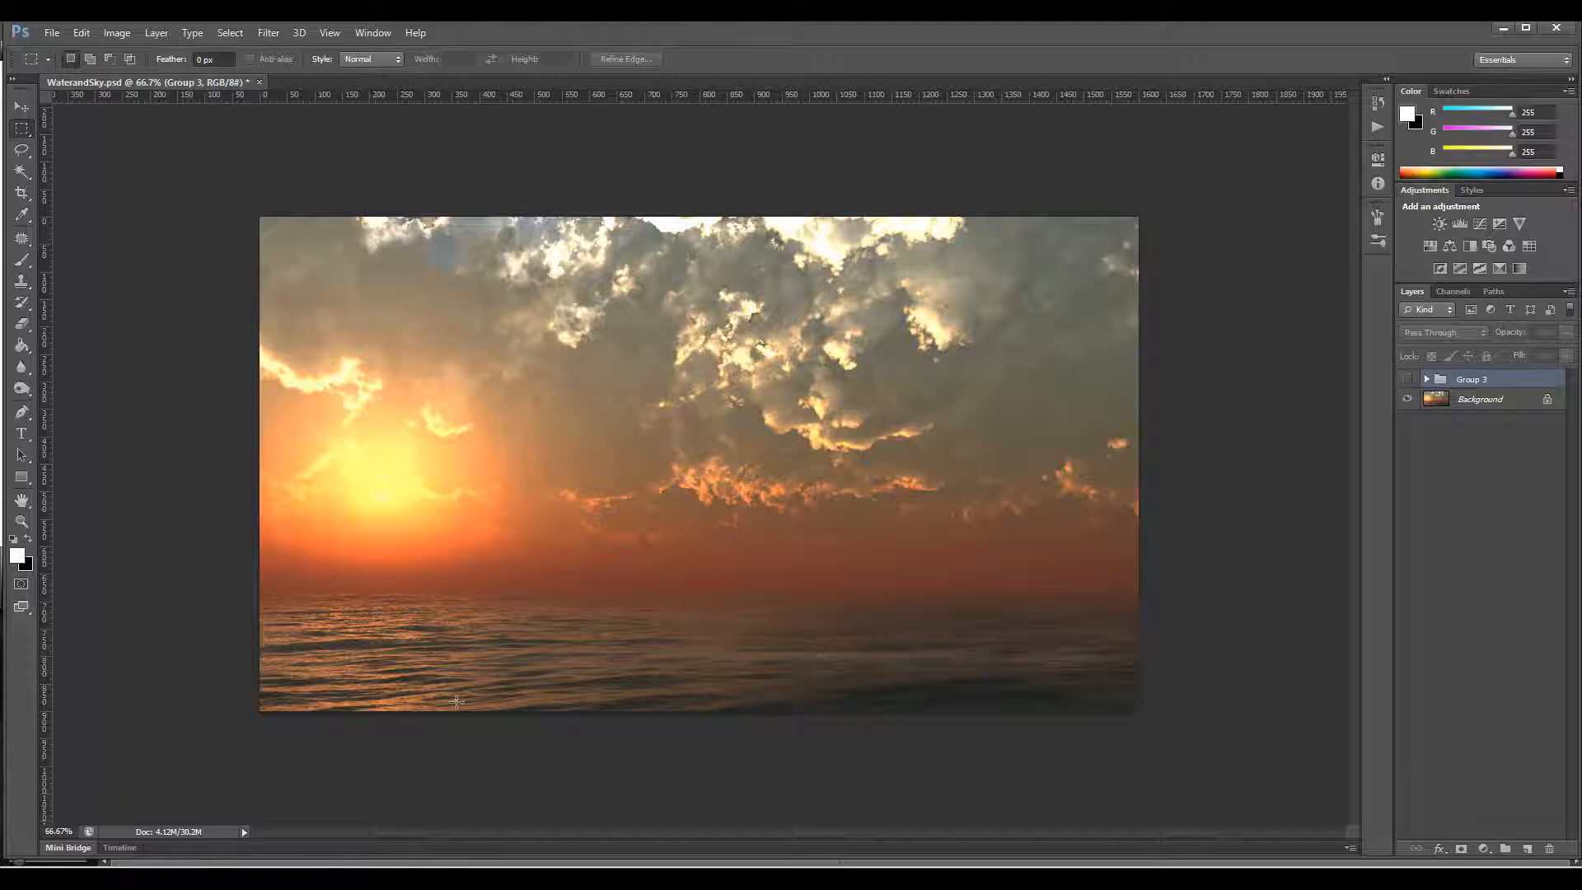
Step: Toggle the visibility of Group 3 above the Background layer to compare the composite with the base image
{"action": "left_click", "coordinate": [1405, 379]}
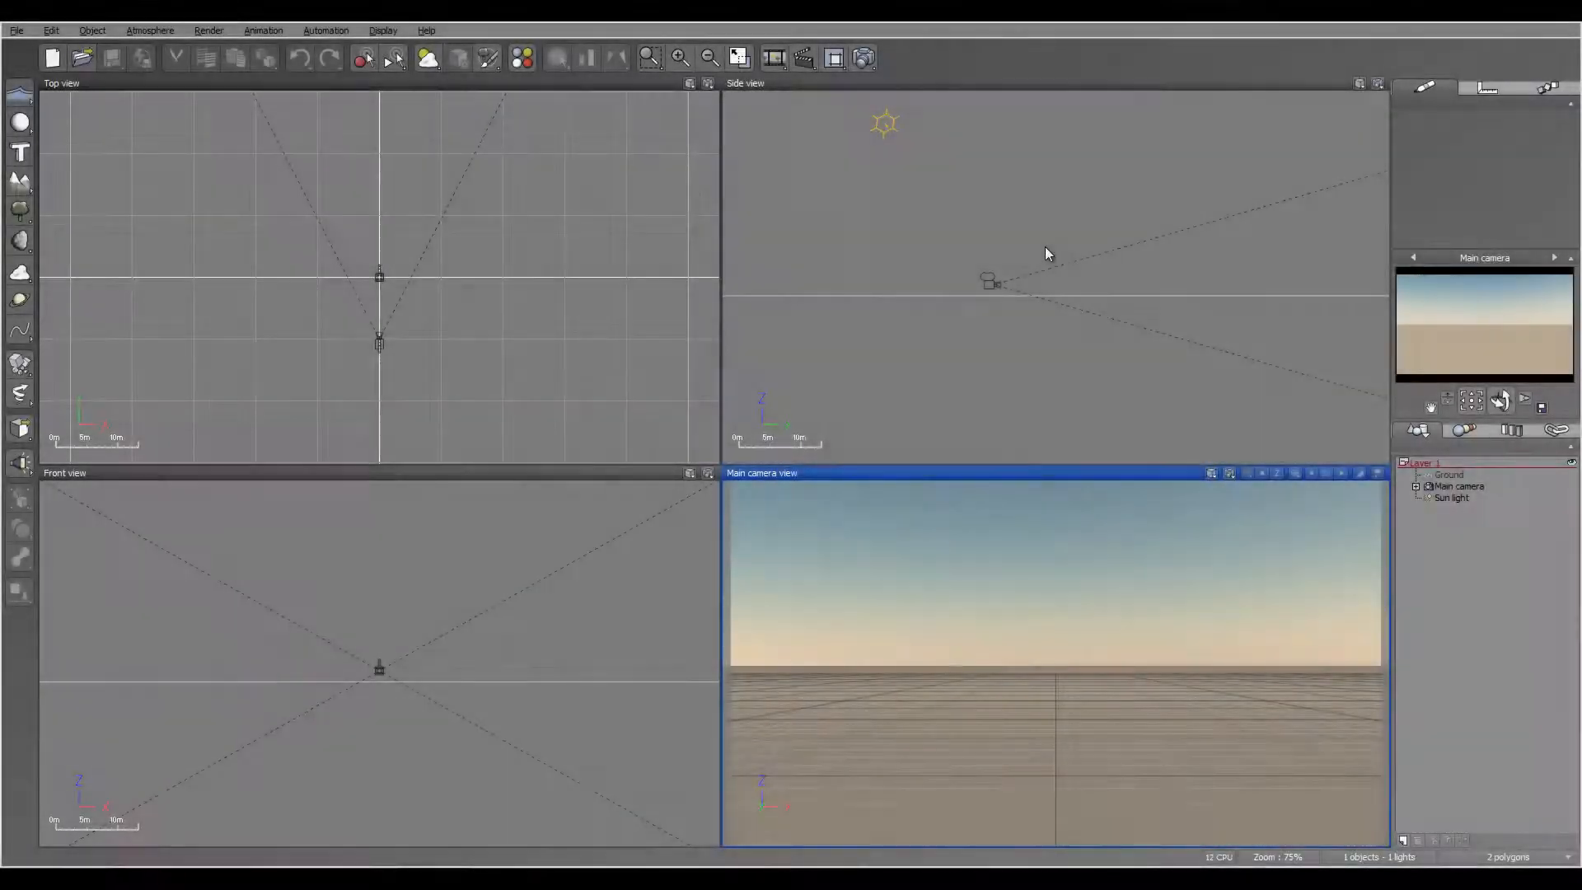
Step: Switch to Vue, add a water plane to the scene and set the sea's Z position to 25 m
{"action": "left_click", "coordinate": [1048, 280]}
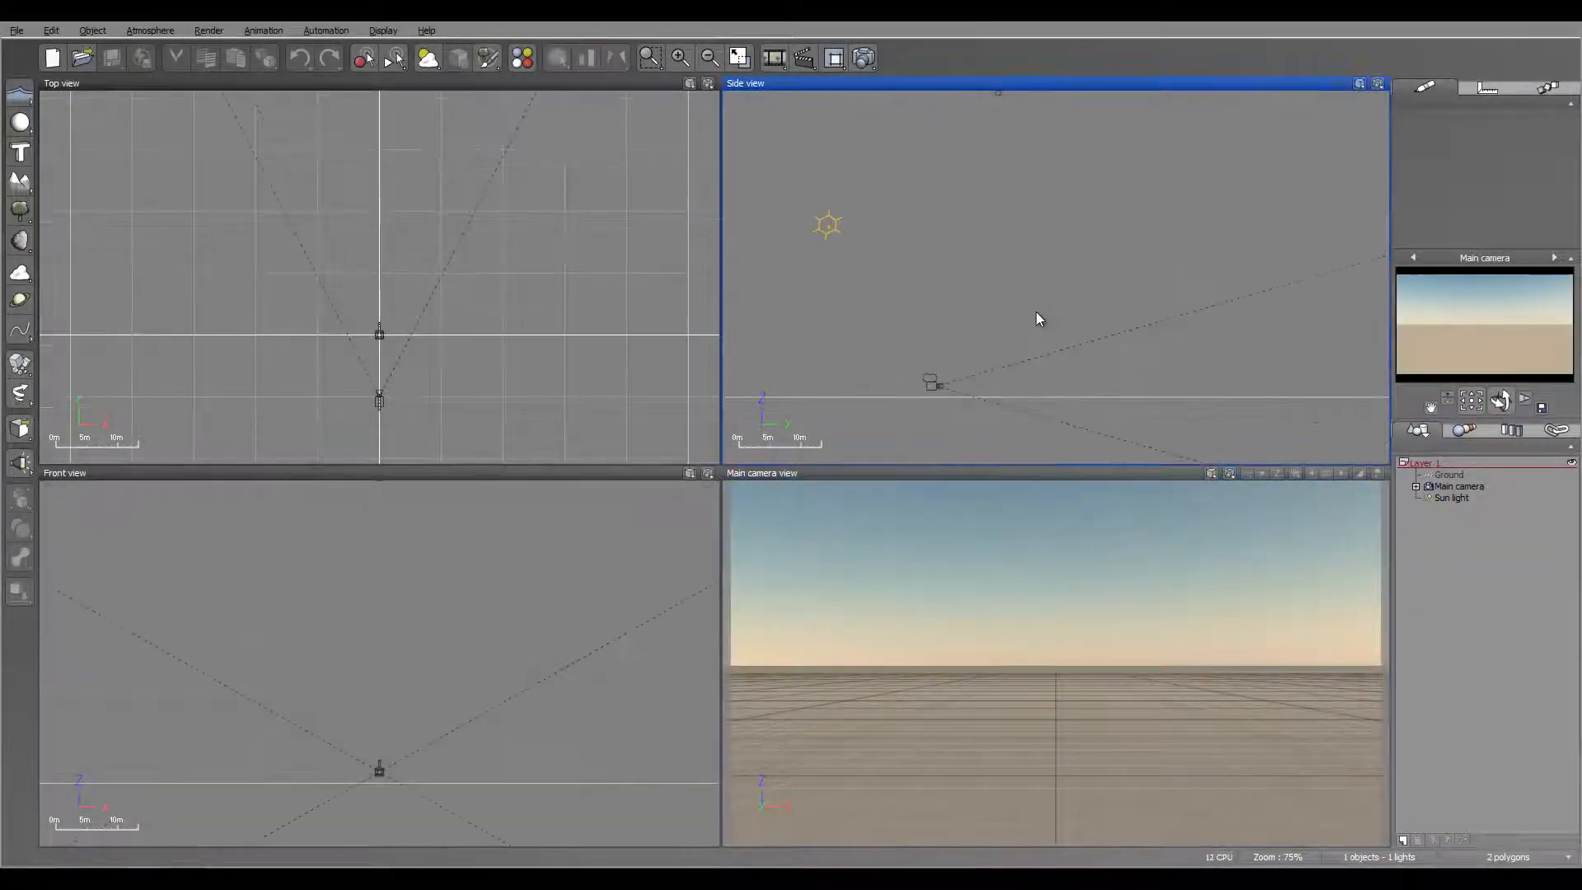
{"action": "left_click", "coordinate": [21, 97]}
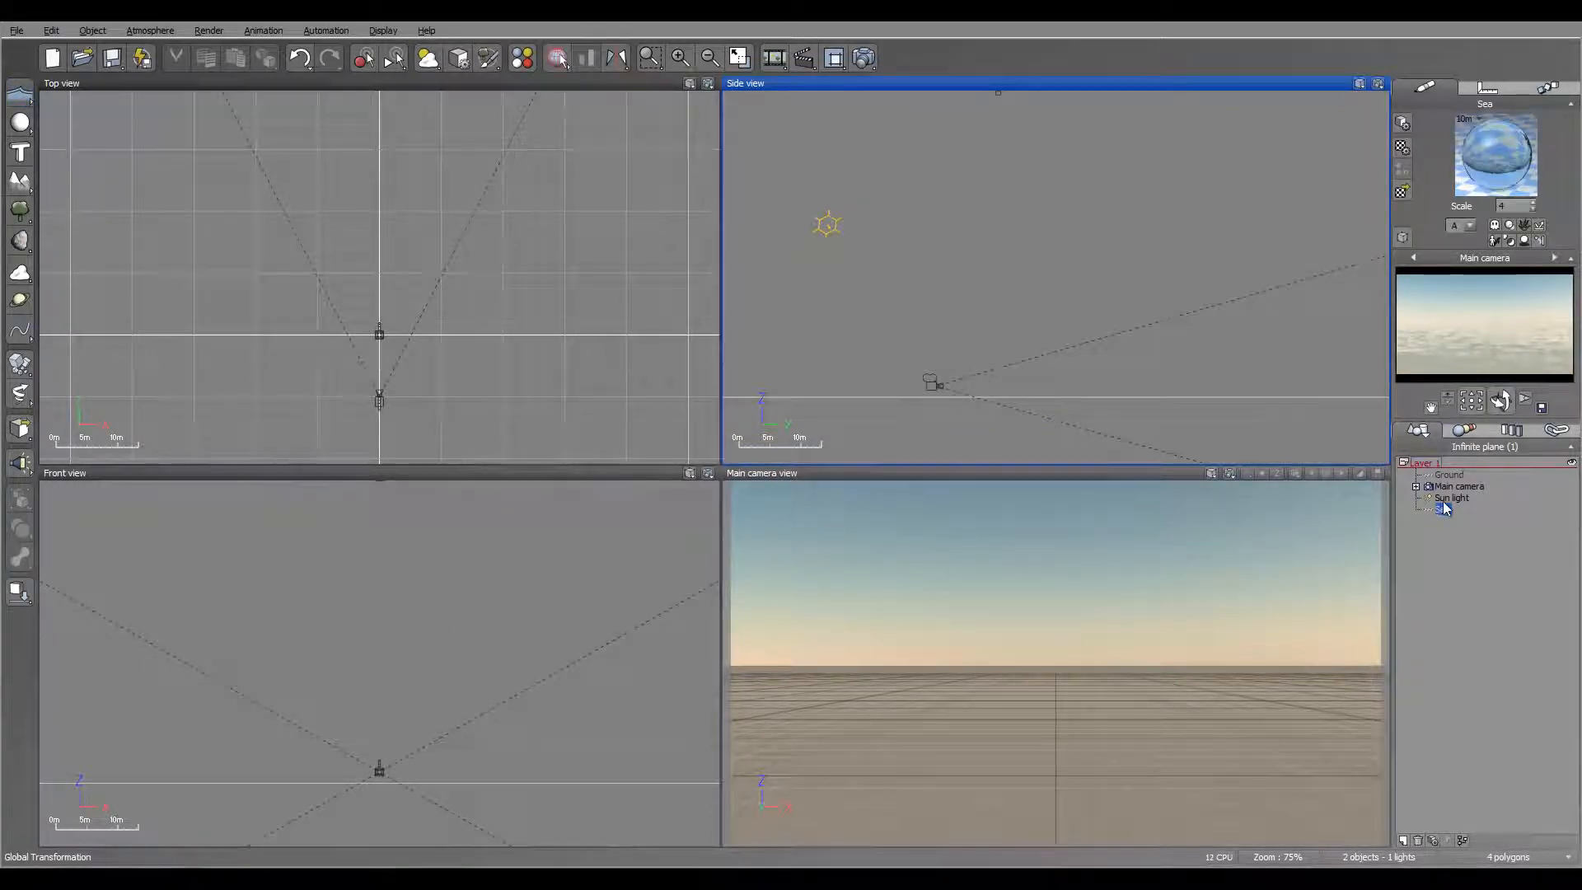
{"action": "left_click", "coordinate": [1488, 87]}
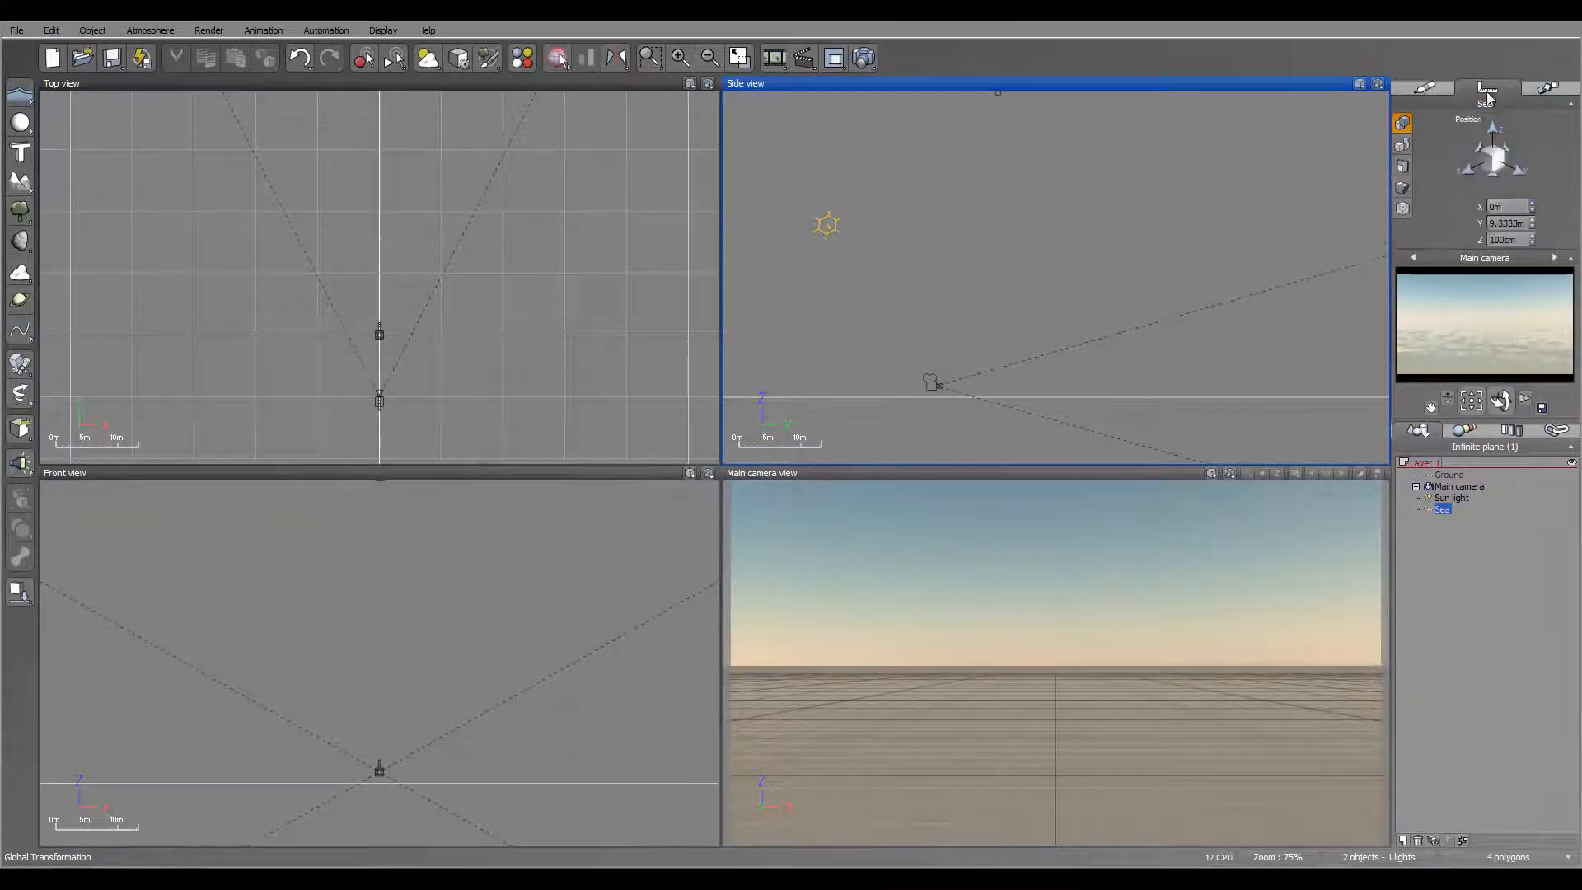
{"action": "double_click", "coordinate": [1522, 238]}
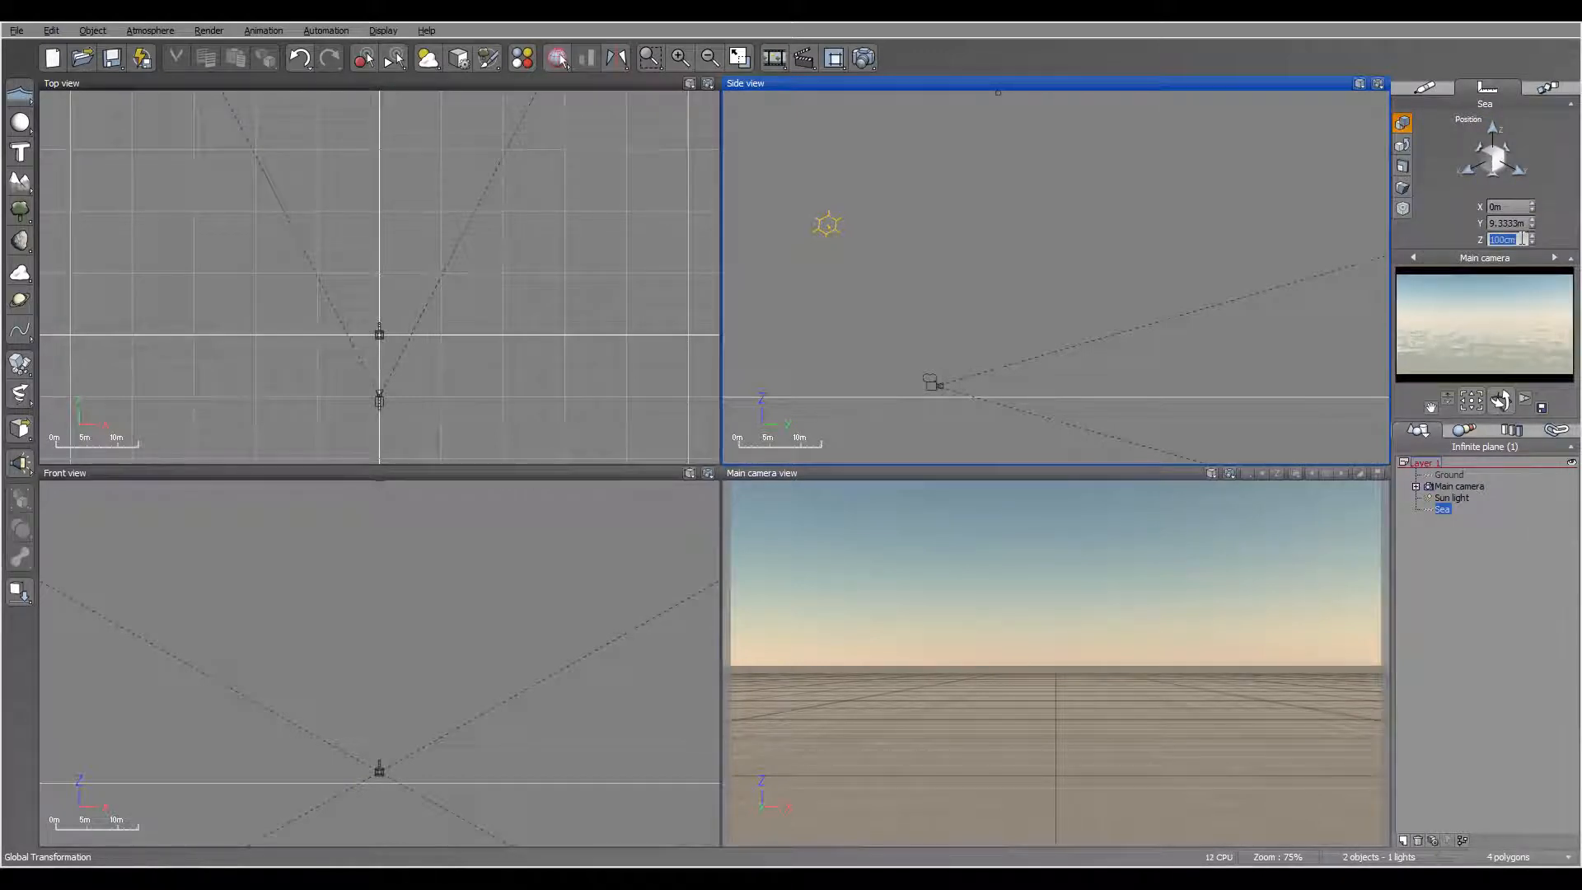
{"action": "type", "text": "25"}
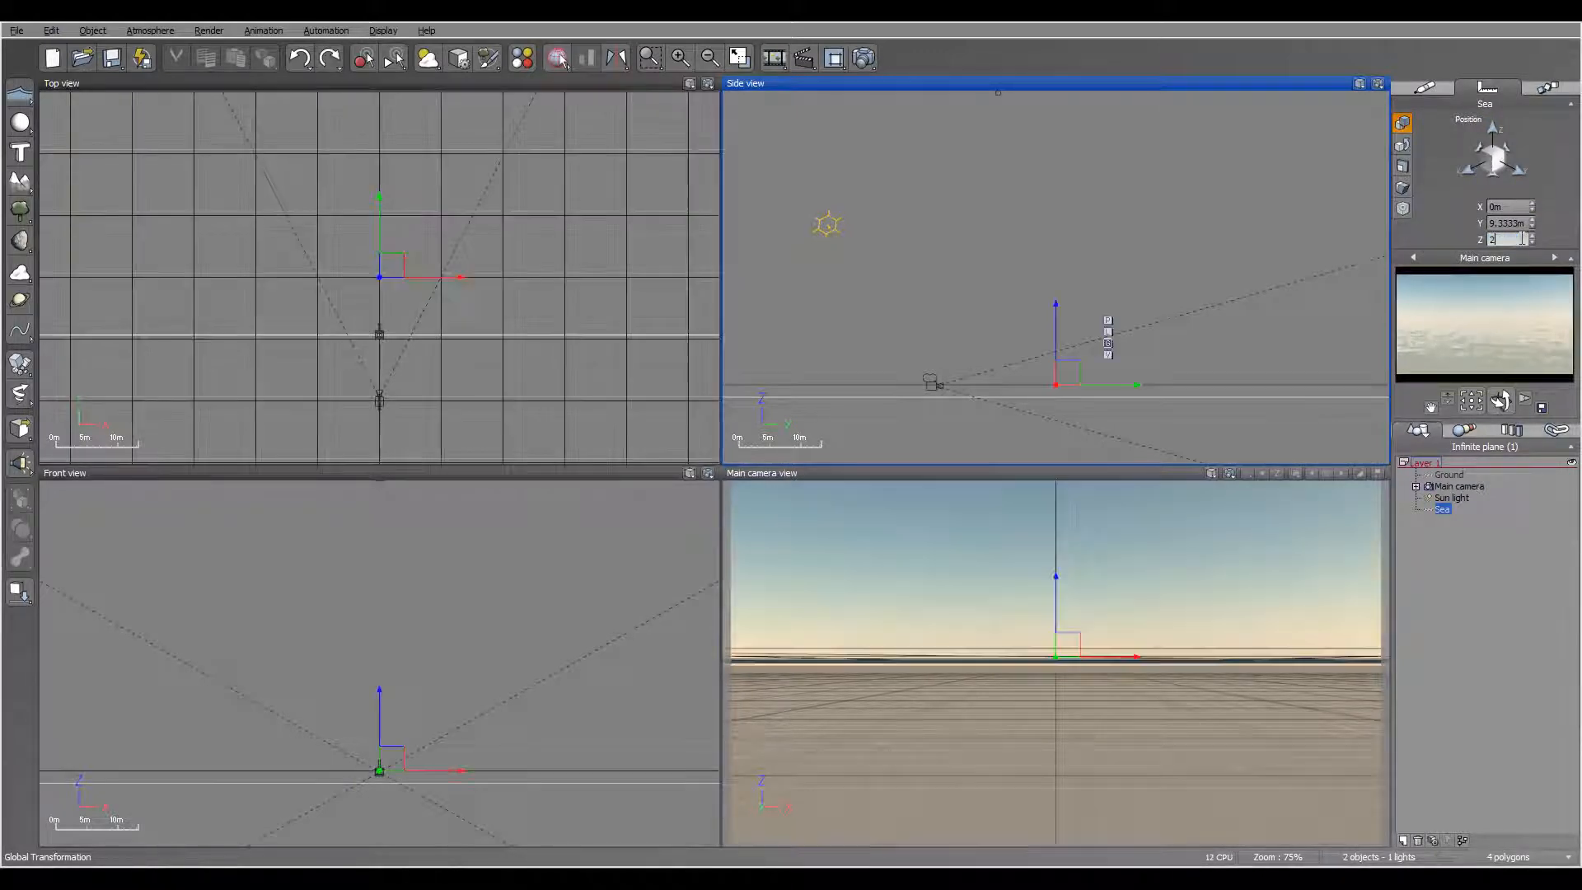
{"action": "key", "text": "Return"}
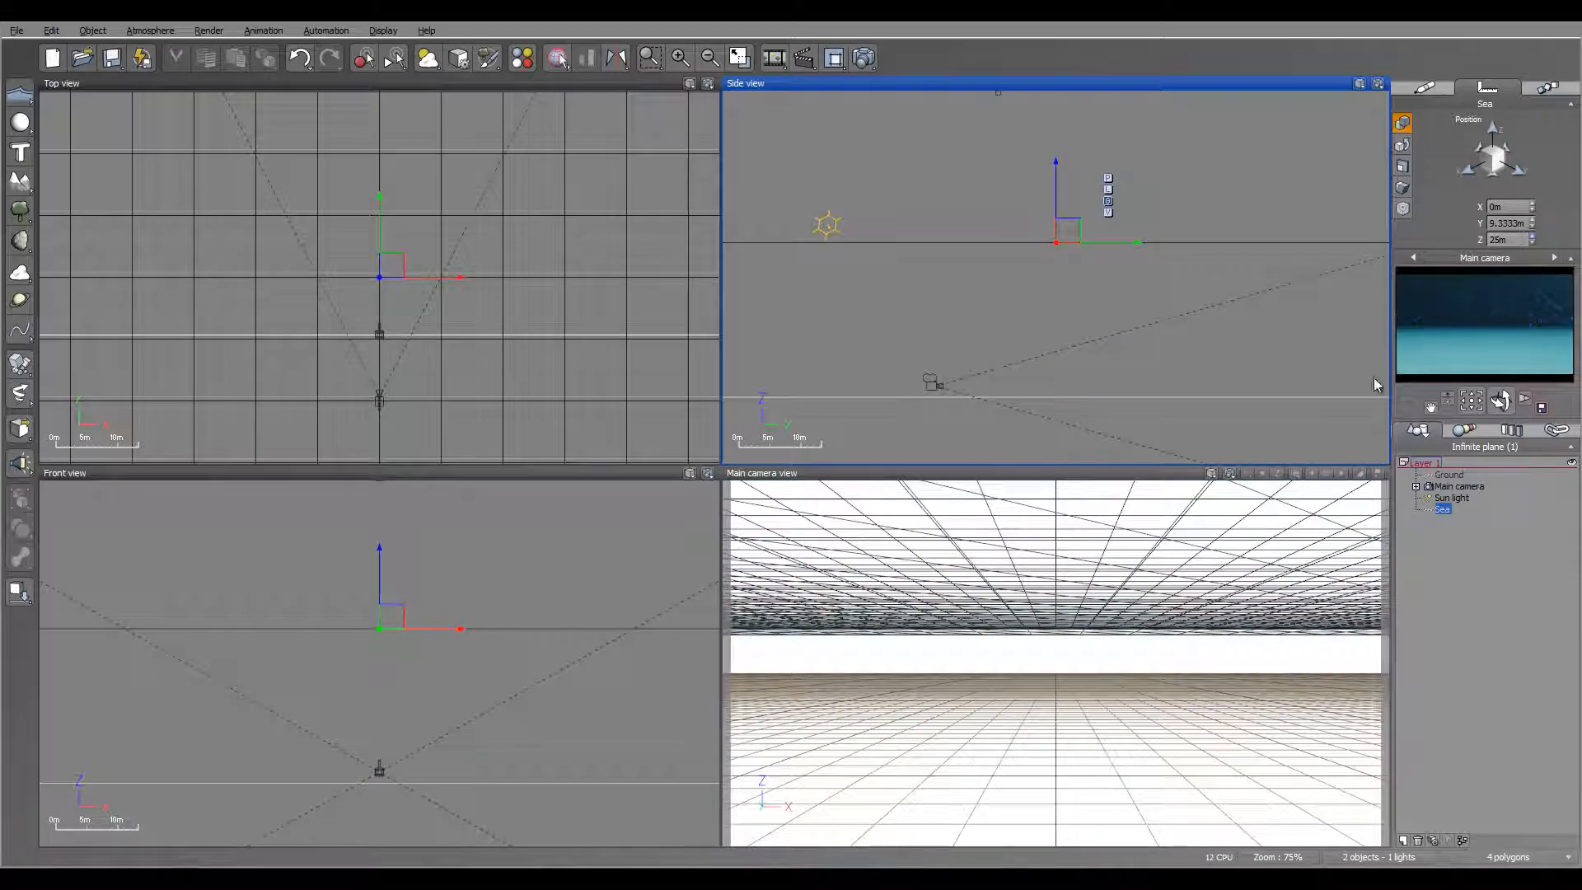
Step: Set the main camera's Z position to 27 m
{"action": "left_click", "coordinate": [1459, 486]}
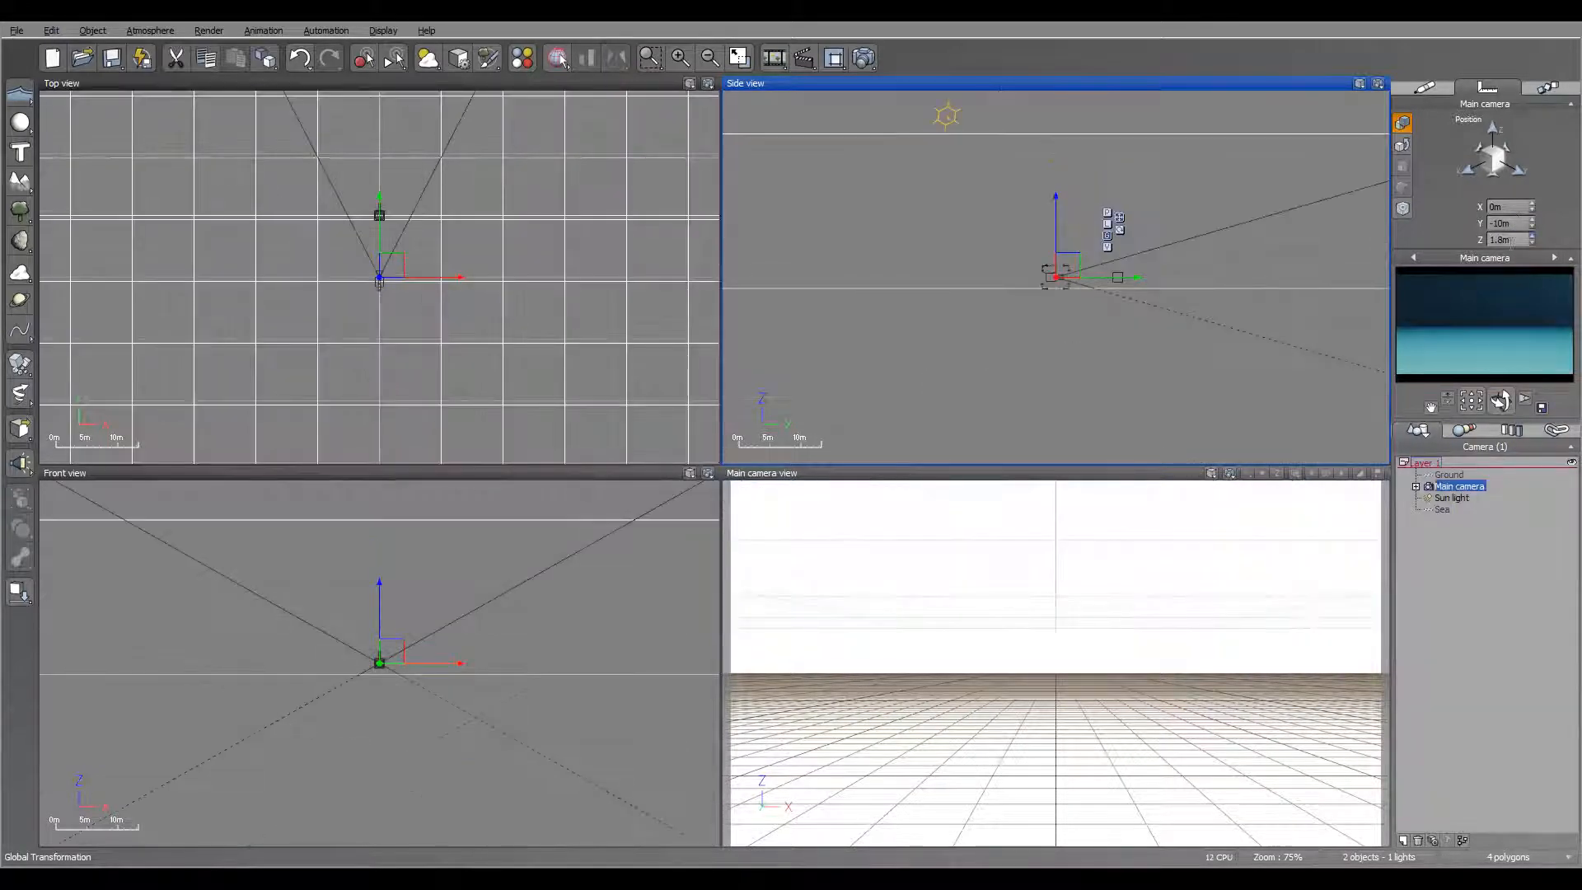
{"action": "left_click", "coordinate": [1510, 241]}
{"action": "type", "text": "27"}
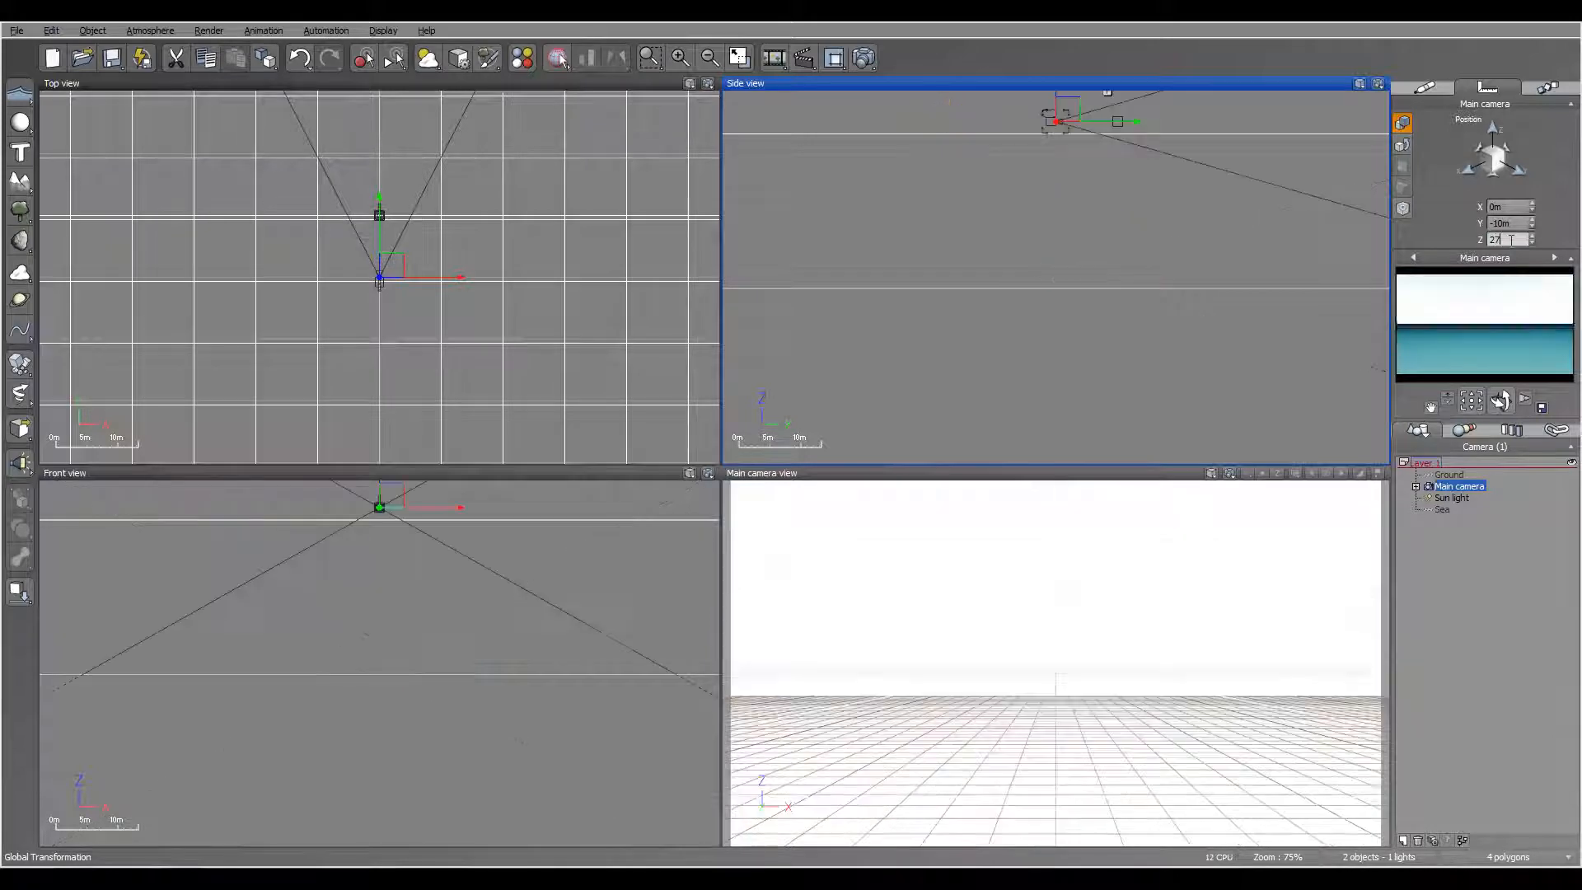
{"action": "key", "text": "Return"}
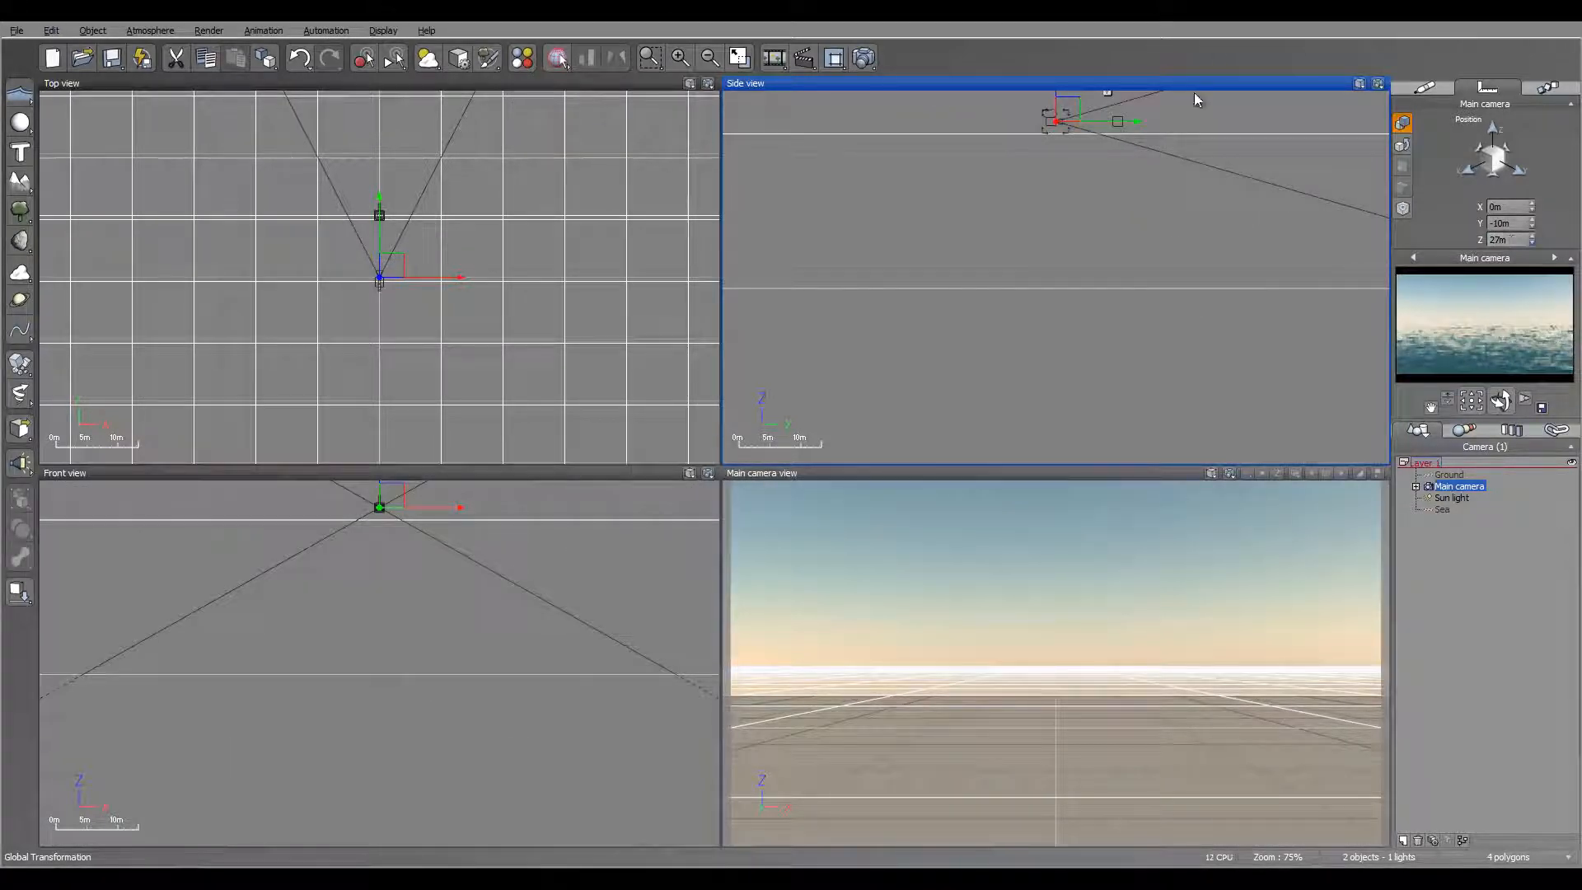
{"action": "right_click_drag", "start_coordinate": [1160, 185], "coordinate": [1140, 336]}
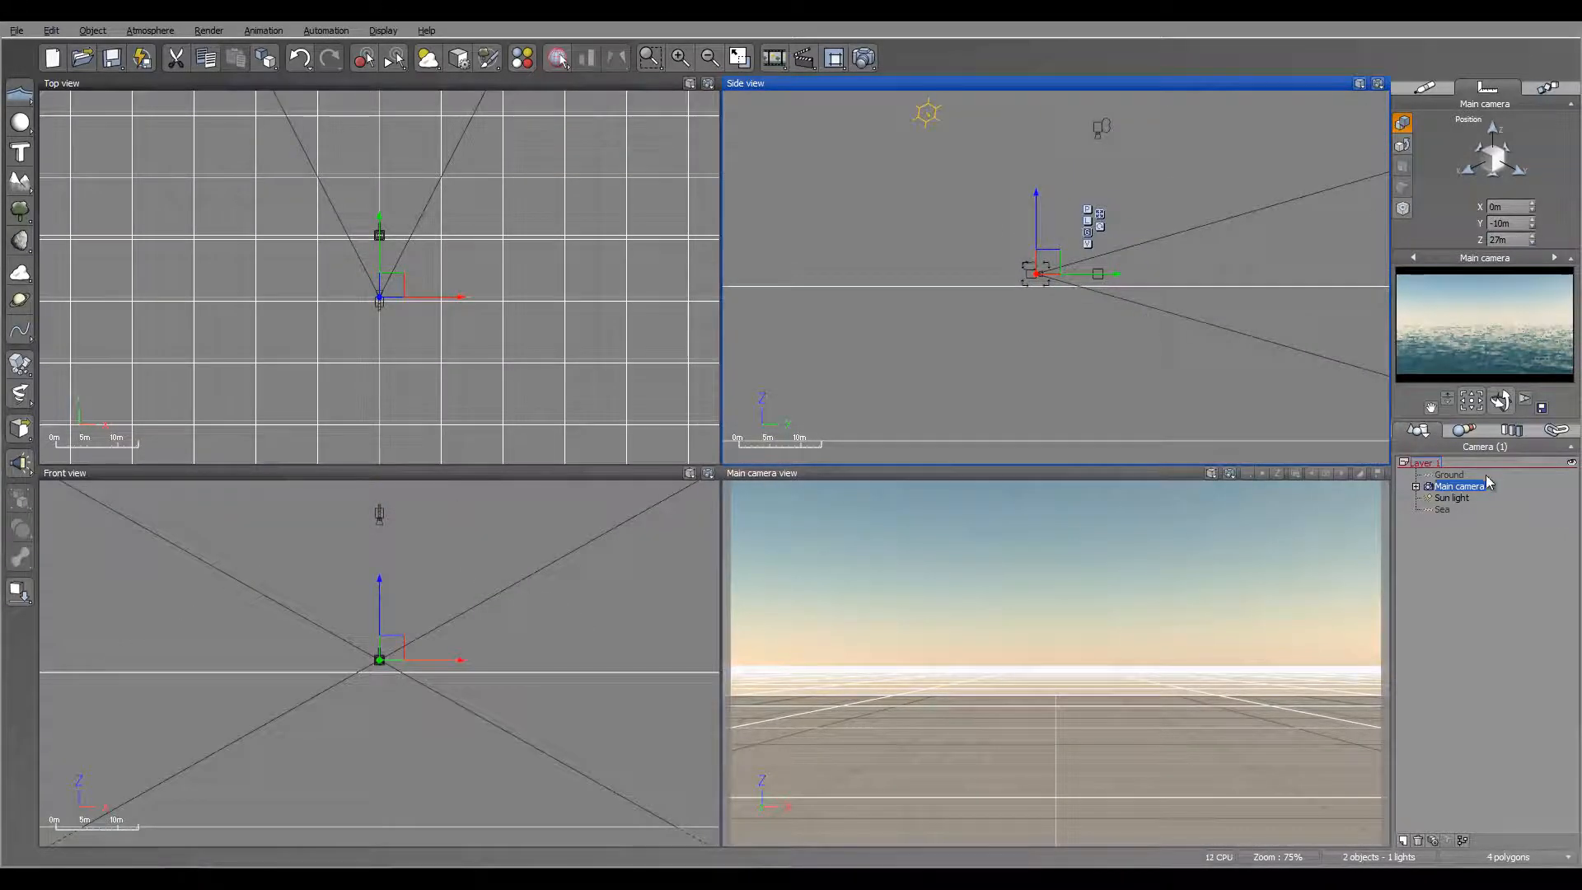
Step: Open the Water Surface Options of the Sea object for editing
{"action": "left_click", "coordinate": [1444, 511]}
{"action": "right_click", "coordinate": [1442, 512]}
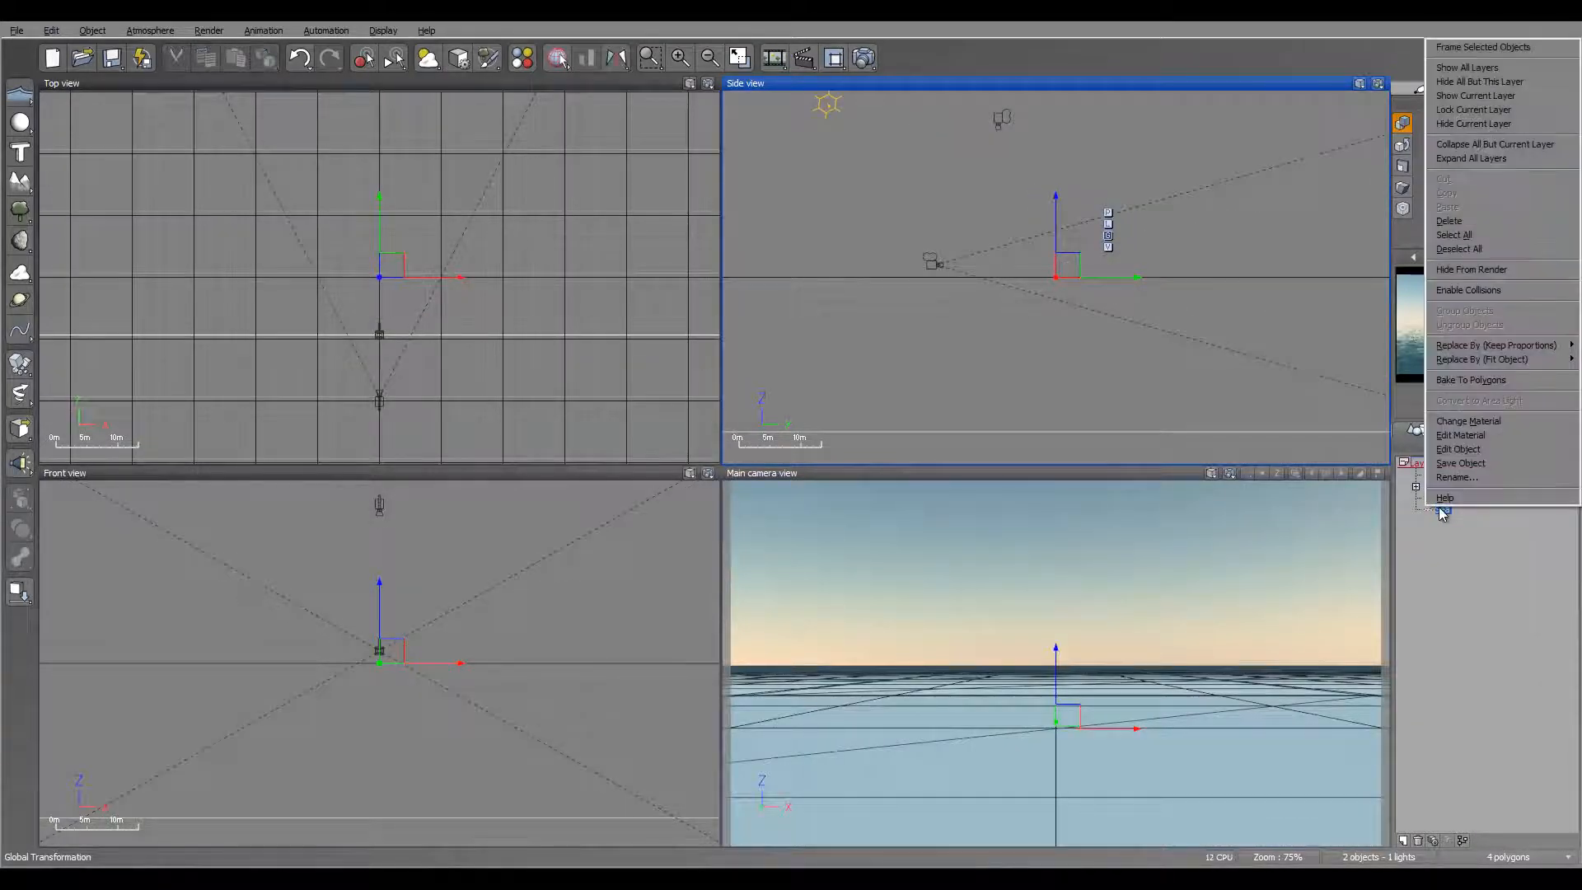
{"action": "left_click", "coordinate": [1458, 449]}
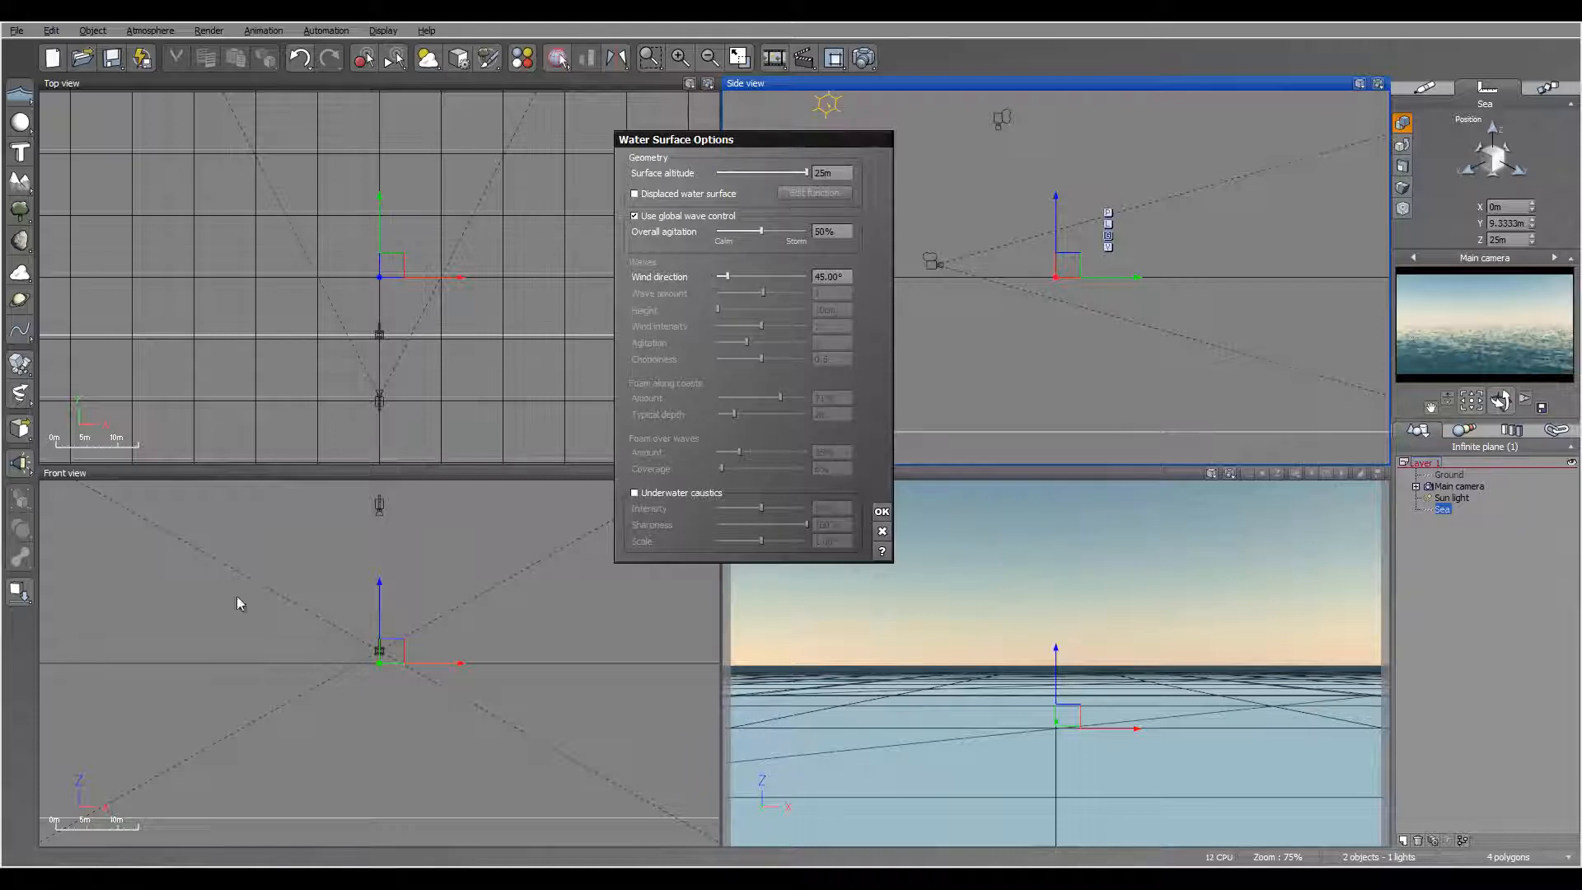
Step: Switch to the browser, examine the water properties reference PDF for what each Water Surface option controls, and return to Vue
{"action": "left_click", "coordinate": [132, 877]}
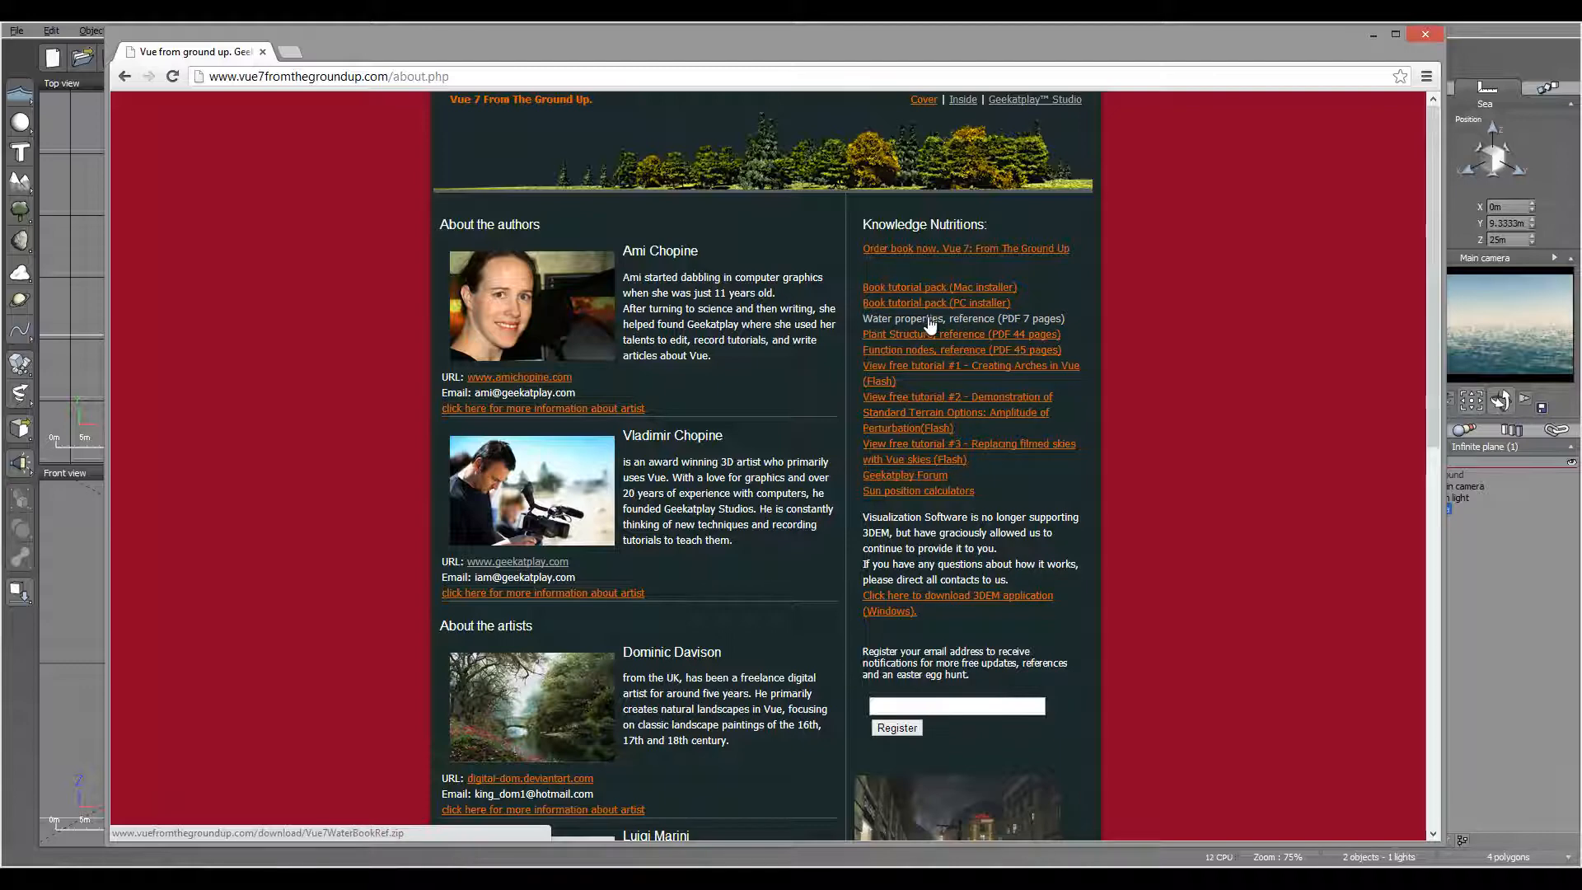
{"action": "left_click", "coordinate": [1019, 332]}
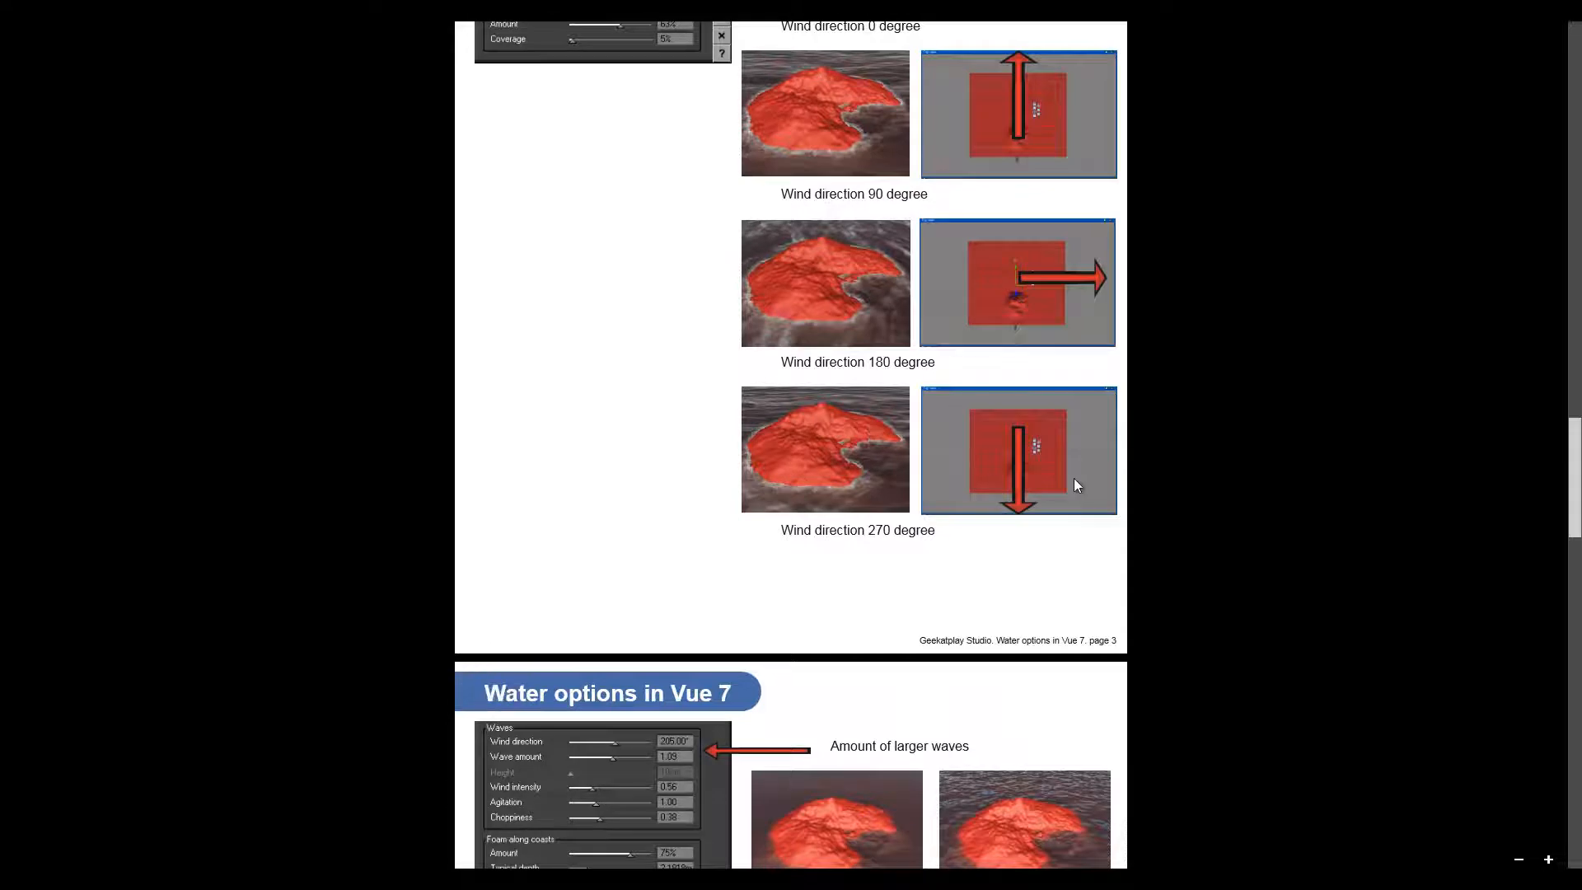
{"action": "scroll", "coordinate": [1075, 478], "scroll_direction": "up", "scroll_amount": 10}
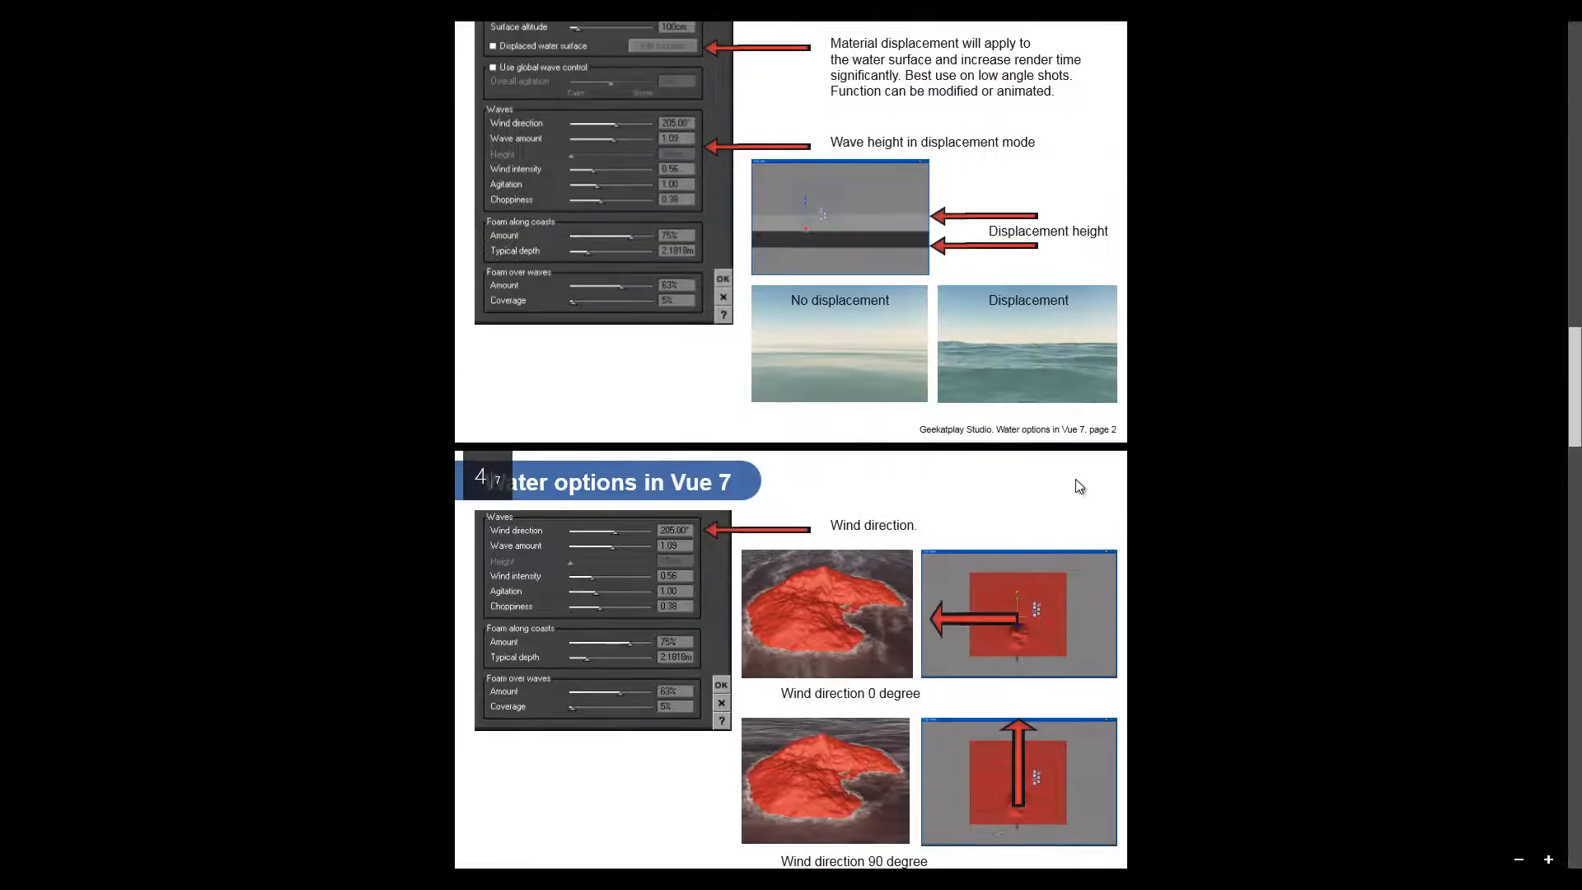
{"action": "scroll", "coordinate": [686, 614], "scroll_direction": "up", "scroll_amount": 6}
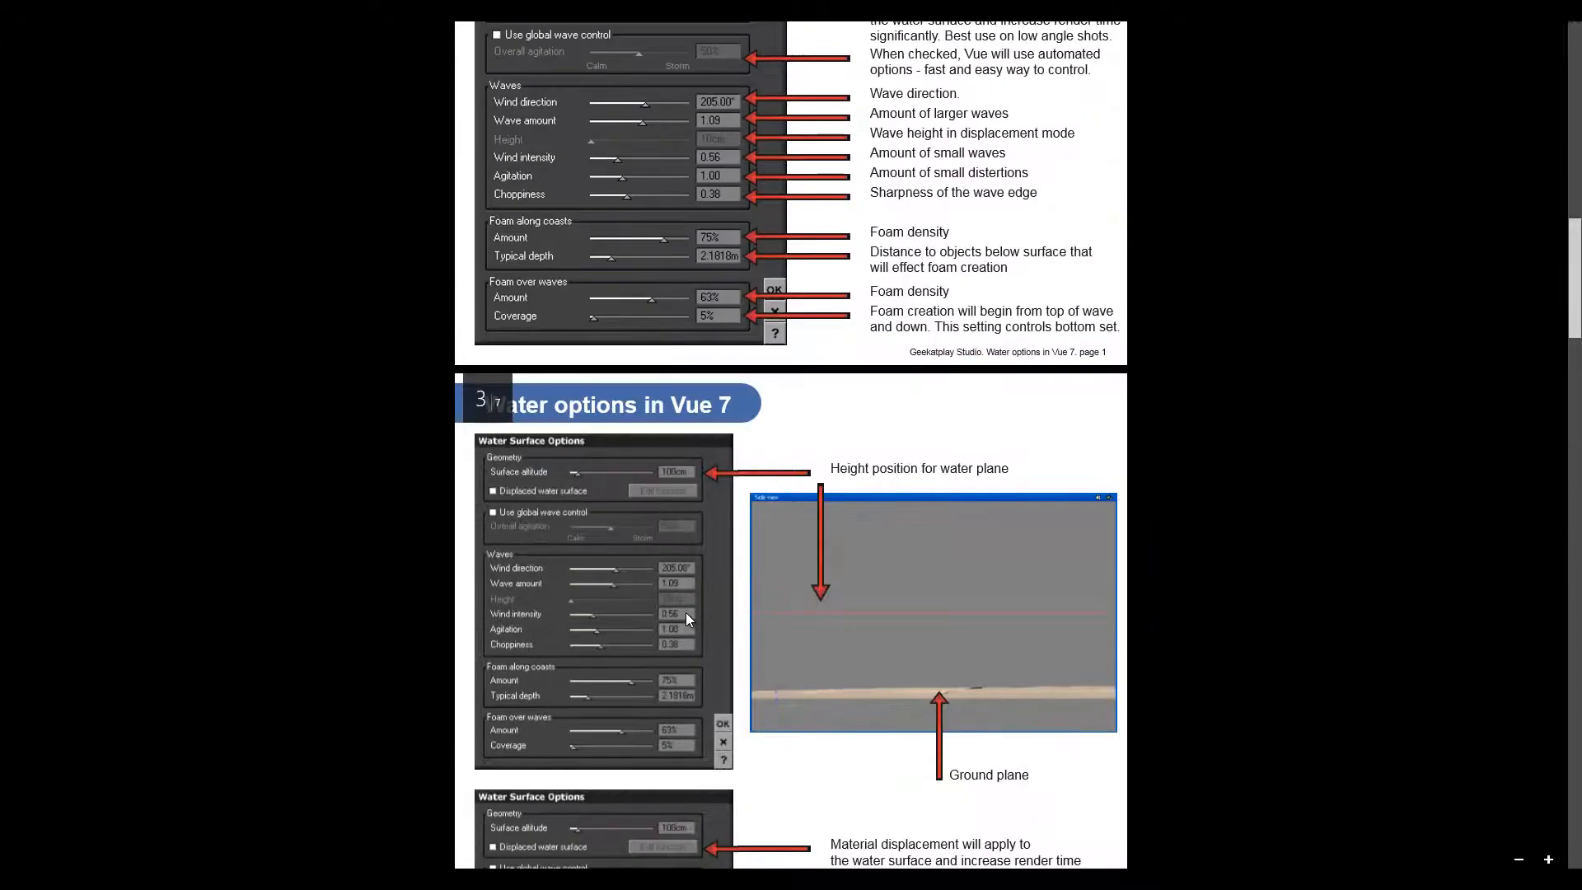
{"action": "scroll", "coordinate": [835, 593], "scroll_direction": "down", "scroll_amount": 9}
{"action": "scroll", "coordinate": [770, 505], "scroll_direction": "down", "scroll_amount": 5}
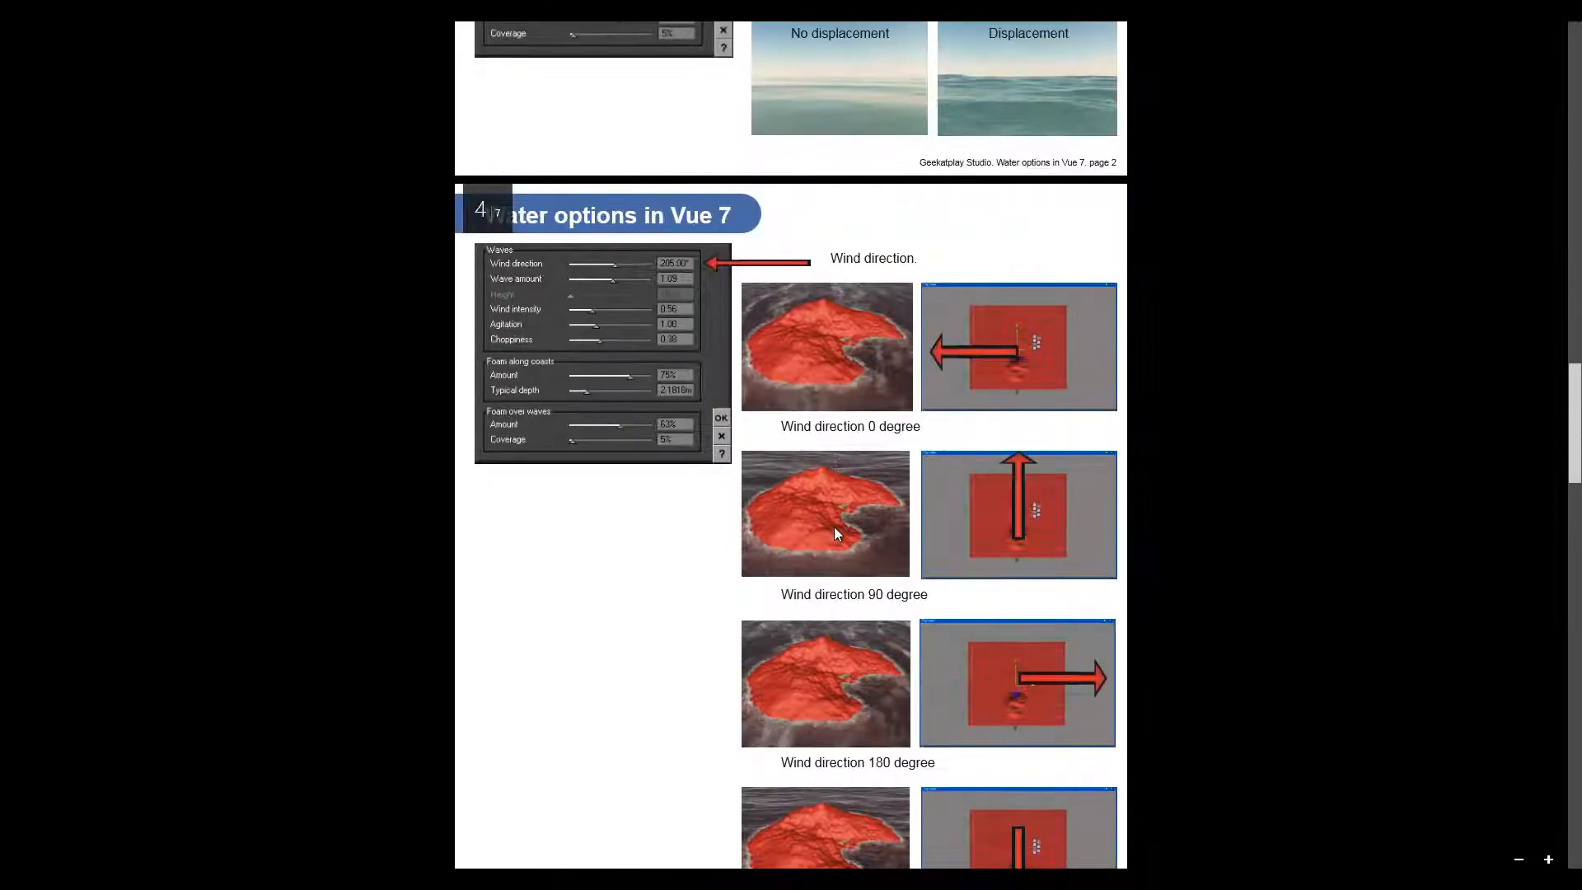
{"action": "scroll", "coordinate": [834, 527], "scroll_direction": "down", "scroll_amount": 20}
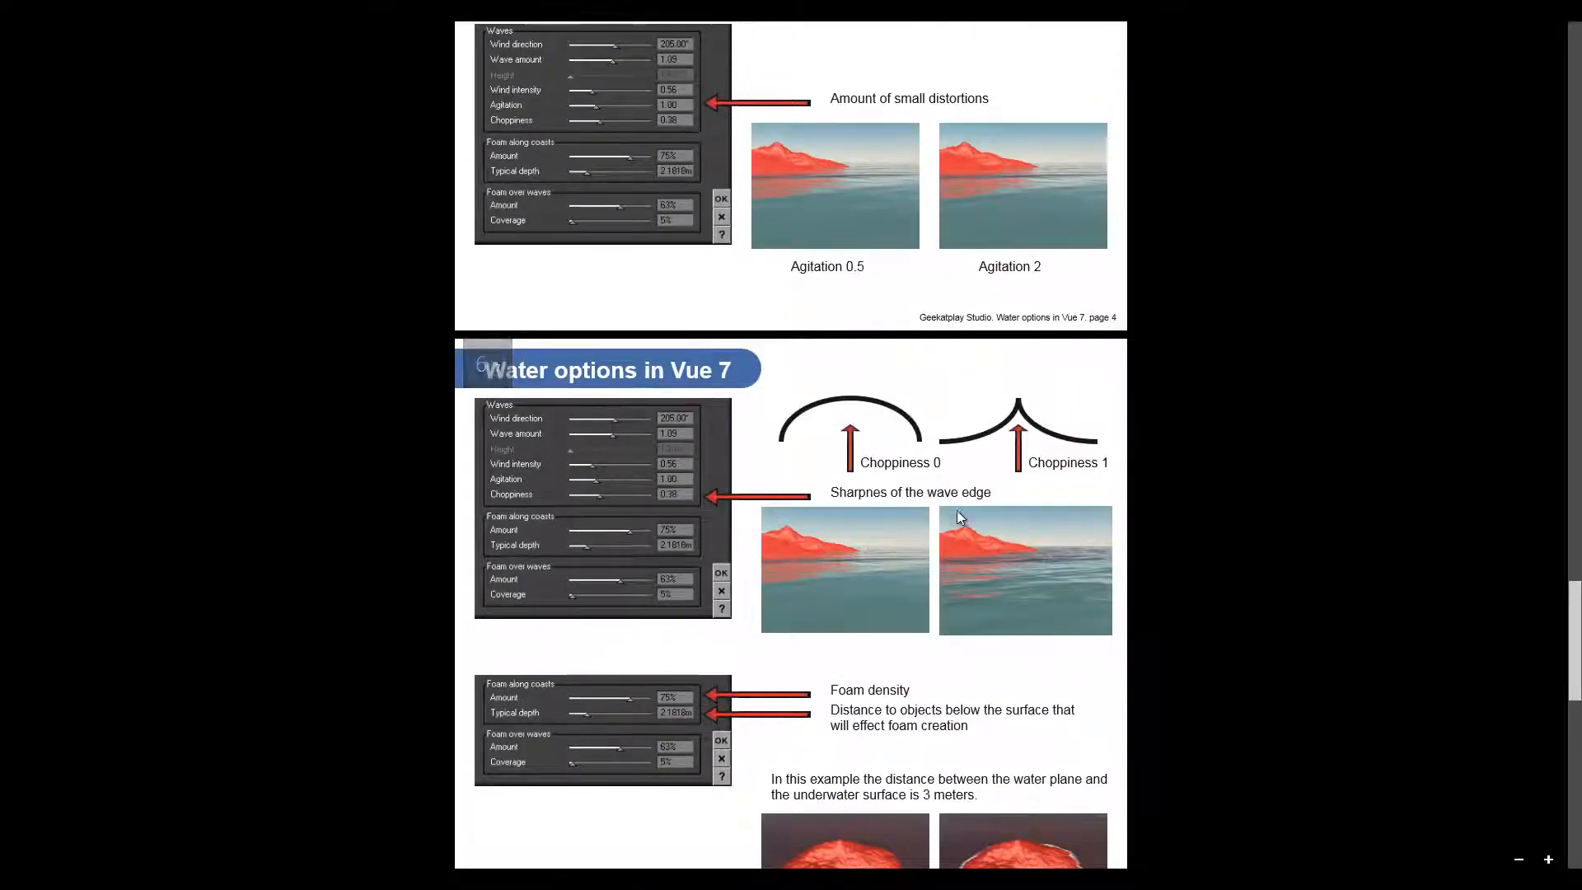
{"action": "scroll", "coordinate": [957, 518], "scroll_direction": "down", "scroll_amount": 7}
{"action": "scroll", "coordinate": [934, 518], "scroll_direction": "up", "scroll_amount": 20}
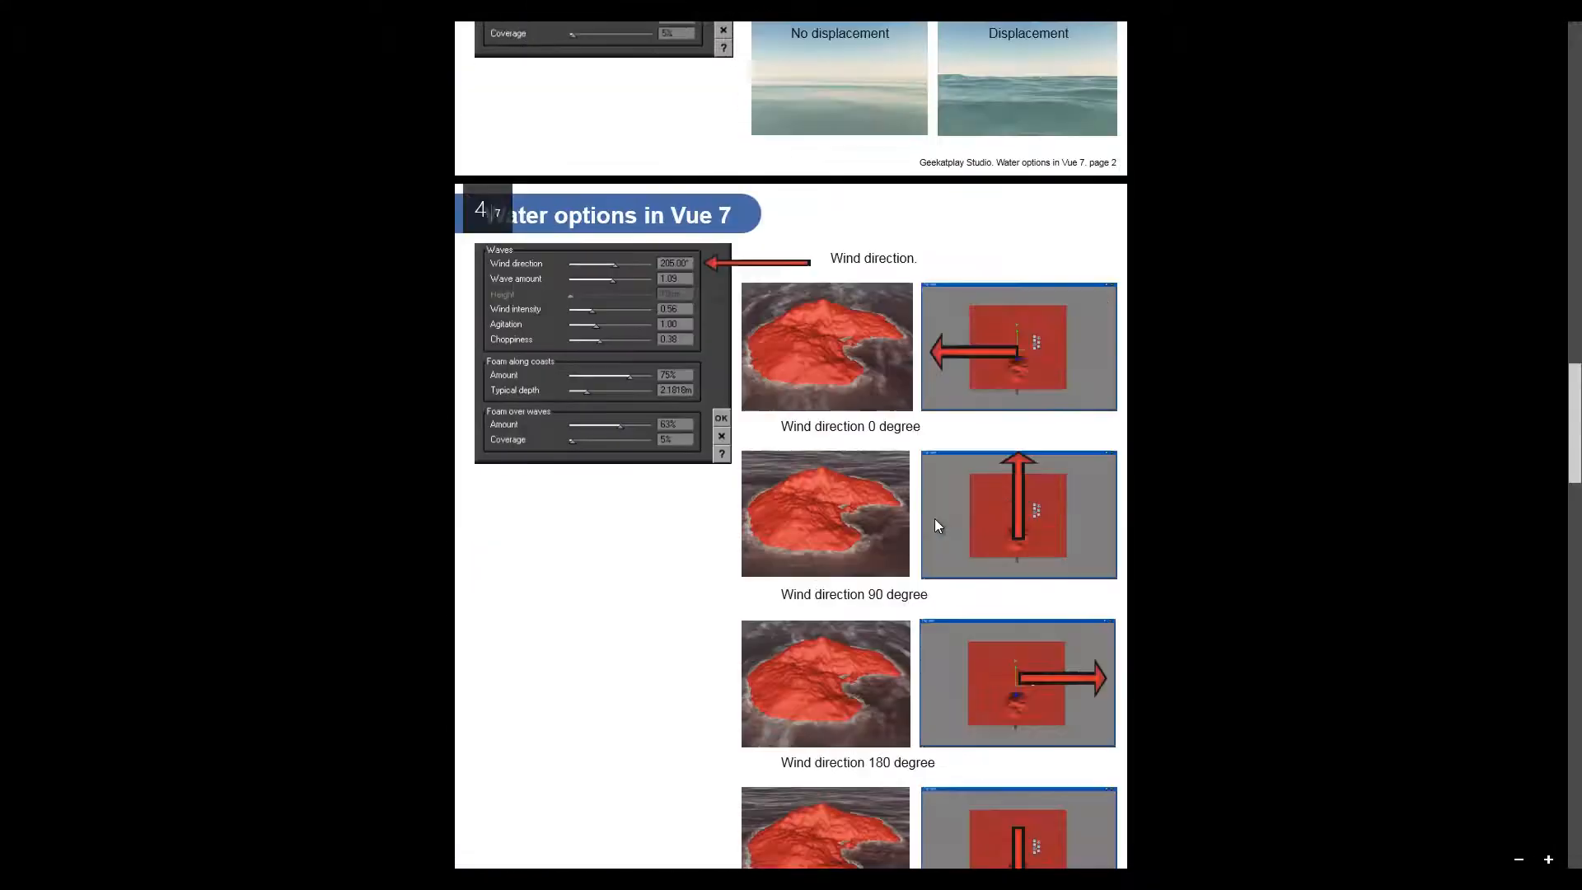
{"action": "scroll", "coordinate": [935, 517], "scroll_direction": "up", "scroll_amount": 10}
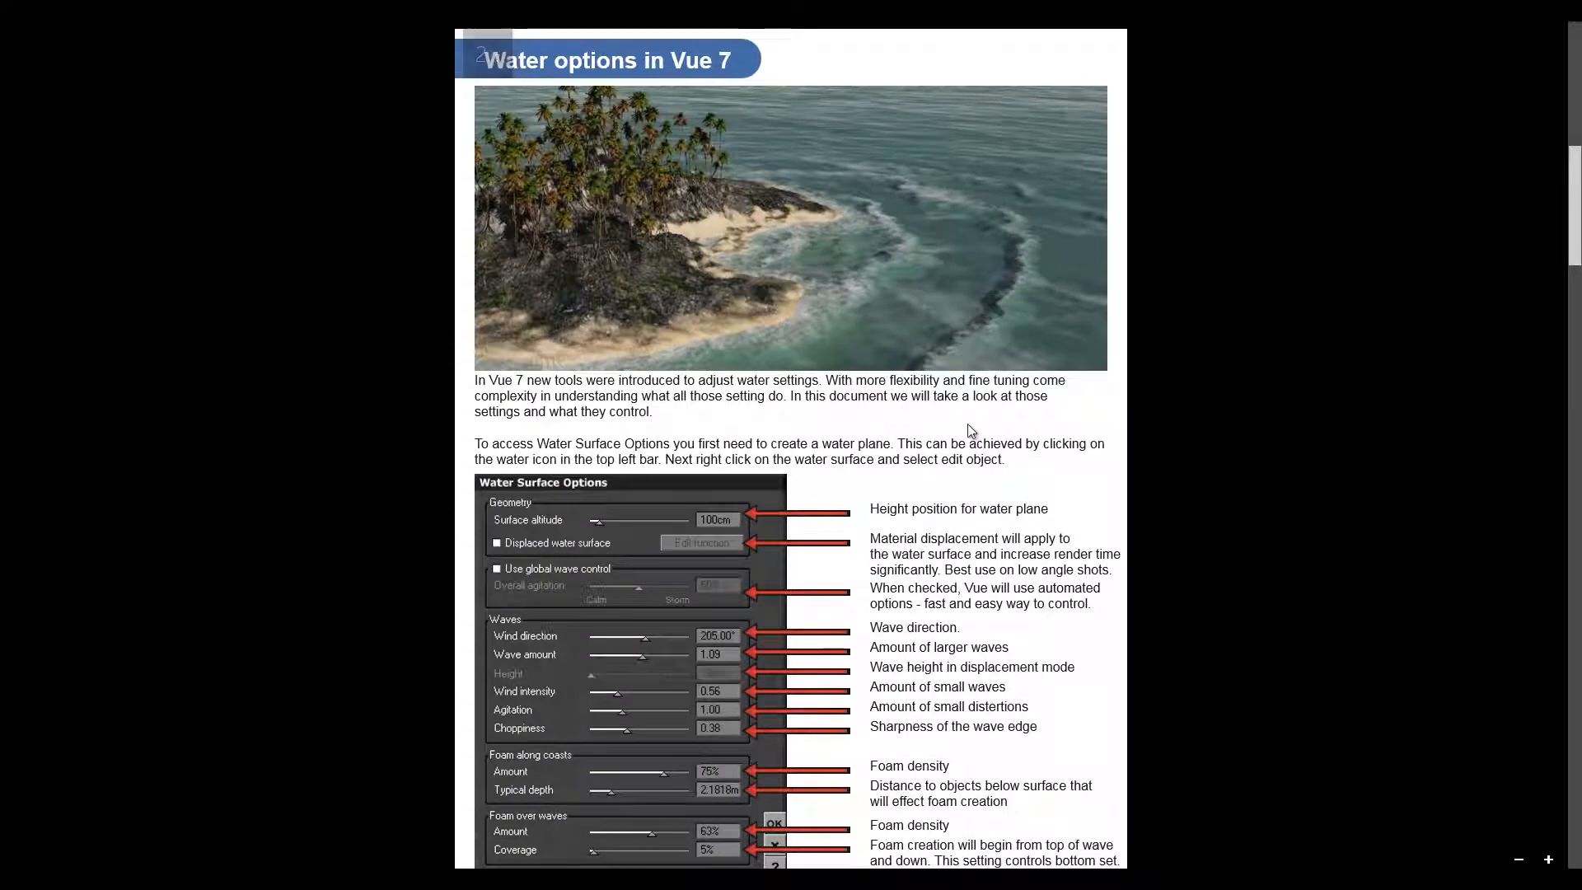
{"action": "scroll", "coordinate": [732, 394], "scroll_direction": "down", "scroll_amount": 3}
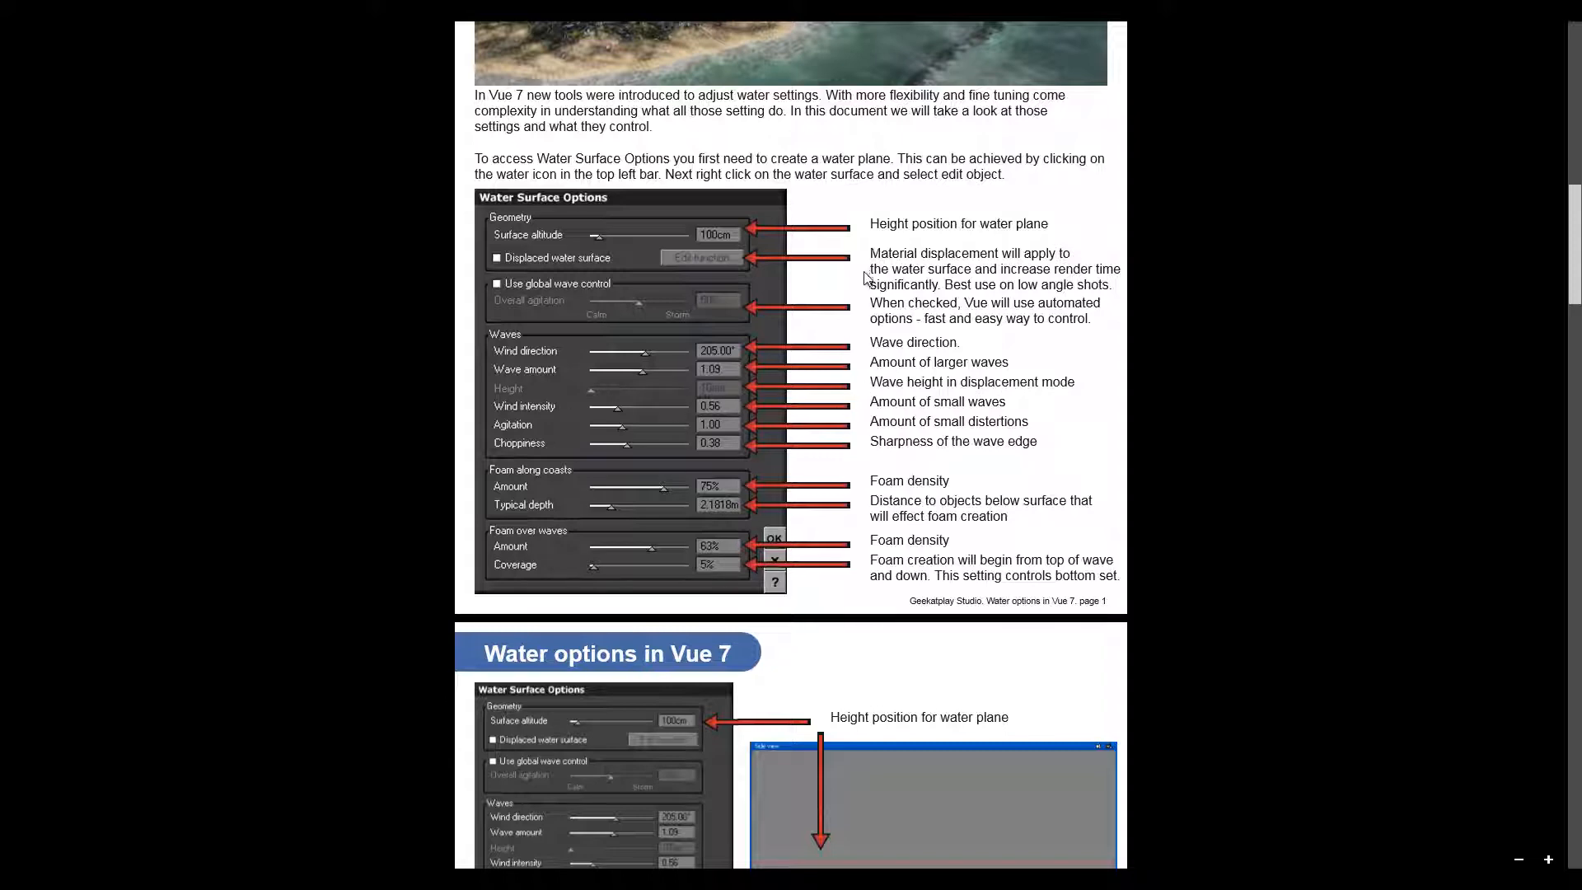
{"action": "left_click", "coordinate": [10, 27]}
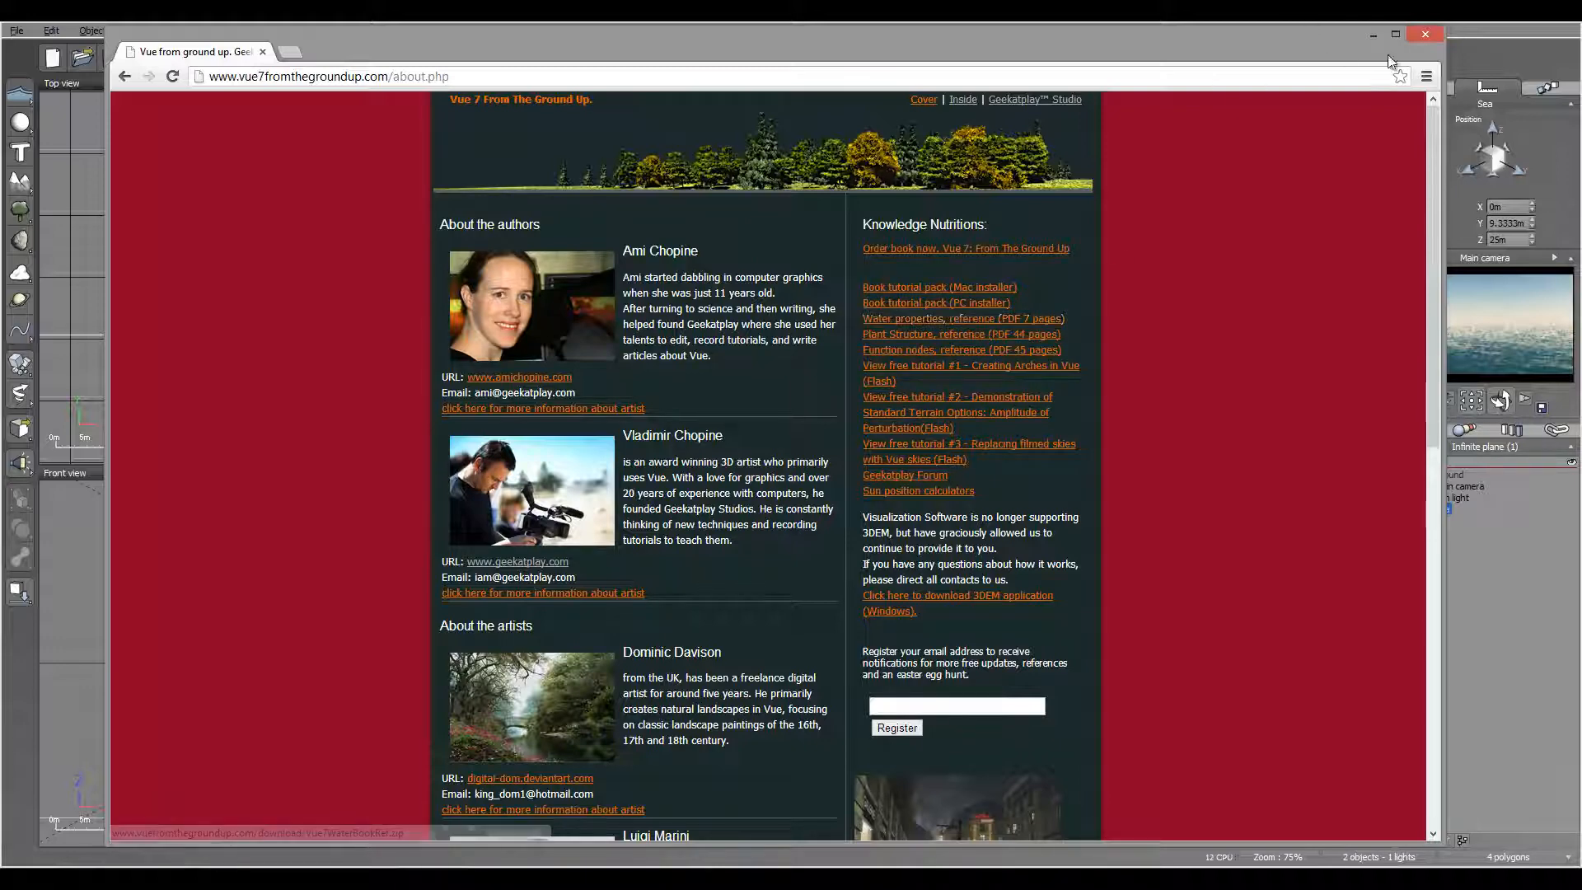
{"action": "left_click", "coordinate": [1375, 35]}
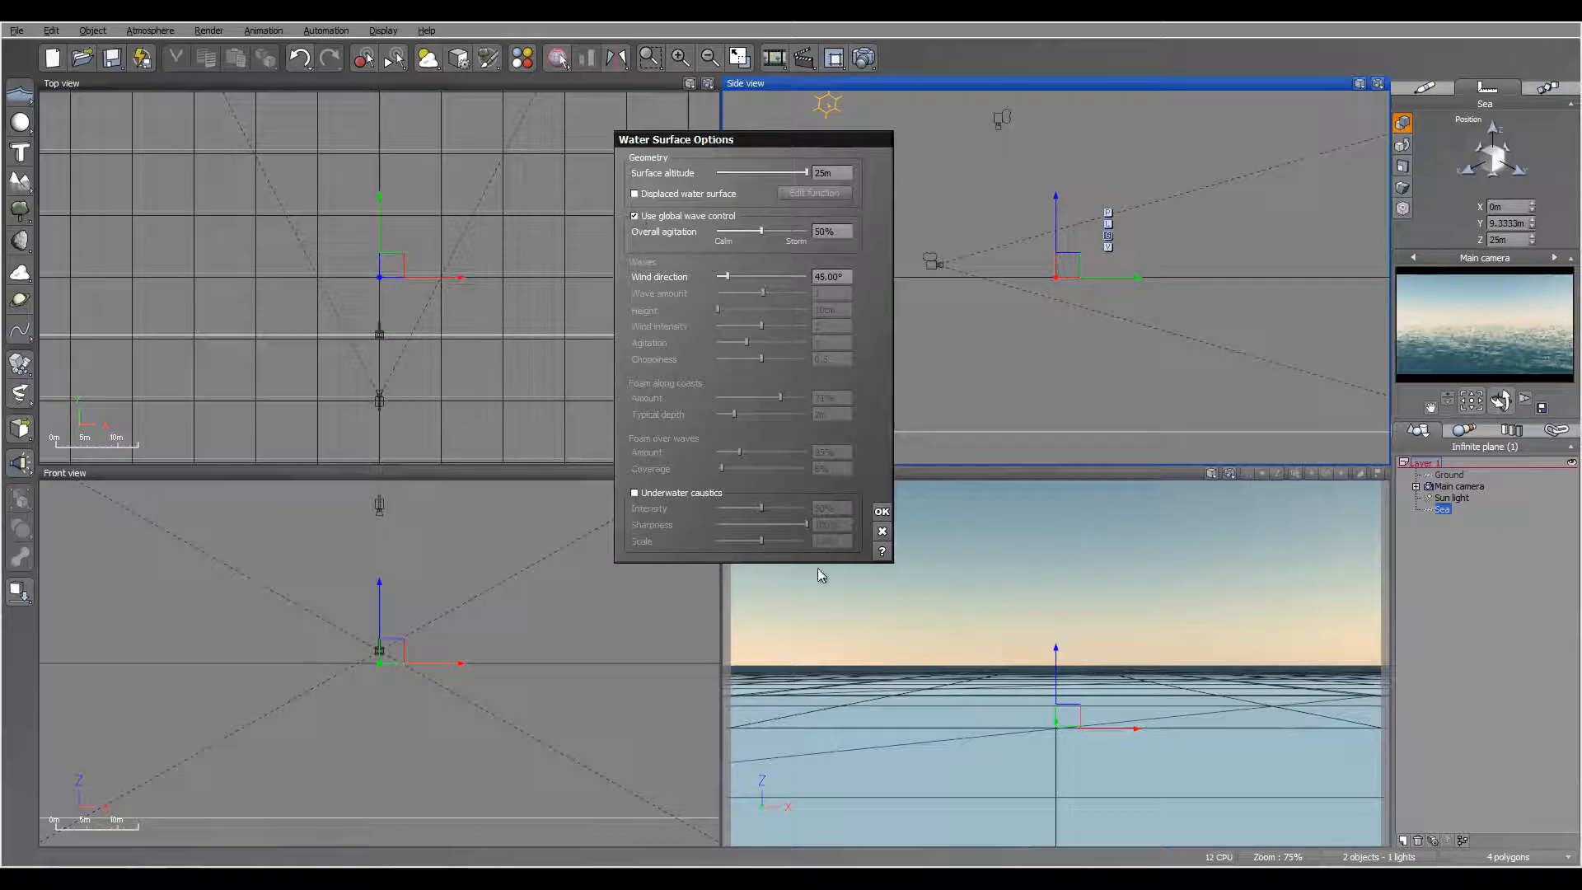
Step: Turn off global wave control, enable the displaced water surface and set the wind direction to 120°
{"action": "left_click", "coordinate": [636, 217]}
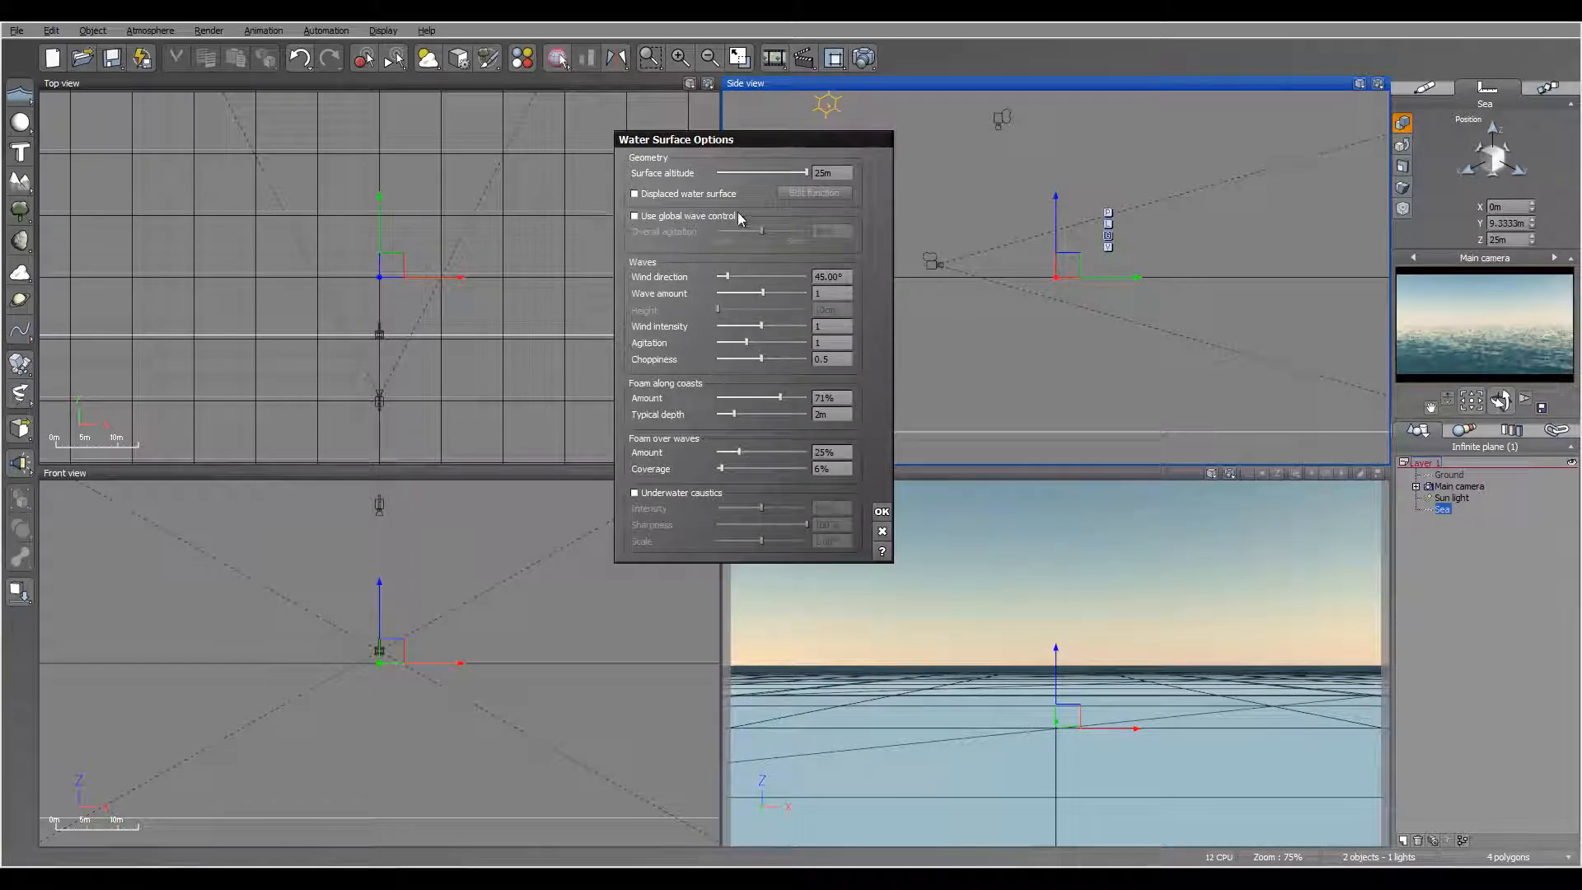
{"action": "left_click", "coordinate": [635, 193]}
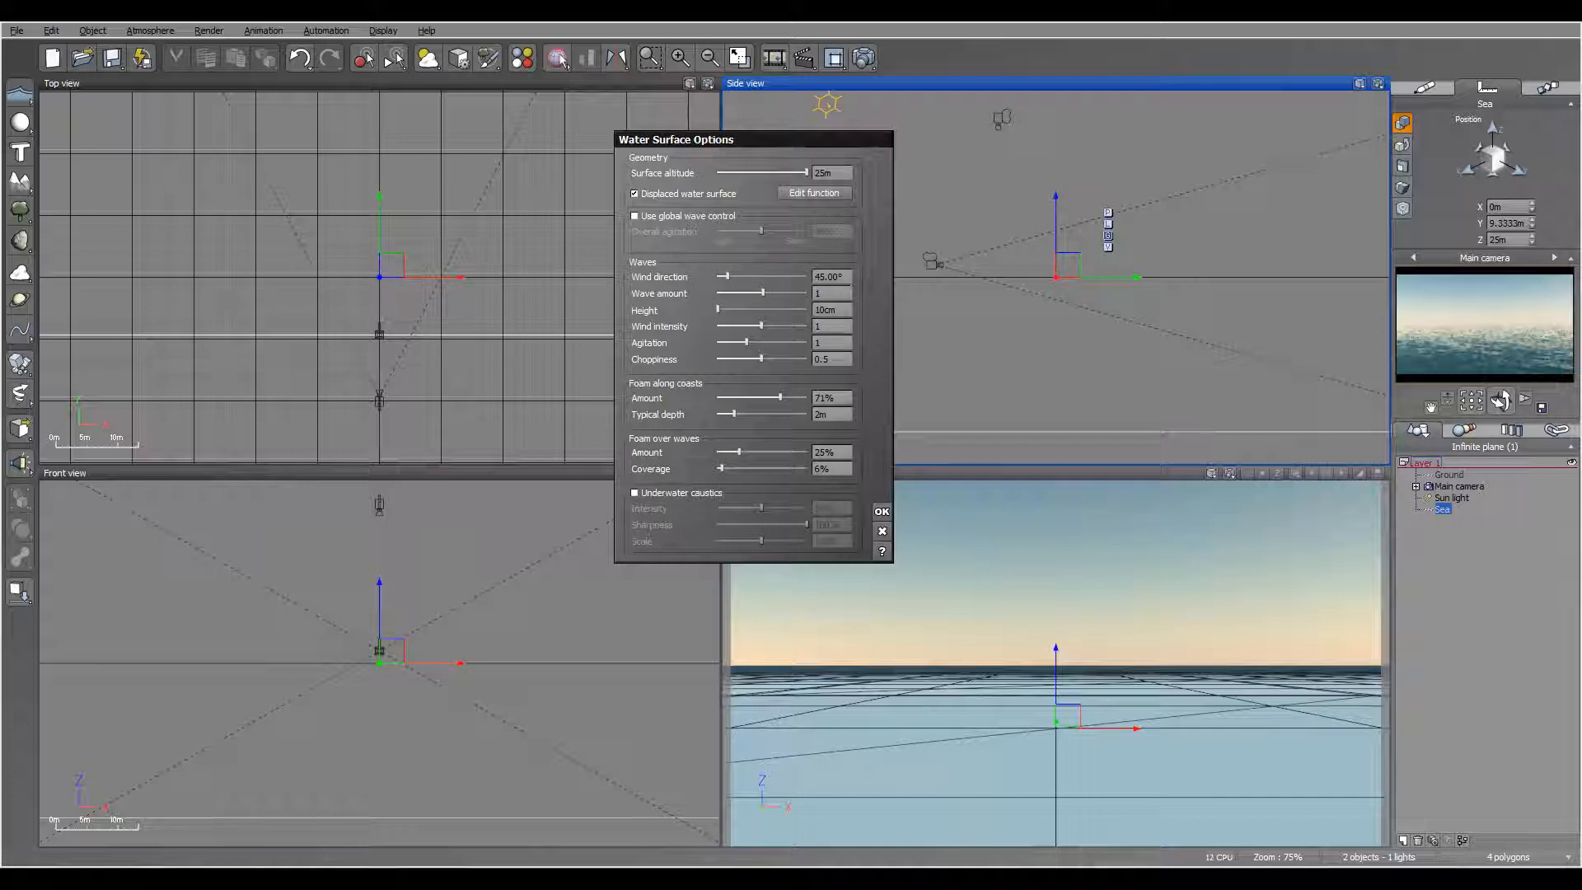
{"action": "left_click", "coordinate": [839, 276]}
{"action": "type", "text": "120"}
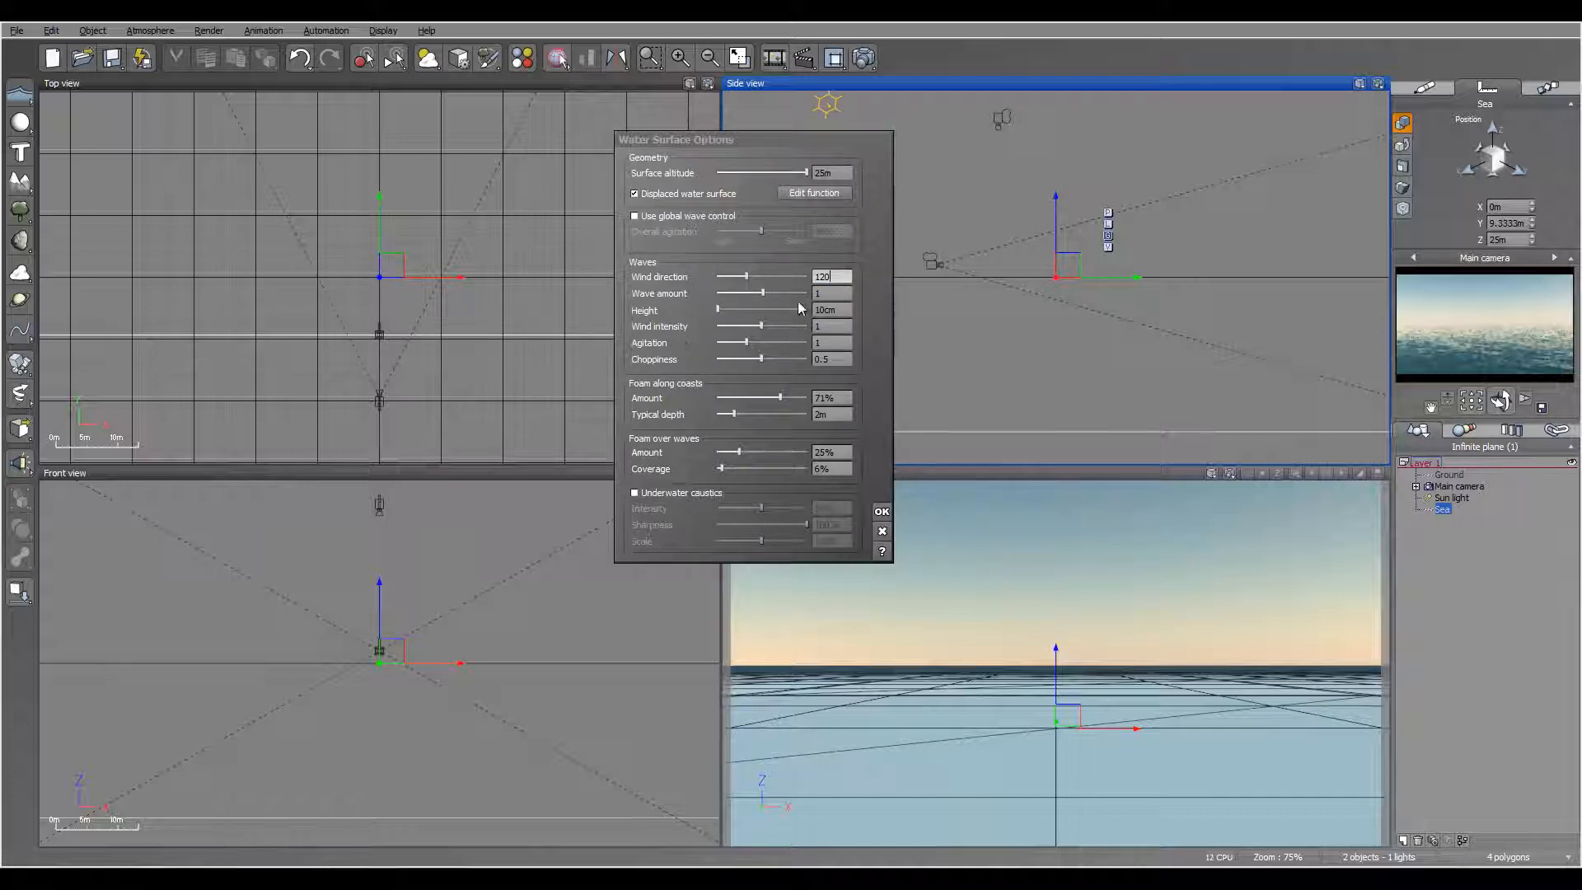
Step: Set the wave amount to about 3.98, height to 15 m, wind intensity to about 1.66 and agitation to about 1.58
{"action": "left_click_drag", "start_coordinate": [765, 292], "coordinate": [781, 293]}
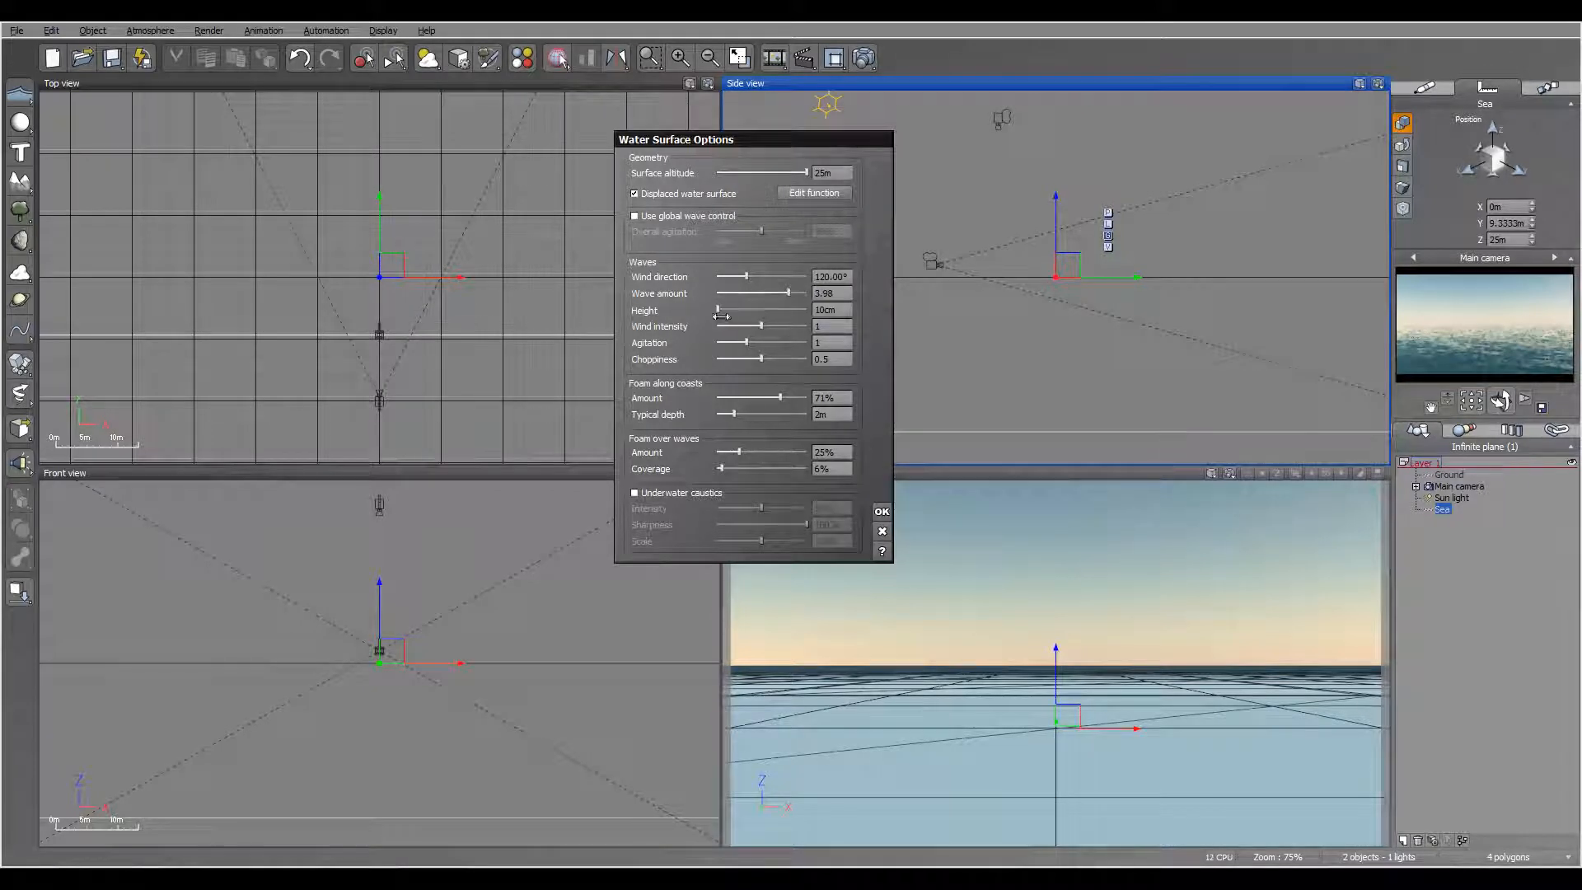
{"action": "double_click", "coordinate": [826, 310]}
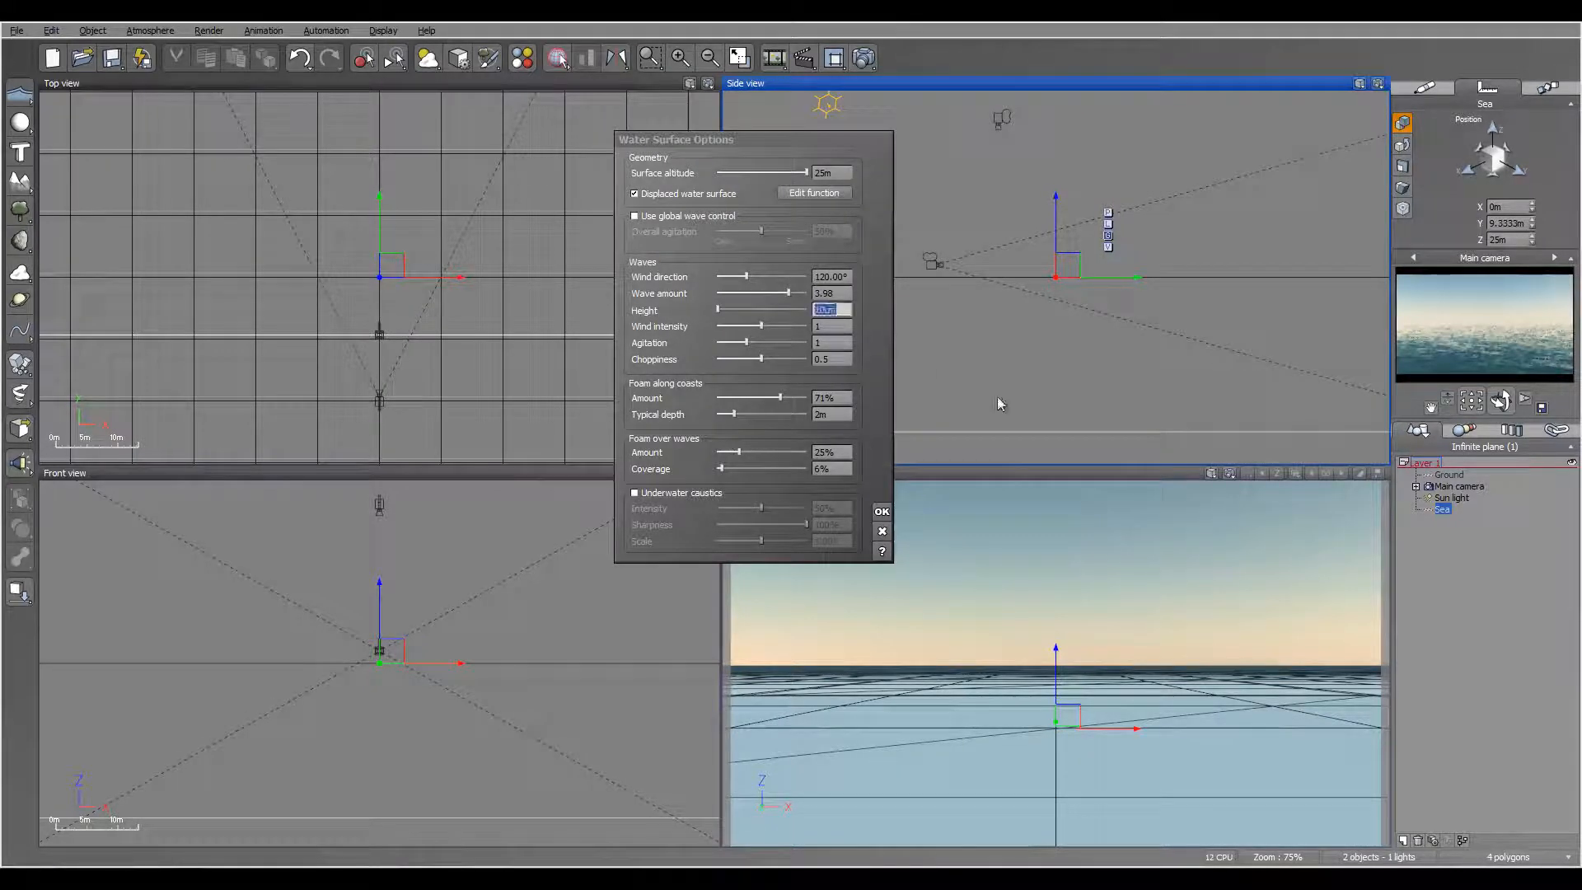
{"action": "type", "text": "15m"}
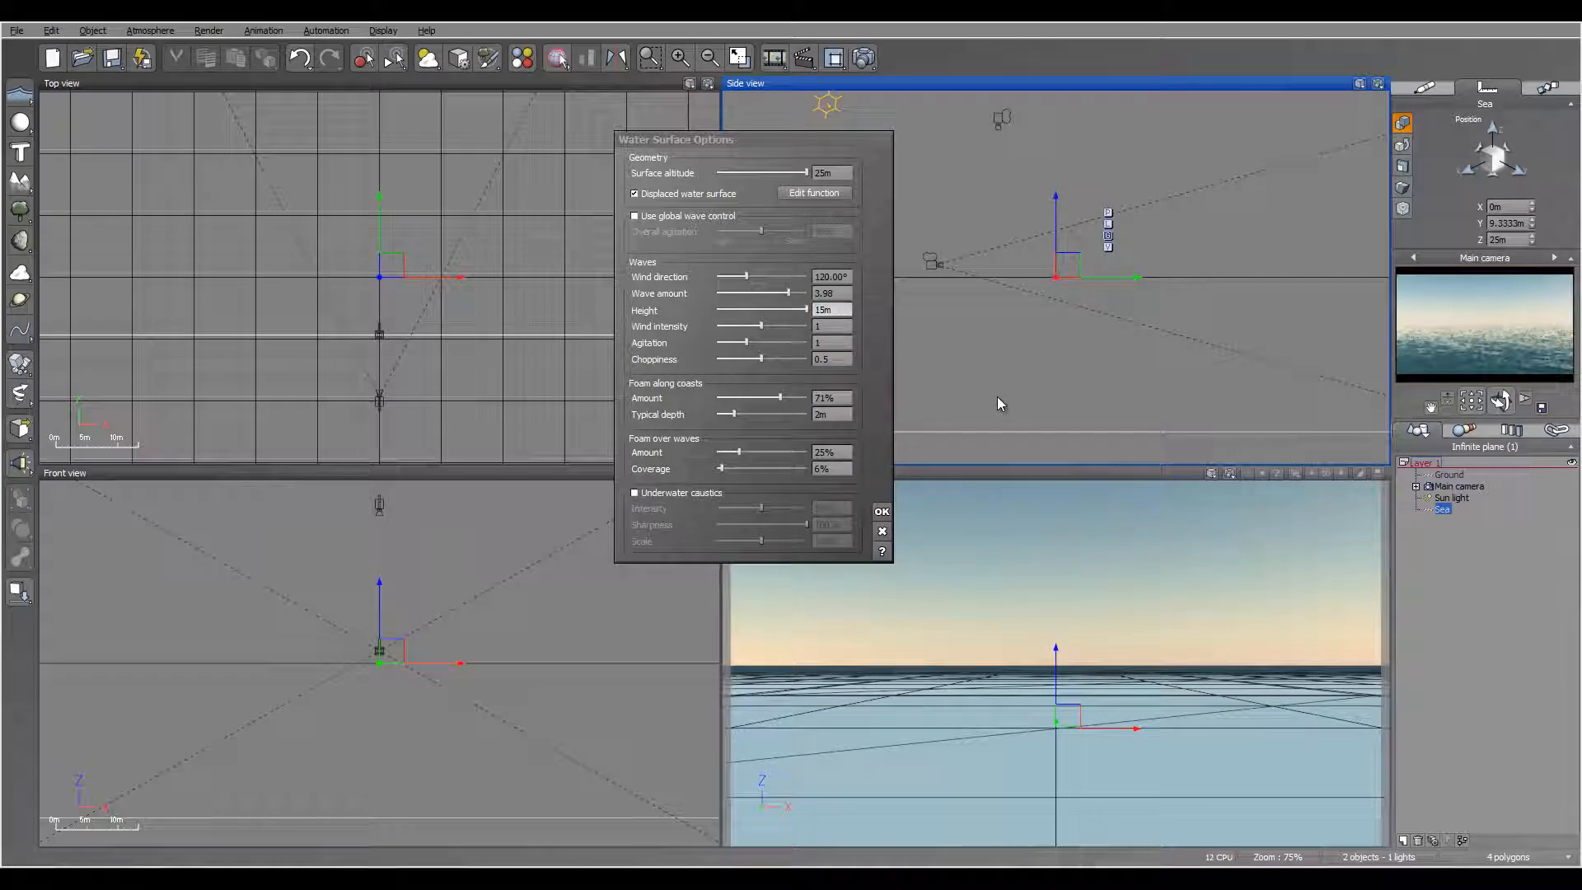
{"action": "left_click_drag", "start_coordinate": [761, 325], "coordinate": [790, 325]}
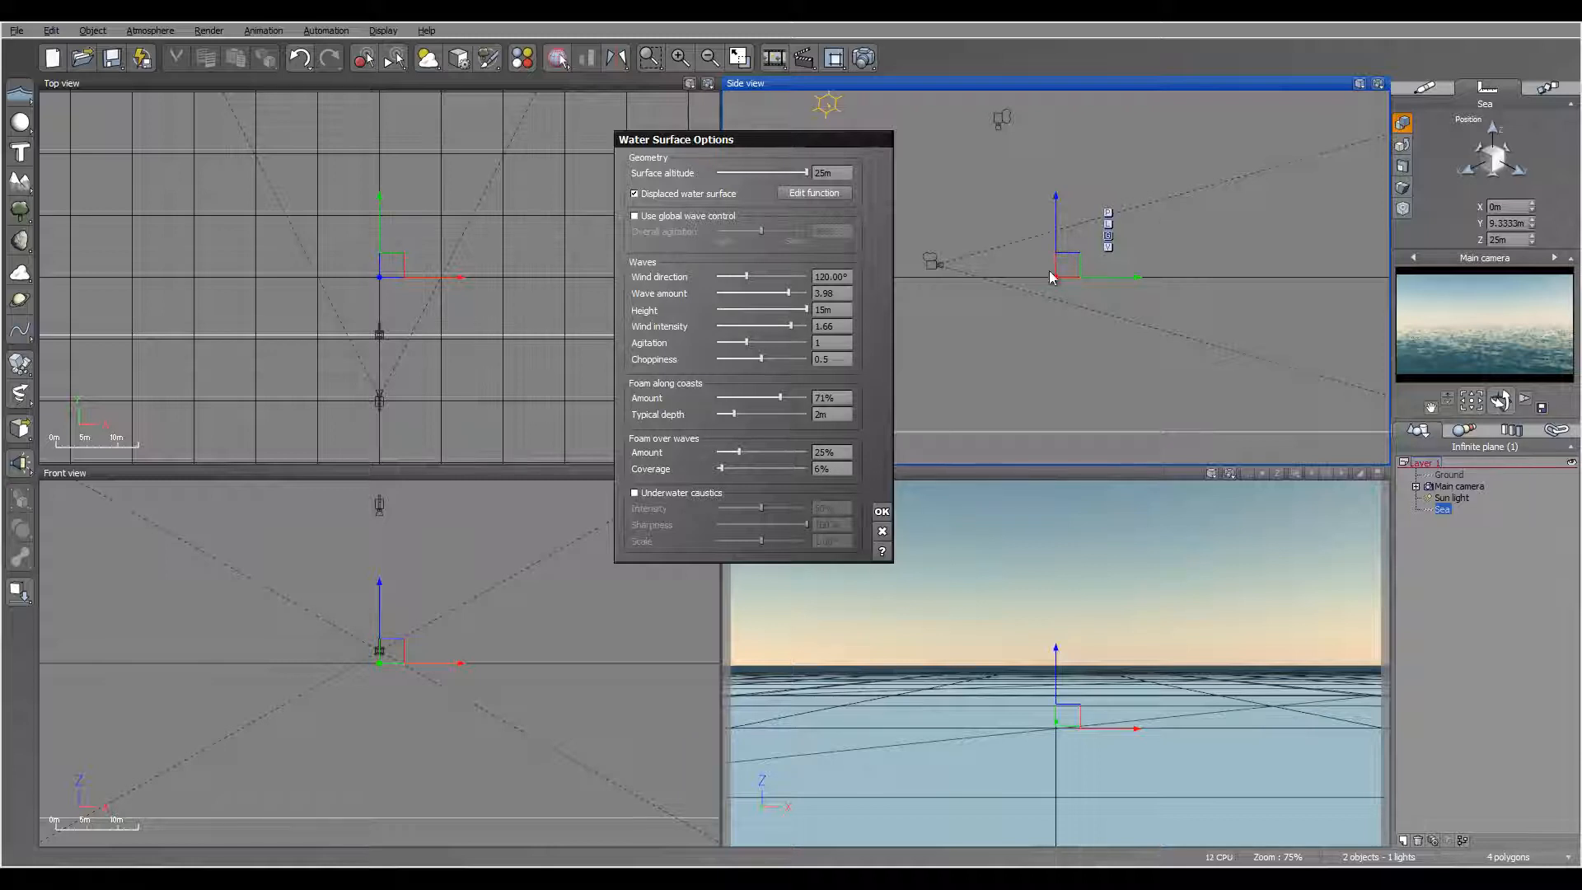
{"action": "left_click_drag", "start_coordinate": [751, 342], "coordinate": [785, 341]}
Step: Reduce coastal foam to 0% and 0 m depth, set foam over waves to about 56% with 28% coverage, and apply the water options
{"action": "left_click_drag", "start_coordinate": [772, 412], "coordinate": [581, 399]}
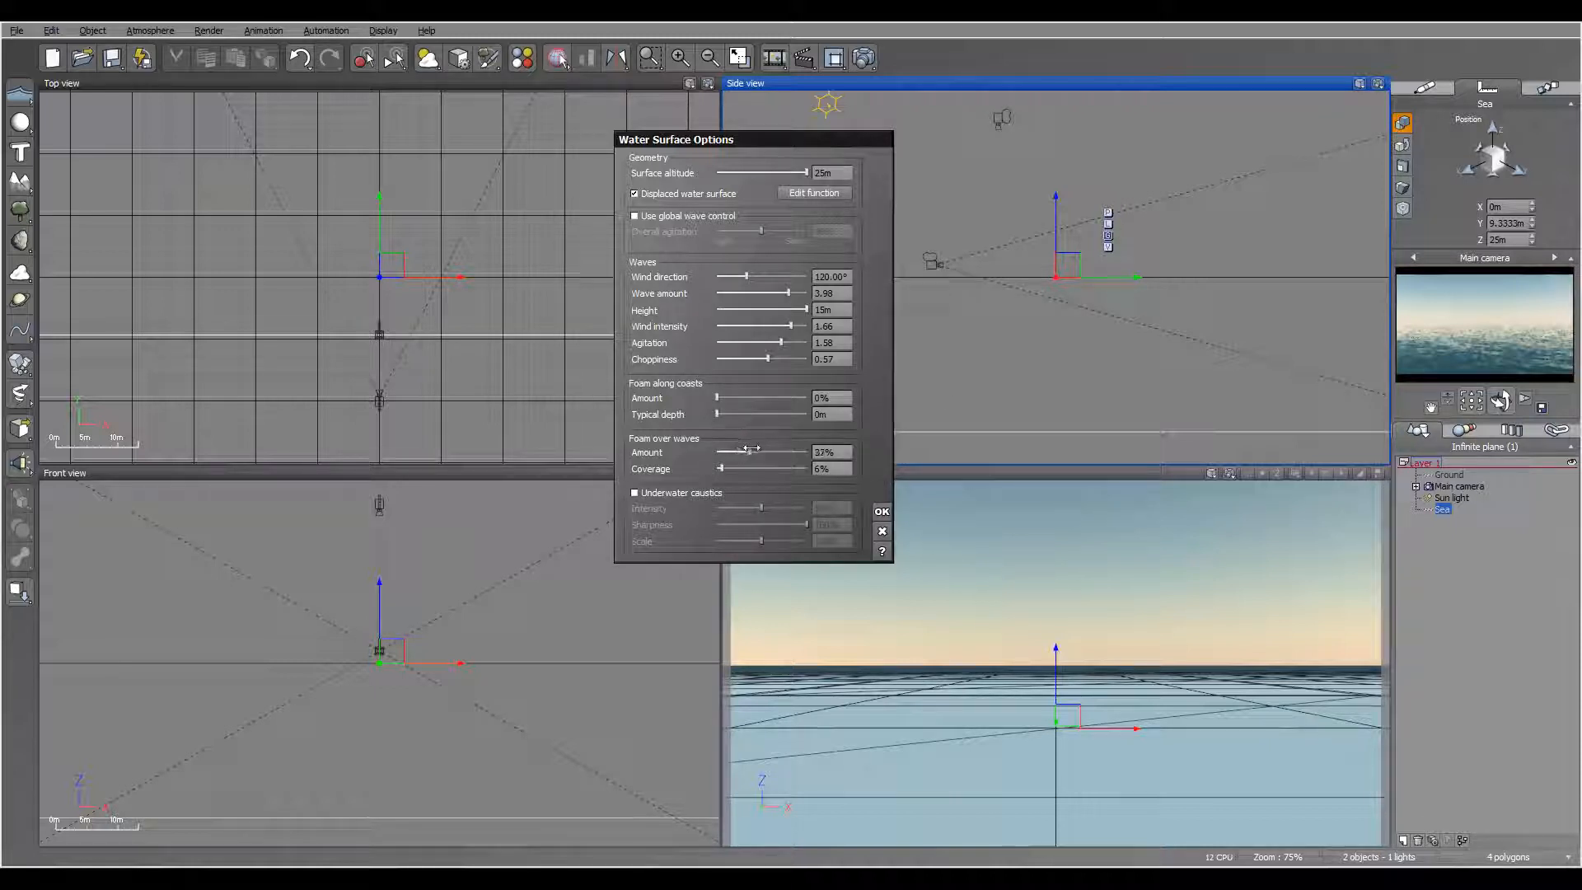
{"action": "mouse_move", "coordinate": [749, 449]}
{"action": "left_mouse_down"}
{"action": "mouse_move", "coordinate": [746, 468]}
{"action": "mouse_move", "coordinate": [765, 445]}
{"action": "left_mouse_up"}
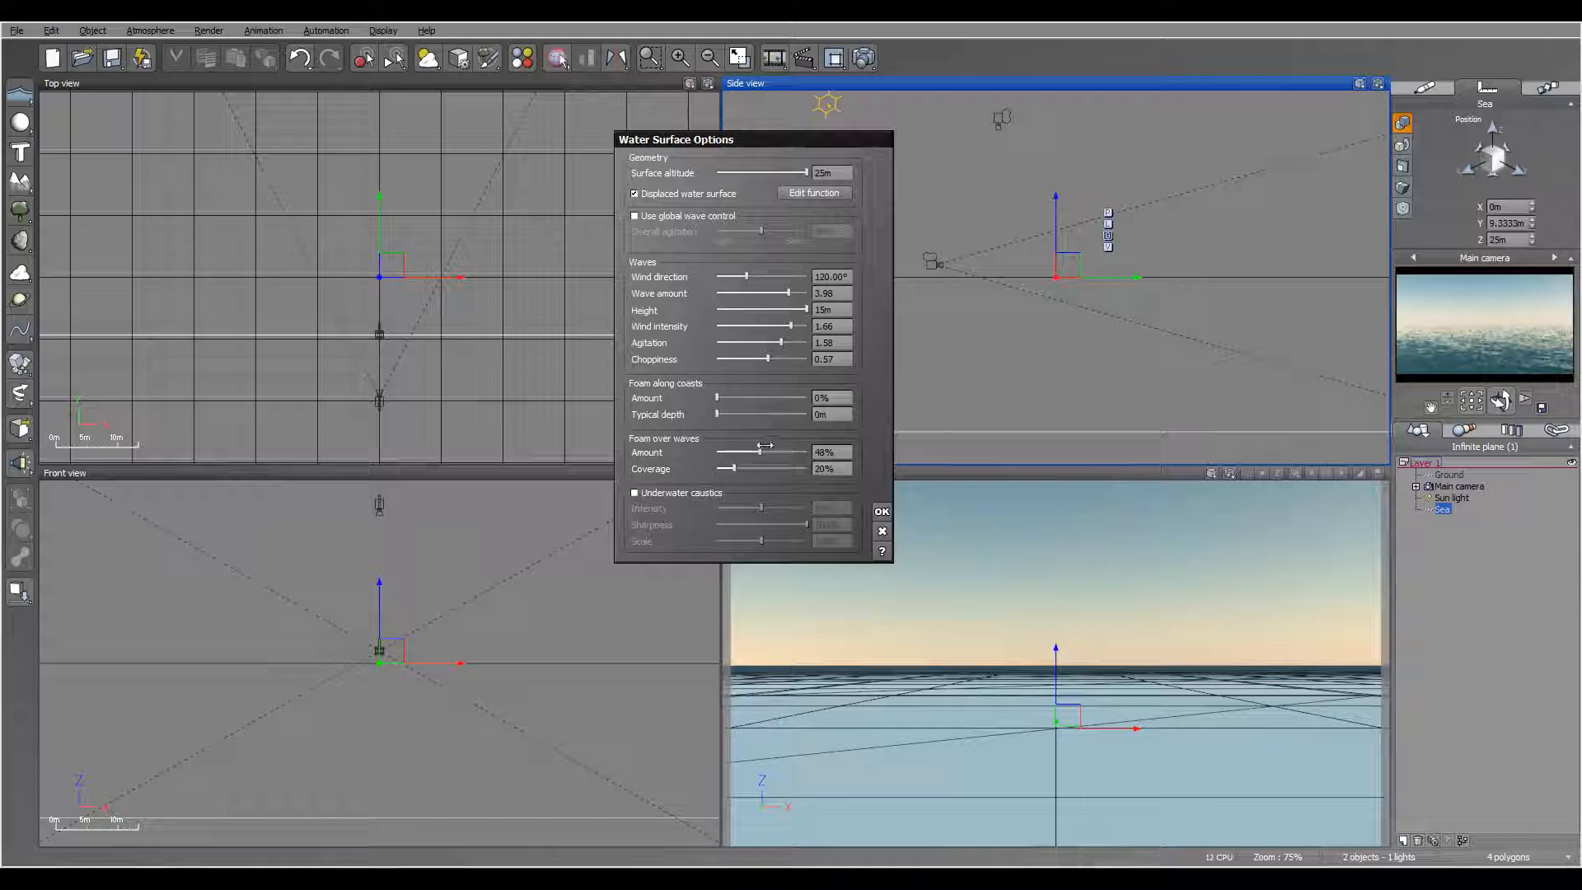
{"action": "left_click", "coordinate": [882, 511]}
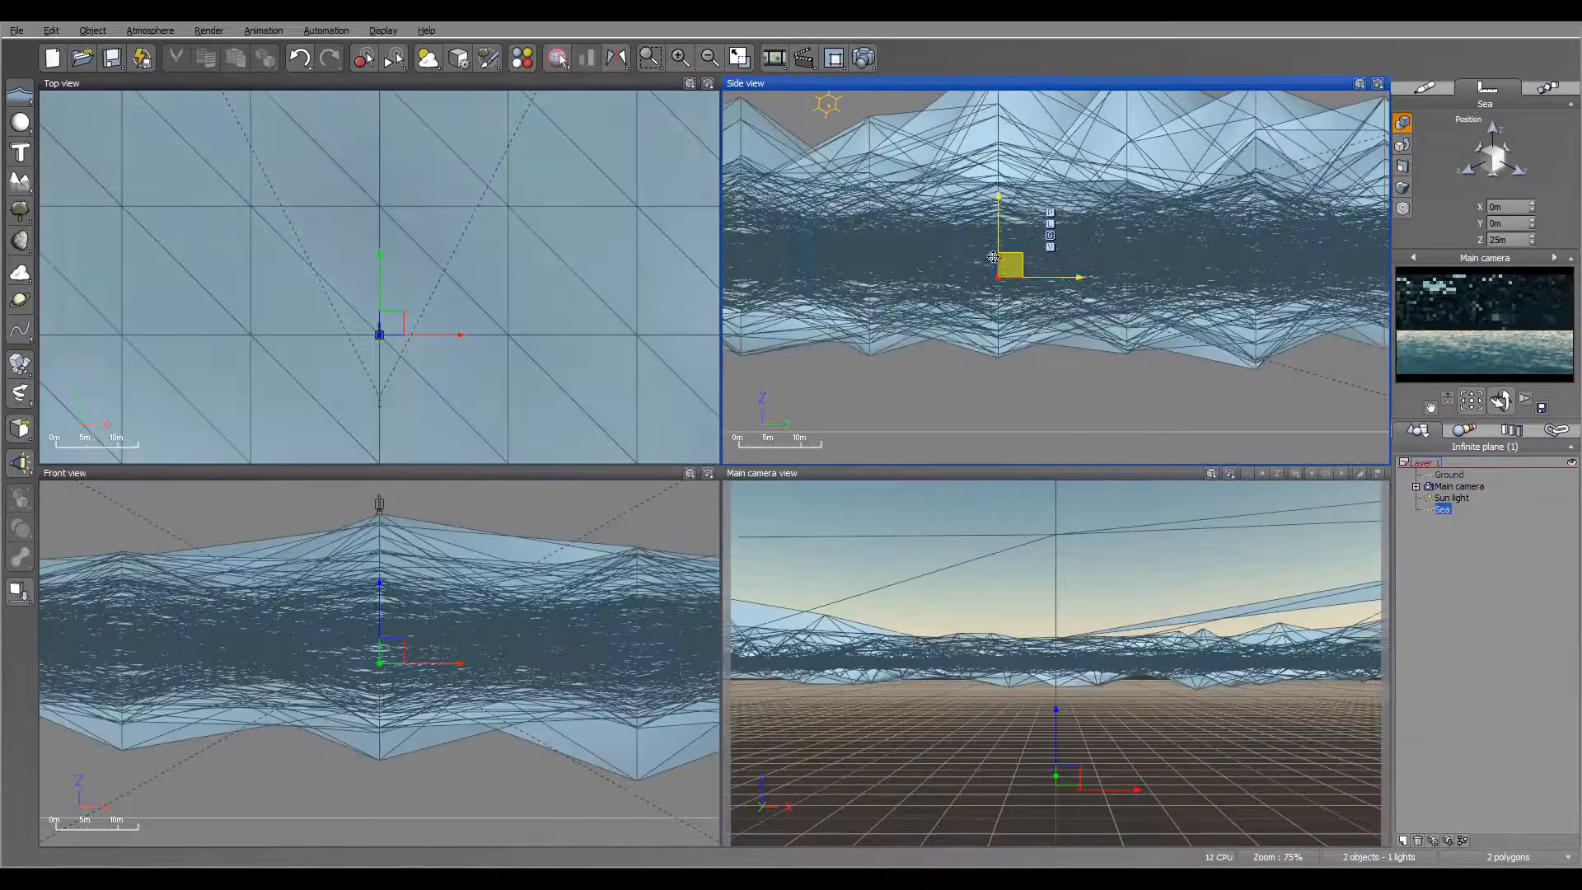
{"action": "scroll", "coordinate": [1038, 256], "scroll_direction": "down", "scroll_amount": 2}
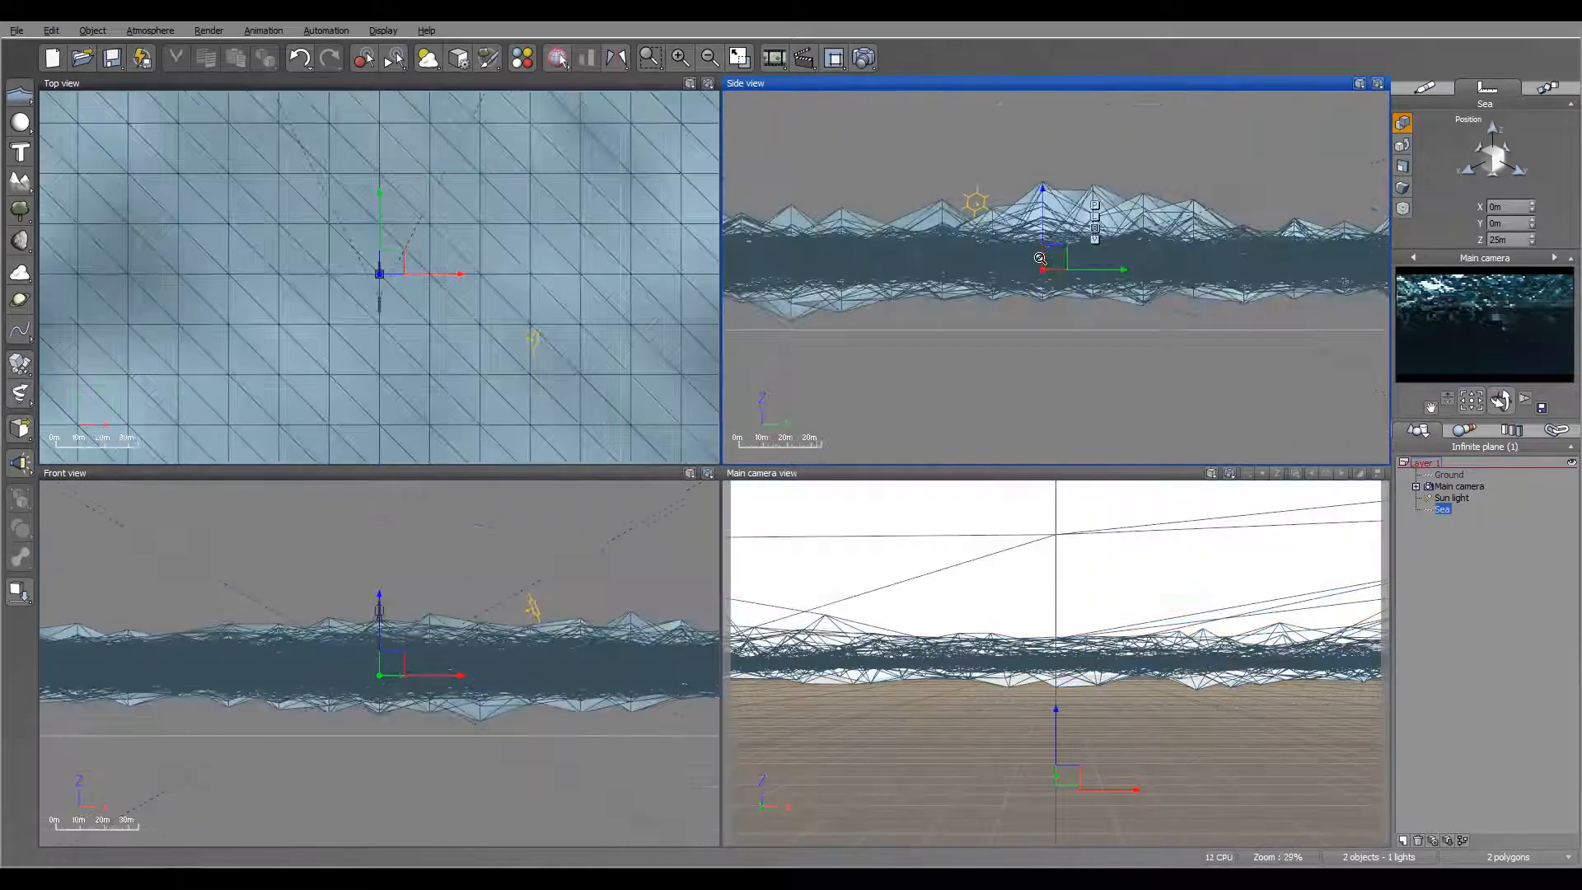
Step: Move the main camera back and above the waves, to about Y -68.5 m and Z 43.9 m
{"action": "scroll", "coordinate": [1038, 256], "scroll_direction": "up", "scroll_amount": 1}
{"action": "left_click", "coordinate": [1463, 486]}
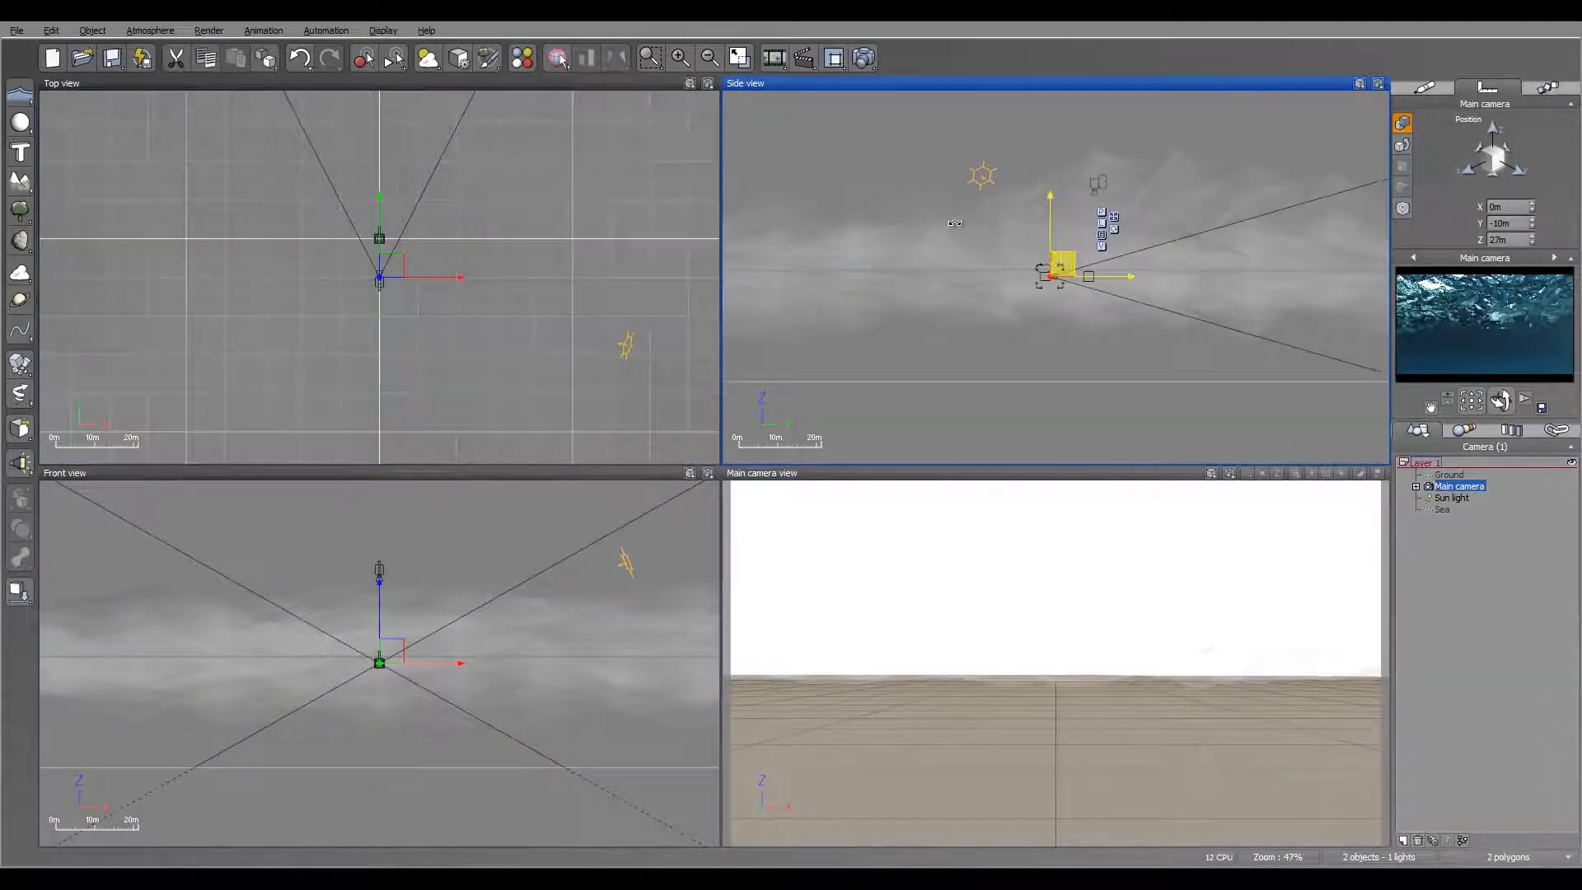
{"action": "left_click_drag", "start_coordinate": [955, 223], "coordinate": [855, 175]}
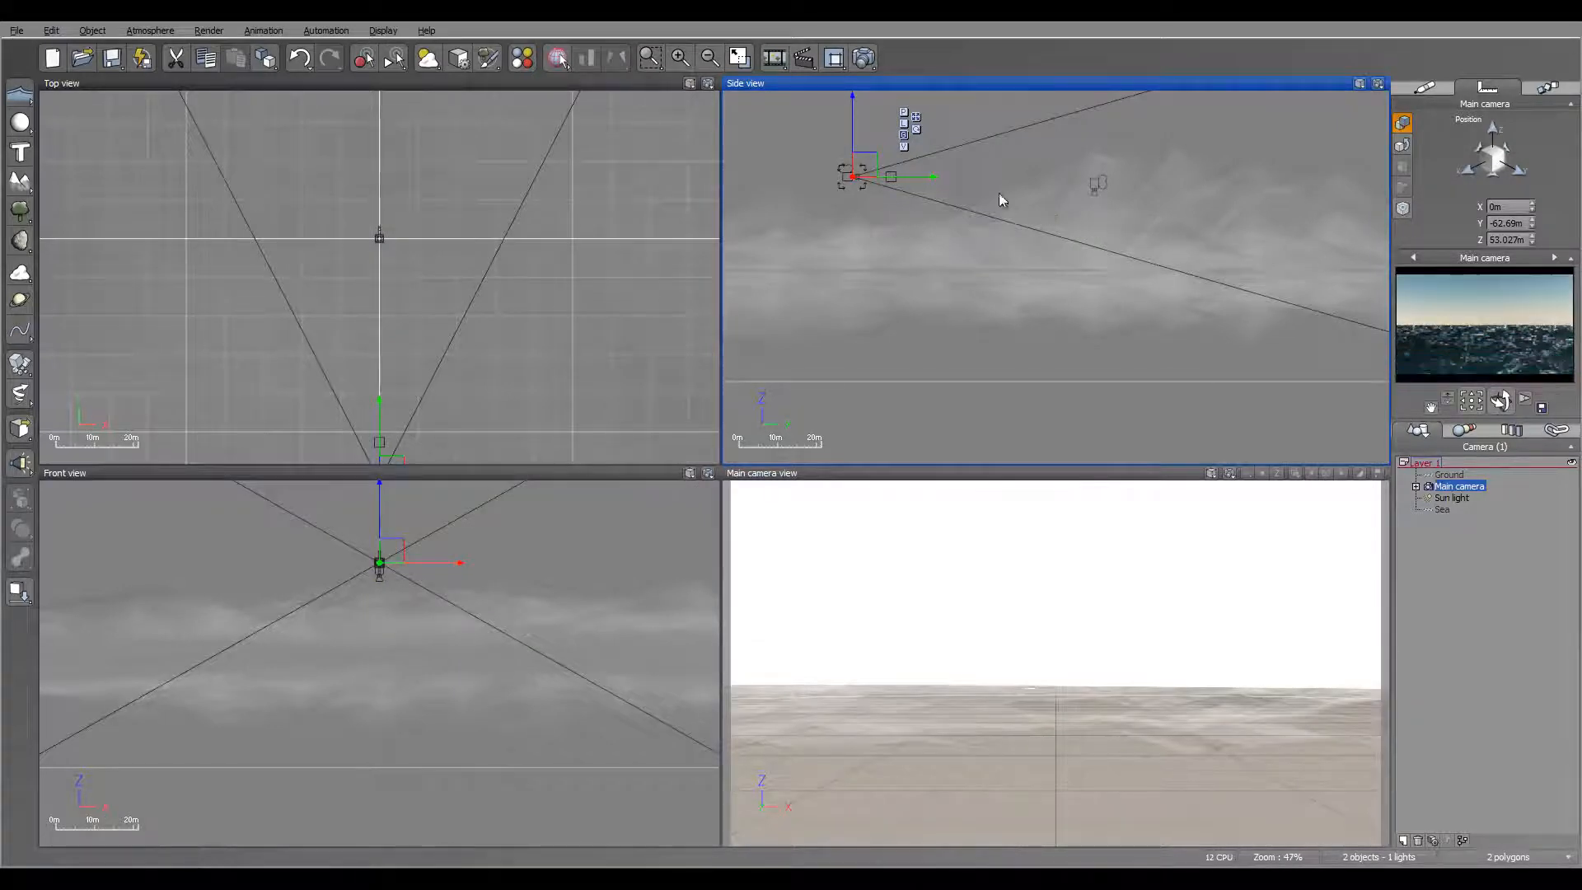
{"action": "right_click_drag", "start_coordinate": [996, 194], "coordinate": [1070, 182]}
{"action": "left_click_drag", "start_coordinate": [942, 151], "coordinate": [923, 180]}
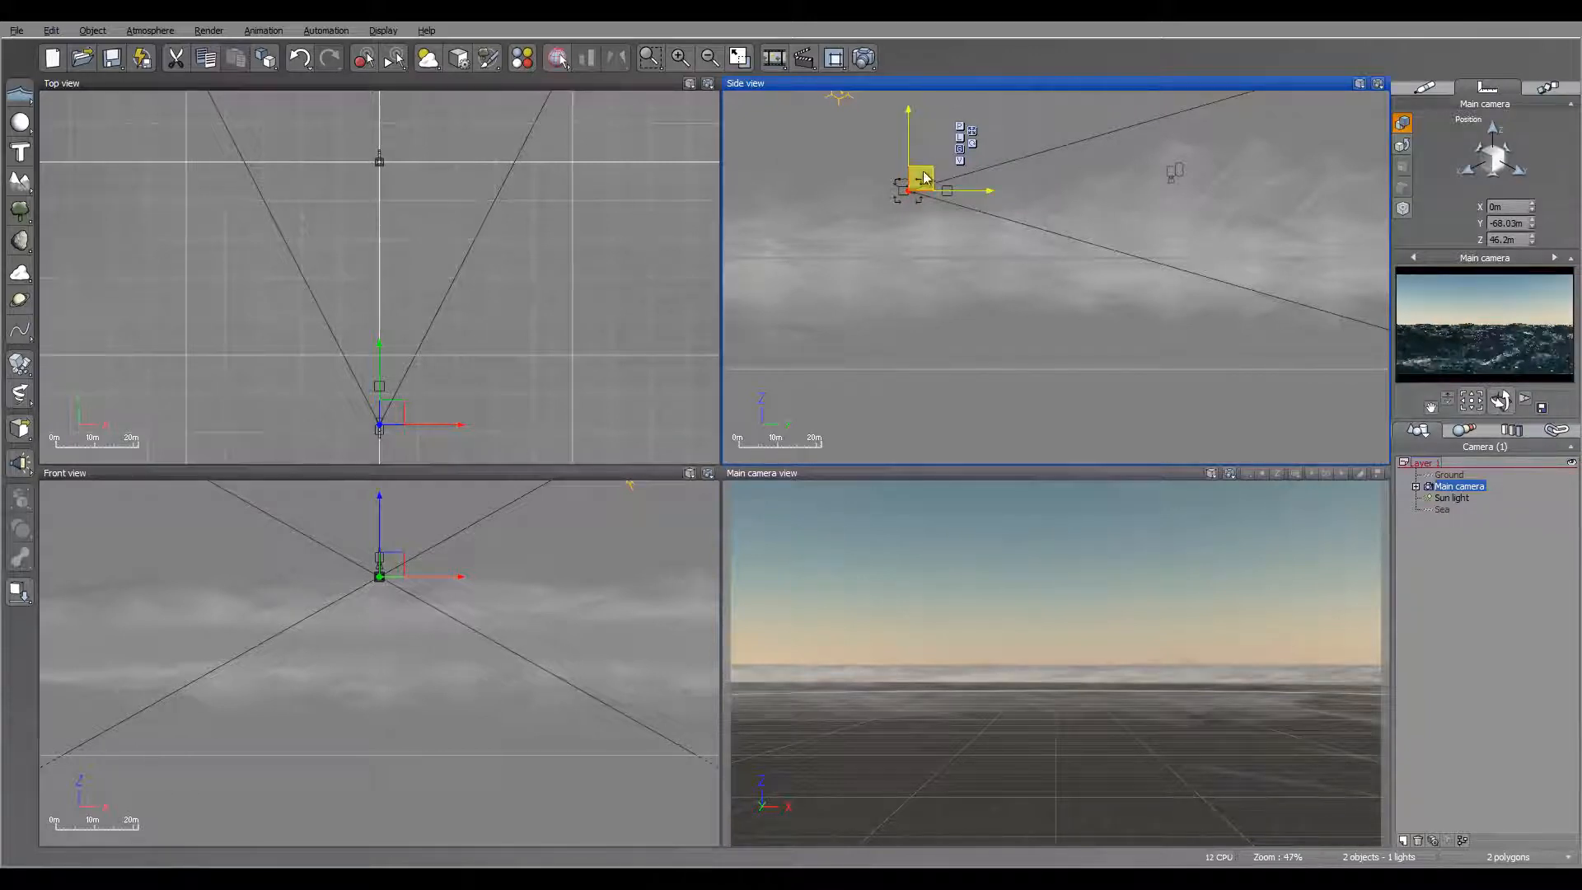
{"action": "left_click_drag", "start_coordinate": [922, 177], "coordinate": [923, 187]}
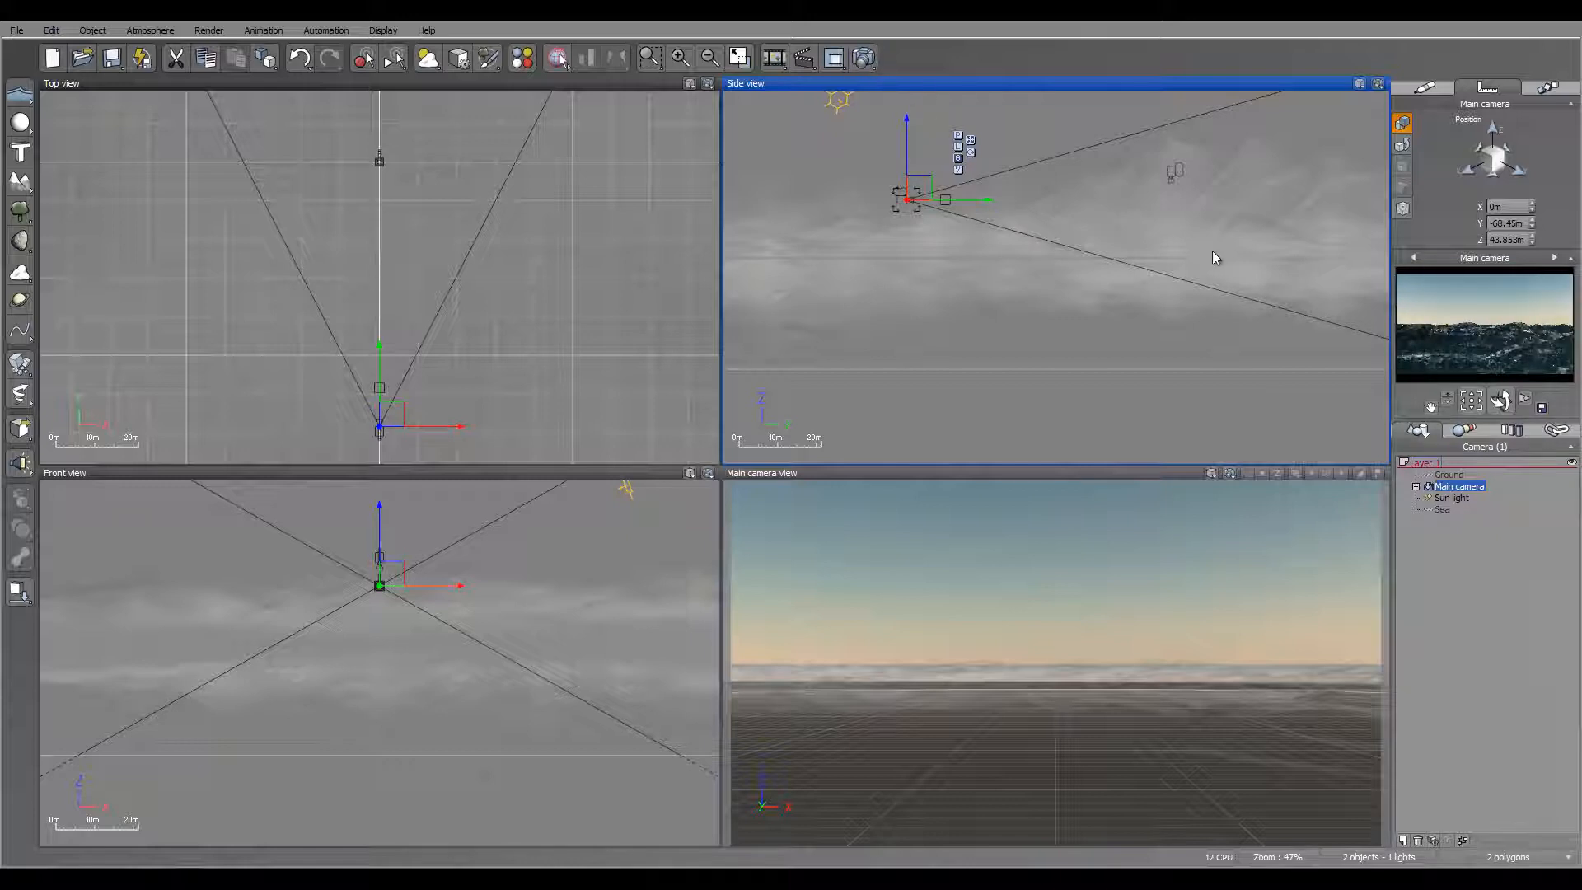
Step: Set the Sea plane's wave height to 25 m in its water surface options and apply
{"action": "right_click", "coordinate": [1449, 509]}
{"action": "left_click", "coordinate": [1490, 453]}
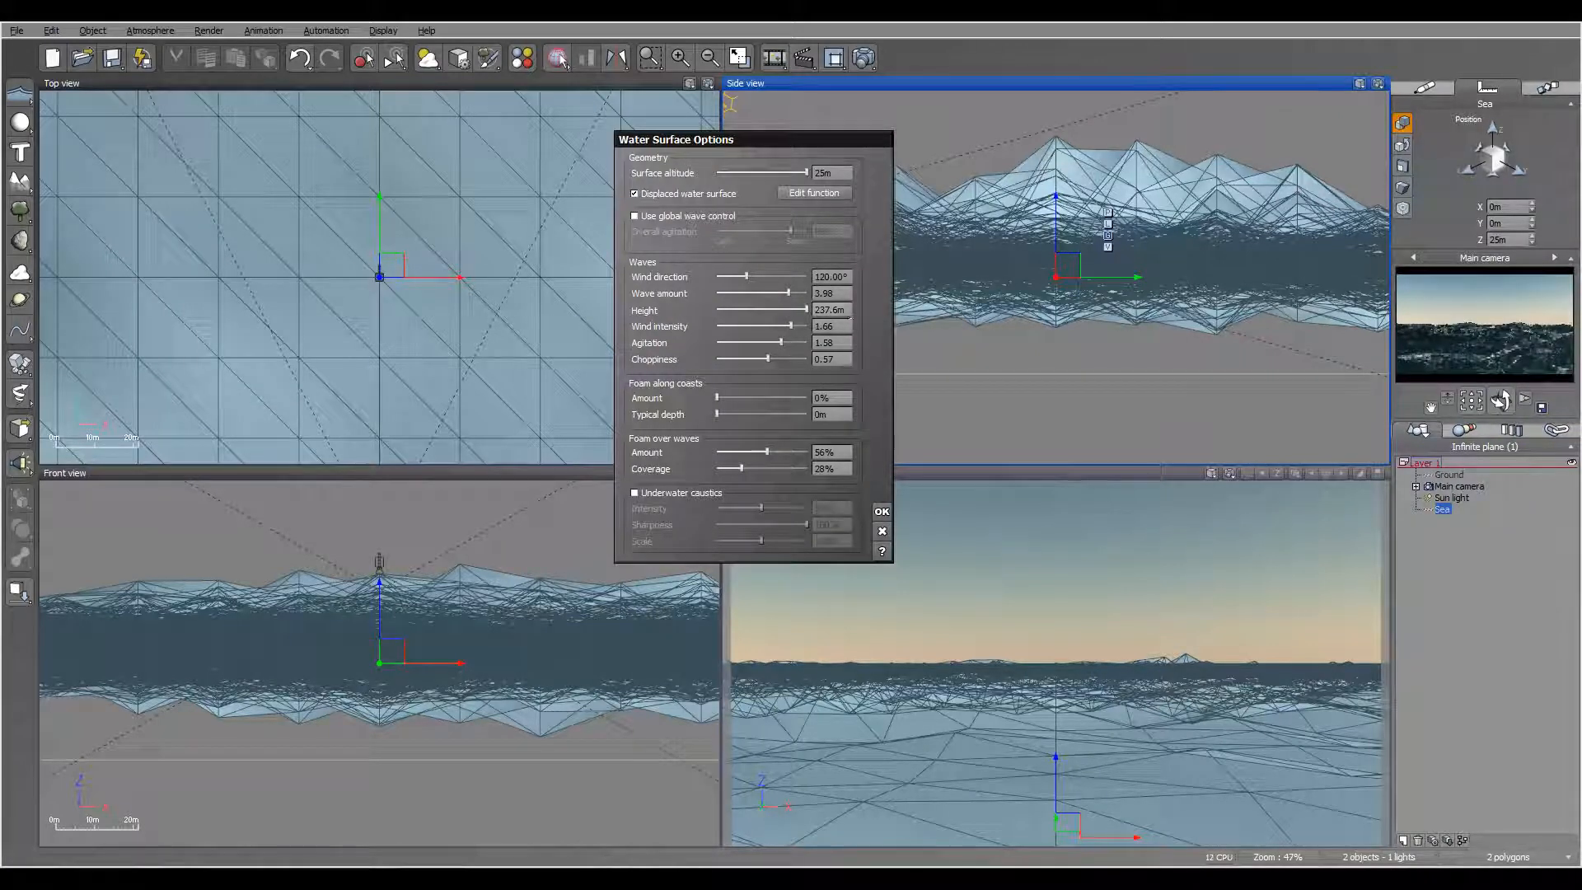
{"action": "left_click", "coordinate": [851, 311]}
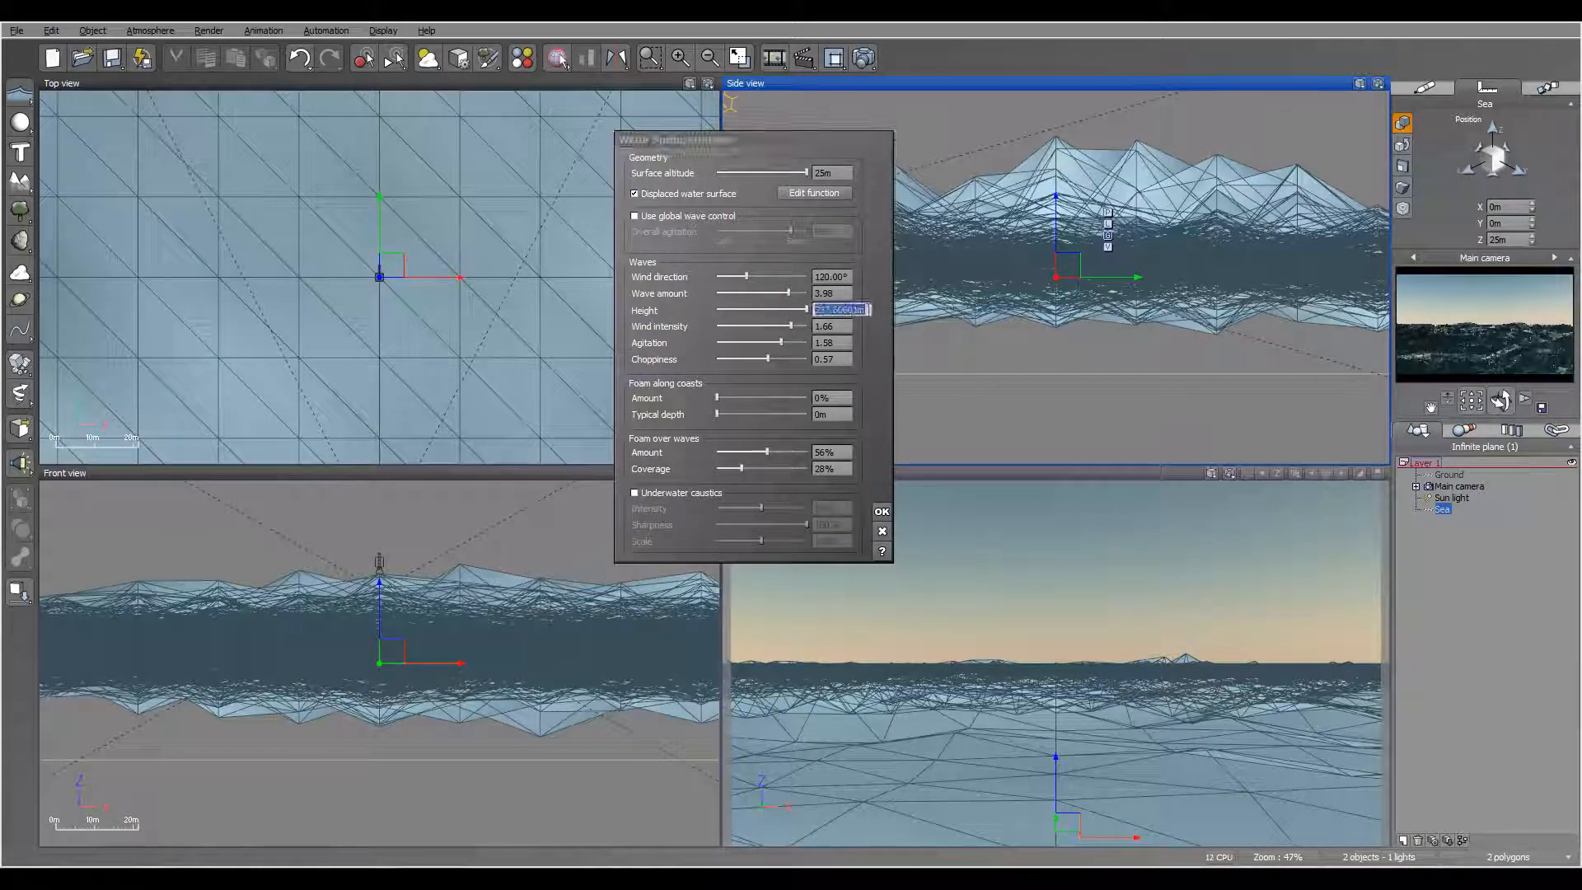
{"action": "type", "text": "25"}
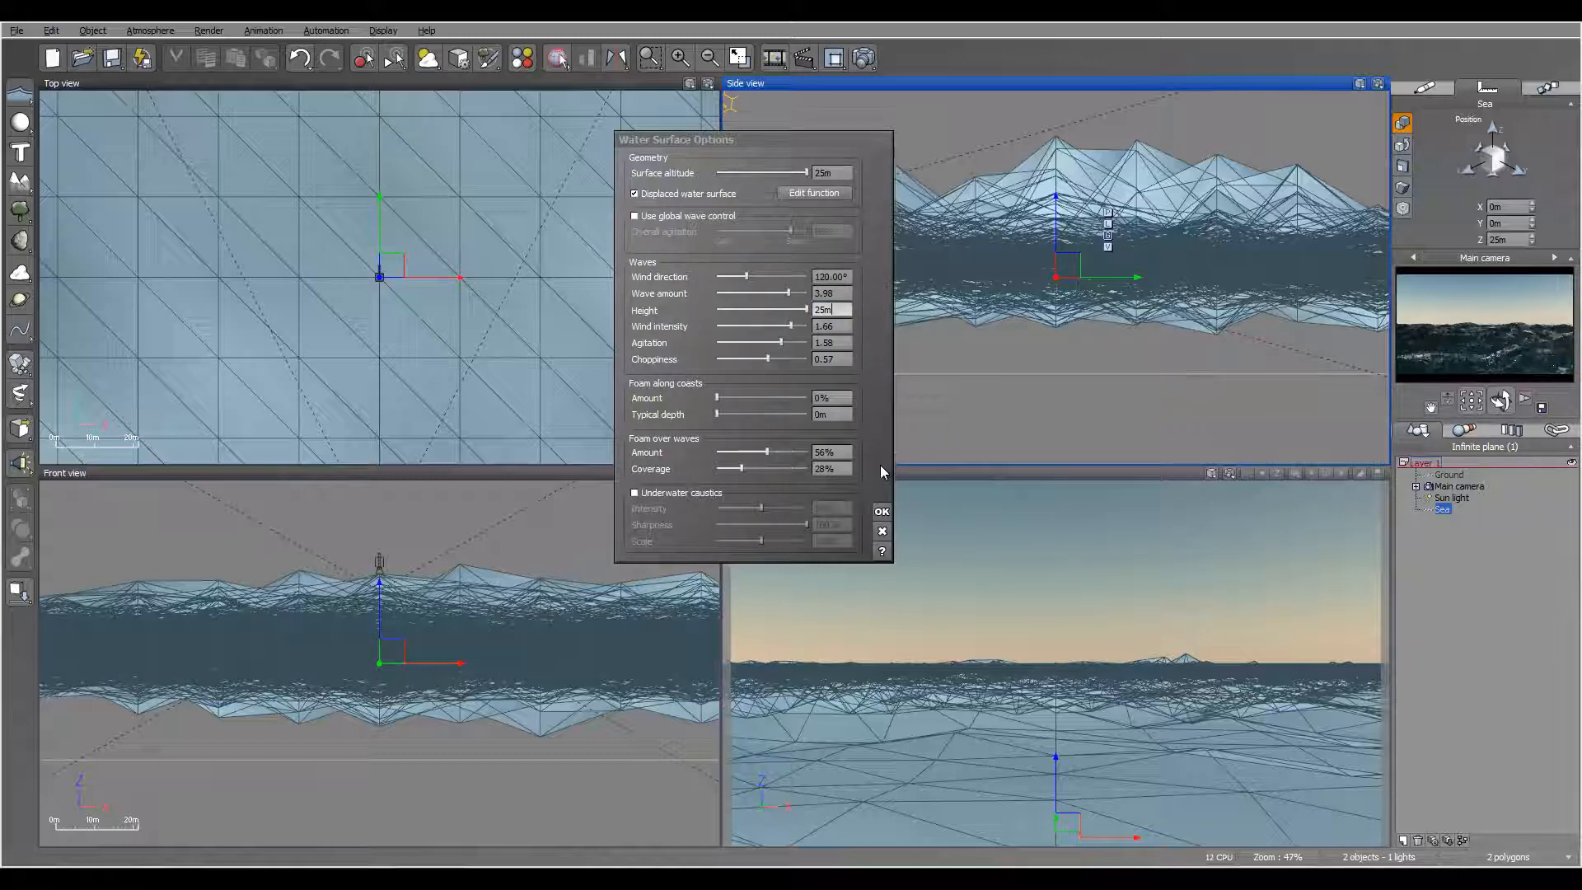
{"action": "type", "text": "m"}
{"action": "left_click", "coordinate": [881, 510]}
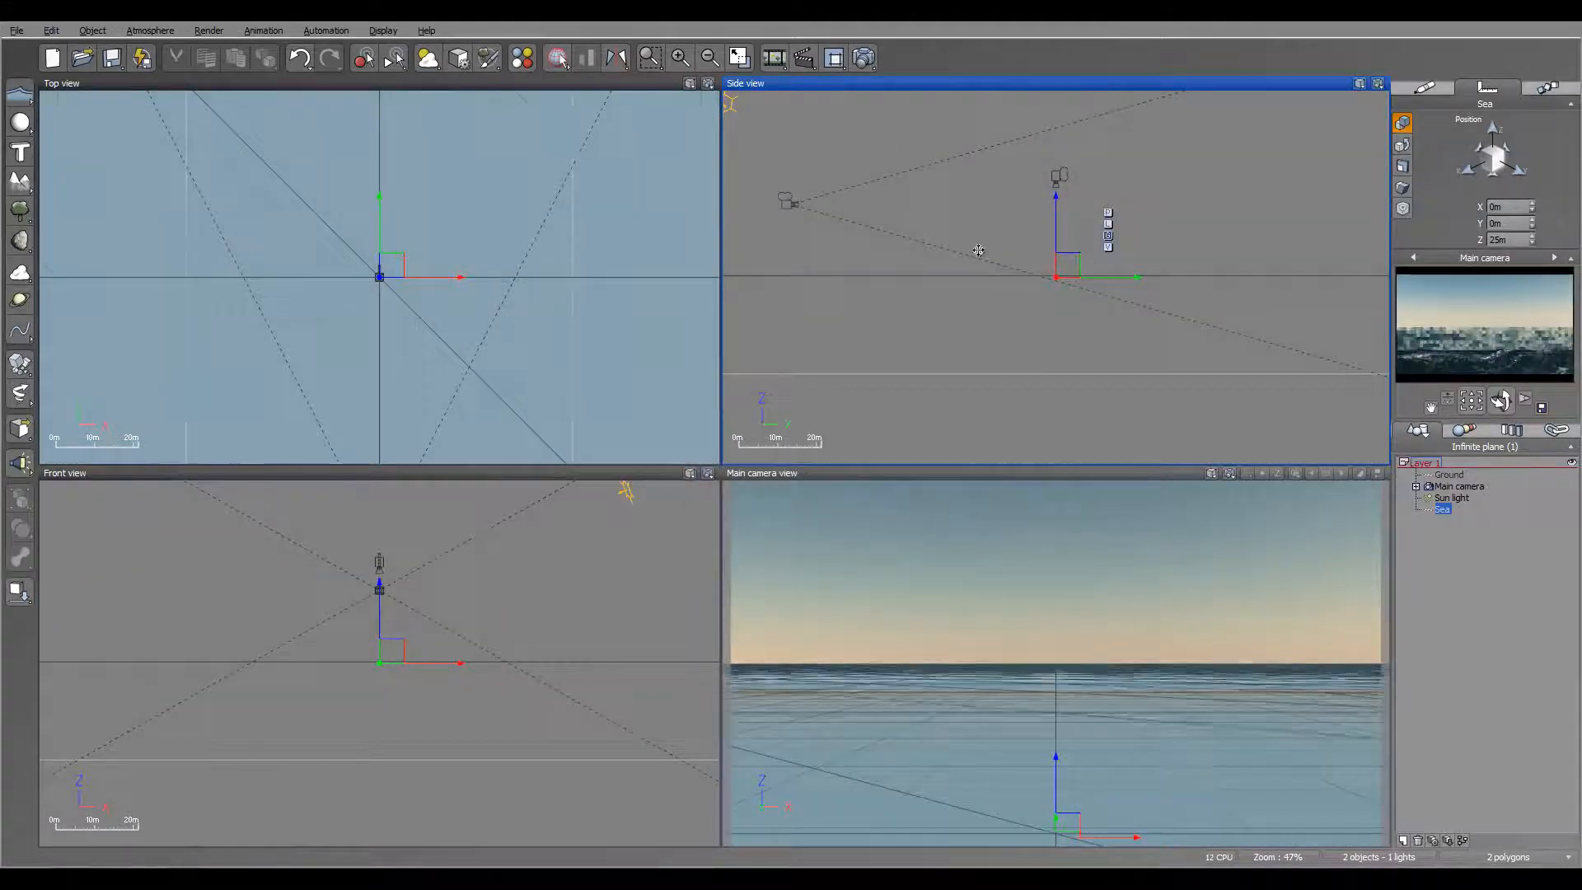
Step: Lower the main camera close to the water and move it forward, to about Y -54.6 m and Z 31.5 m
{"action": "right_click_drag", "start_coordinate": [1007, 279], "coordinate": [1072, 282]}
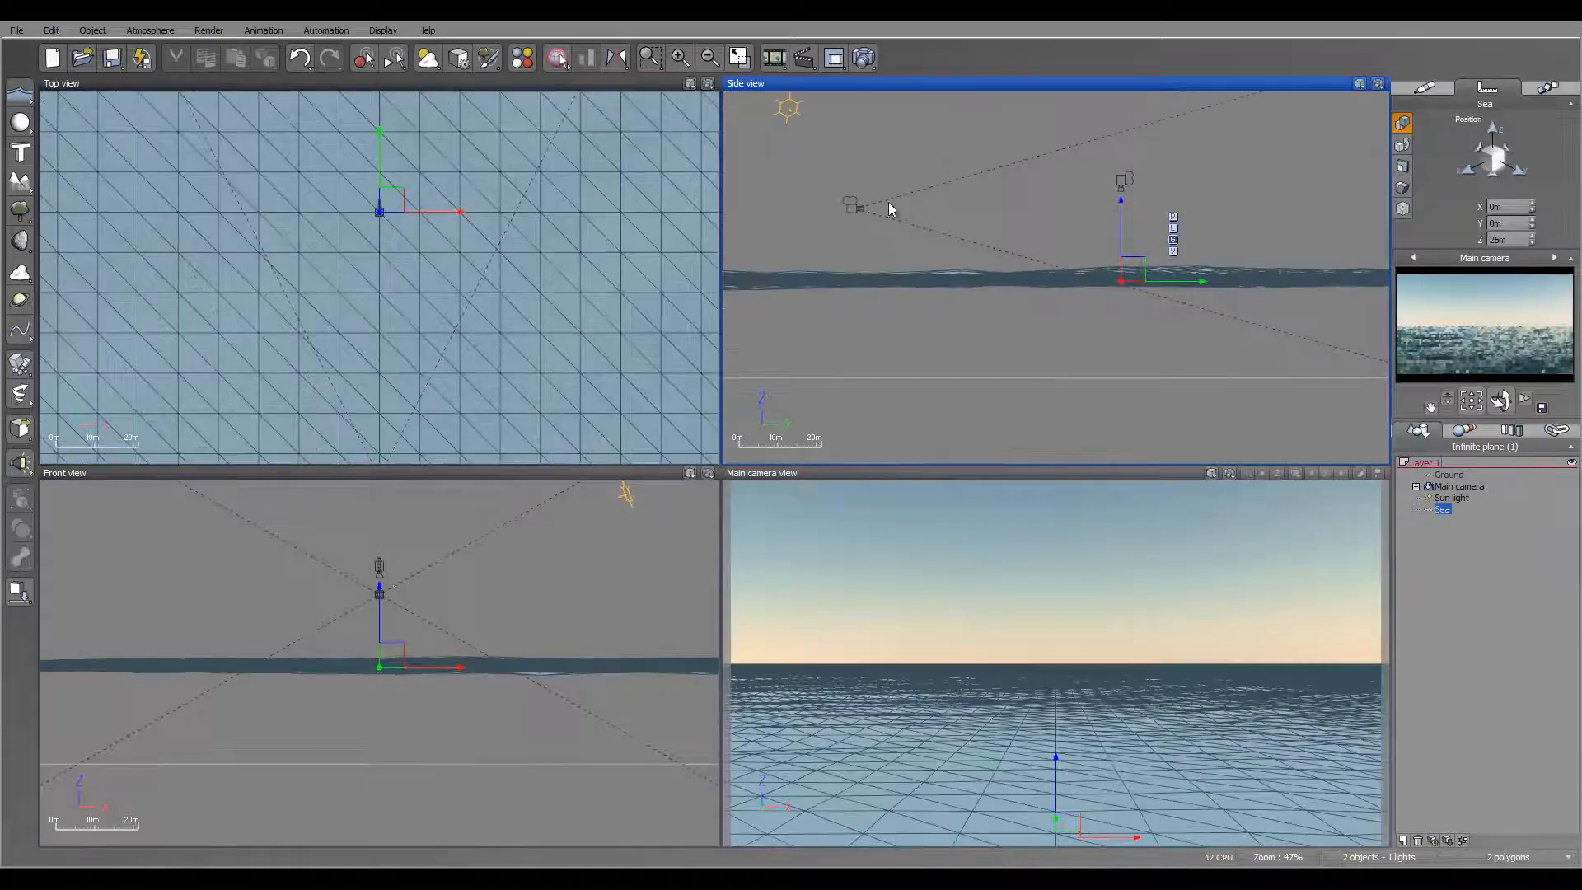
{"action": "left_click", "coordinate": [1475, 488]}
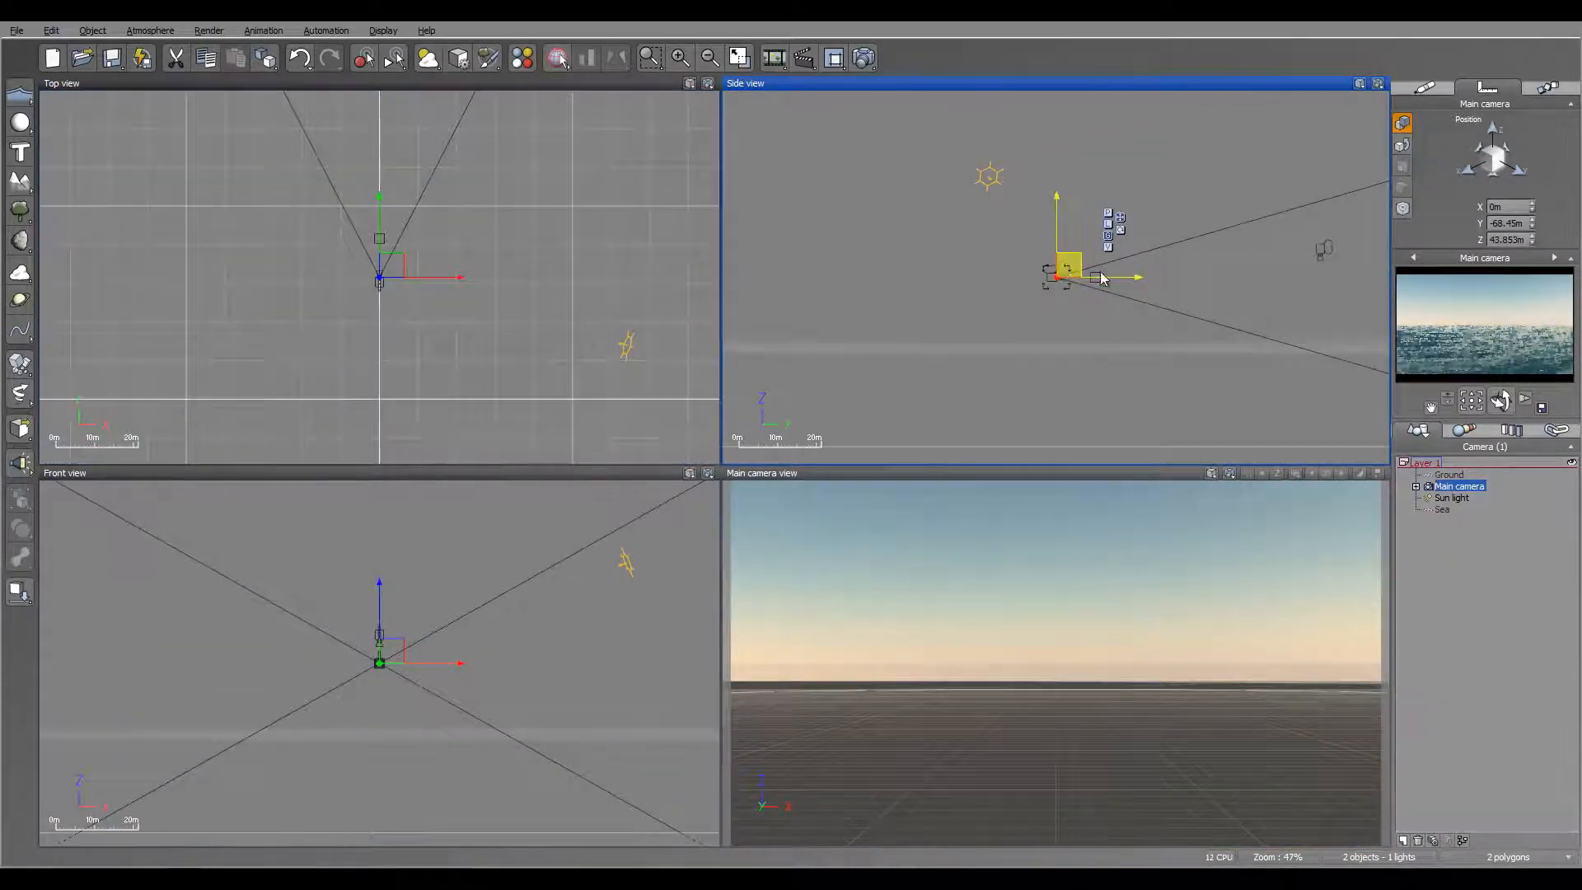
{"action": "left_click_drag", "start_coordinate": [1067, 265], "coordinate": [1118, 319]}
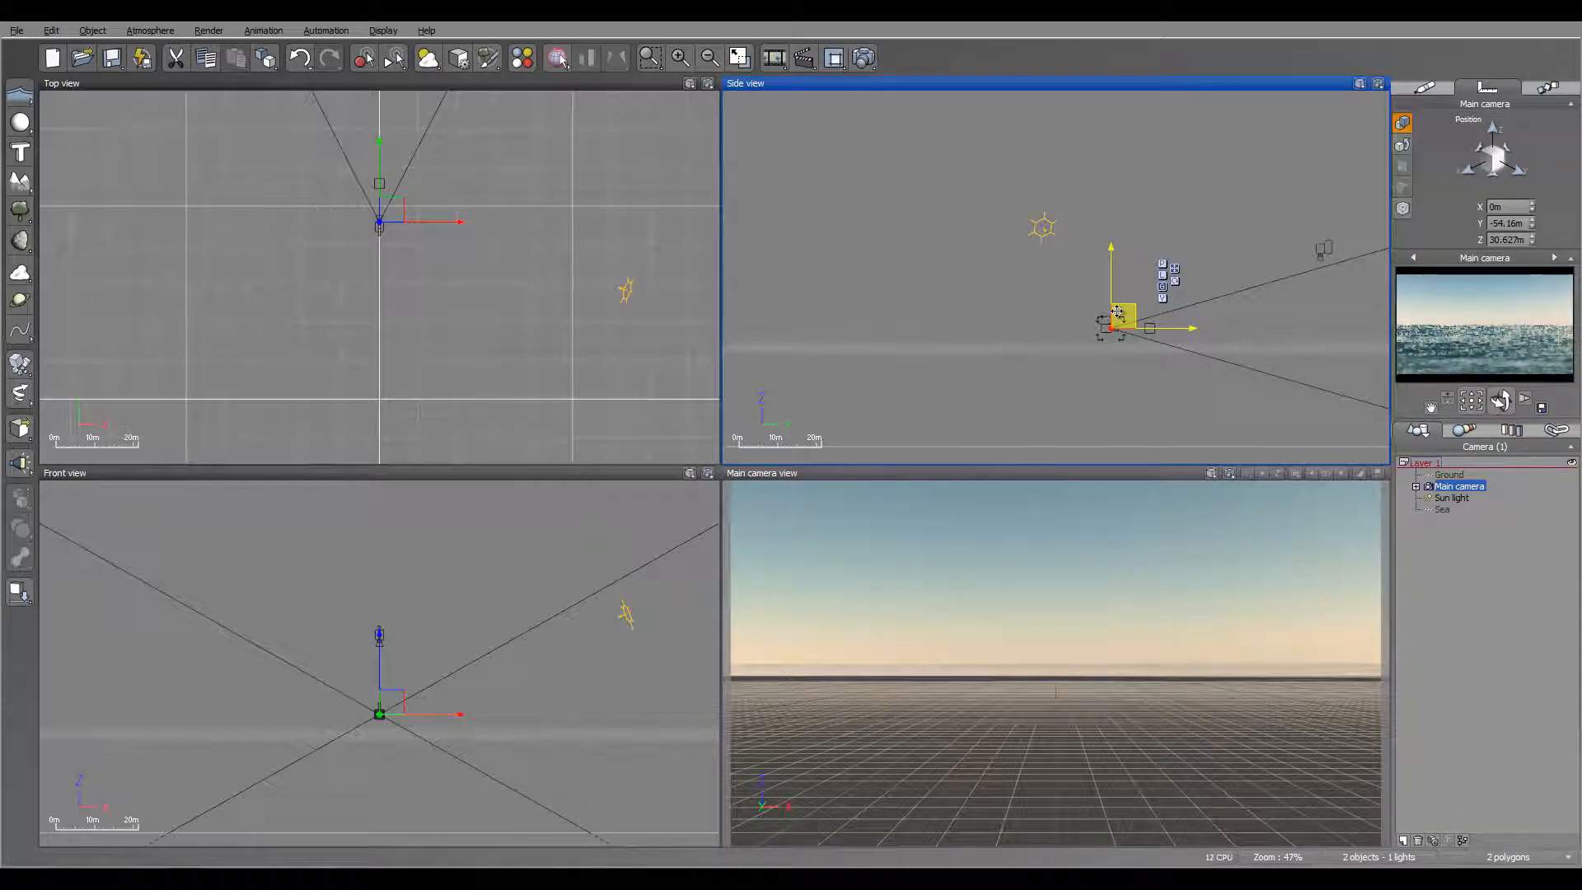
{"action": "right_click_drag", "start_coordinate": [1209, 257], "coordinate": [1154, 214]}
{"action": "left_click_drag", "start_coordinate": [1081, 263], "coordinate": [1079, 259]}
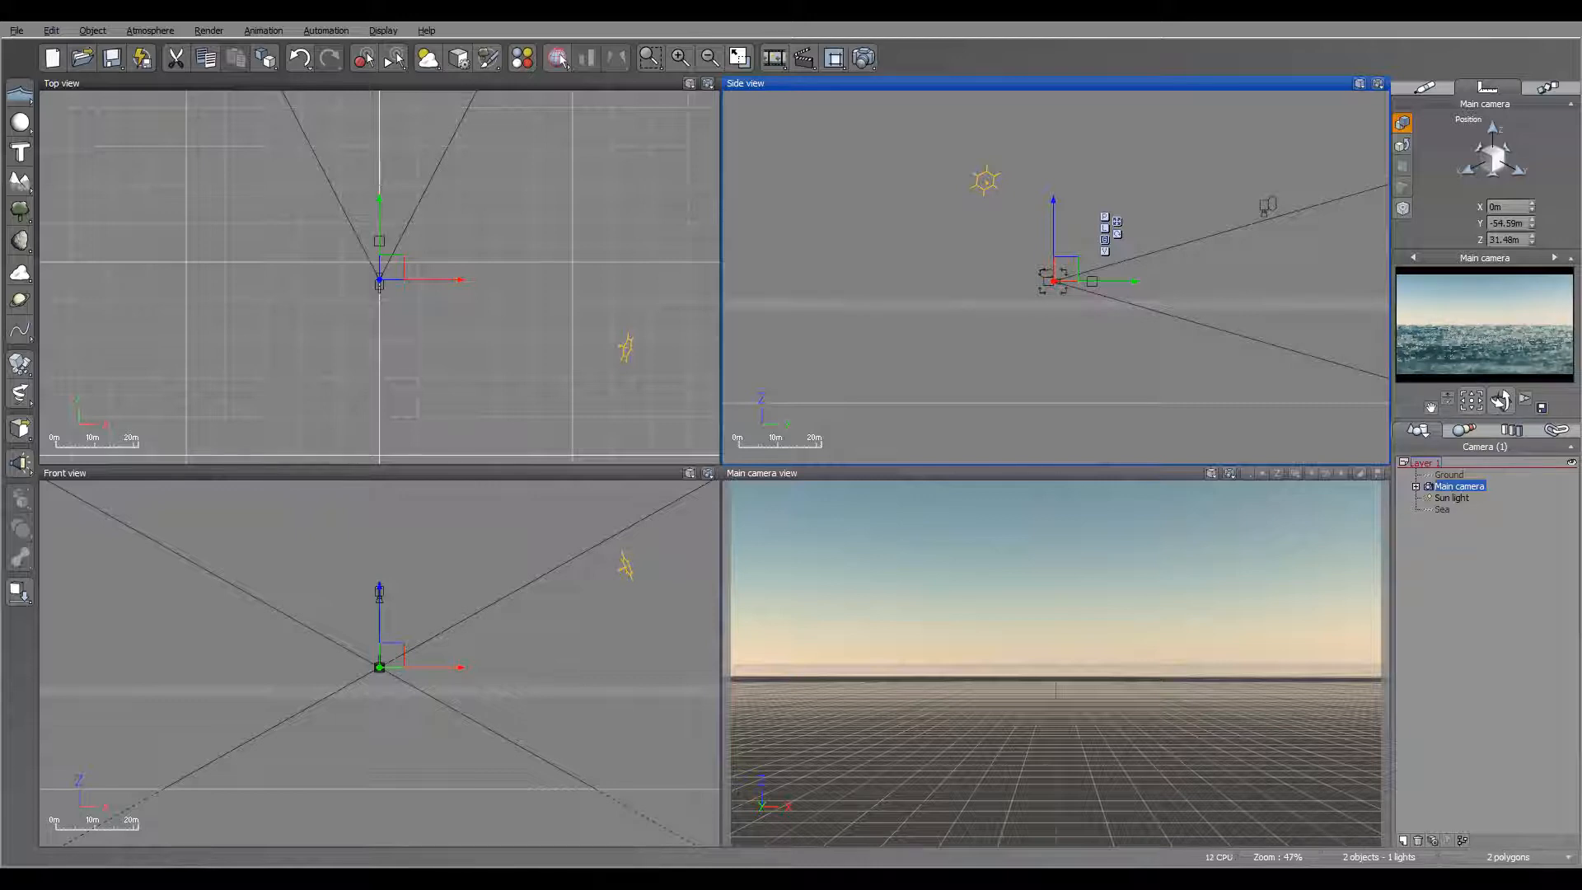
Step: Set the render destination to Render to screen, render the ocean at 800x450, and close the finished render
{"action": "left_click", "coordinate": [864, 58]}
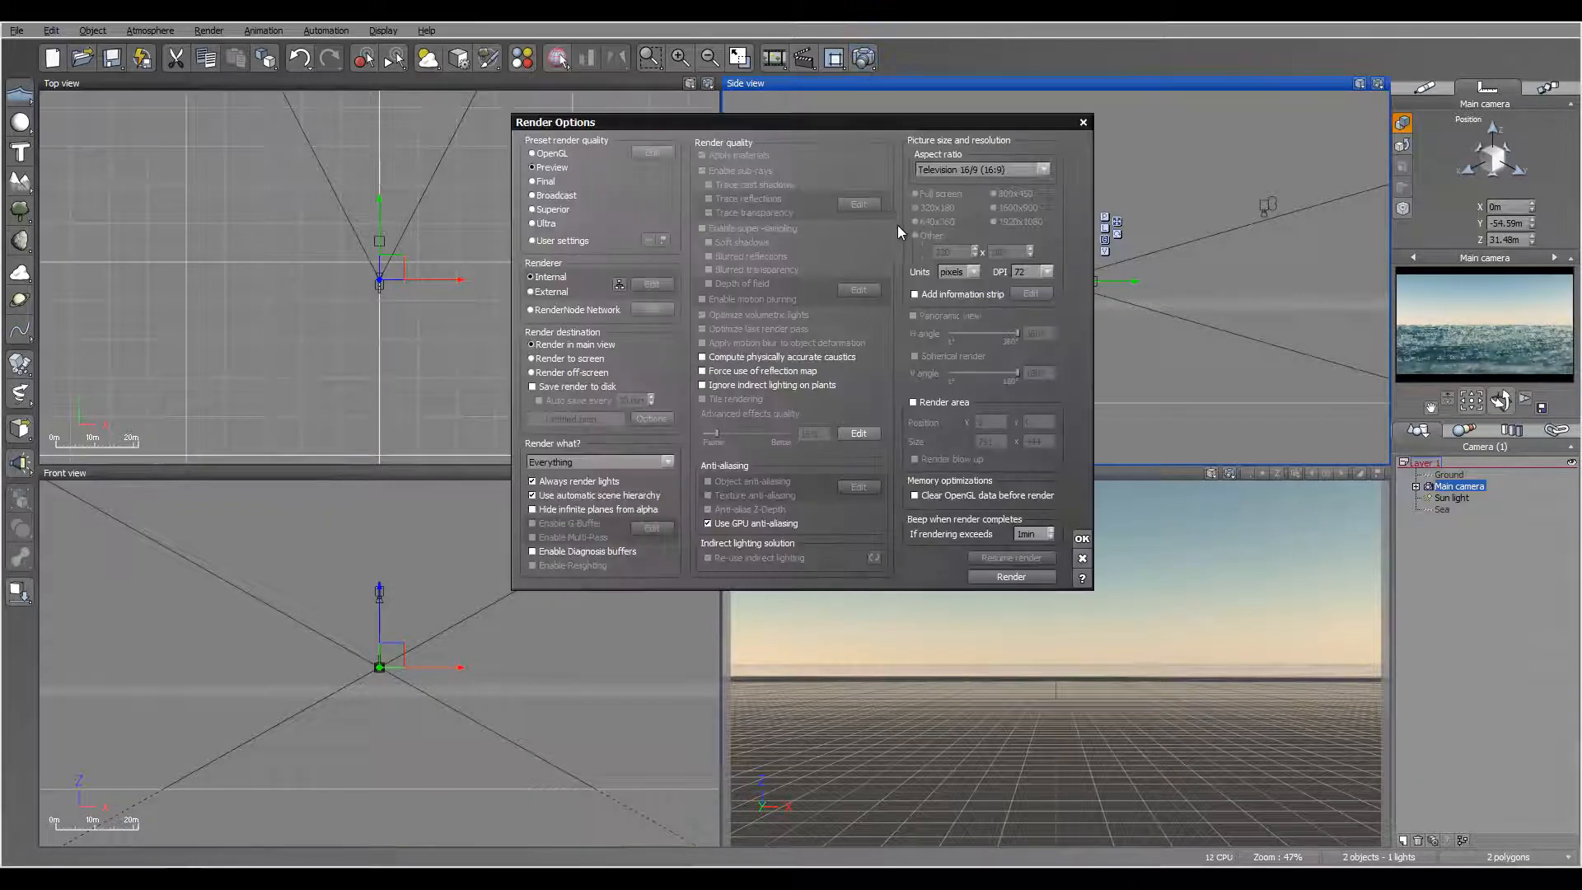
{"action": "left_click", "coordinate": [595, 361]}
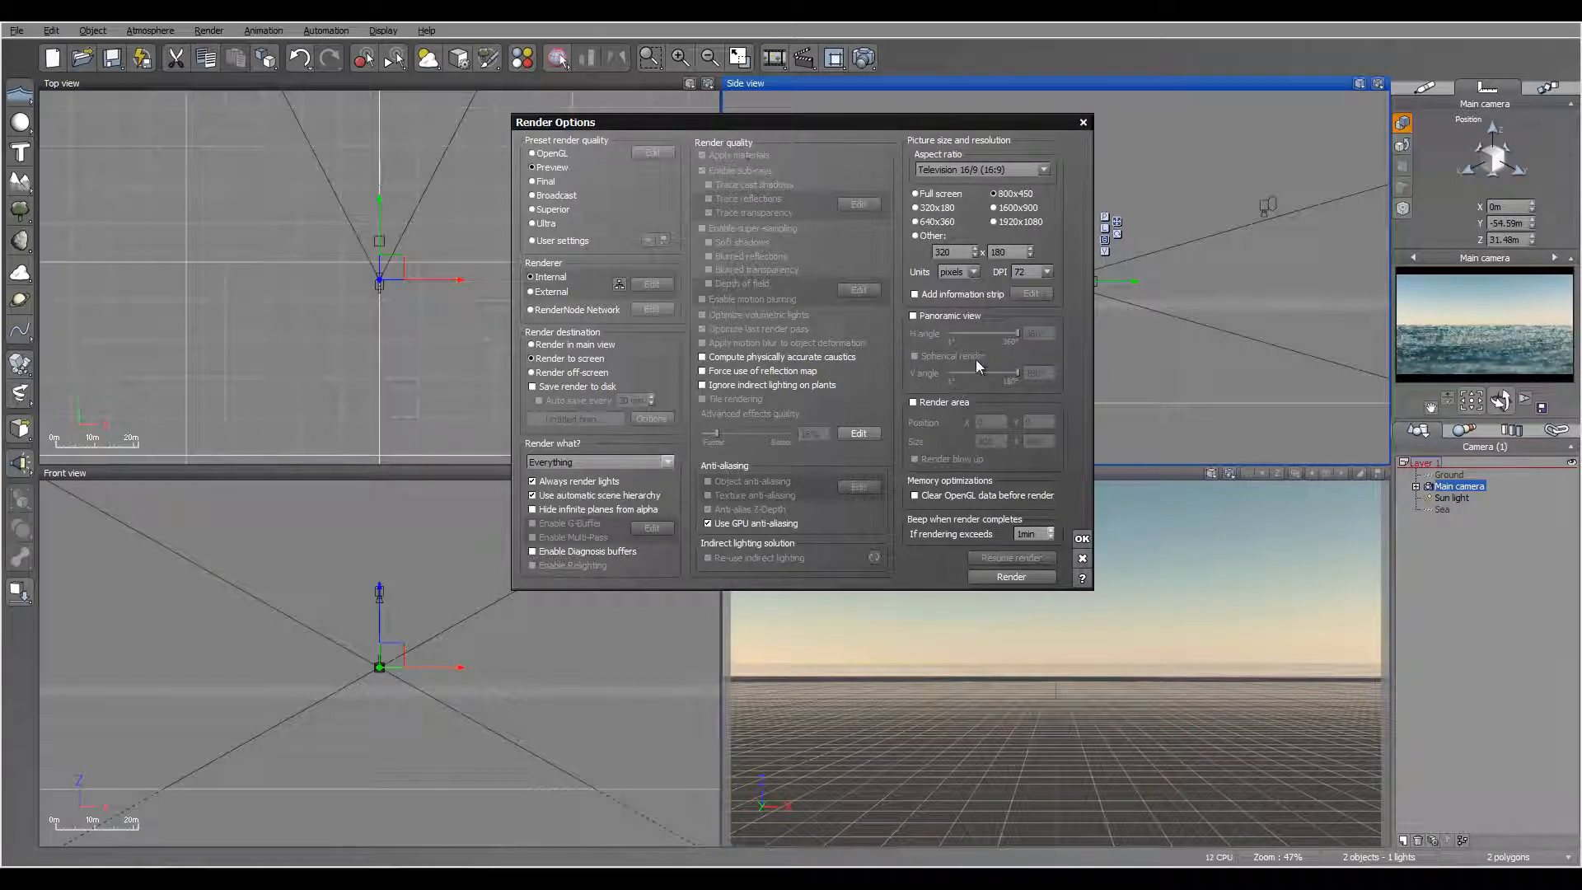
{"action": "left_click", "coordinate": [1082, 539]}
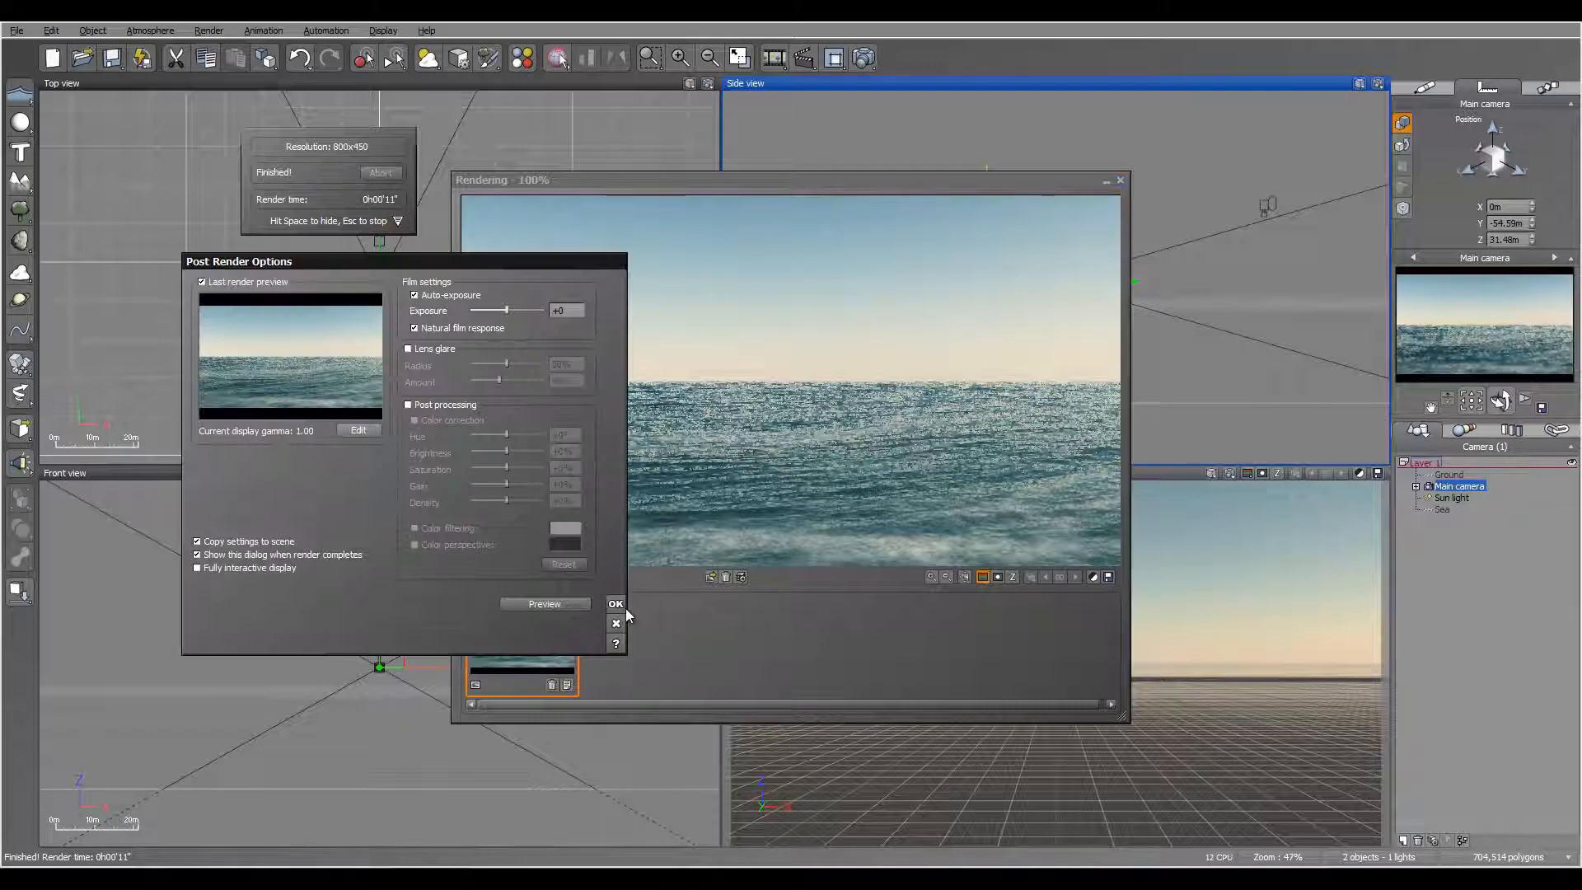
{"action": "left_click", "coordinate": [622, 607]}
{"action": "left_click", "coordinate": [1121, 181]}
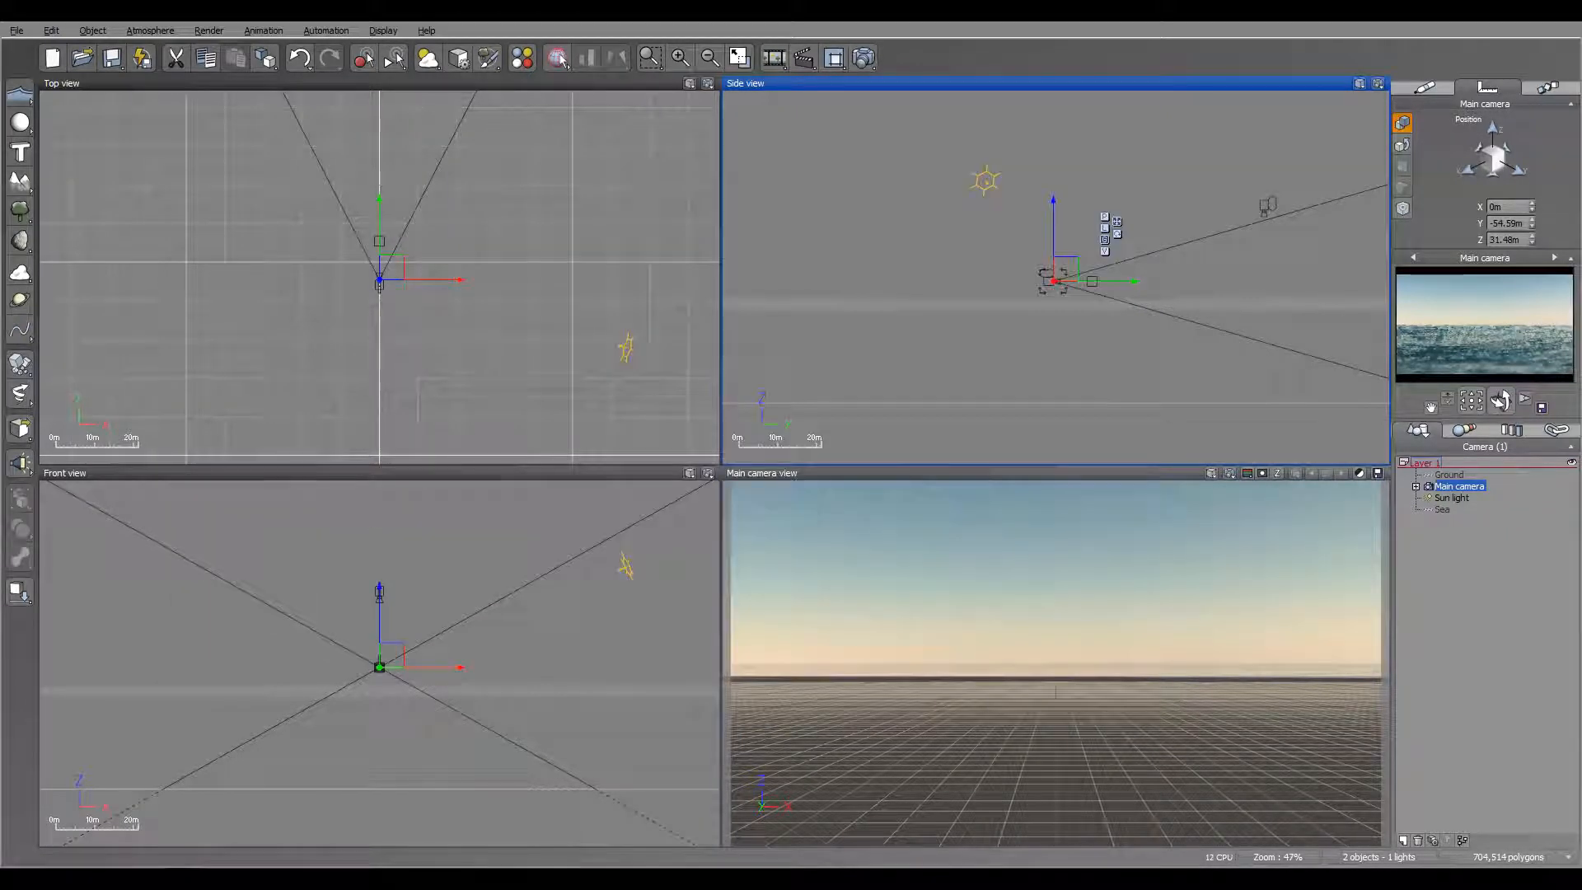
Step: Change the absorption color of the Sea material's Default water layer to a deeper, darker blue
{"action": "left_click", "coordinate": [1444, 509]}
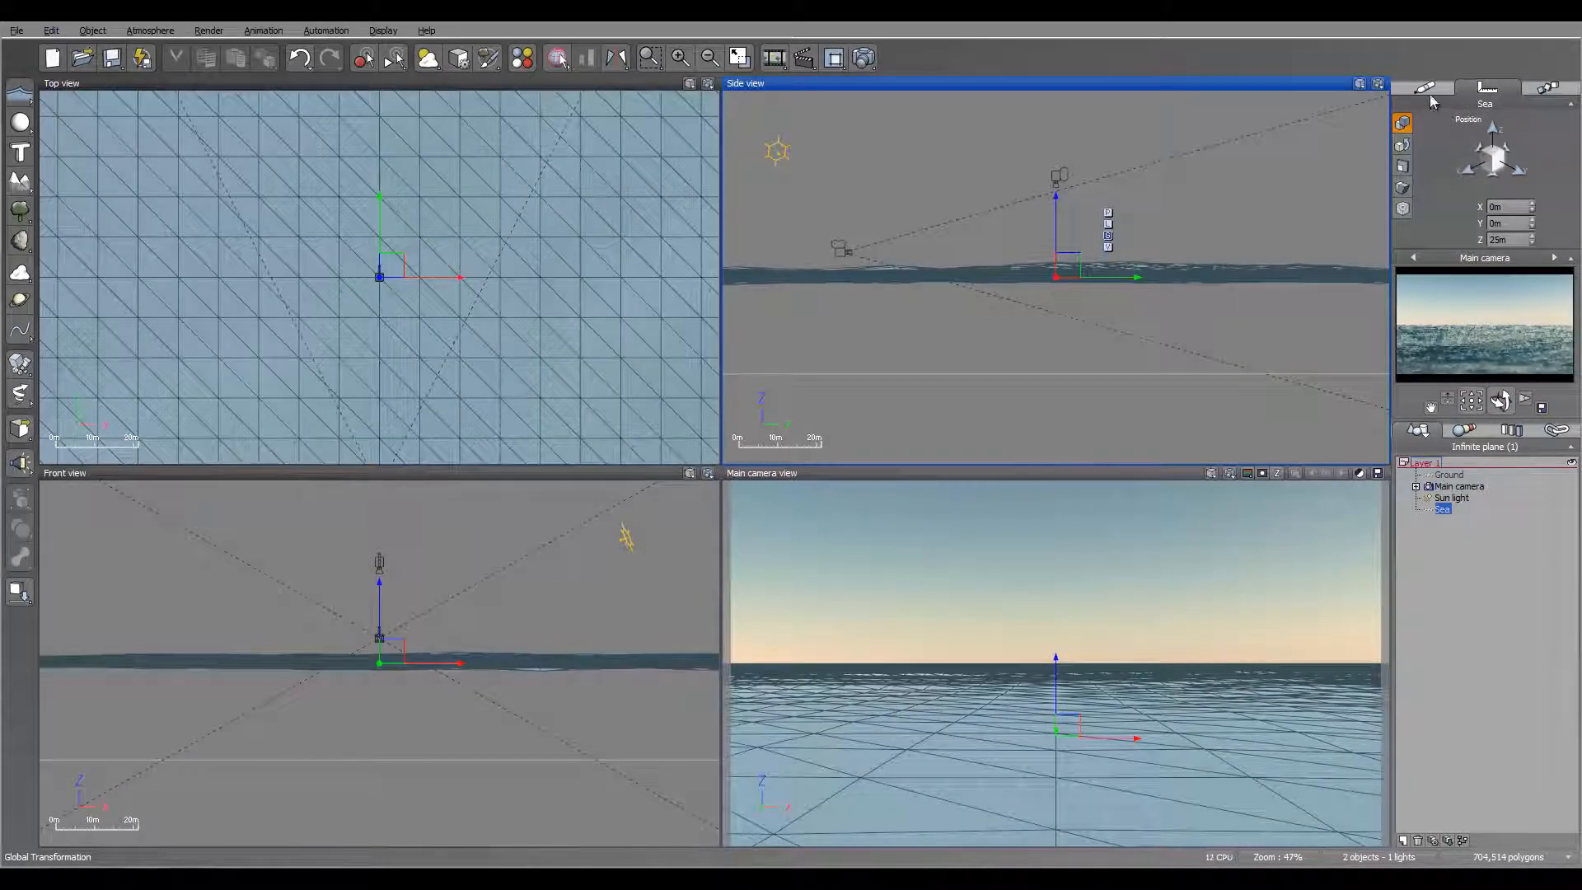
{"action": "left_click", "coordinate": [1427, 87]}
{"action": "double_click", "coordinate": [1495, 155]}
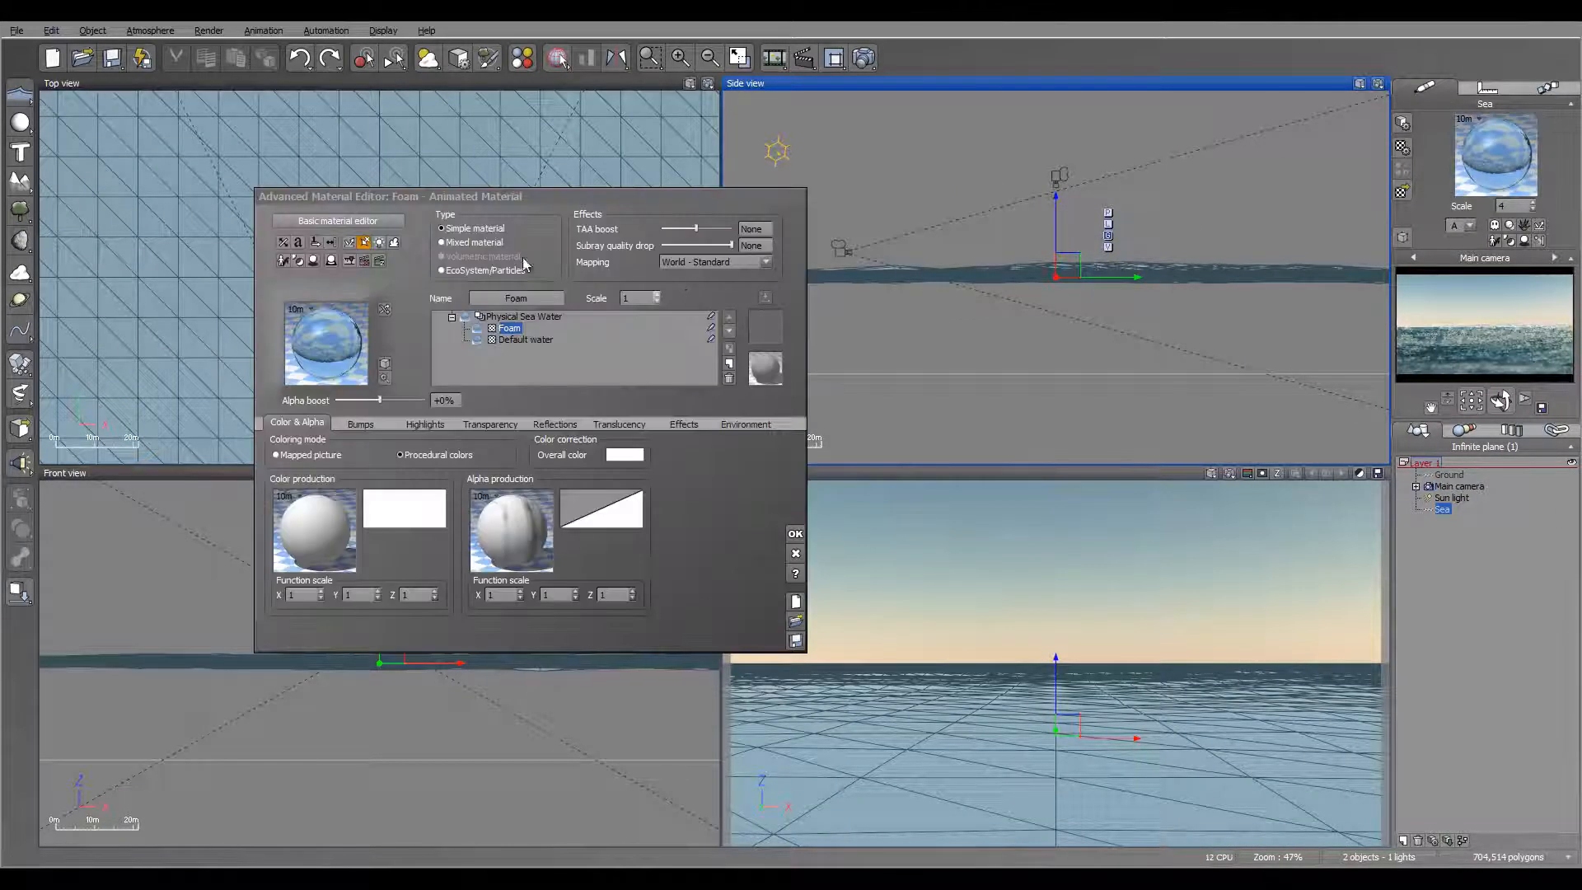
{"action": "left_click", "coordinate": [525, 339]}
{"action": "left_click", "coordinate": [523, 423]}
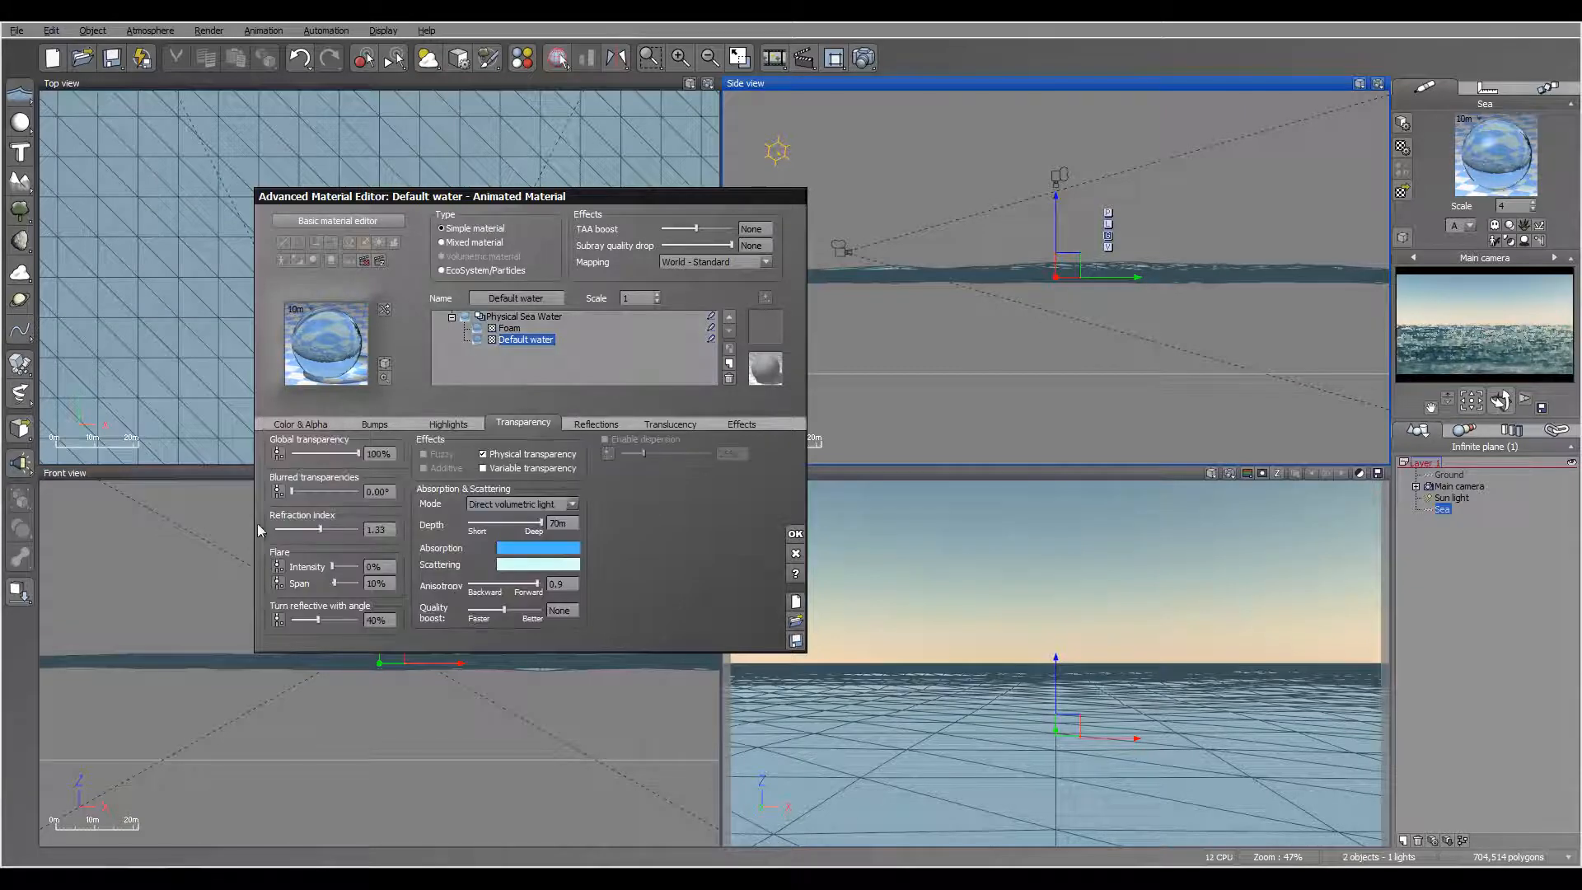
{"action": "right_click", "coordinate": [546, 549]}
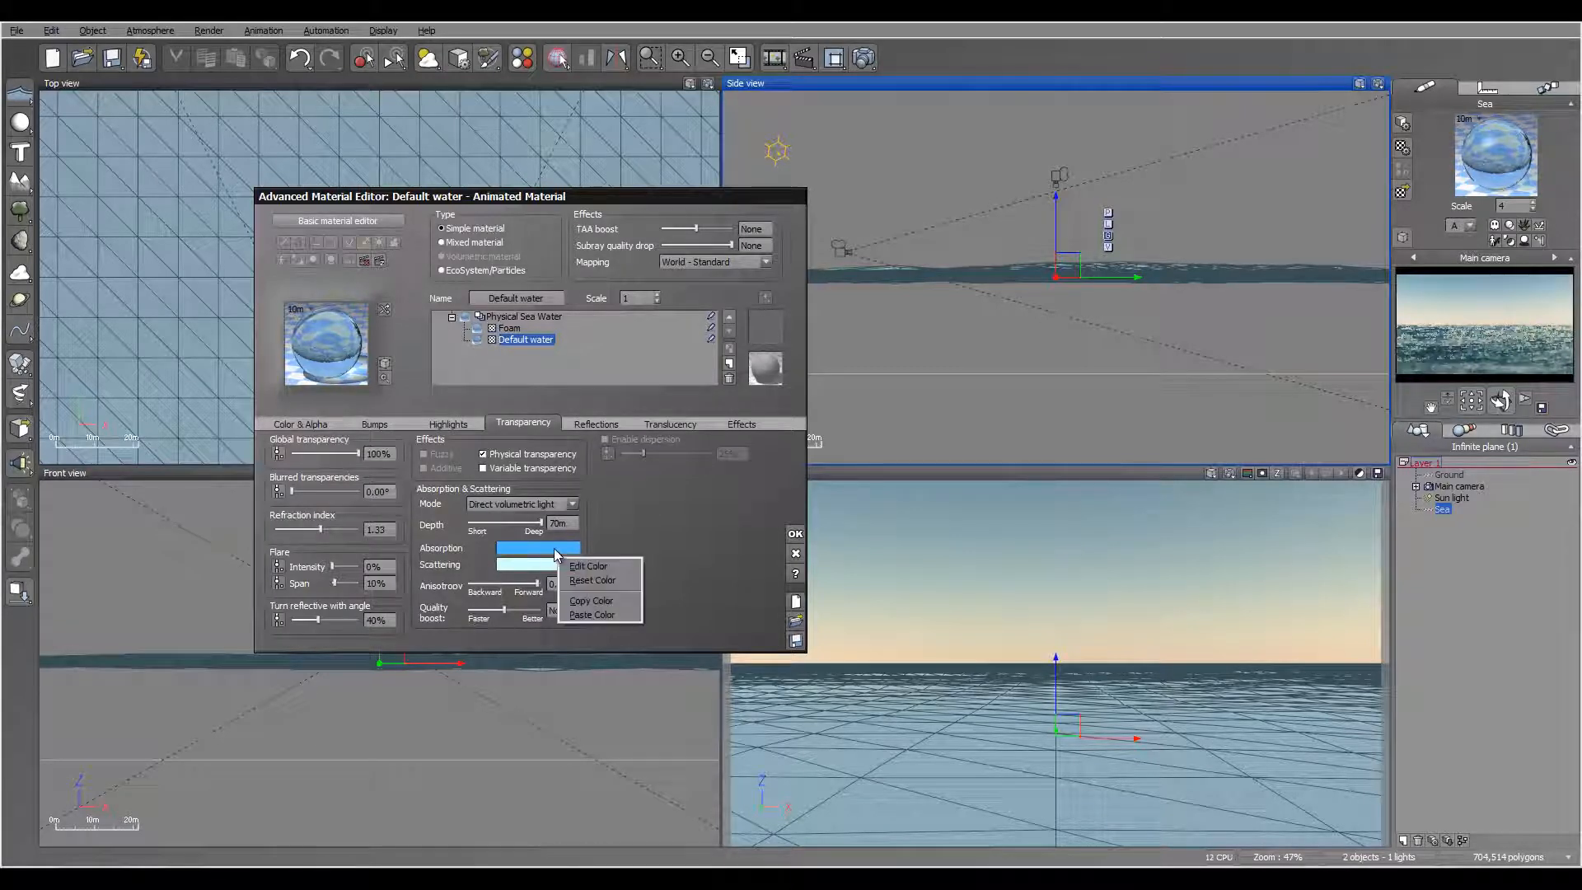
{"action": "left_click", "coordinate": [575, 557]}
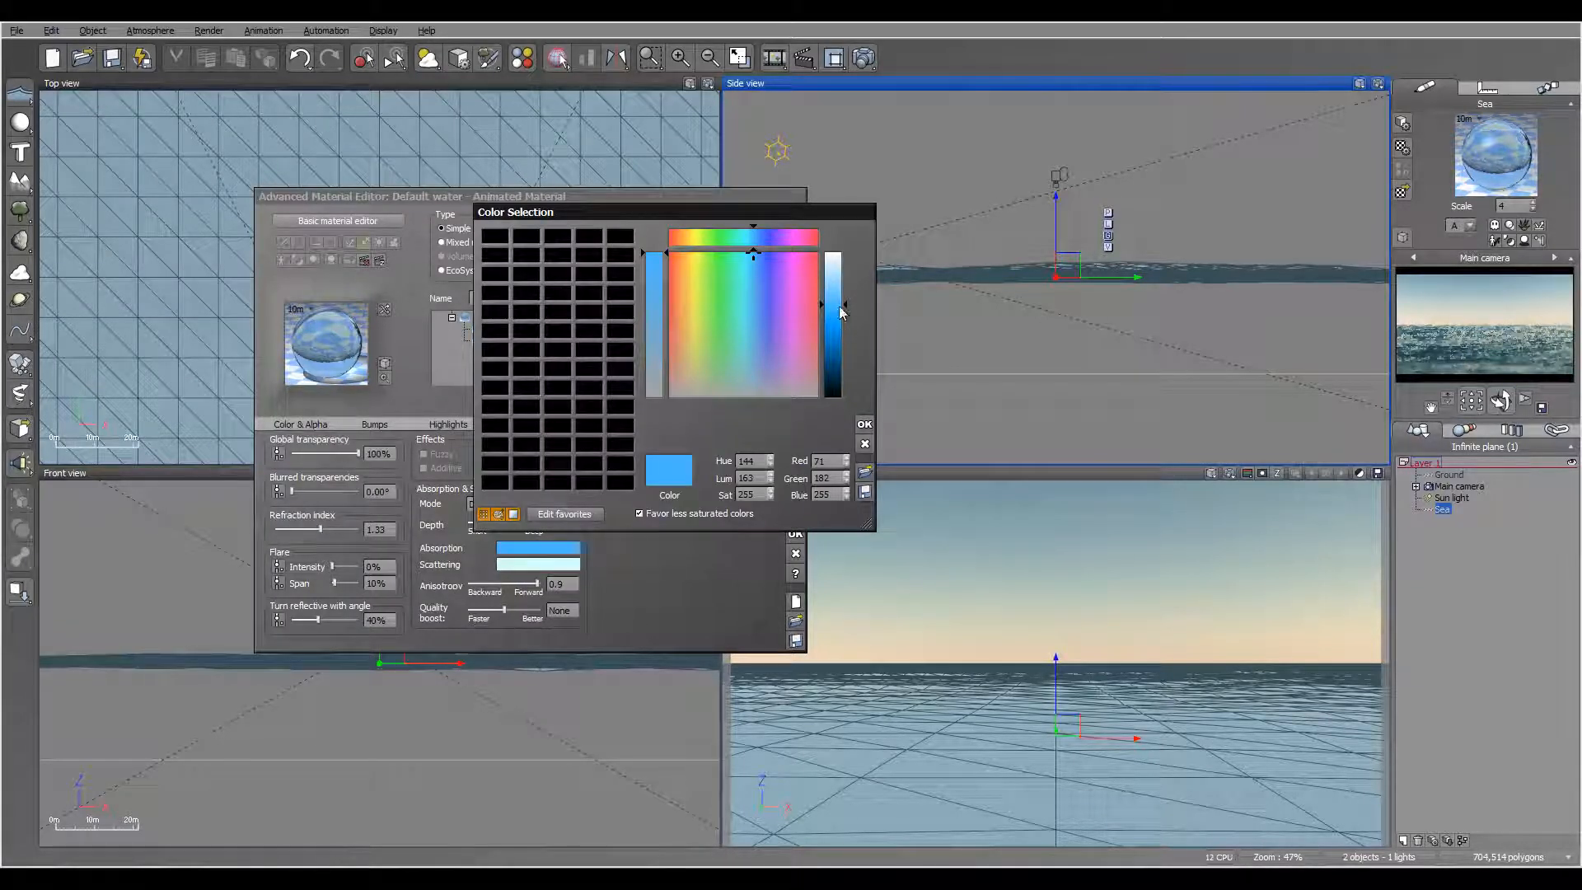
{"action": "left_click_drag", "start_coordinate": [841, 312], "coordinate": [838, 338]}
{"action": "left_click_drag", "start_coordinate": [754, 253], "coordinate": [757, 253]}
{"action": "left_click", "coordinate": [865, 424]}
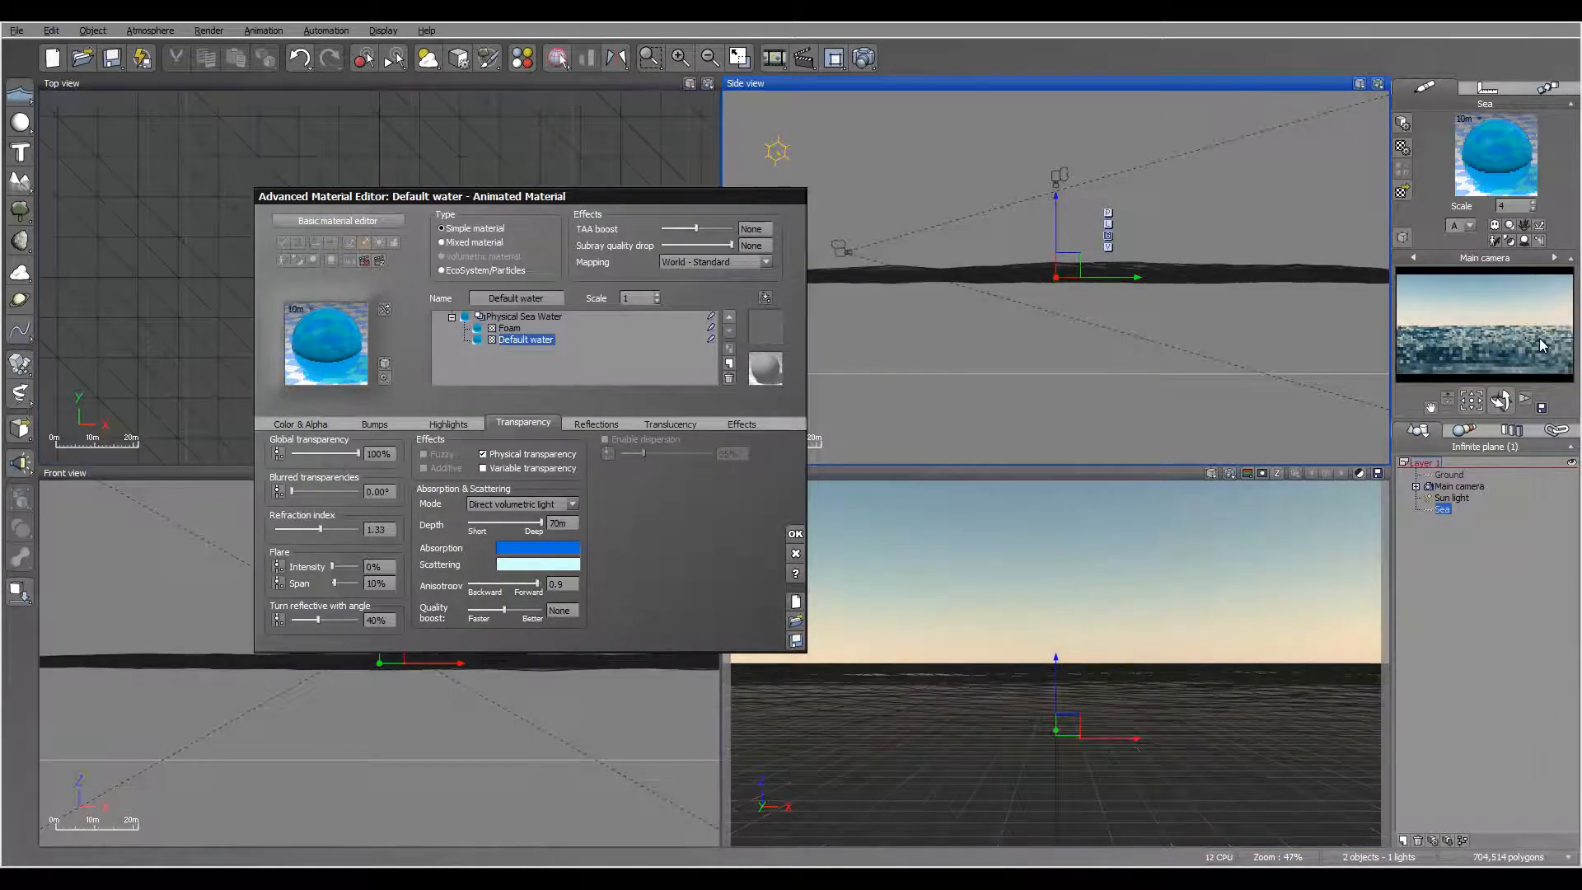
Step: Set the water's transparency depth to about 4.31 m, reflective angle to 59%, flare intensity to 47% and span to 26%, and apply
{"action": "left_click_drag", "start_coordinate": [536, 520], "coordinate": [533, 522]}
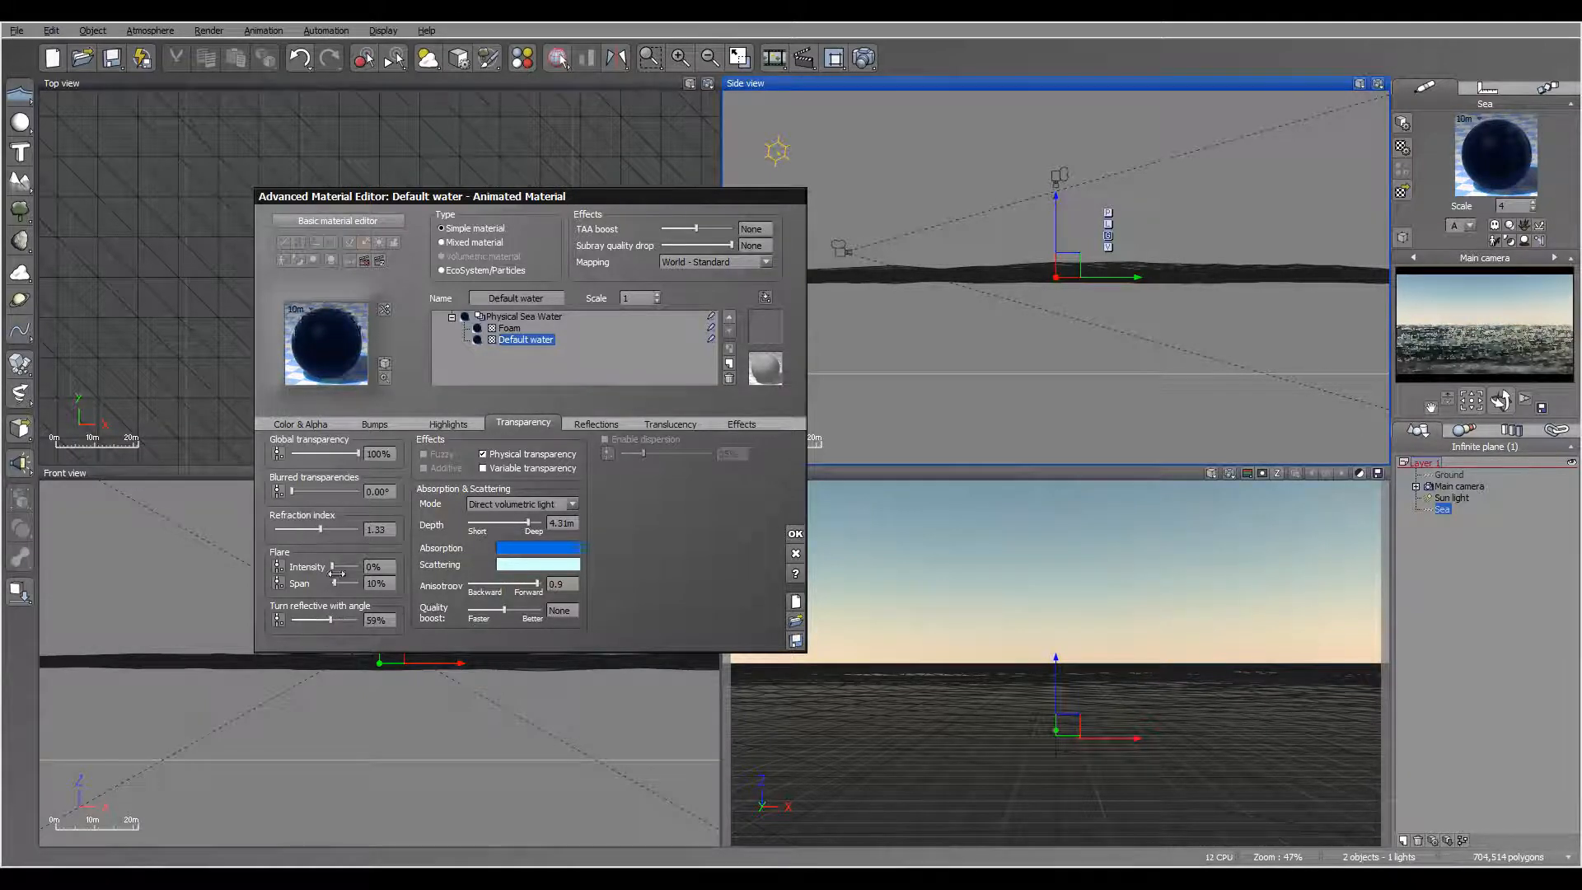
{"action": "left_click_drag", "start_coordinate": [323, 367], "coordinate": [420, 324]}
{"action": "left_click_drag", "start_coordinate": [429, 545], "coordinate": [429, 561]}
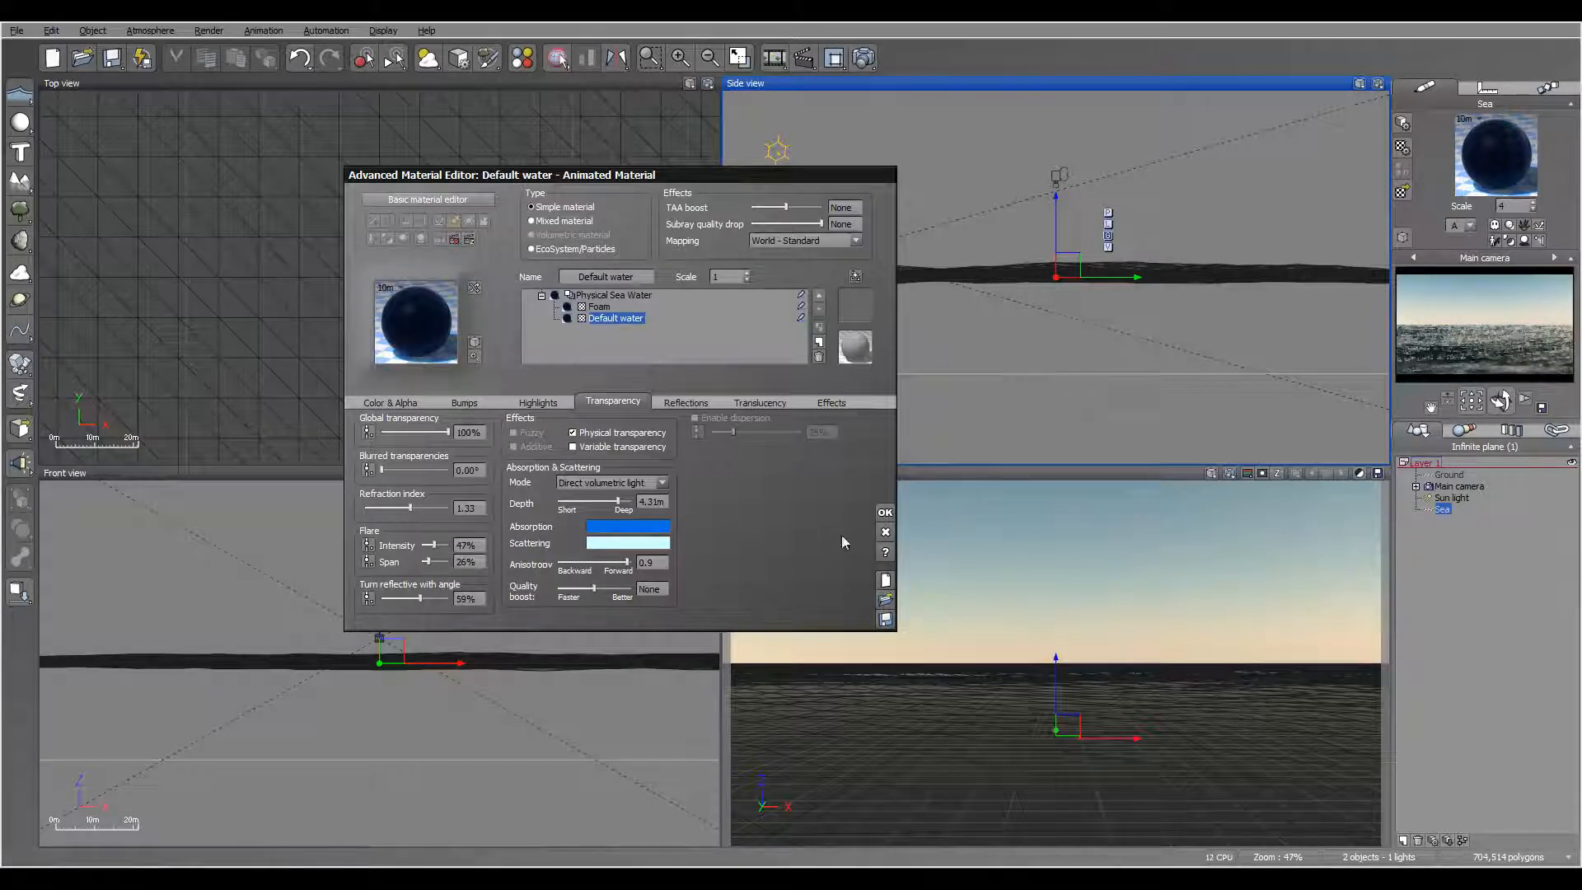
{"action": "left_click", "coordinate": [884, 513]}
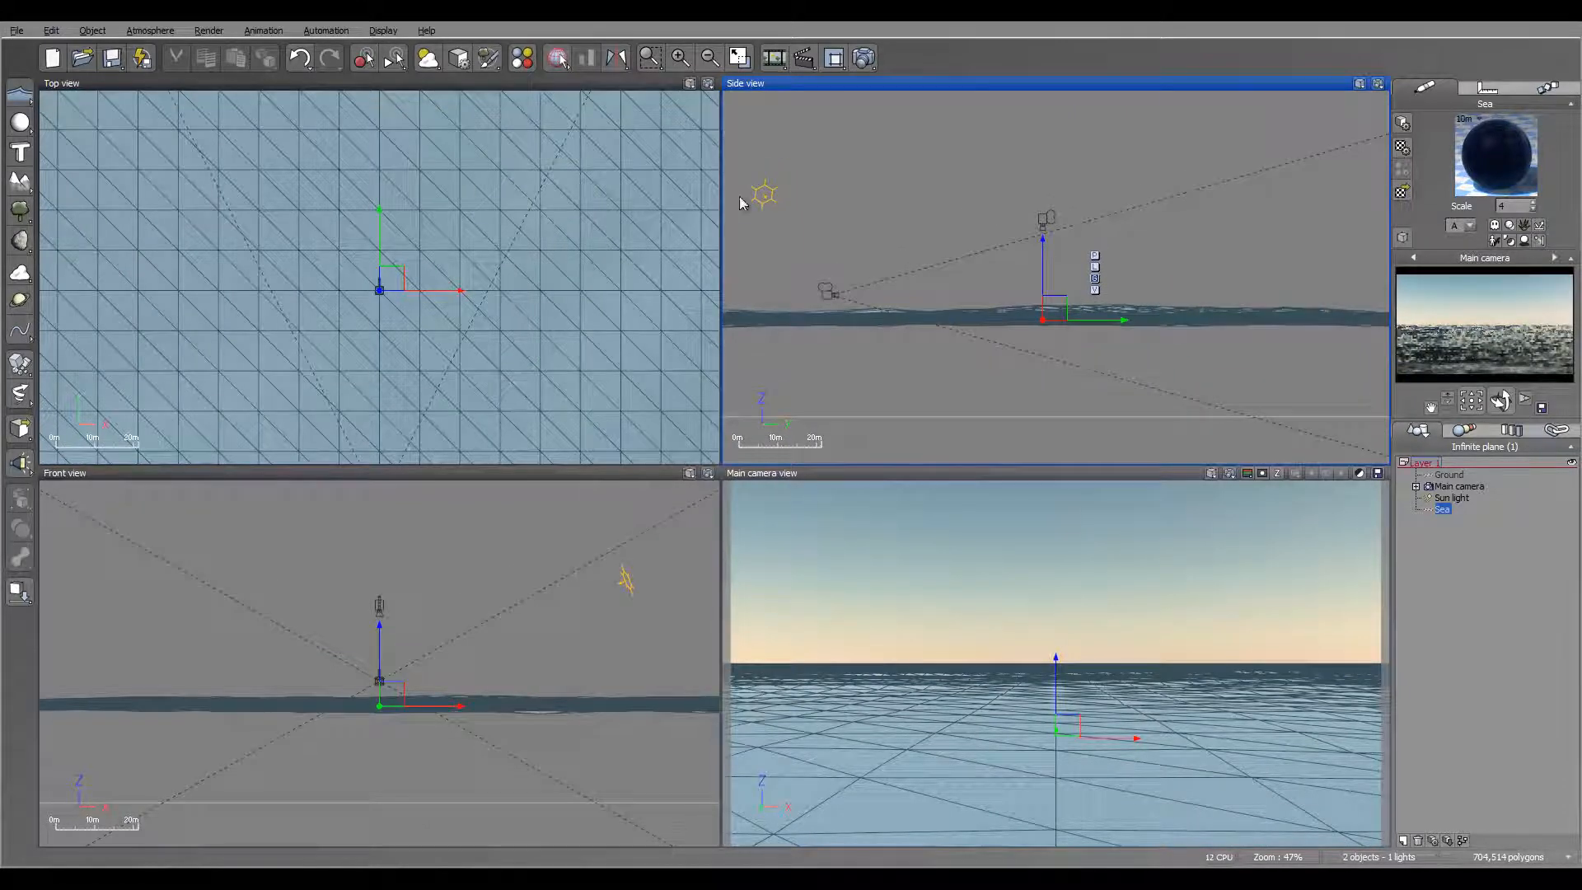
Step: Tilt the main camera slightly upward so the horizon sits lower in the frame
{"action": "right_click_drag", "start_coordinate": [359, 226], "coordinate": [450, 209]}
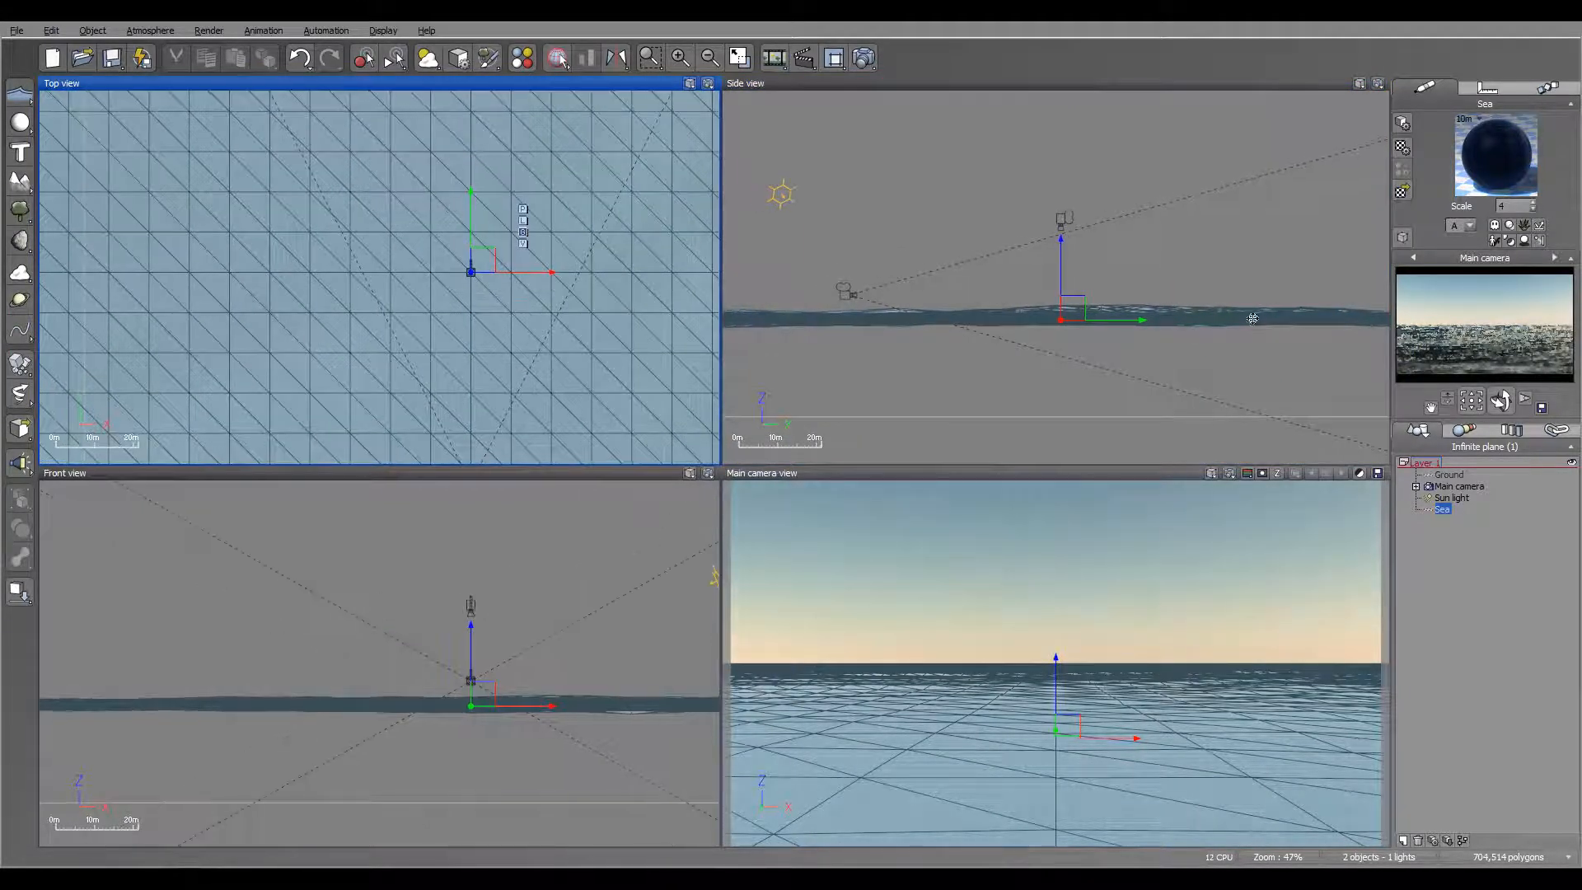
{"action": "left_click", "coordinate": [1461, 487]}
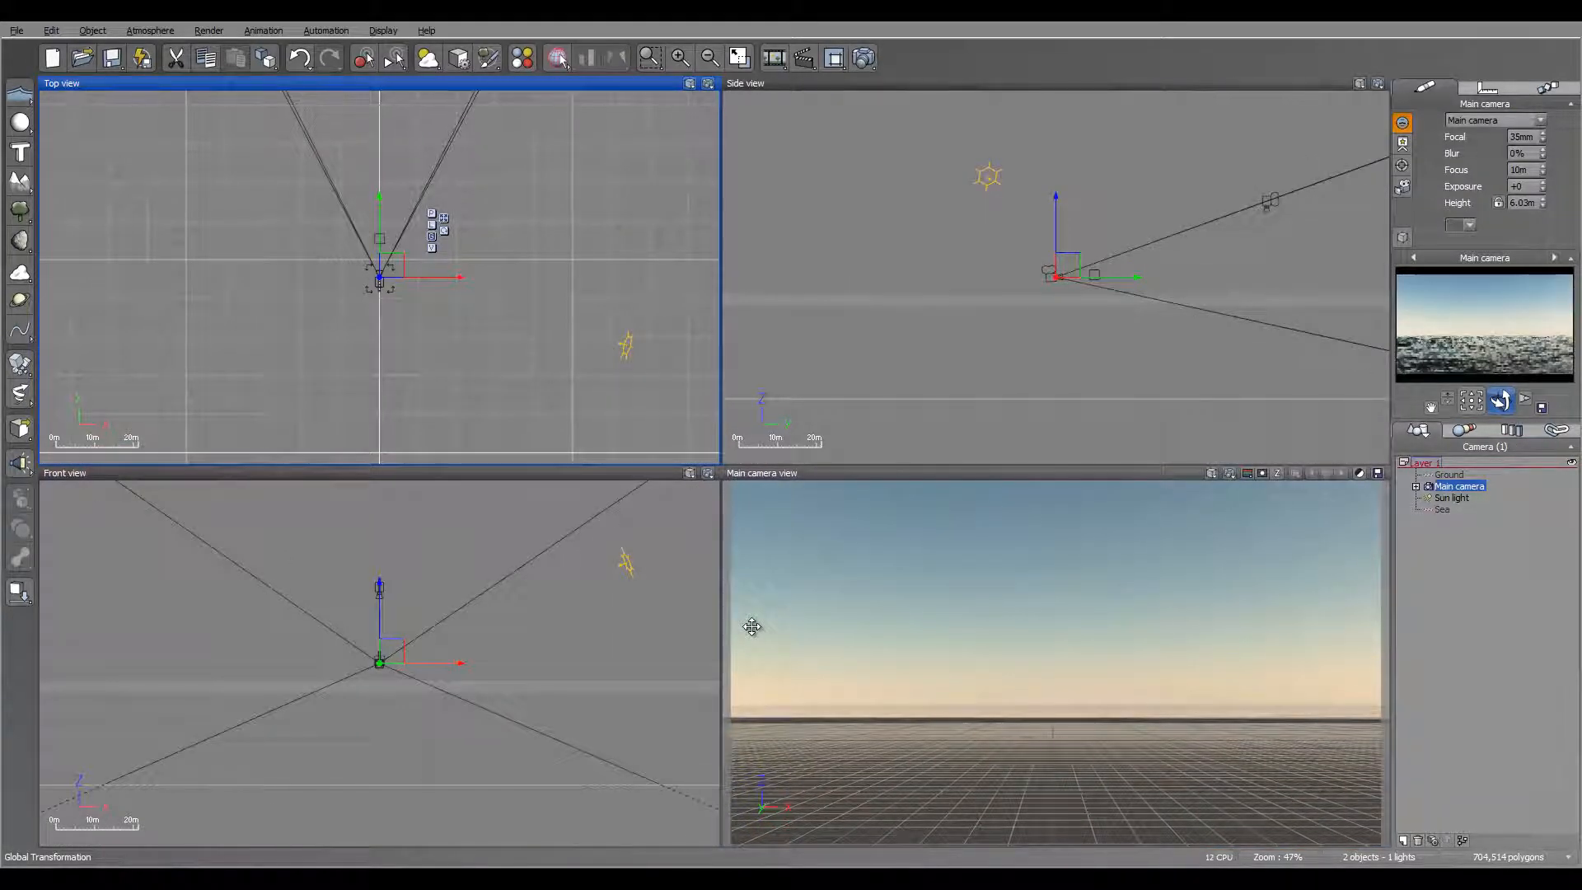
{"action": "left_click_drag", "start_coordinate": [1501, 401], "coordinate": [1501, 418]}
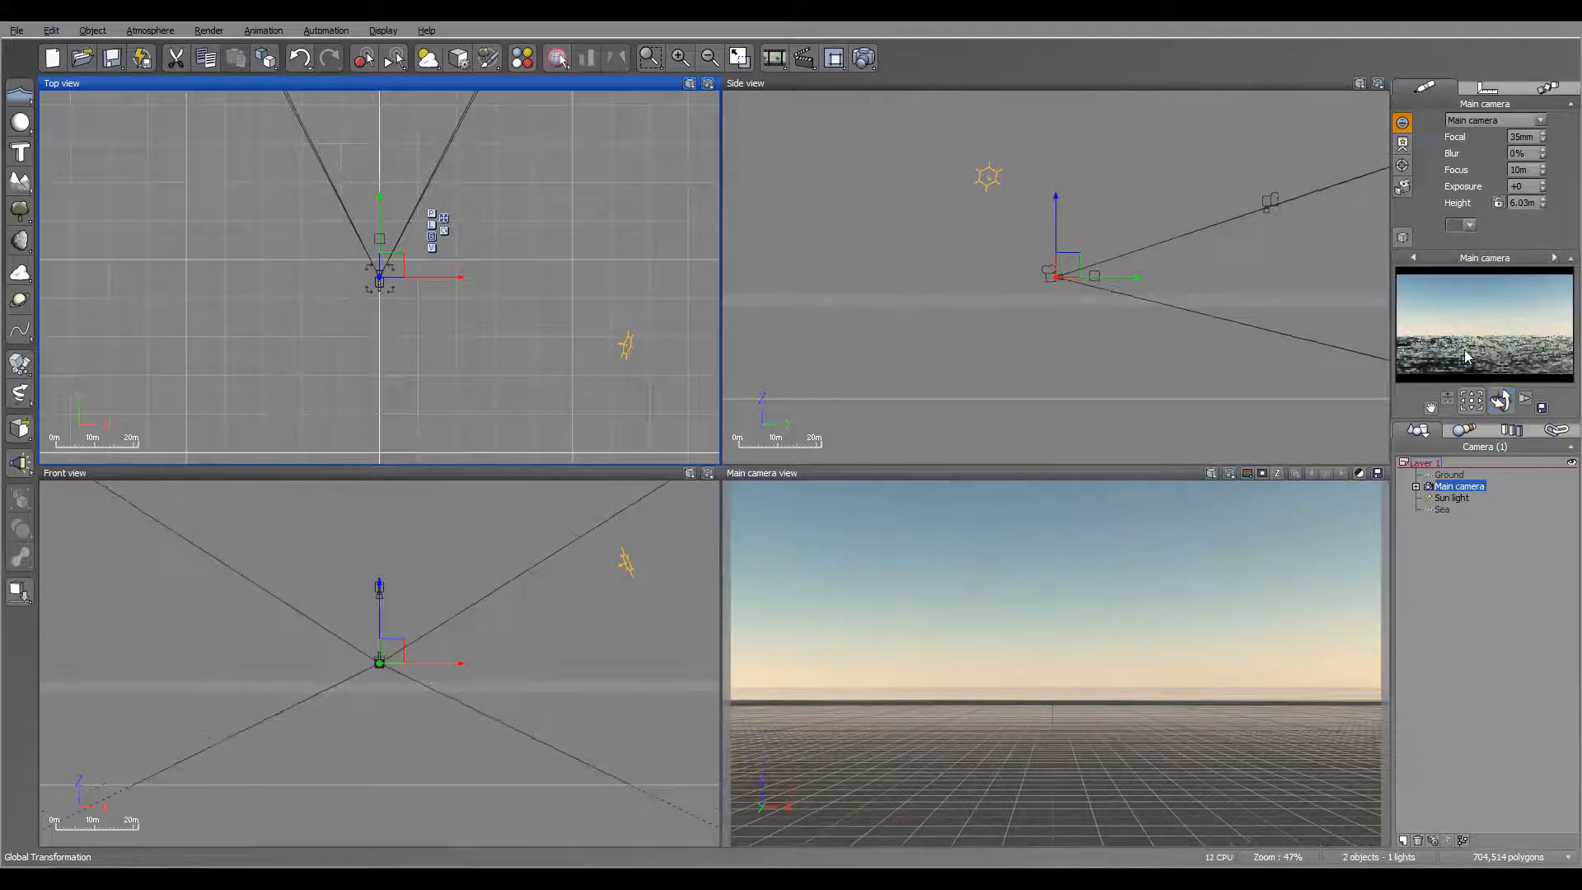
Step: Move the sun light ahead of the main camera and low above the horizon, toward the left of the view, for a sunset
{"action": "left_click", "coordinate": [1452, 497]}
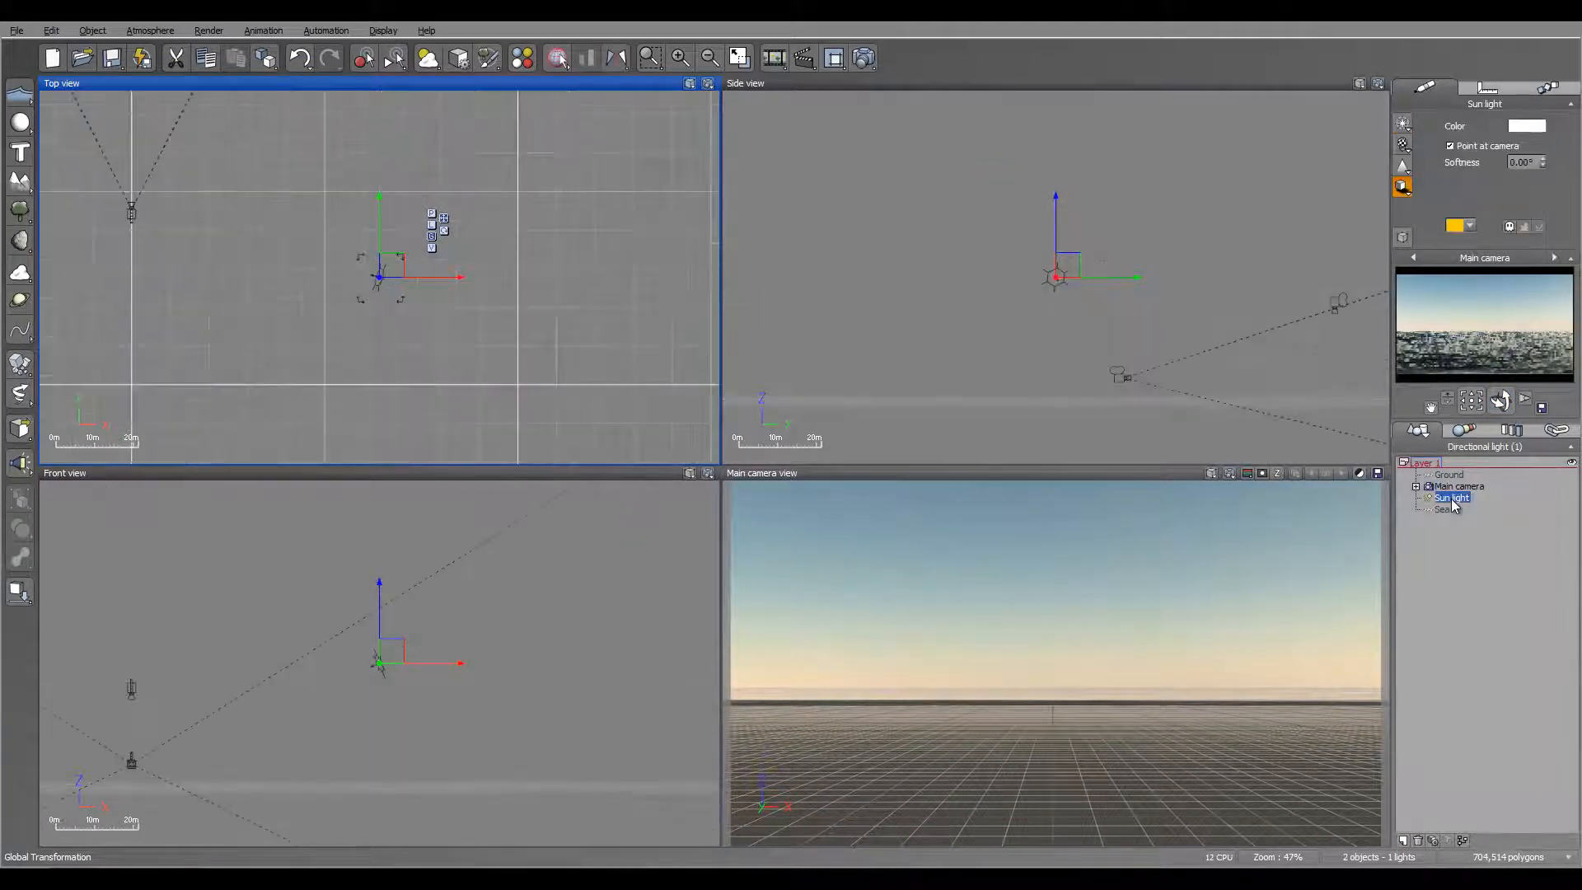
{"action": "right_click_drag", "start_coordinate": [282, 263], "coordinate": [484, 355]}
{"action": "scroll", "coordinate": [475, 306], "scroll_direction": "down", "scroll_amount": 2}
{"action": "left_click_drag", "start_coordinate": [594, 386], "coordinate": [380, 144]}
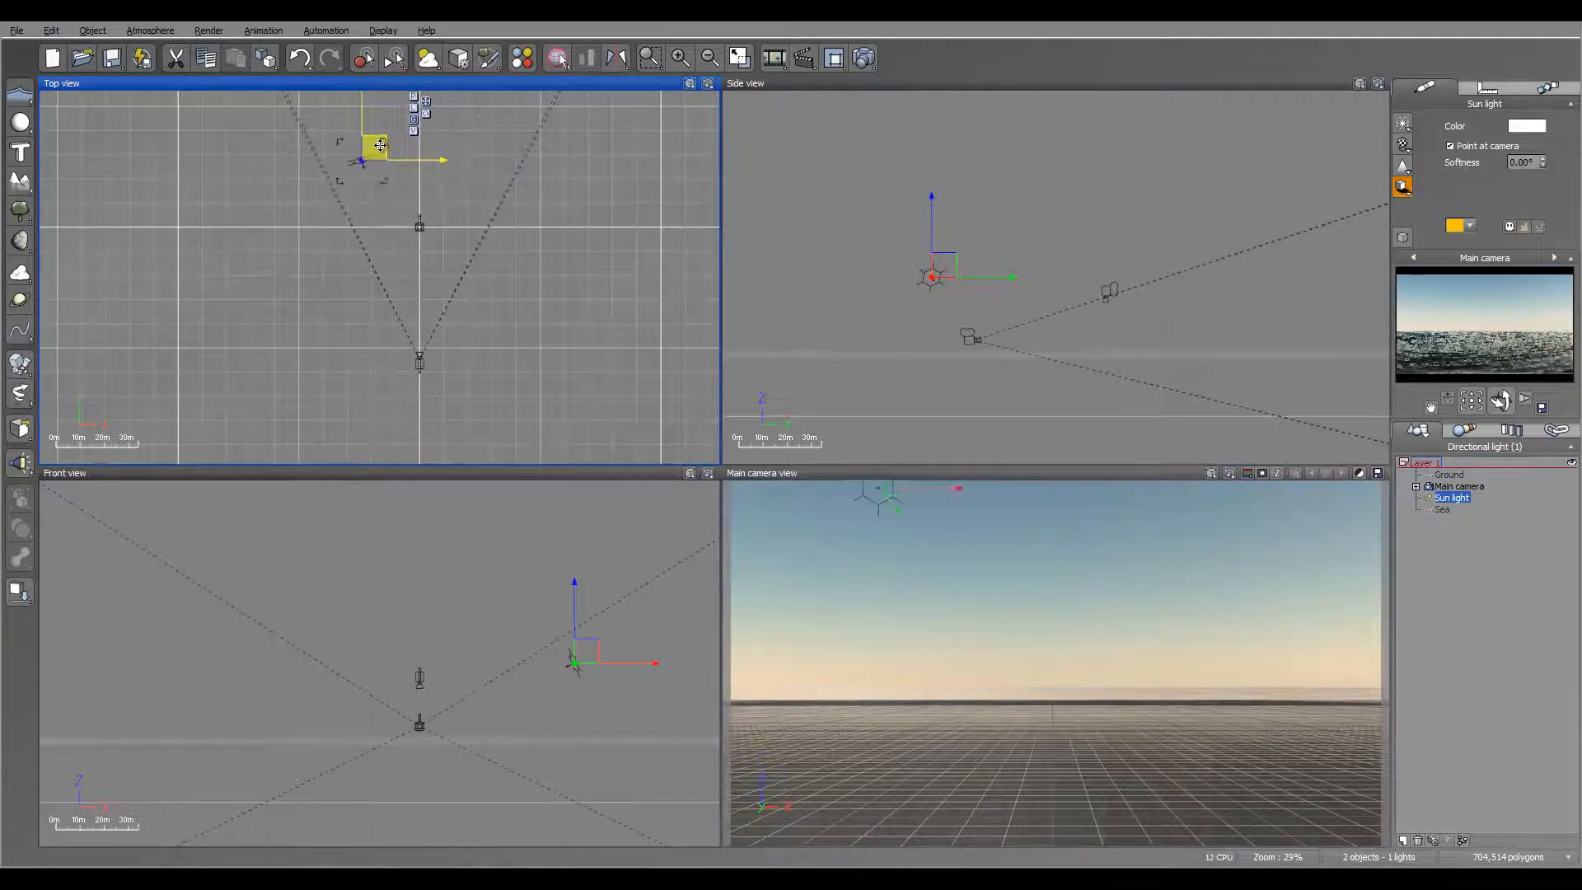
{"action": "left_click_drag", "start_coordinate": [1183, 265], "coordinate": [1189, 310]}
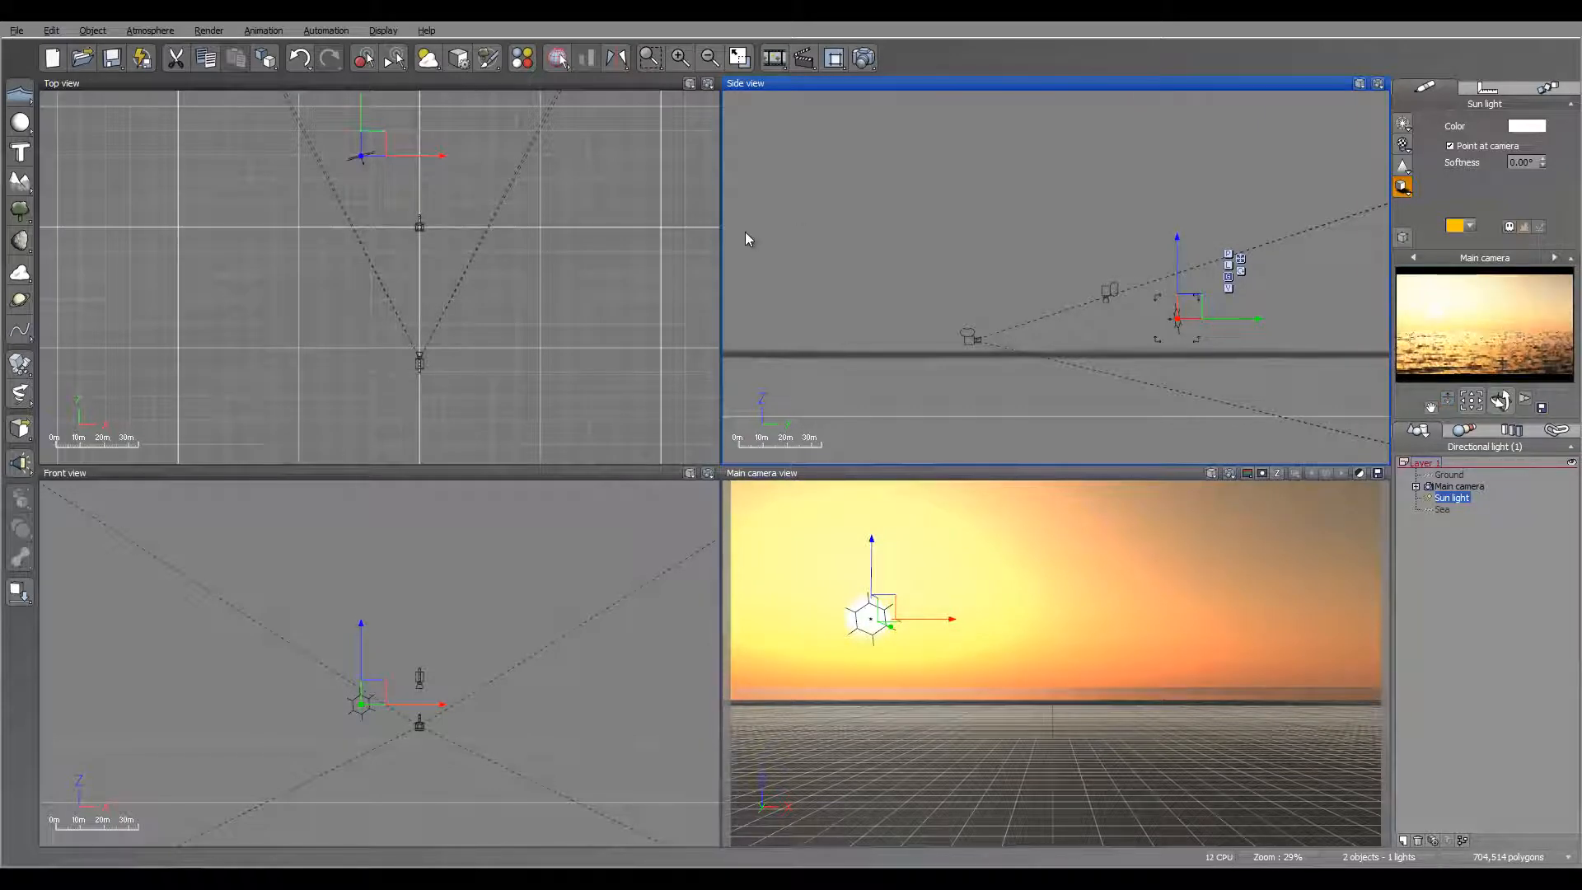
{"action": "right_click_drag", "start_coordinate": [364, 229], "coordinate": [448, 288]}
{"action": "left_click_drag", "start_coordinate": [456, 203], "coordinate": [442, 202]}
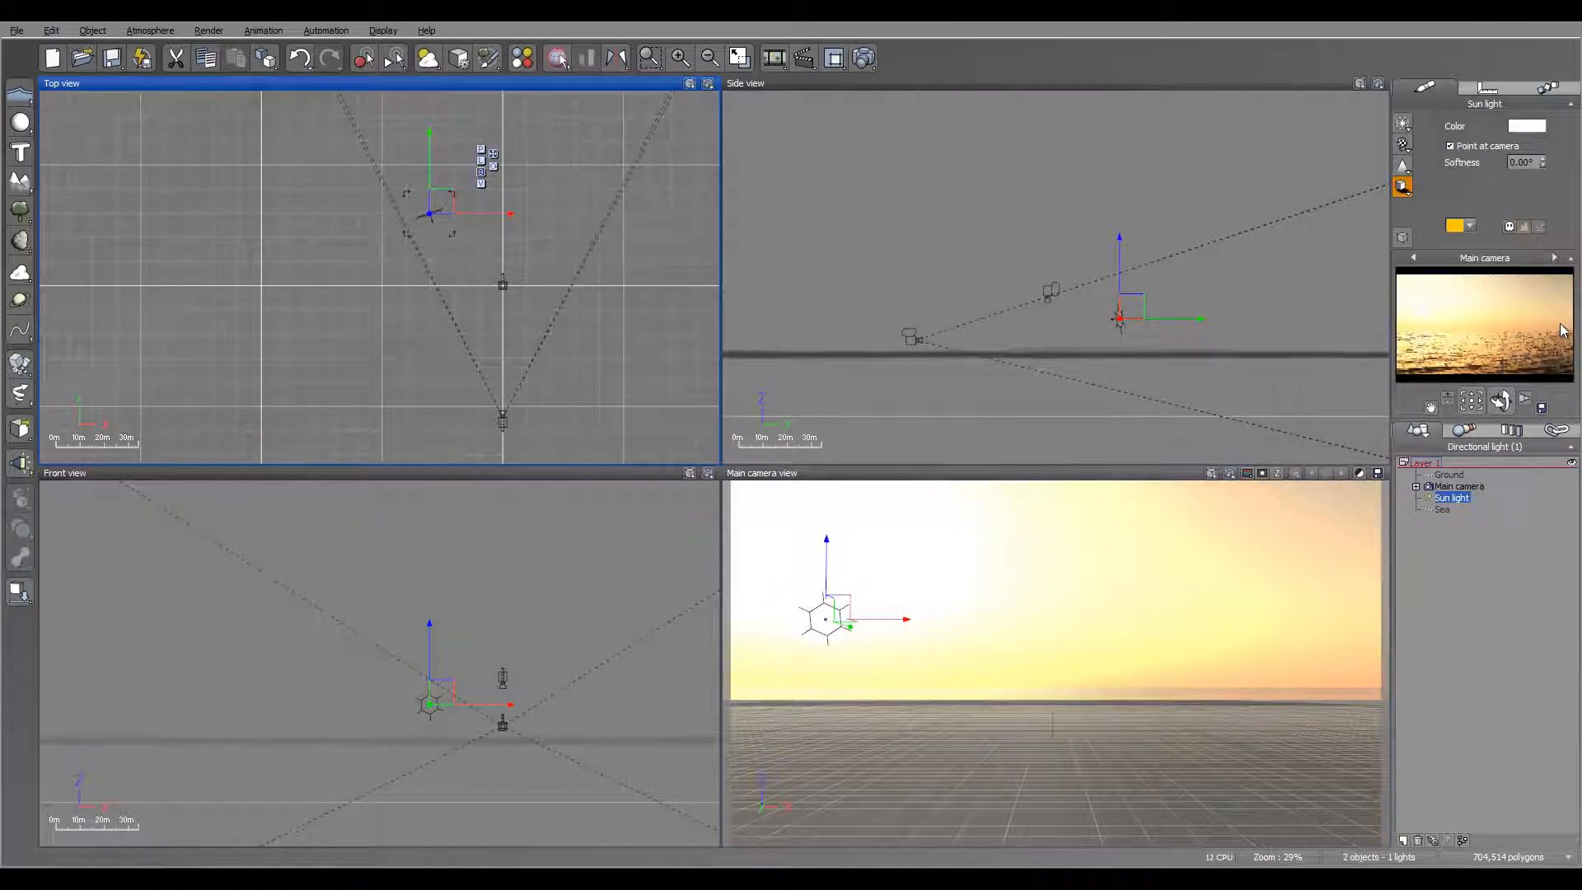
Step: Change the atmosphere's ambient light color to a dark teal blue in the atmosphere's lighting settings
{"action": "left_click", "coordinate": [149, 30]}
{"action": "left_click", "coordinate": [173, 134]}
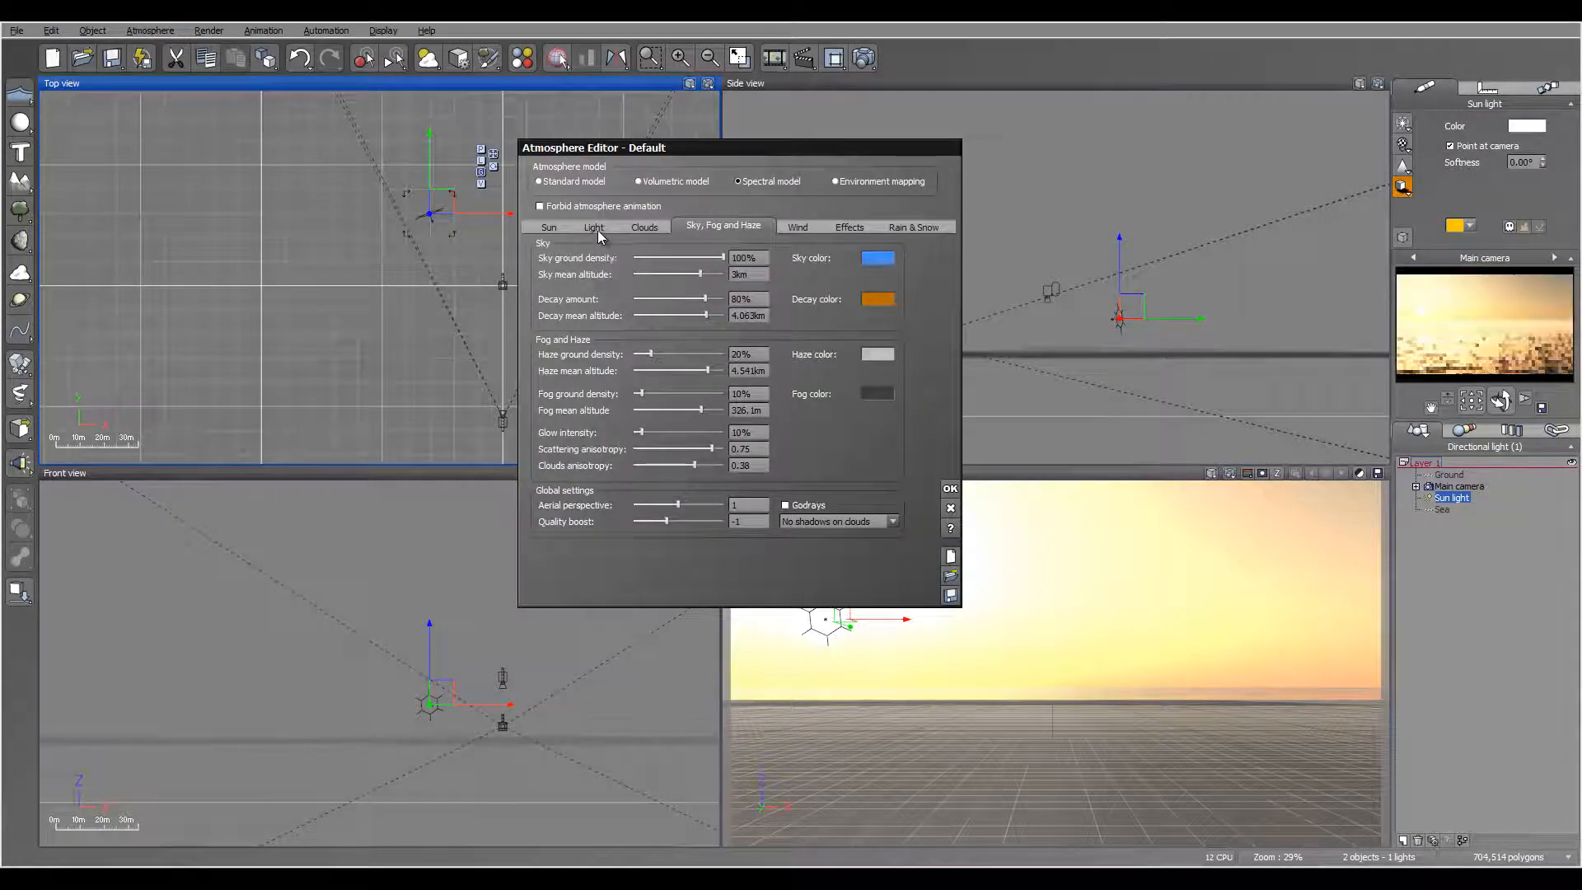
{"action": "left_click", "coordinate": [595, 228]}
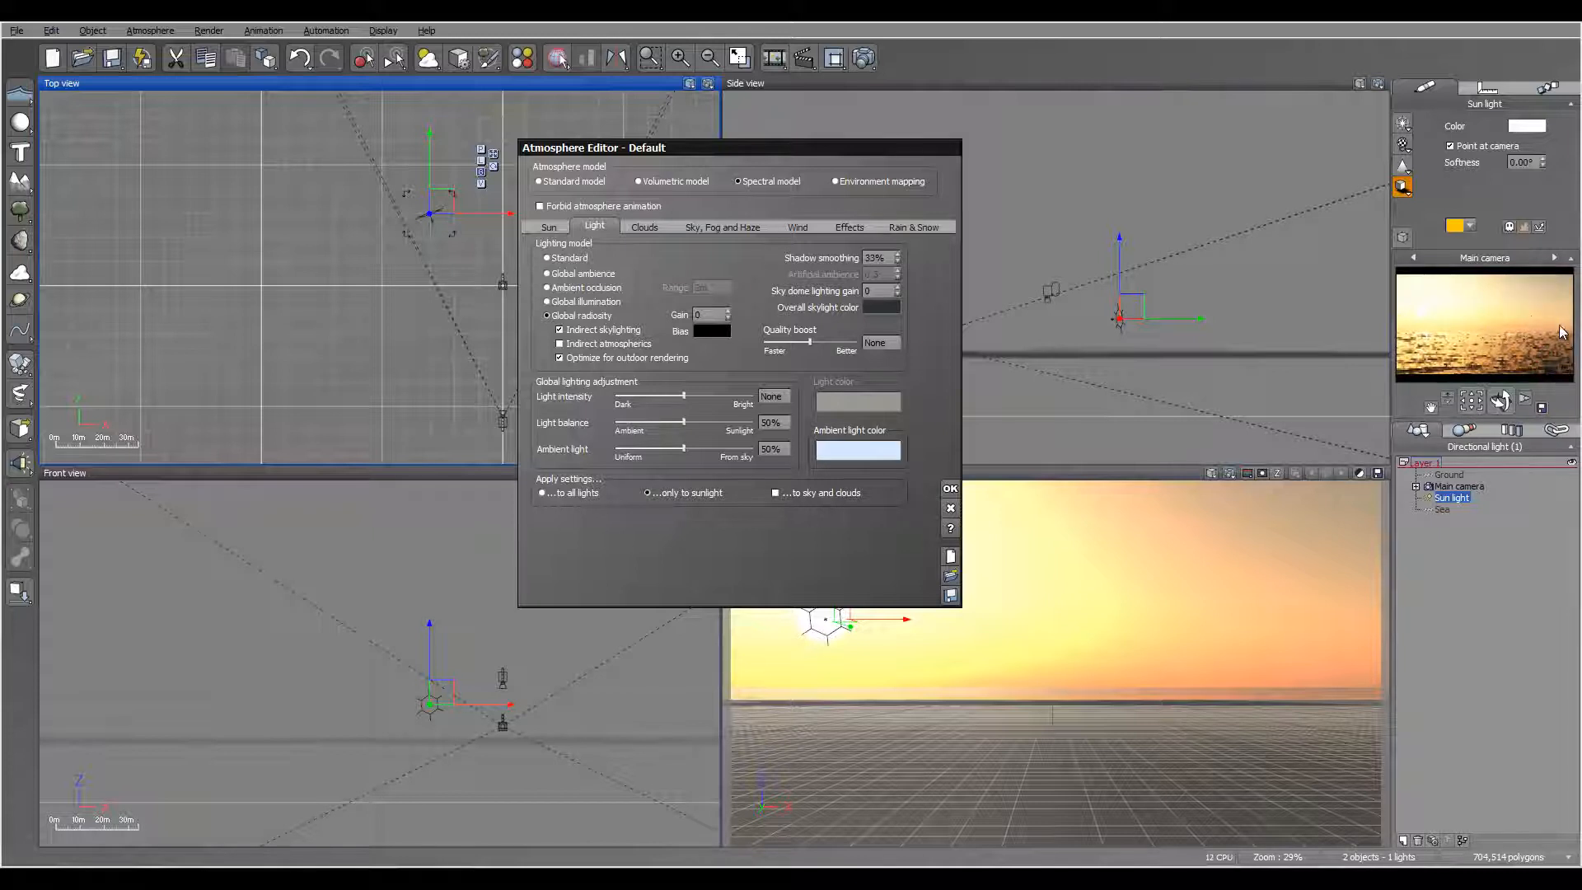
{"action": "right_click", "coordinate": [879, 456]}
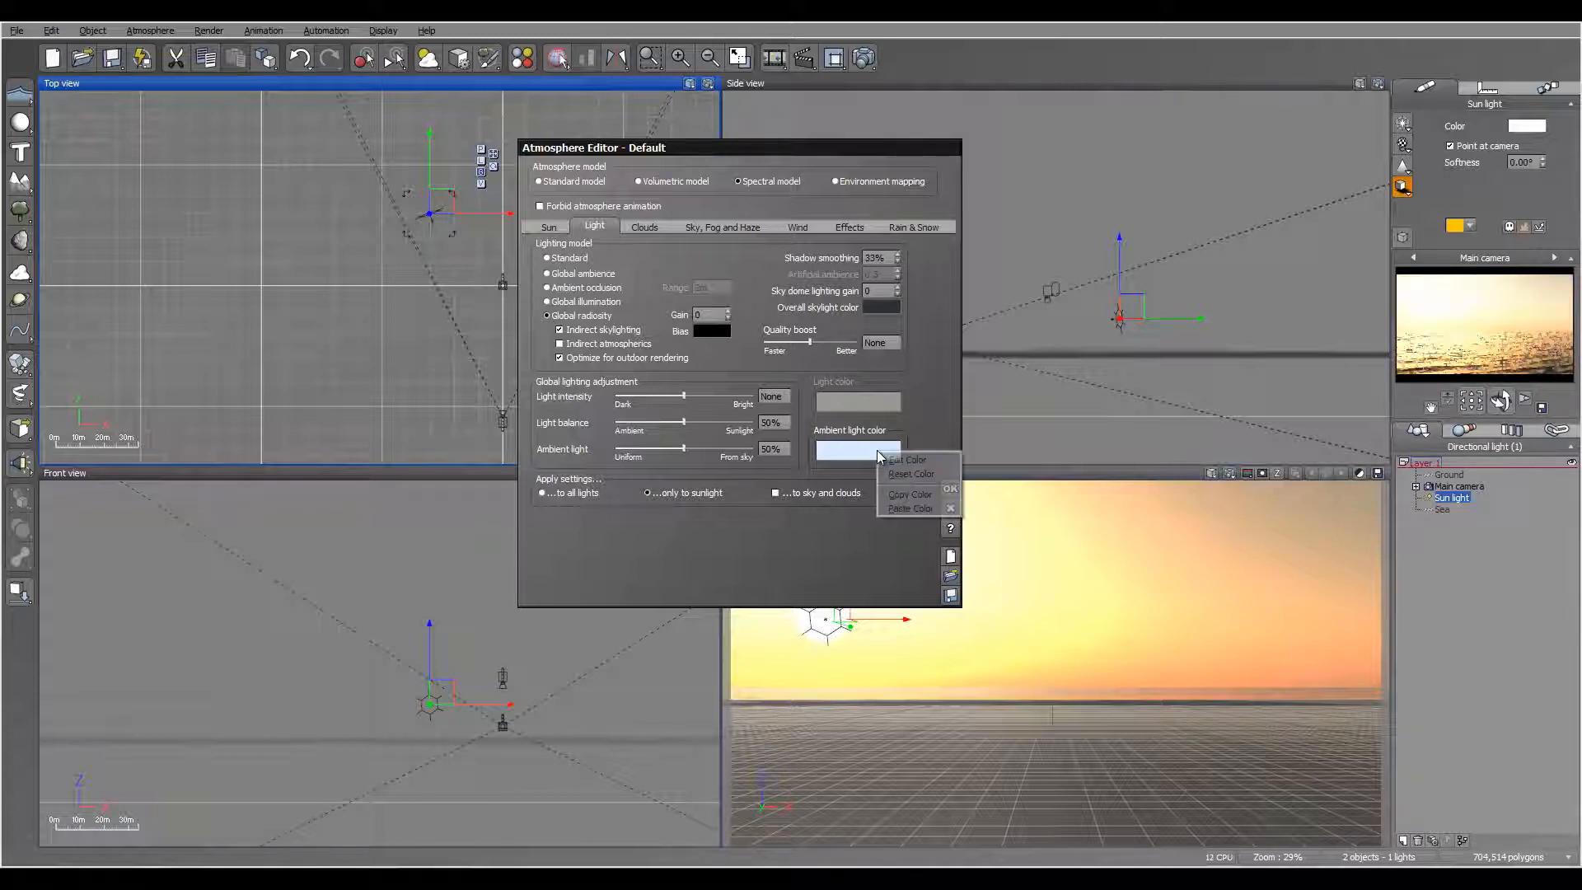
{"action": "left_click", "coordinate": [905, 460]}
{"action": "left_click", "coordinate": [747, 378]}
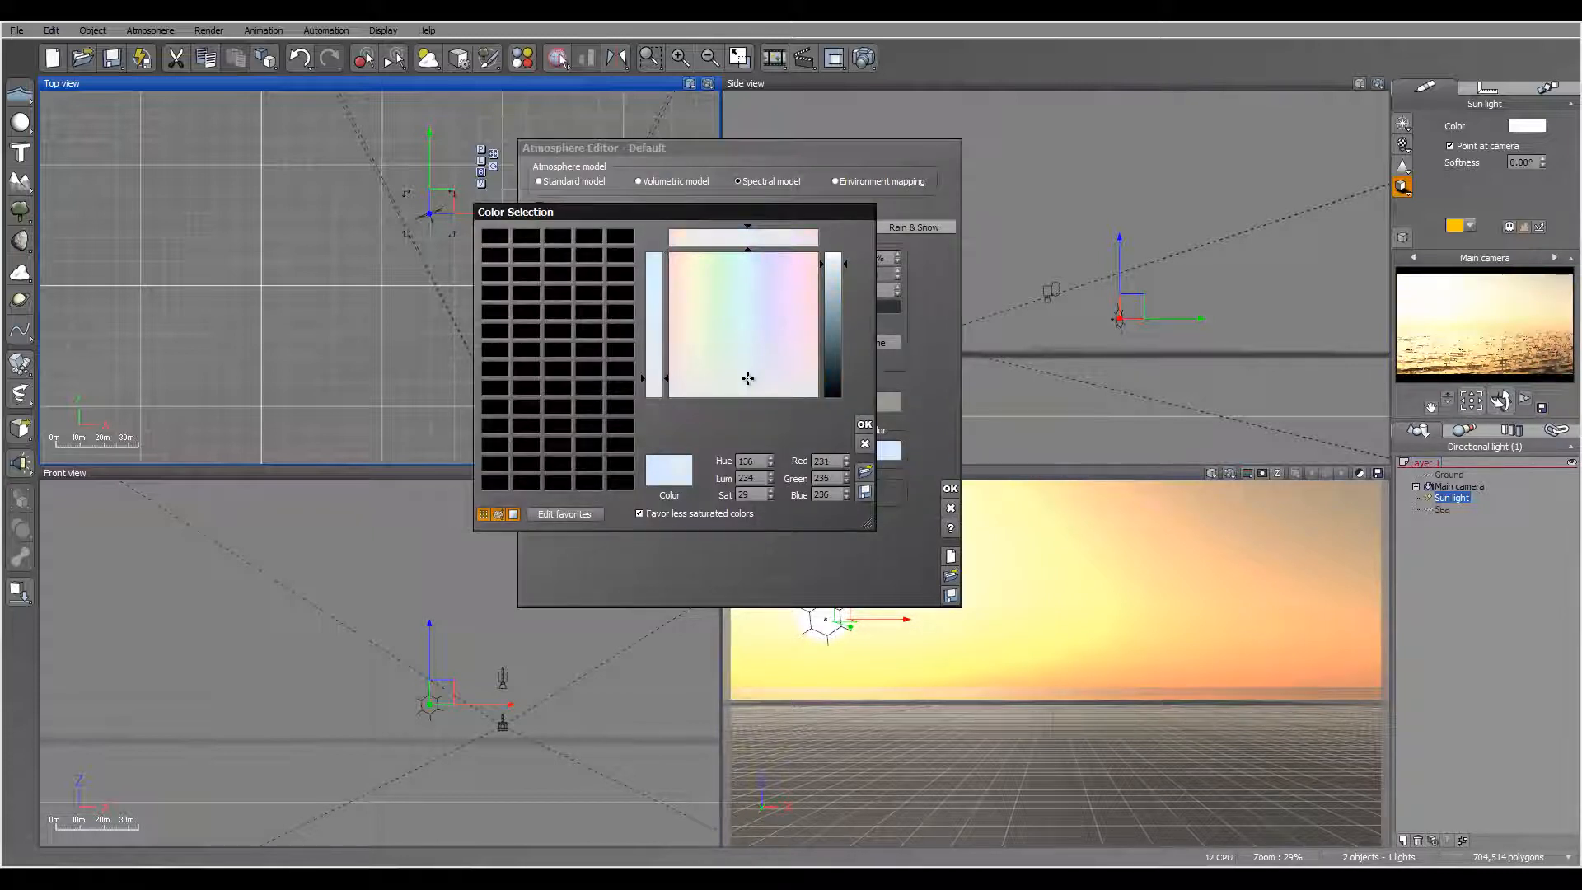
{"action": "left_click_drag", "start_coordinate": [835, 305], "coordinate": [827, 363]}
{"action": "left_click", "coordinate": [865, 426]}
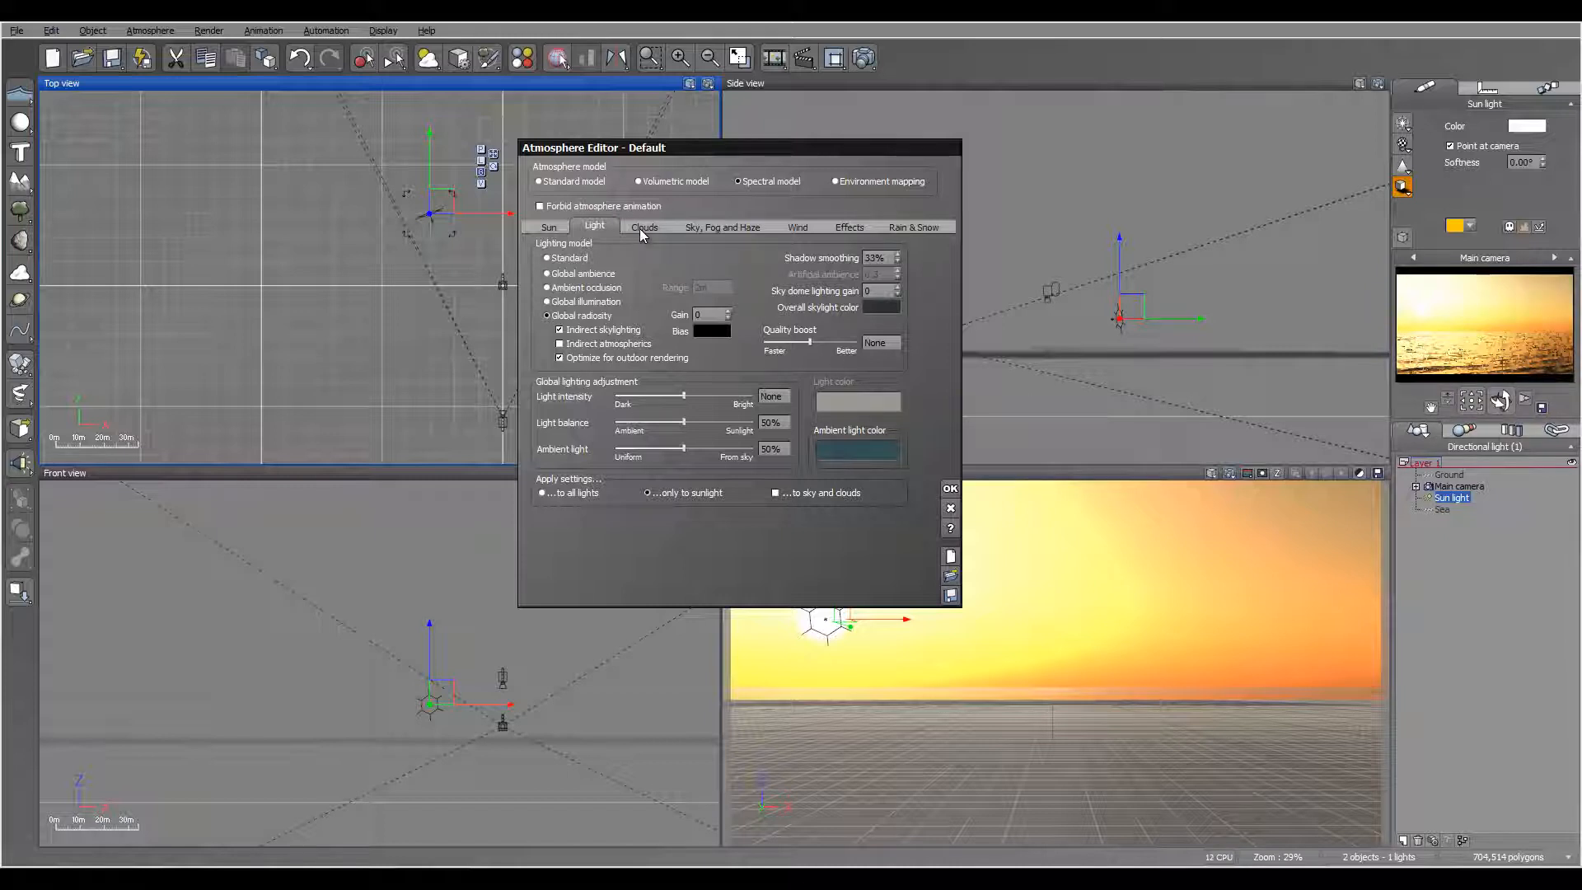
Step: Raise the atmosphere's scattering anisotropy to 0.92, darken the sky color to a deeper blue, and refresh the render preview
{"action": "left_click", "coordinate": [722, 226]}
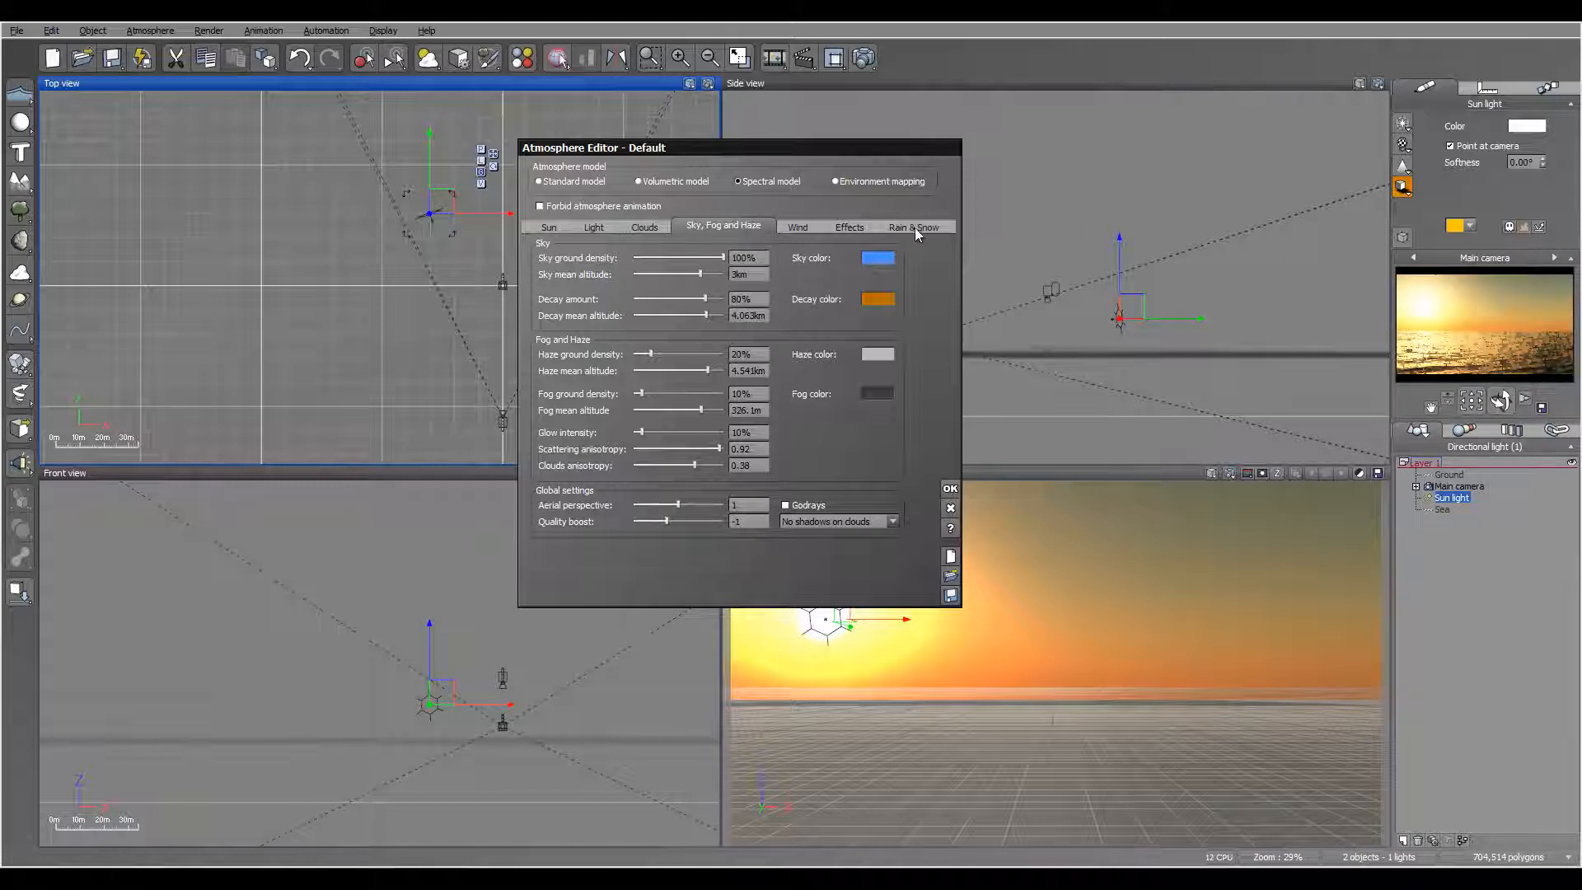
{"action": "left_click", "coordinate": [878, 258]}
{"action": "left_click", "coordinate": [910, 272]}
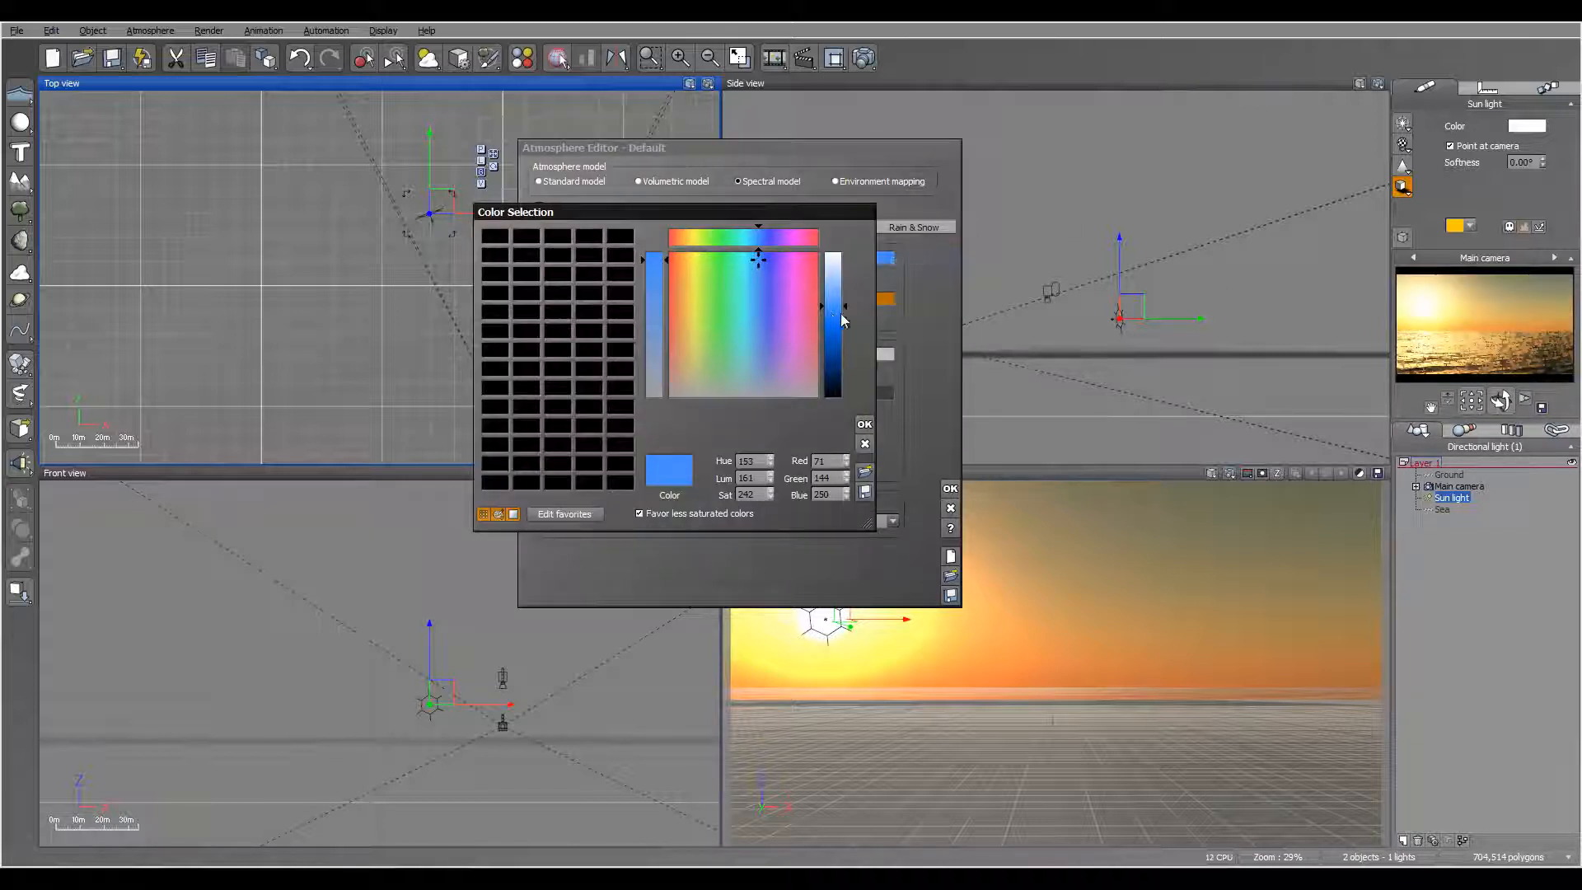
{"action": "left_click_drag", "start_coordinate": [842, 313], "coordinate": [832, 348]}
{"action": "left_click", "coordinate": [864, 426]}
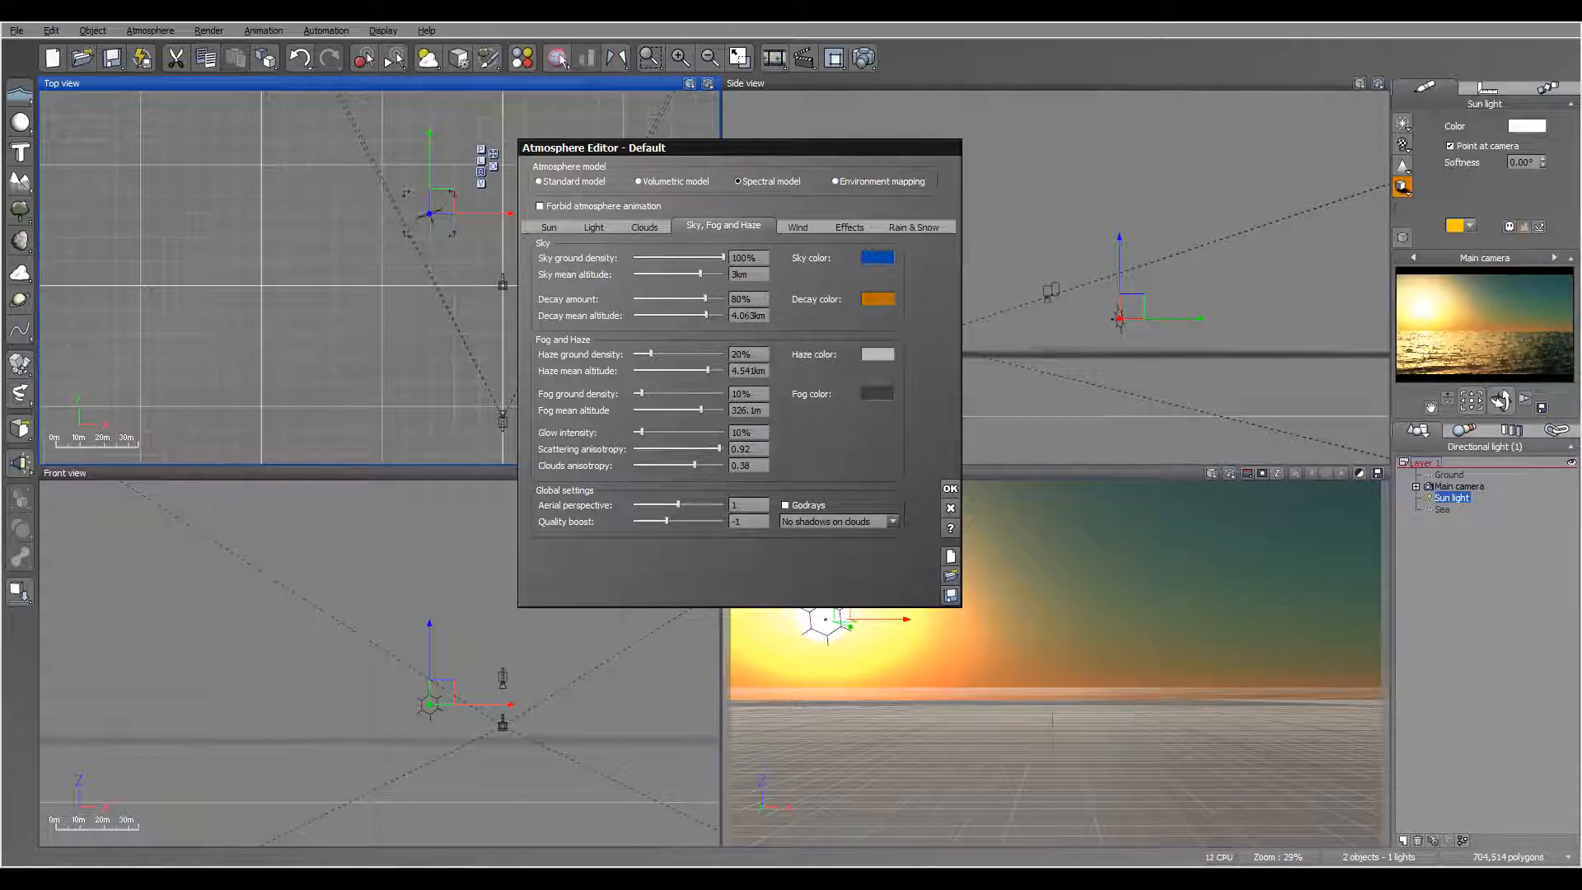
{"action": "left_click", "coordinate": [1416, 354]}
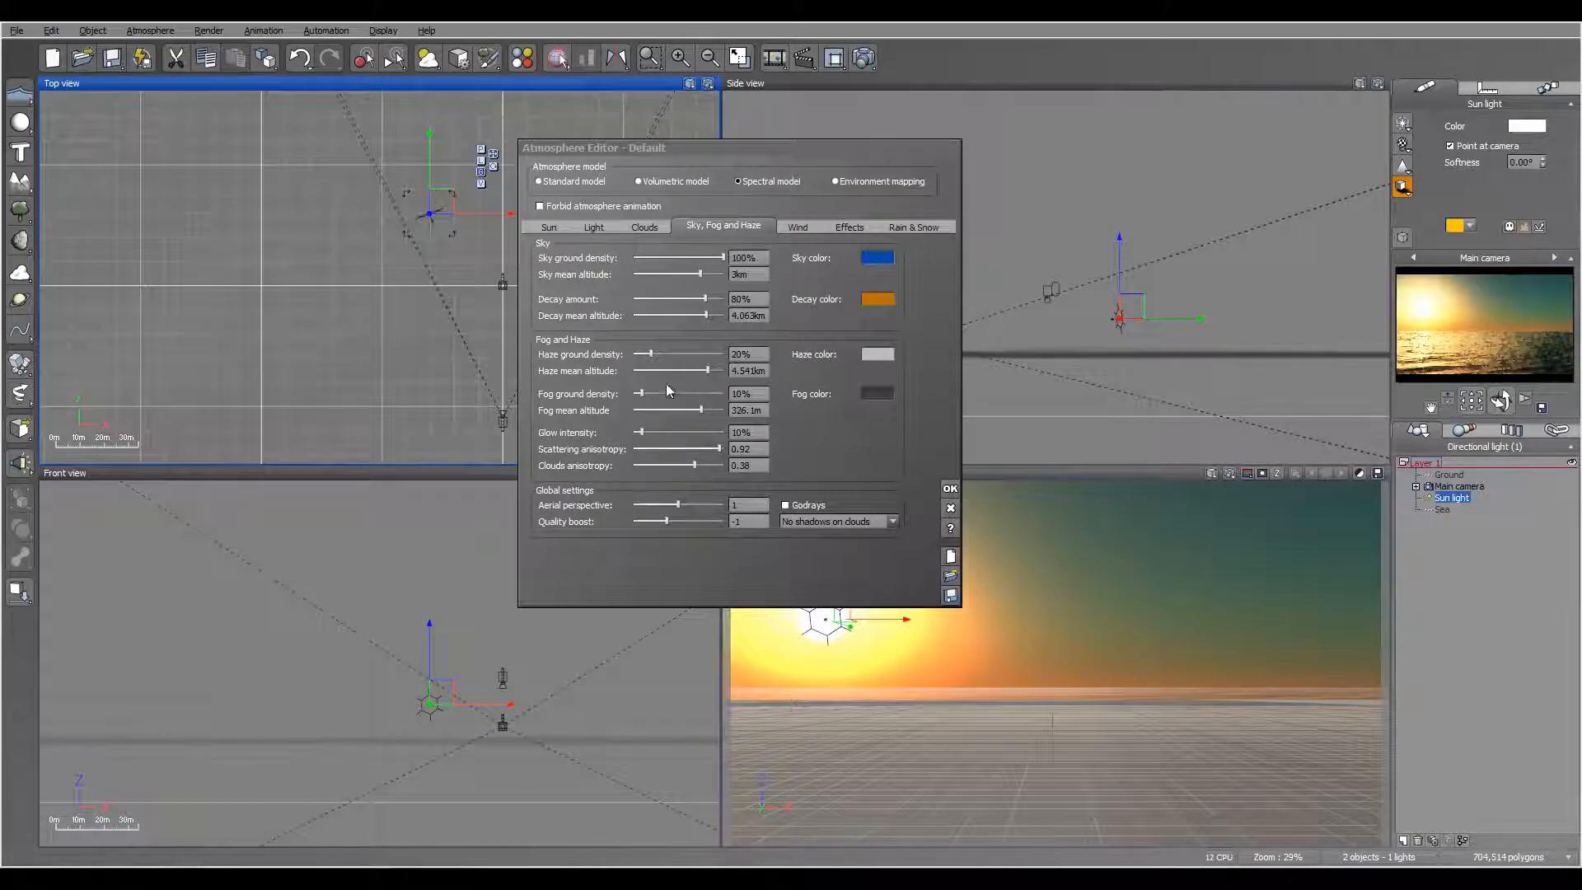
Step: Set the fog ground density to 49% and the fog mean altitude to about 122.6 m
{"action": "left_click_drag", "start_coordinate": [643, 390], "coordinate": [688, 391]}
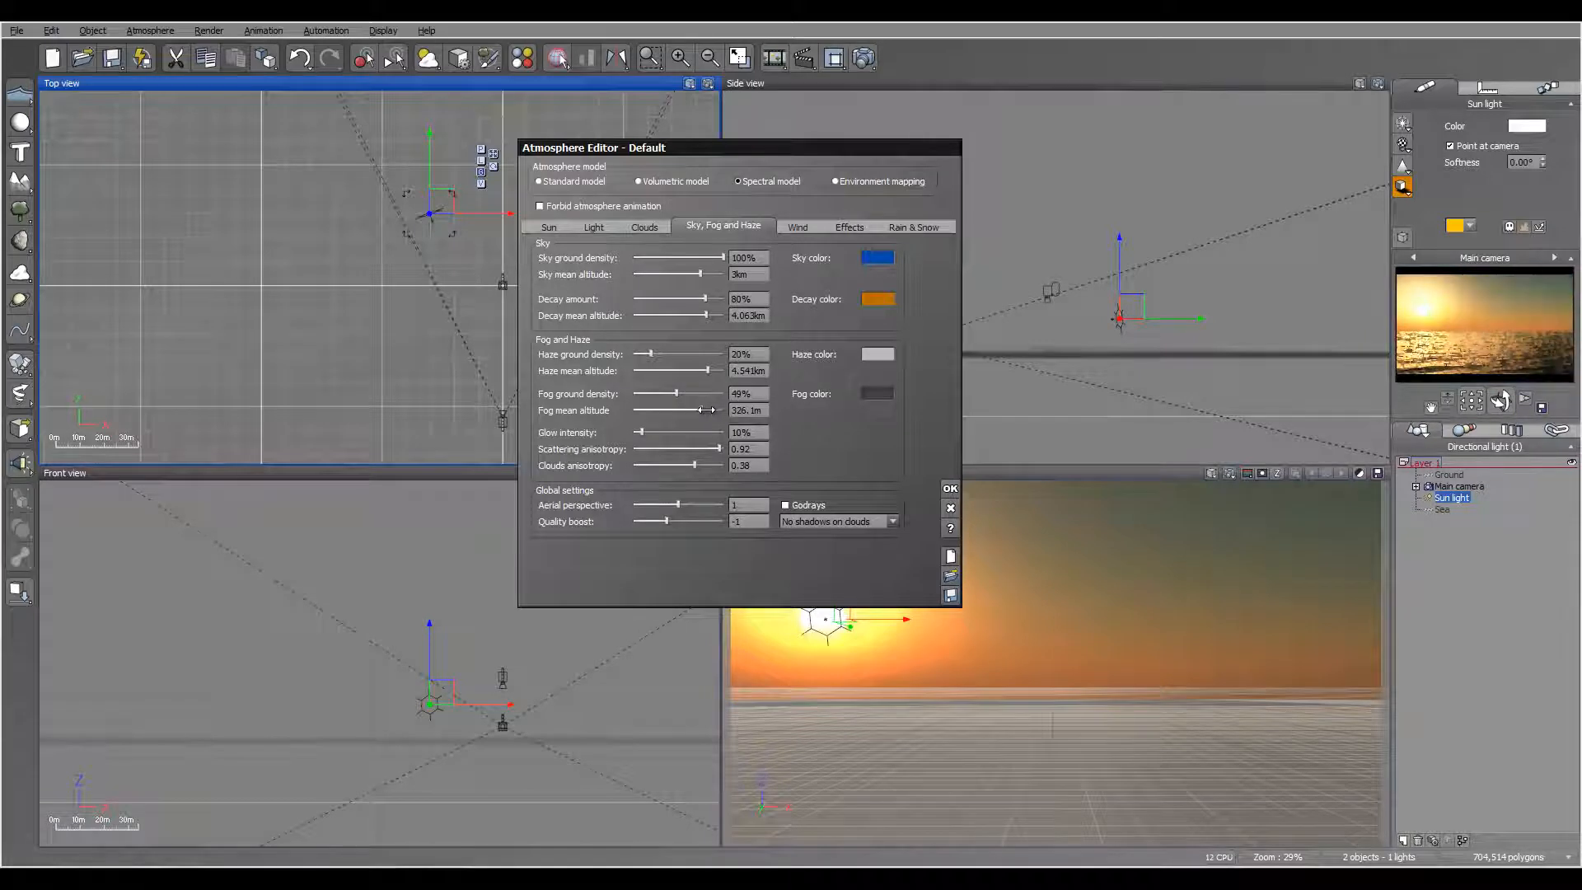
{"action": "left_click_drag", "start_coordinate": [694, 411], "coordinate": [688, 410]}
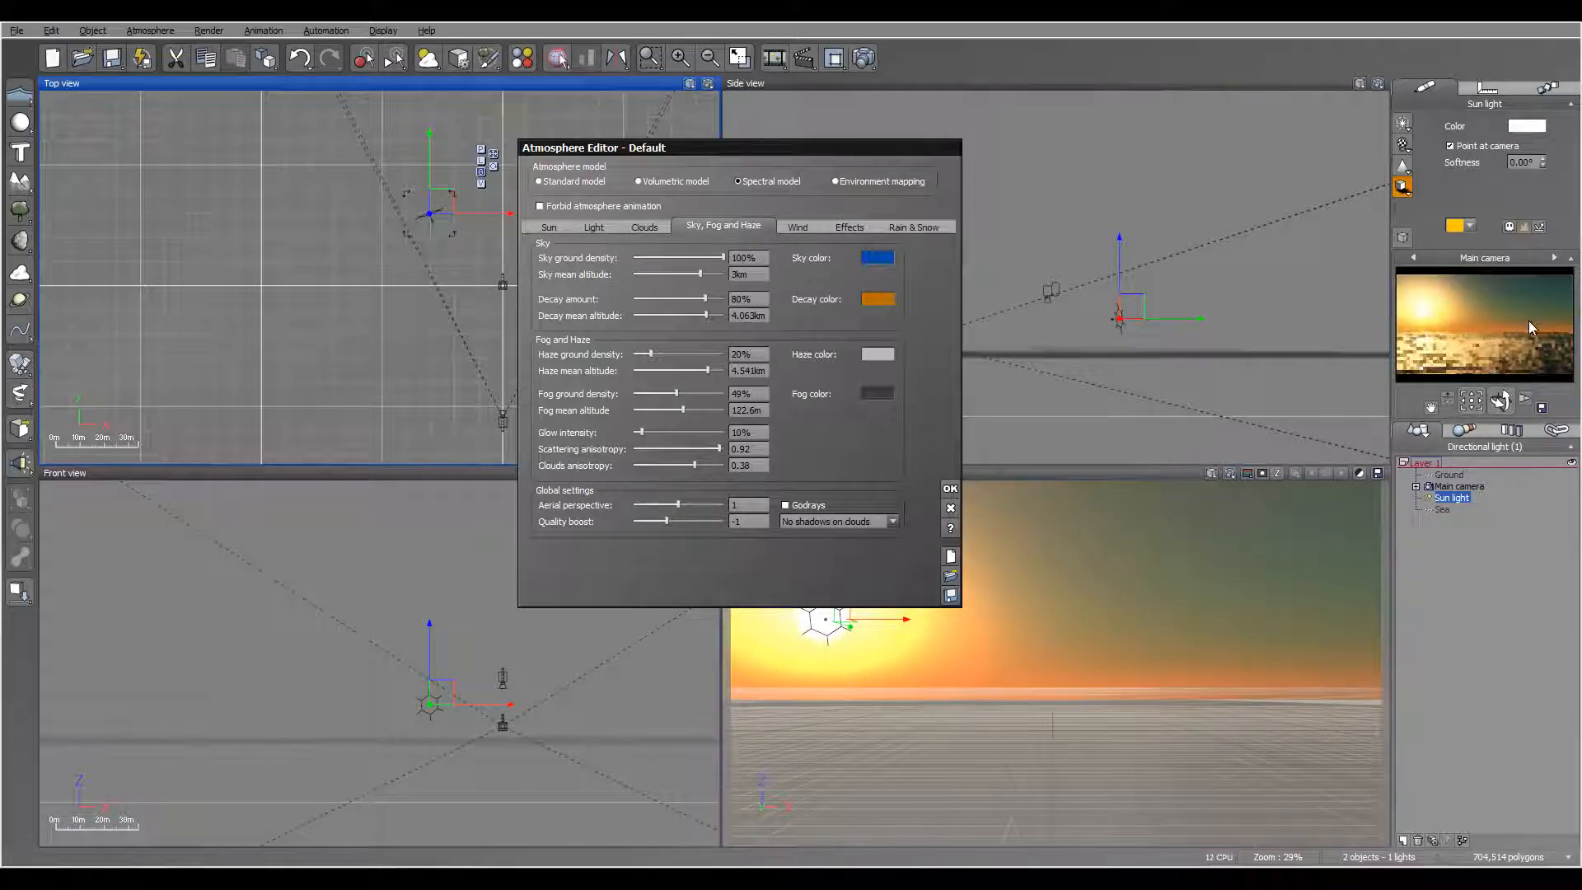
Step: Try a lighter grey and a near-black fog color
{"action": "left_click", "coordinate": [874, 396]}
{"action": "left_click", "coordinate": [894, 404]}
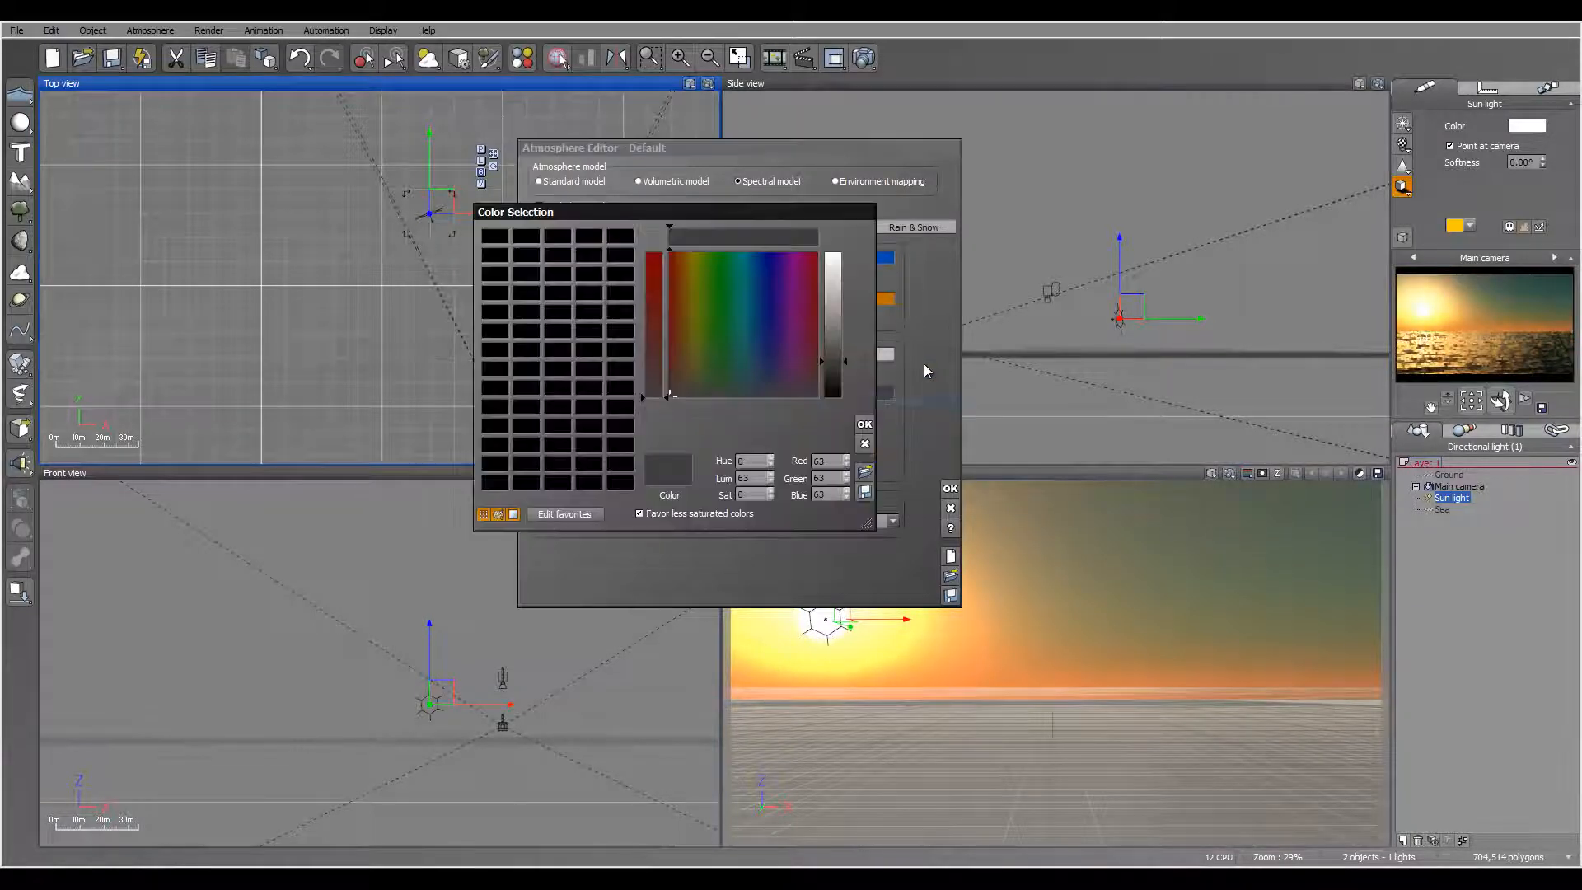
{"action": "left_click", "coordinate": [864, 424]}
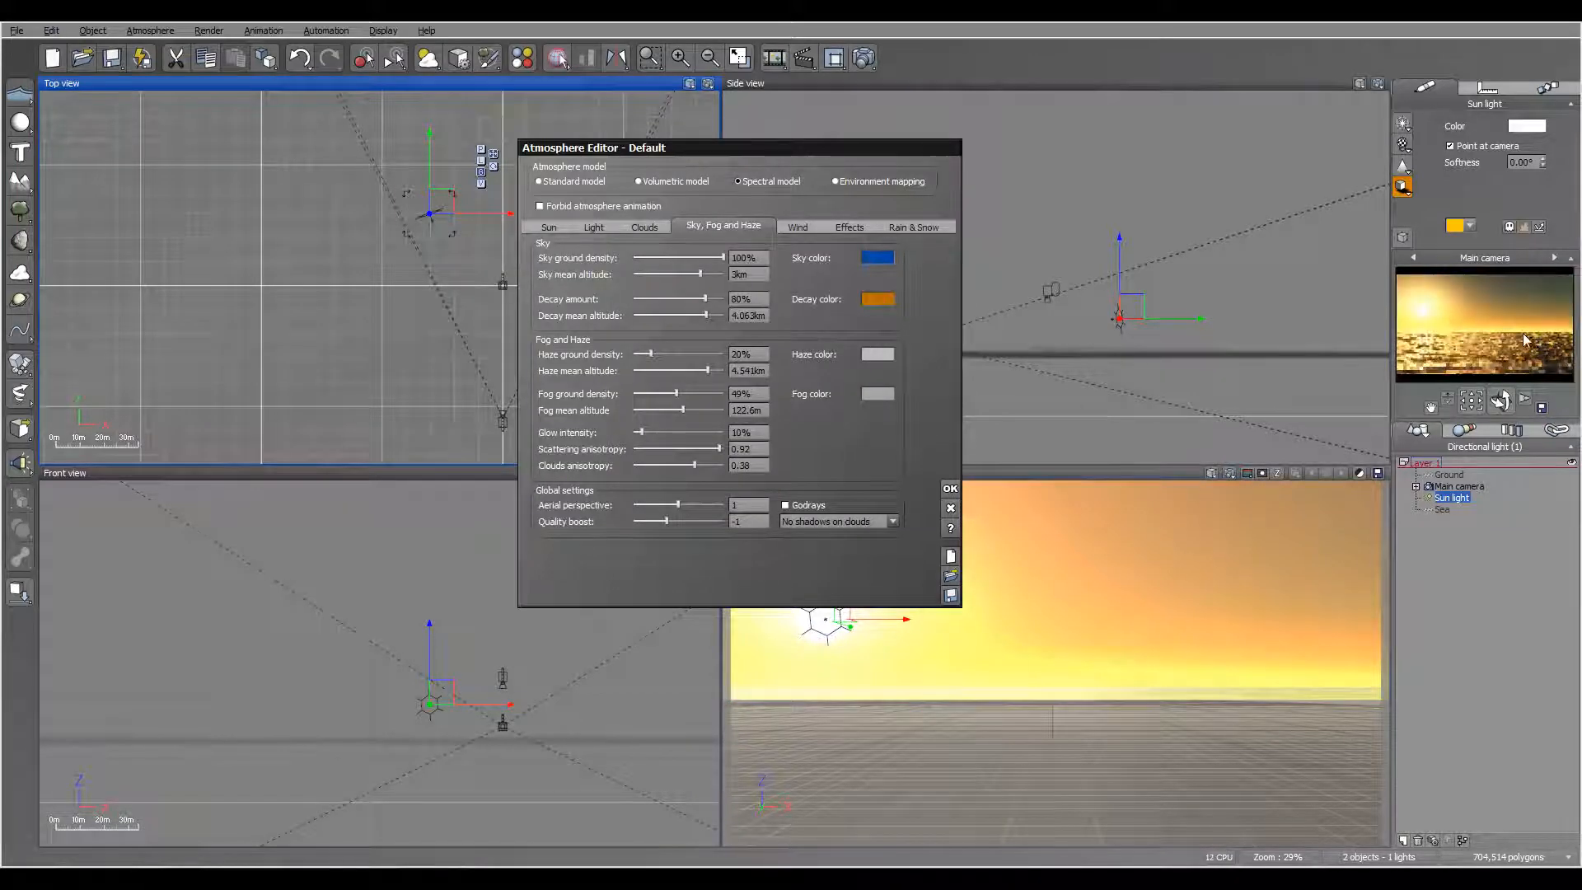
{"action": "left_click", "coordinate": [886, 393]}
{"action": "left_click", "coordinate": [931, 400]}
{"action": "left_click_drag", "start_coordinate": [842, 371], "coordinate": [834, 387]}
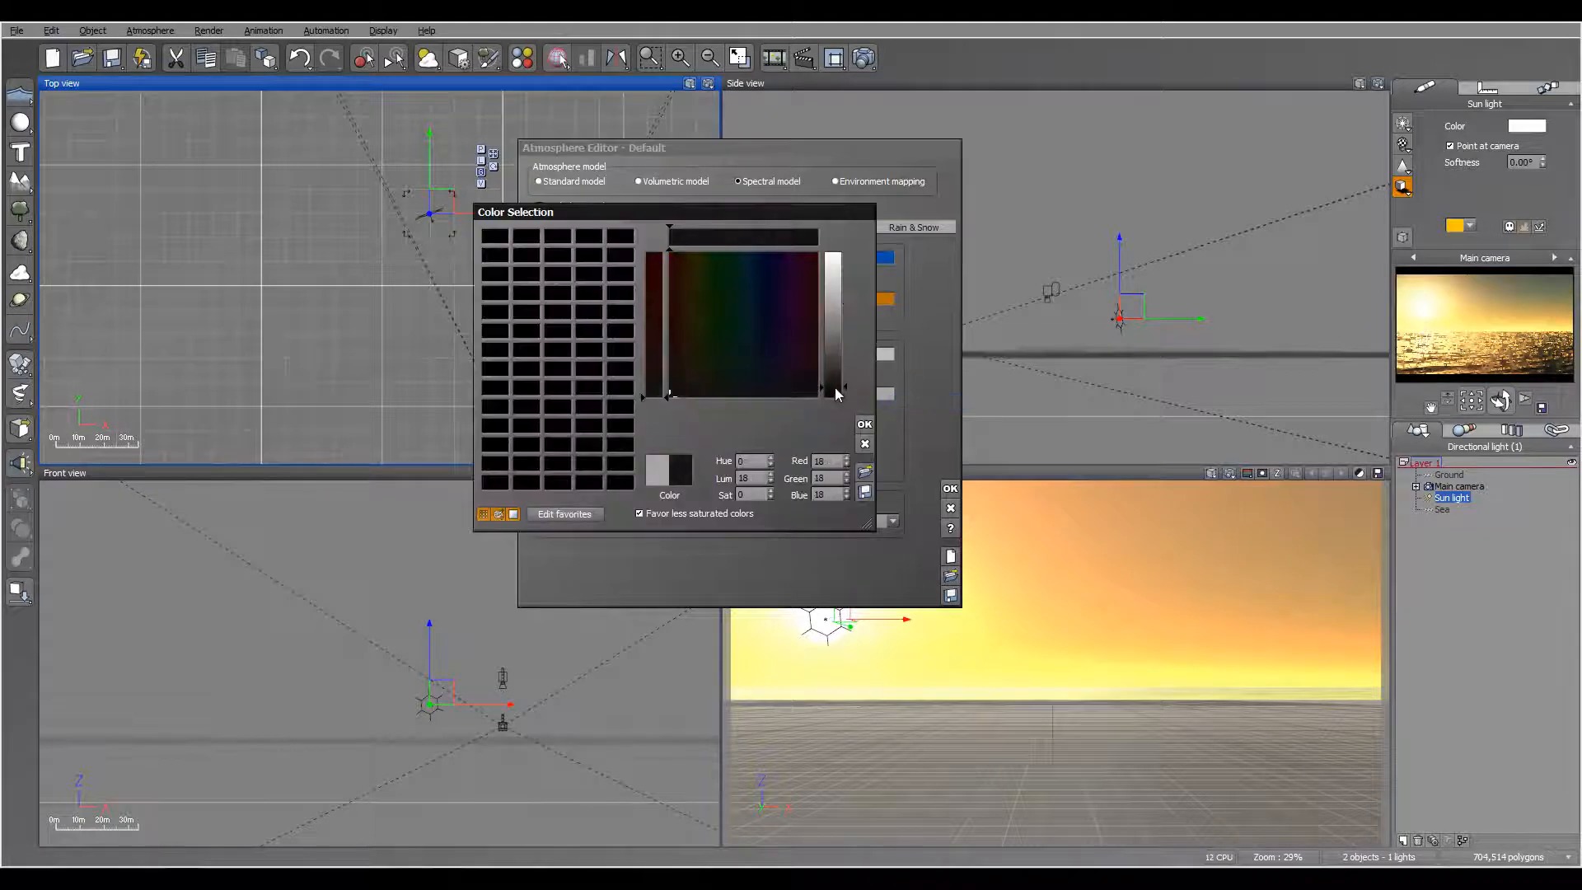
{"action": "left_click", "coordinate": [865, 424]}
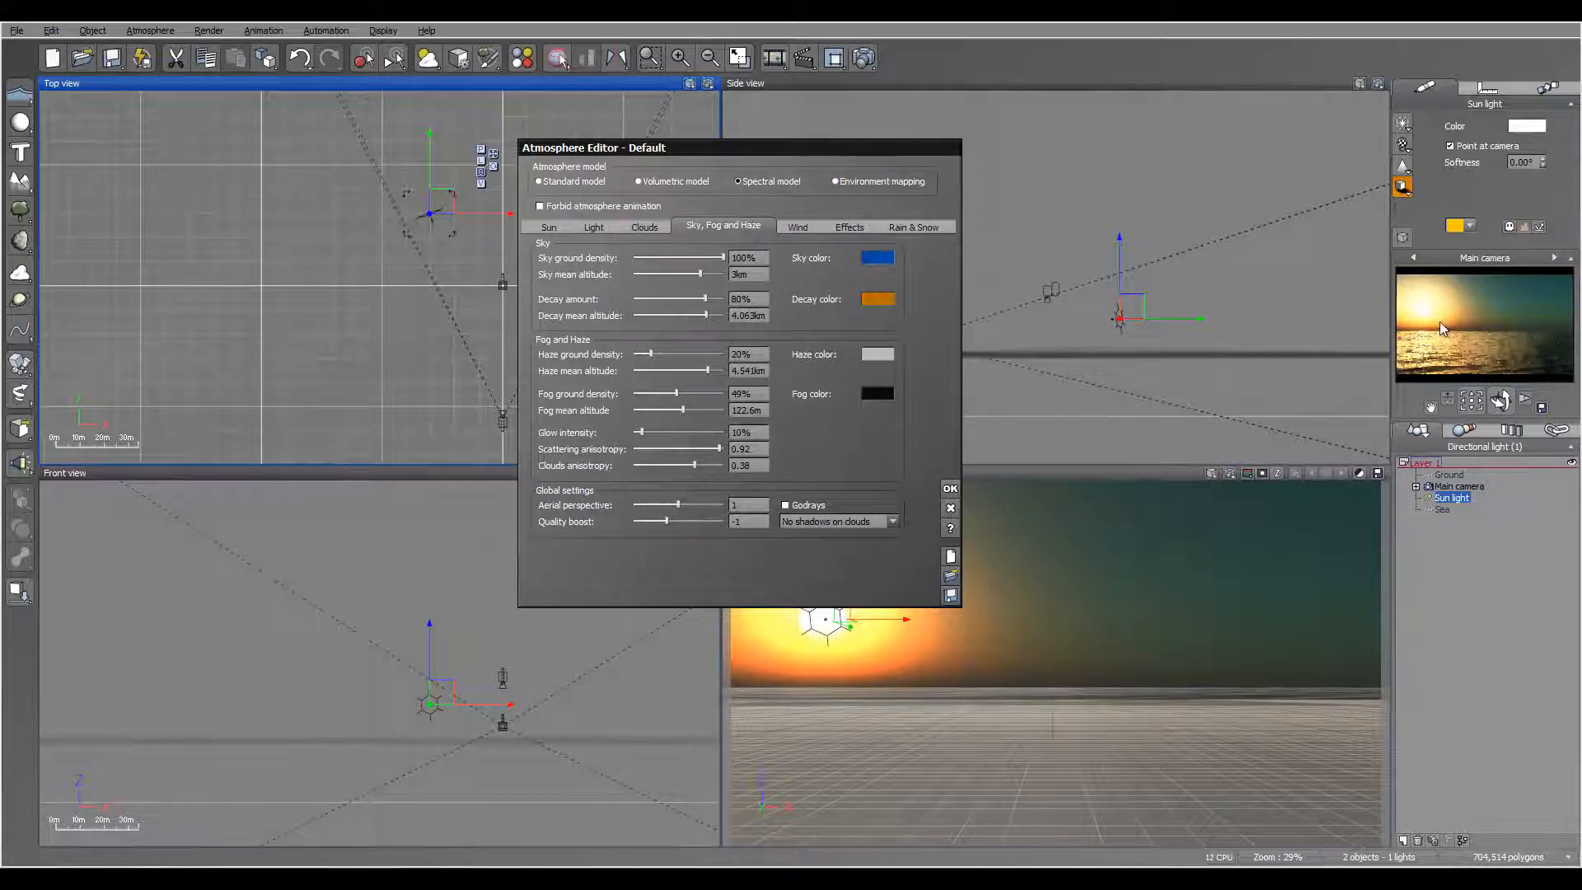
Step: Change the fog color to a reddish brown of about RGB 95, 52, 46
{"action": "right_click", "coordinate": [872, 400]}
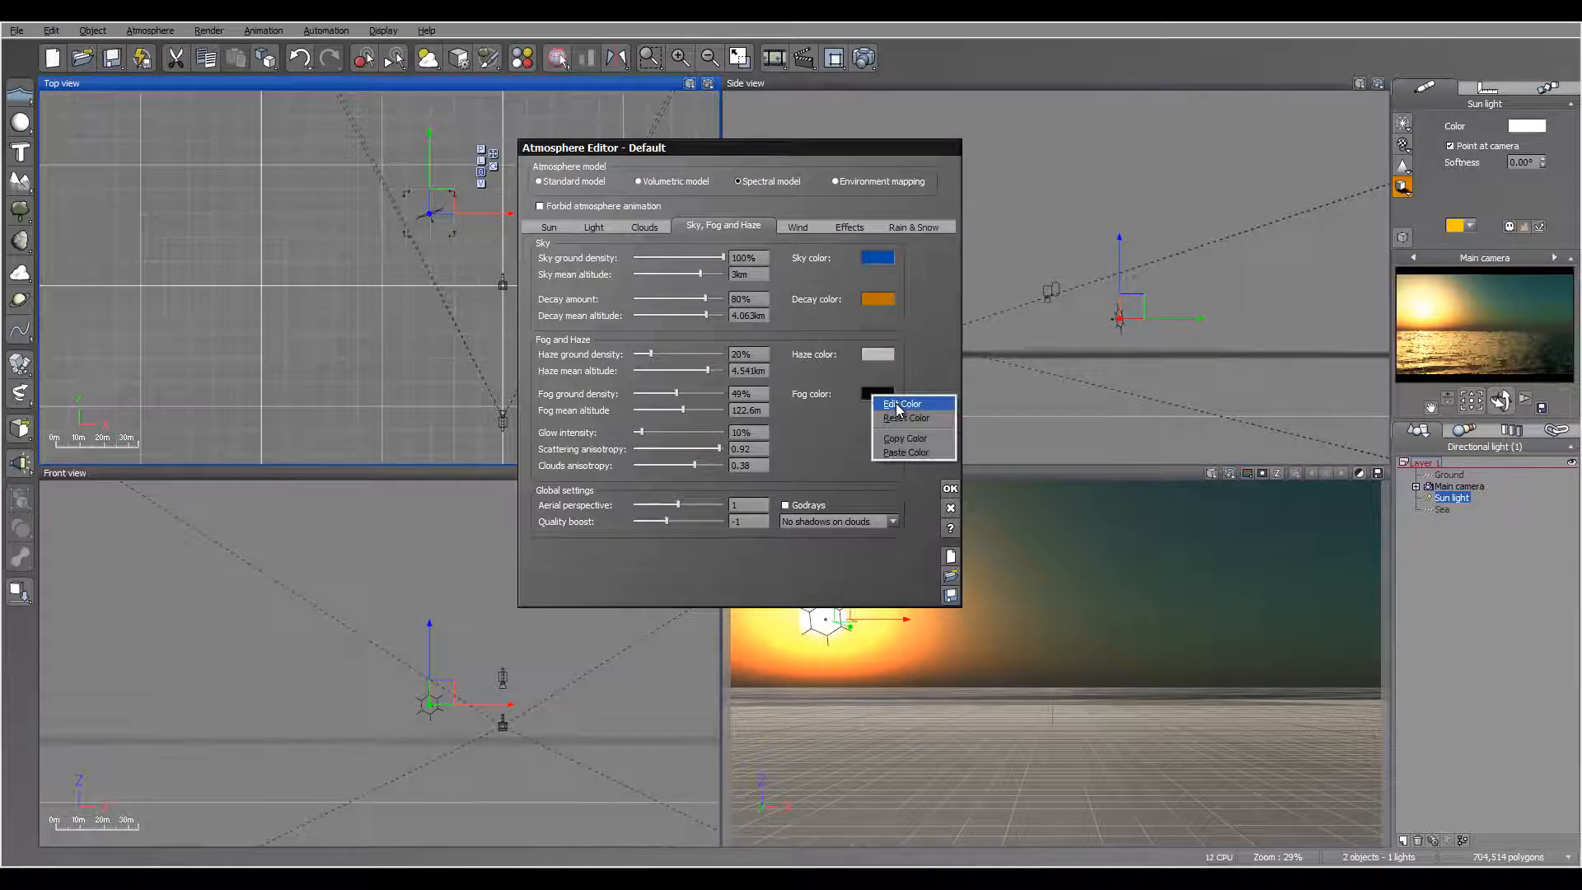
{"action": "left_click", "coordinate": [897, 403]}
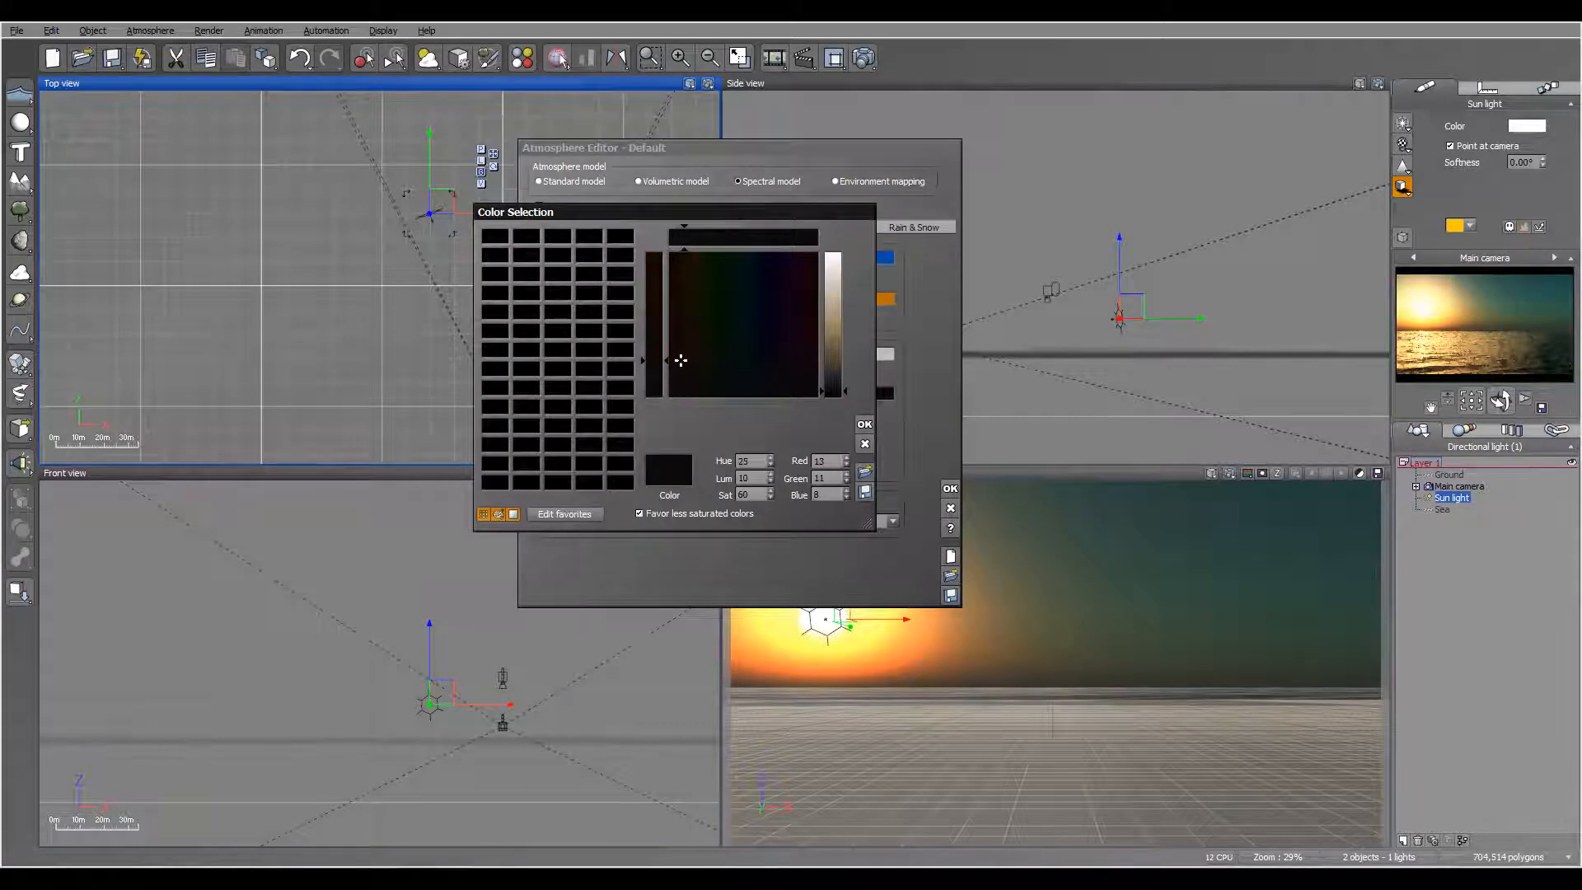
{"action": "left_click_drag", "start_coordinate": [680, 360], "coordinate": [676, 343]}
{"action": "left_click", "coordinate": [834, 358]}
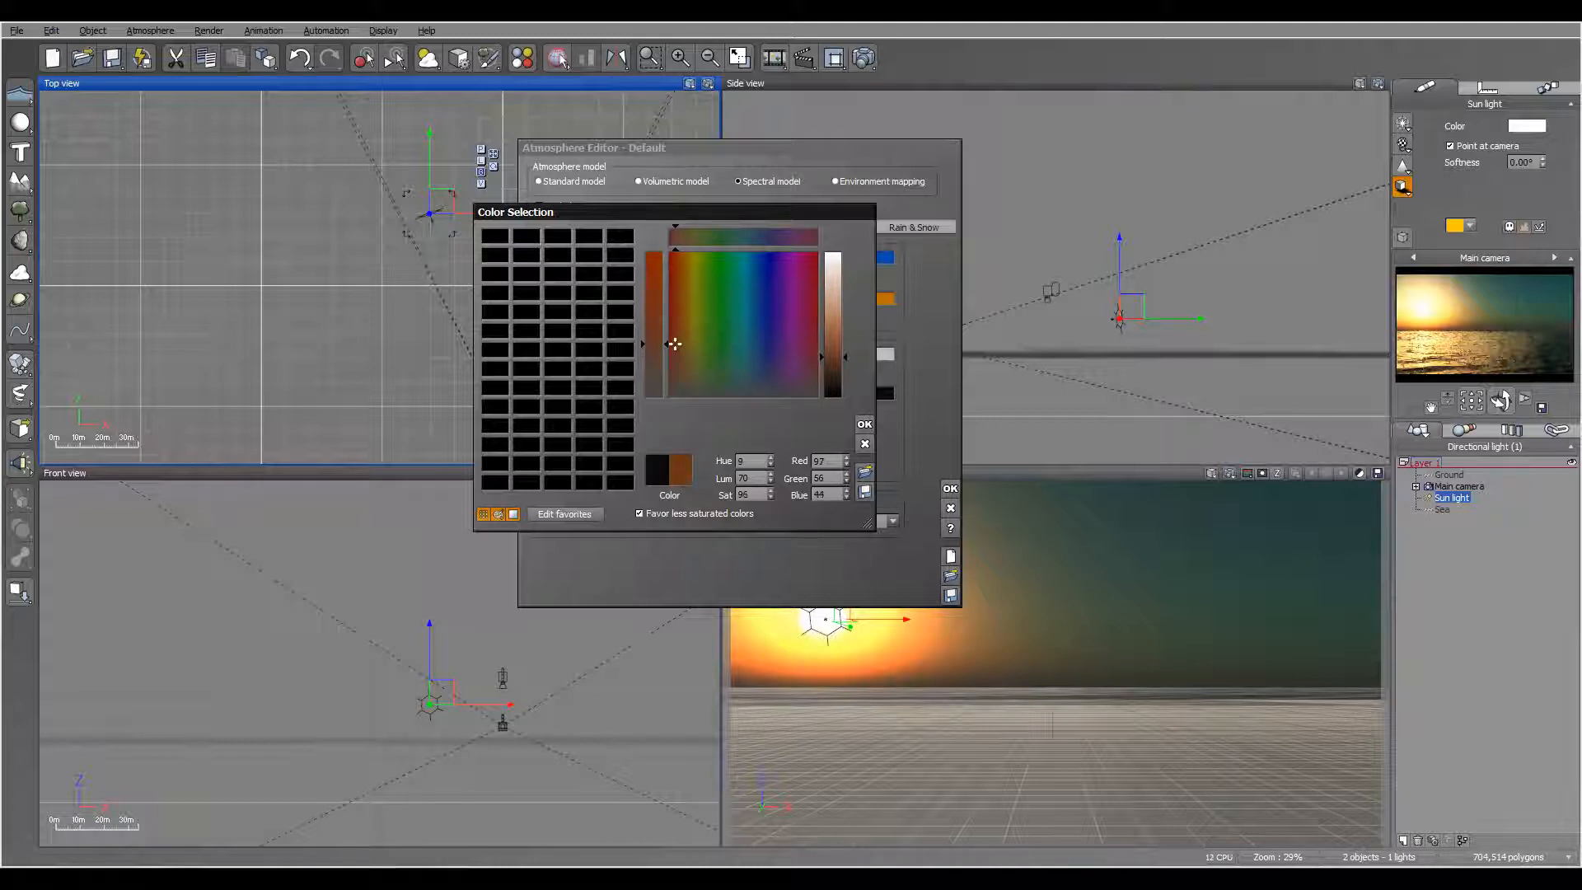
{"action": "left_click", "coordinate": [864, 423]}
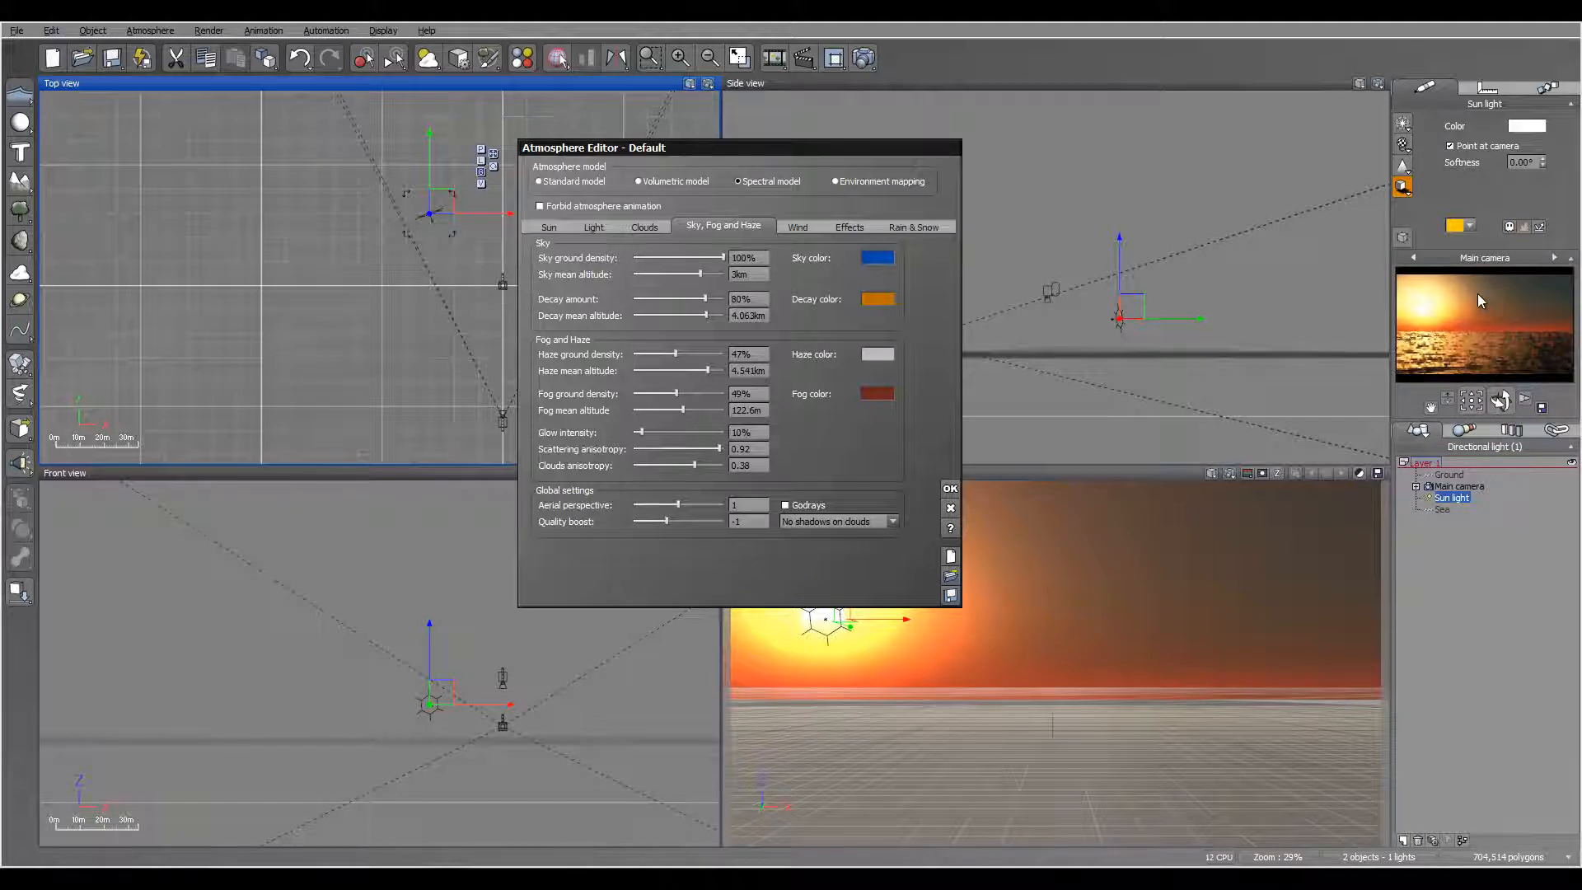
Step: Set the haze ground density to 12%
{"action": "left_click_drag", "start_coordinate": [675, 353], "coordinate": [646, 353]}
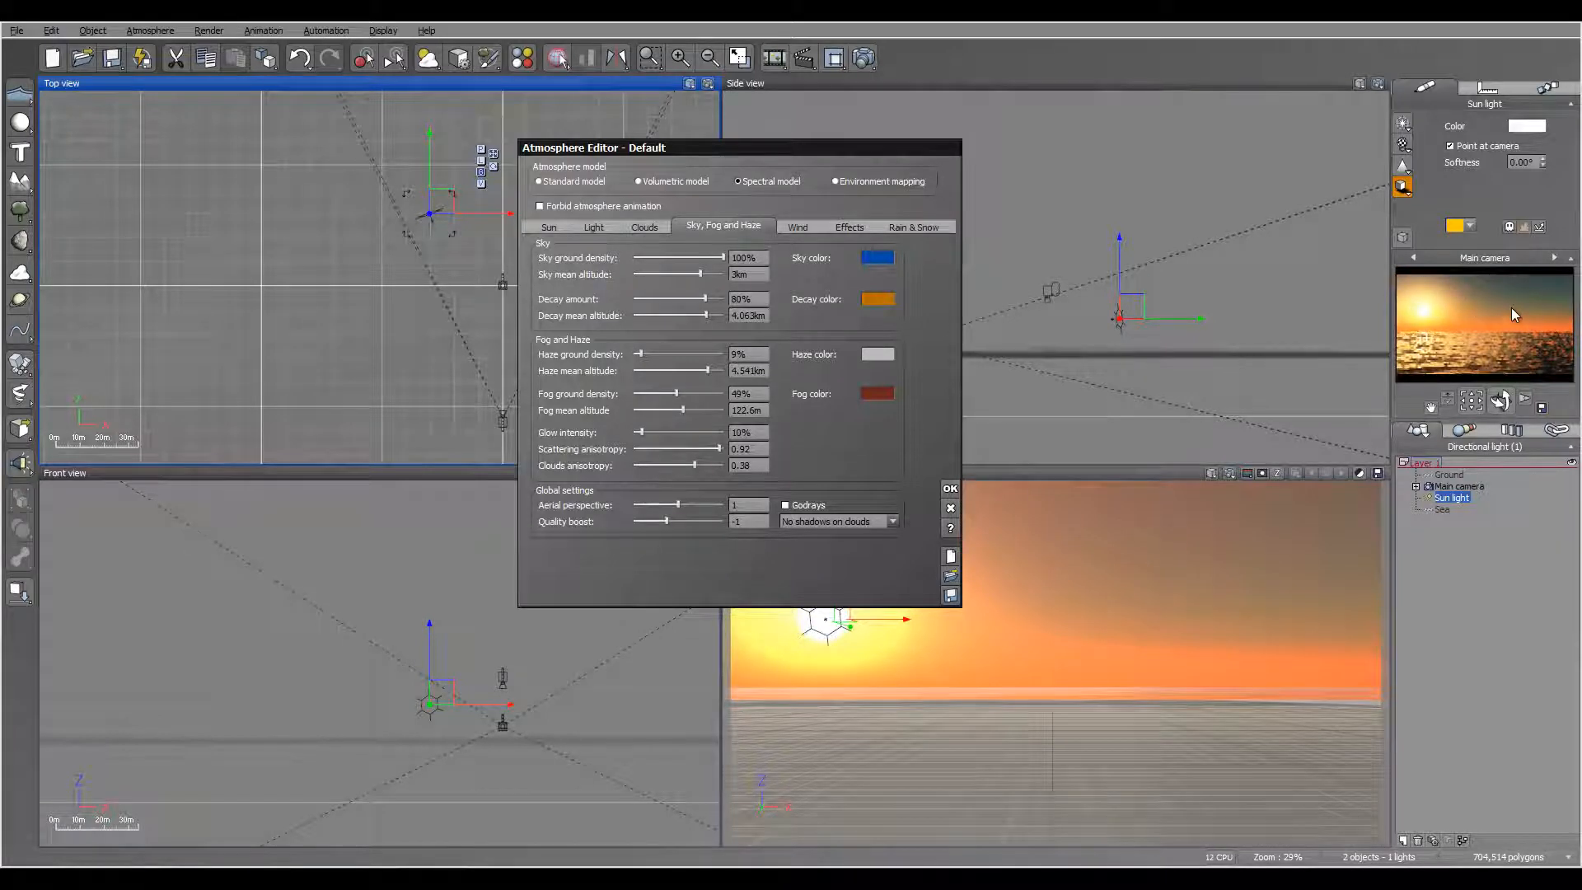
{"action": "left_click_drag", "start_coordinate": [673, 354], "coordinate": [675, 353]}
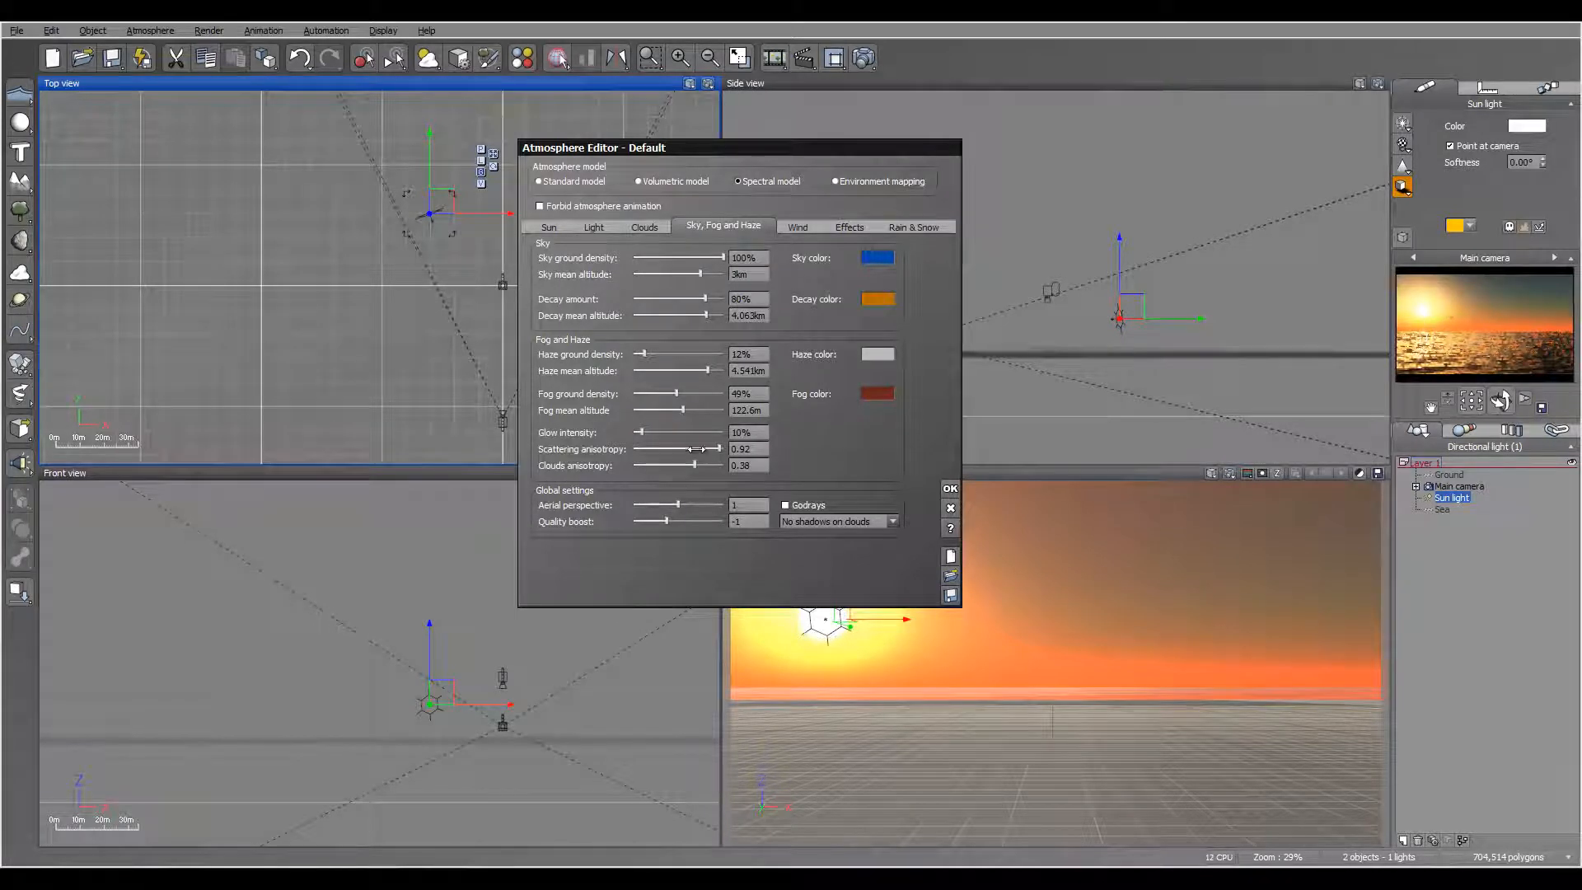
Step: Try a glow intensity of 37% and return it to 10%
{"action": "left_click_drag", "start_coordinate": [666, 431], "coordinate": [678, 426]}
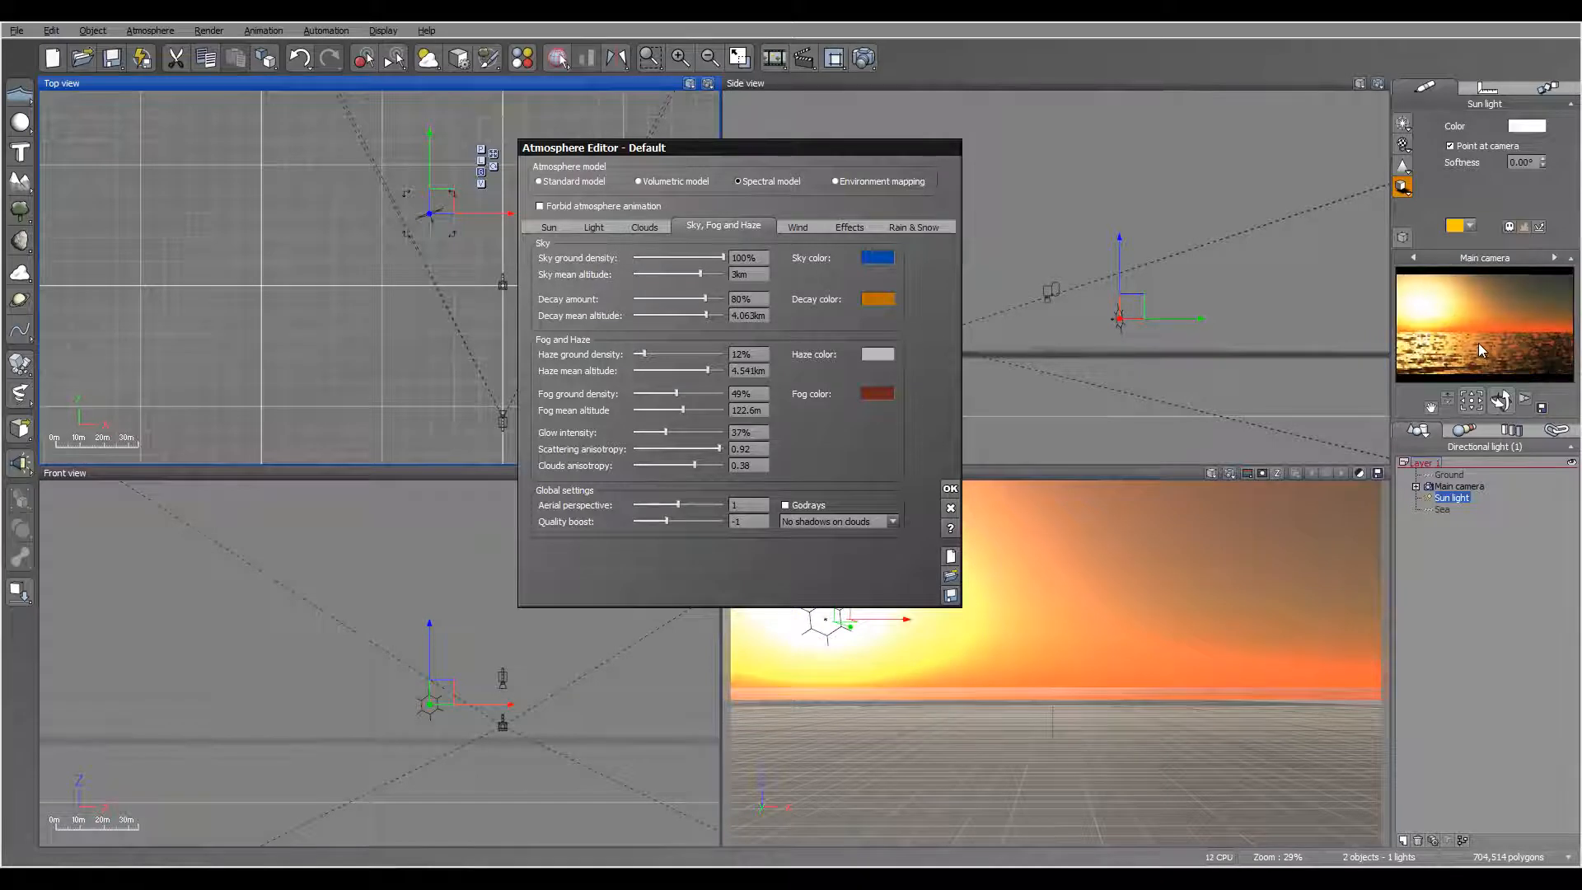
{"action": "left_click_drag", "start_coordinate": [669, 431], "coordinate": [640, 431]}
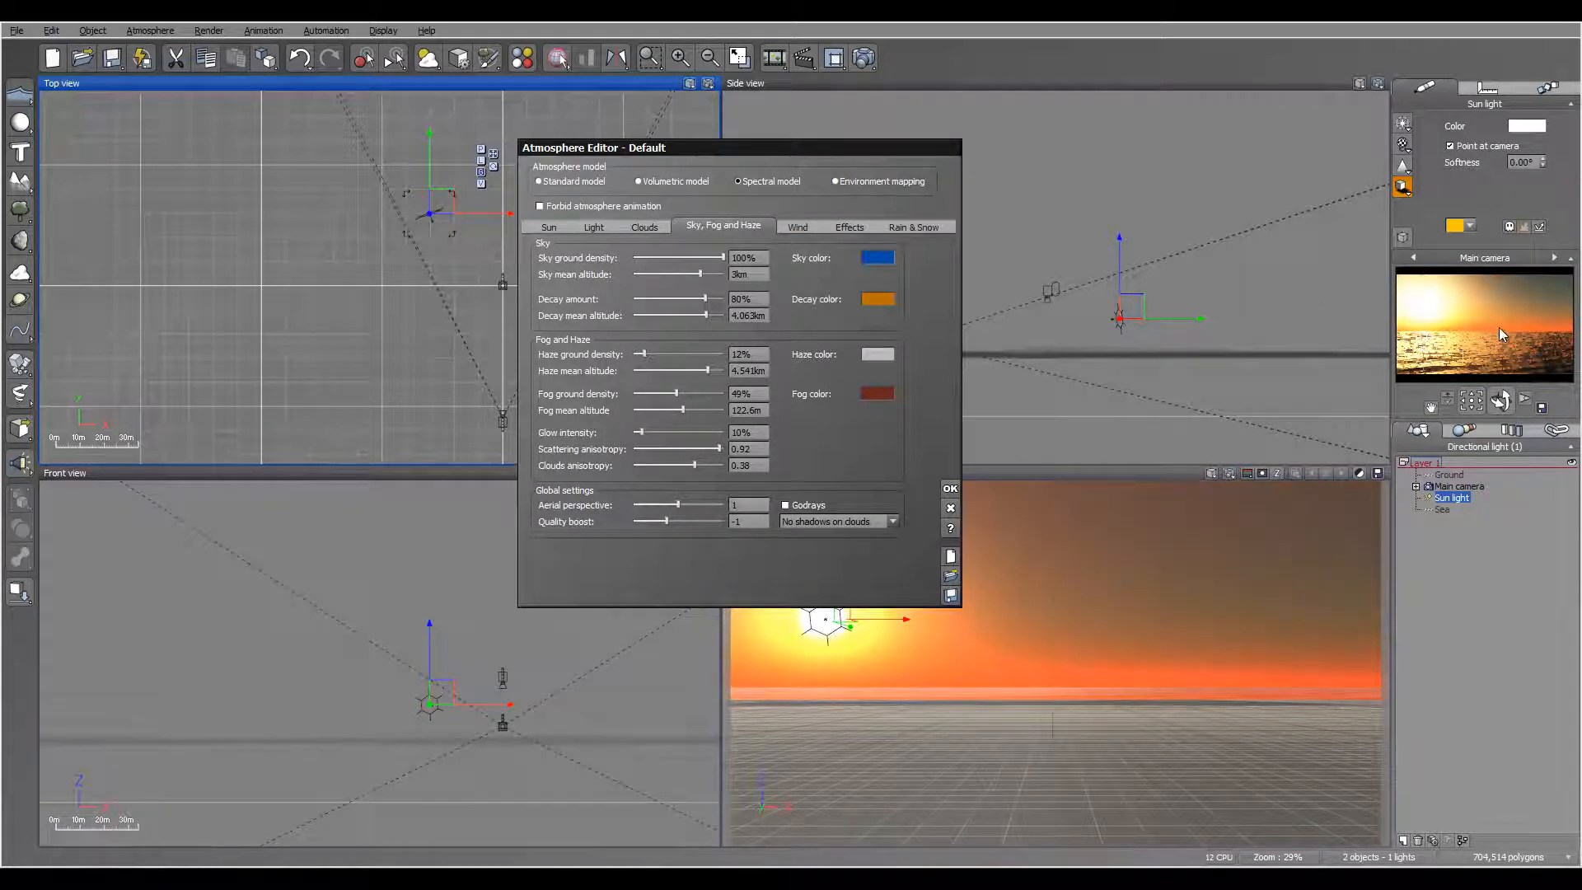
{"action": "mouse_move", "coordinate": [1569, 338]}
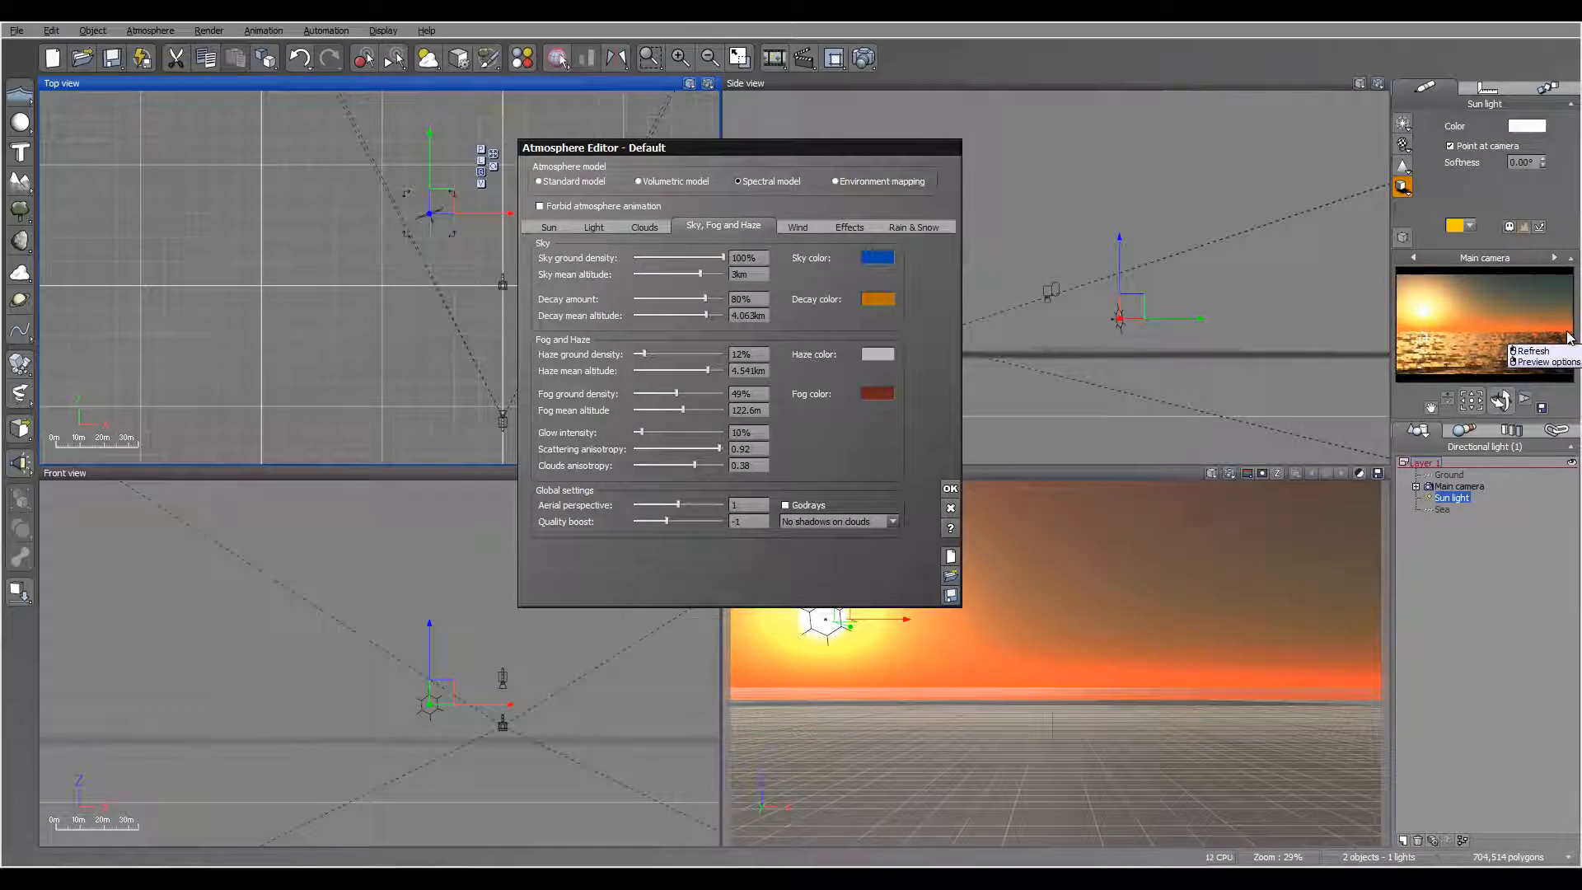
Step: Darken the fog color to a very deep reddish brown
{"action": "left_click", "coordinate": [878, 396]}
{"action": "left_click", "coordinate": [902, 406]}
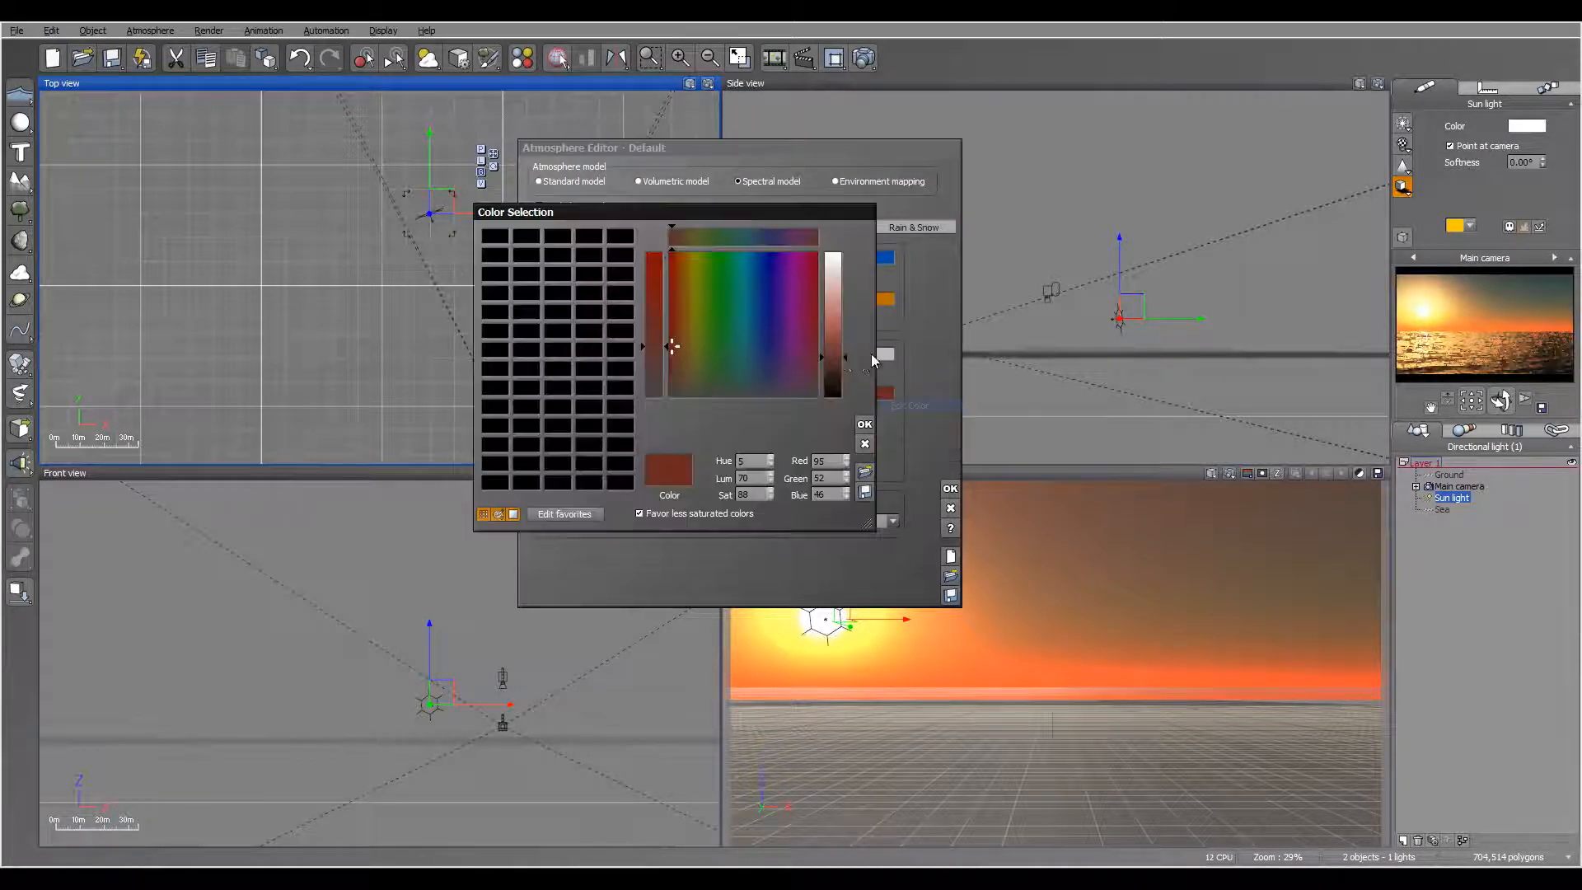
{"action": "left_click_drag", "start_coordinate": [837, 358], "coordinate": [837, 381]}
{"action": "left_click", "coordinate": [865, 424]}
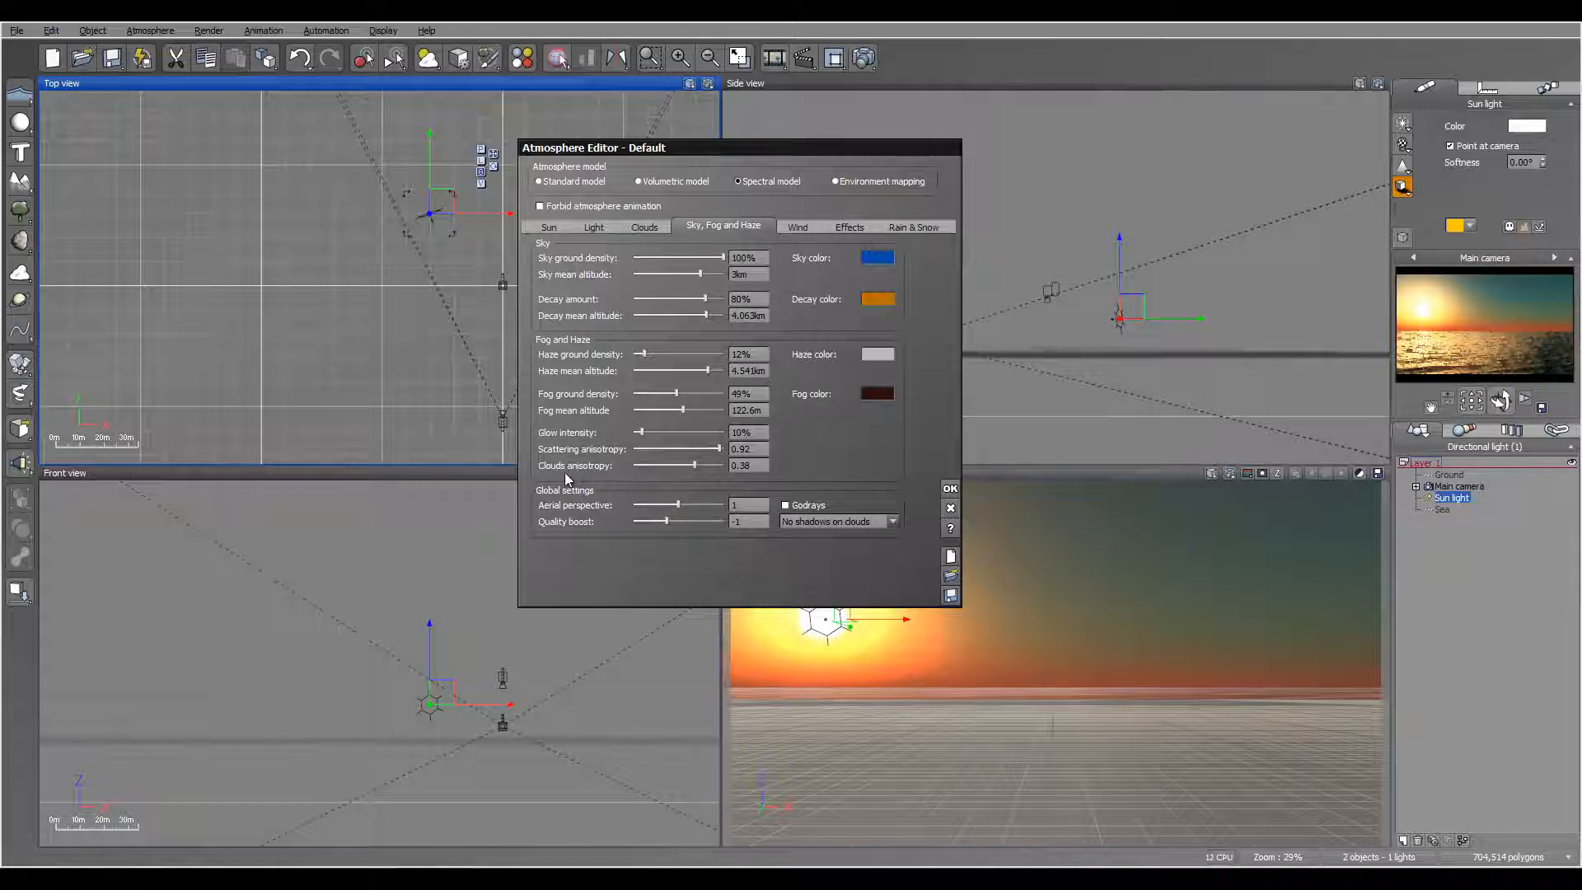
Step: Try an aerial perspective of 10 and raise it to 25
{"action": "left_click", "coordinate": [760, 506]}
{"action": "type", "text": "10"}
{"action": "key", "text": "Return"}
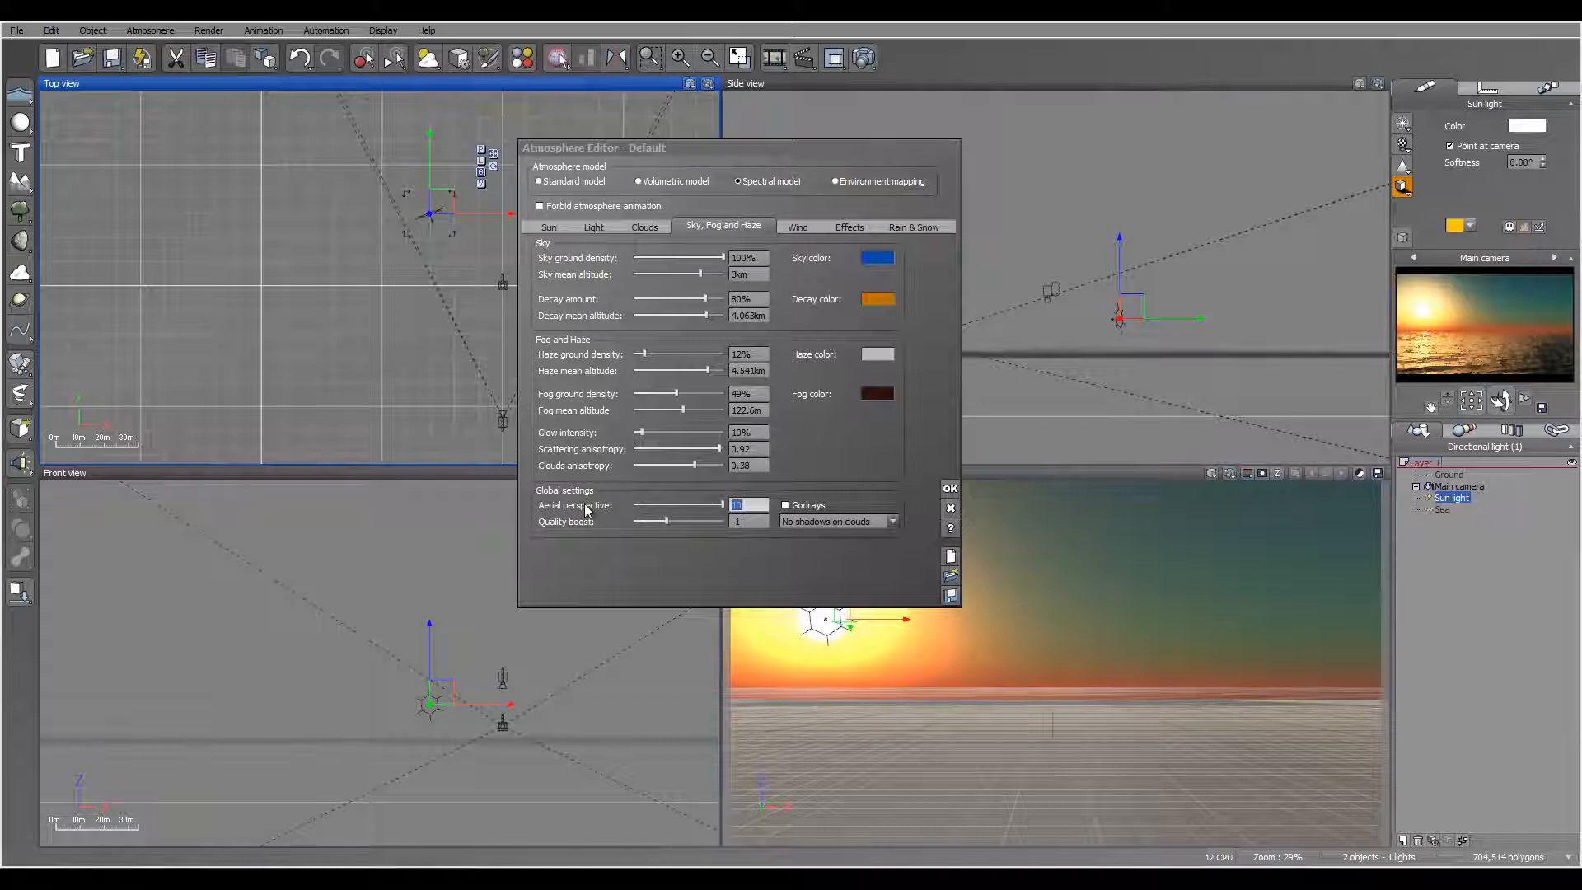
{"action": "type", "text": "25"}
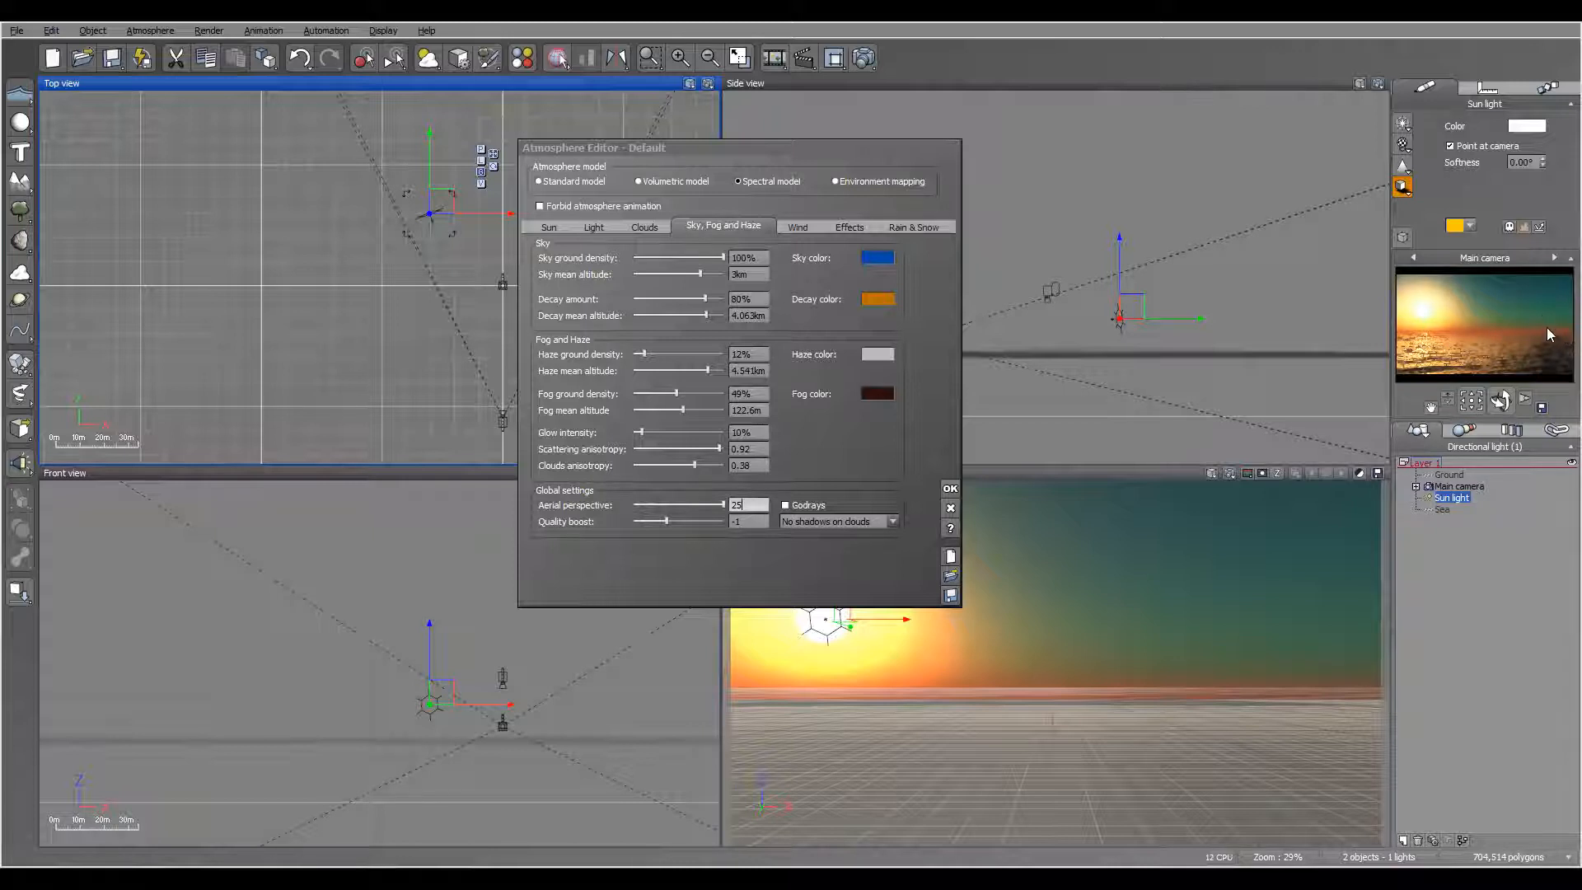
Step: Raise the fog mean altitude to about 371.5 m
{"action": "left_click_drag", "start_coordinate": [703, 410], "coordinate": [713, 411]}
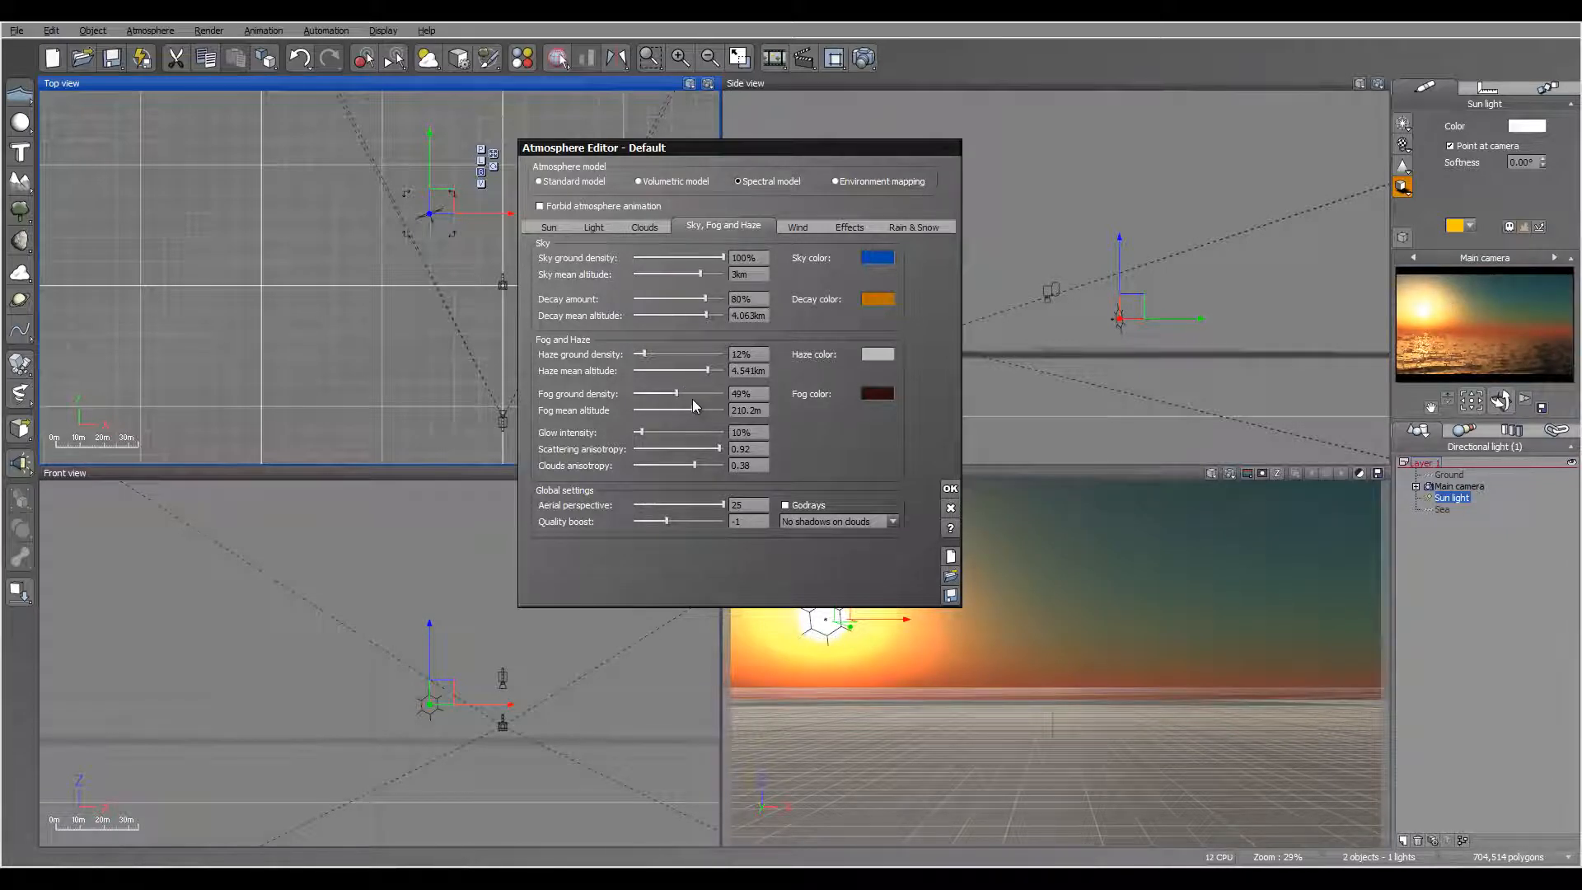
{"action": "left_click_drag", "start_coordinate": [695, 410], "coordinate": [708, 410]}
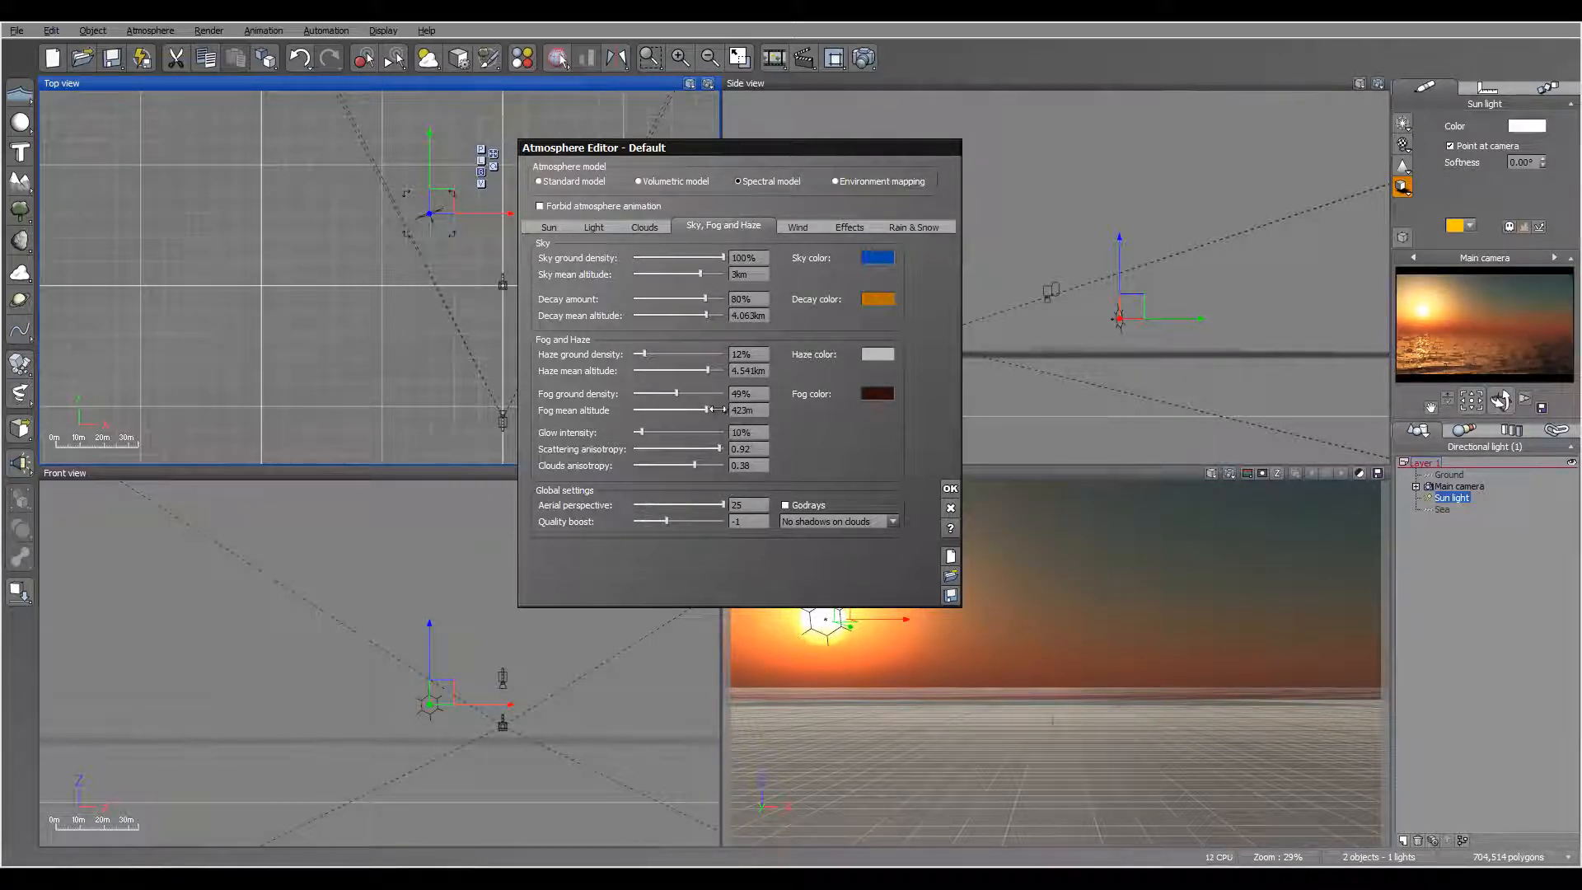
{"action": "left_click_drag", "start_coordinate": [715, 408], "coordinate": [710, 409]}
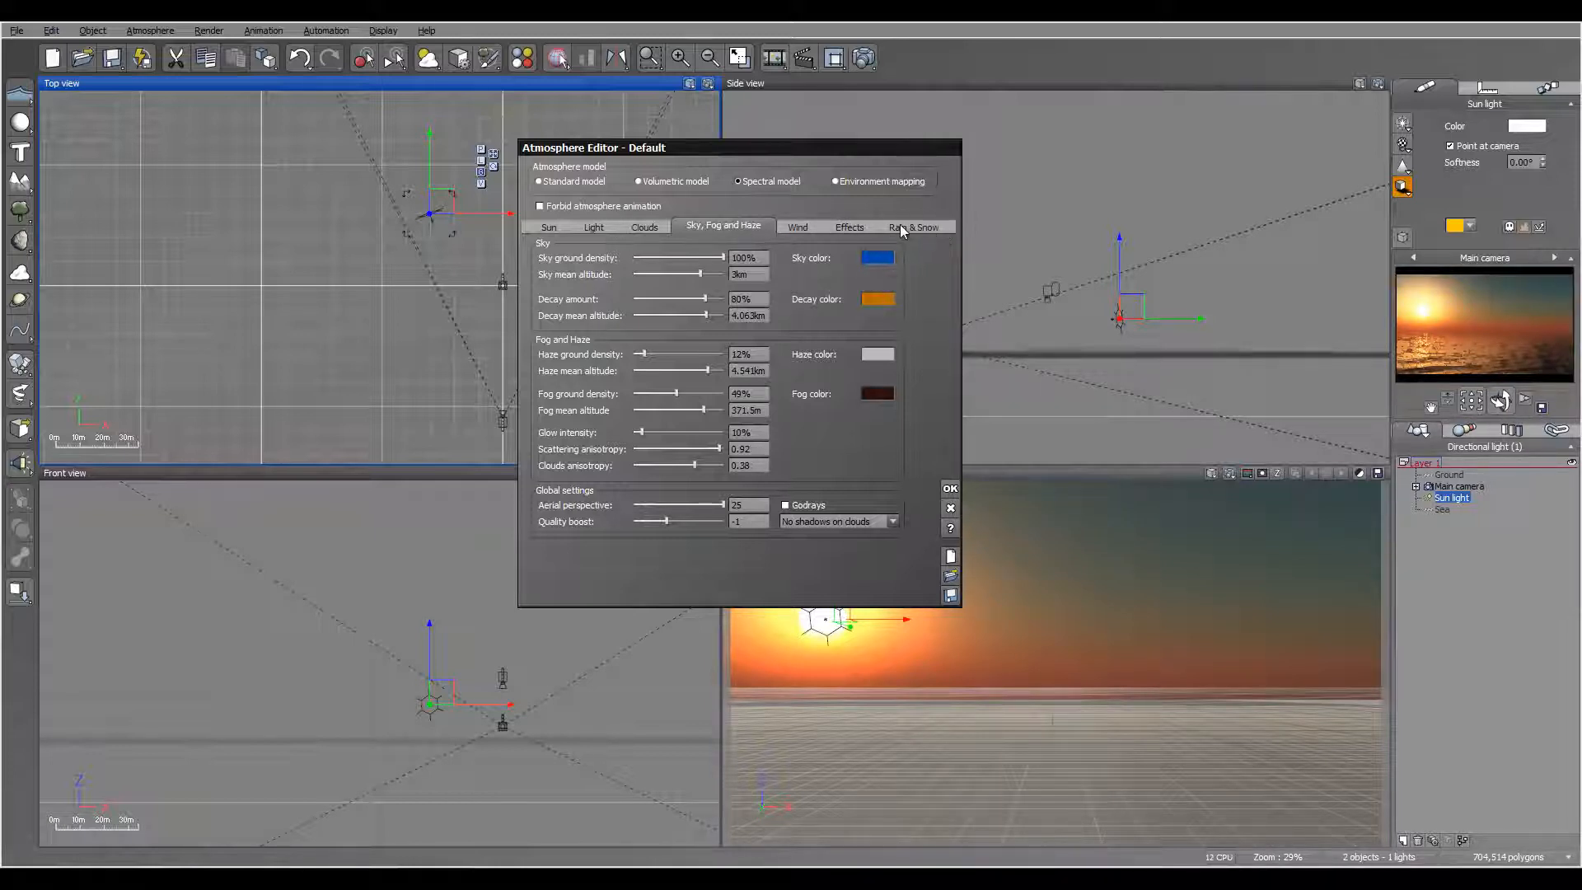
Step: Try a Threatening Cloud Front layer in the atmosphere's clouds
{"action": "left_click", "coordinate": [645, 226]}
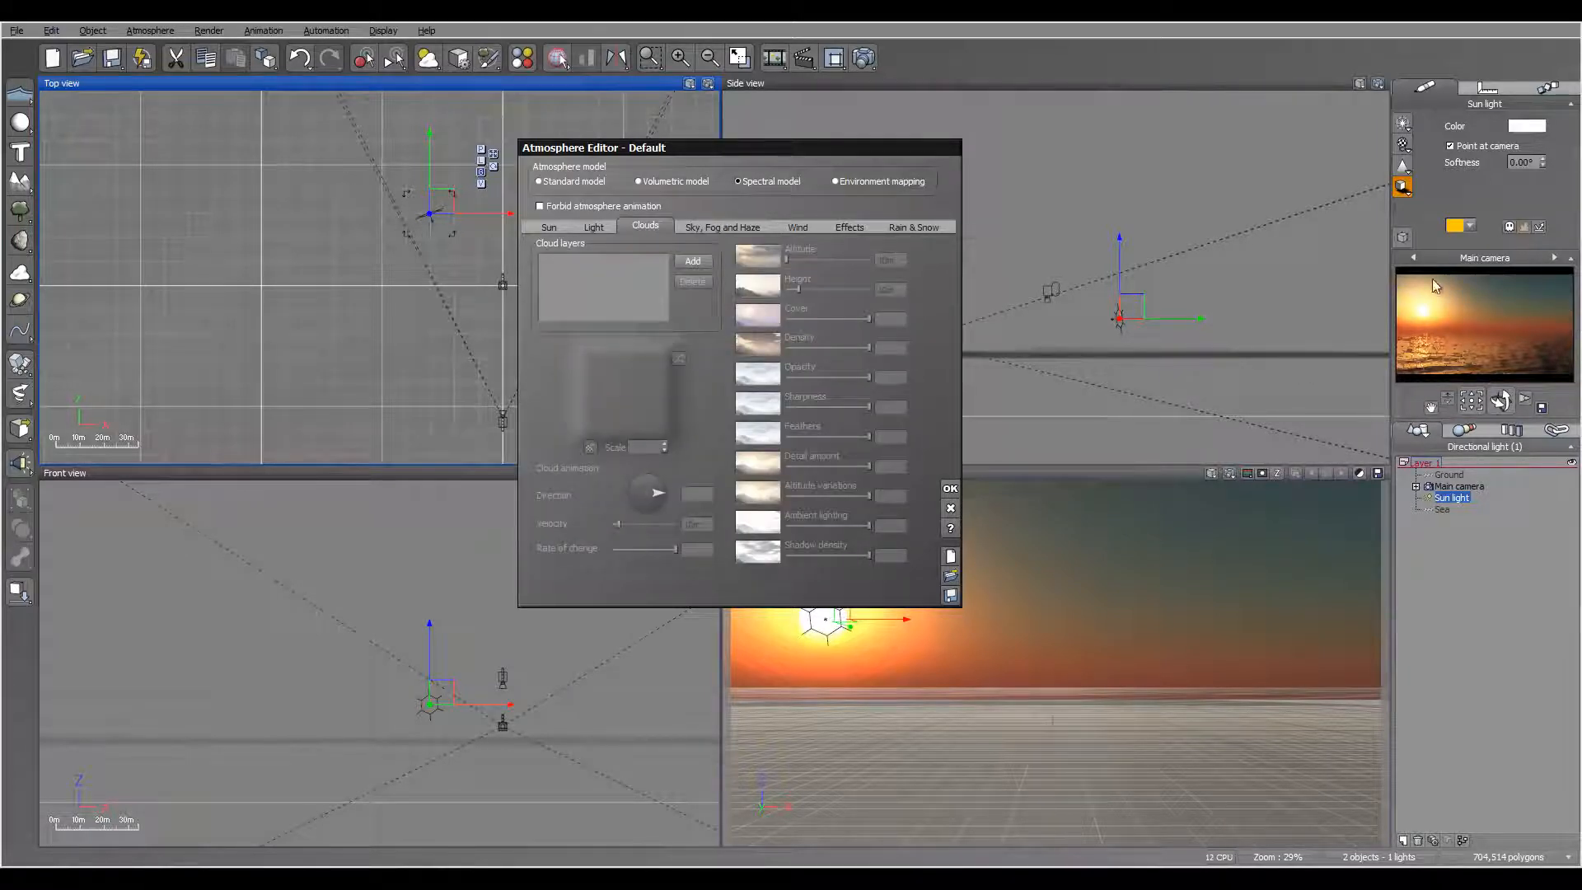
{"action": "left_click", "coordinate": [693, 261]}
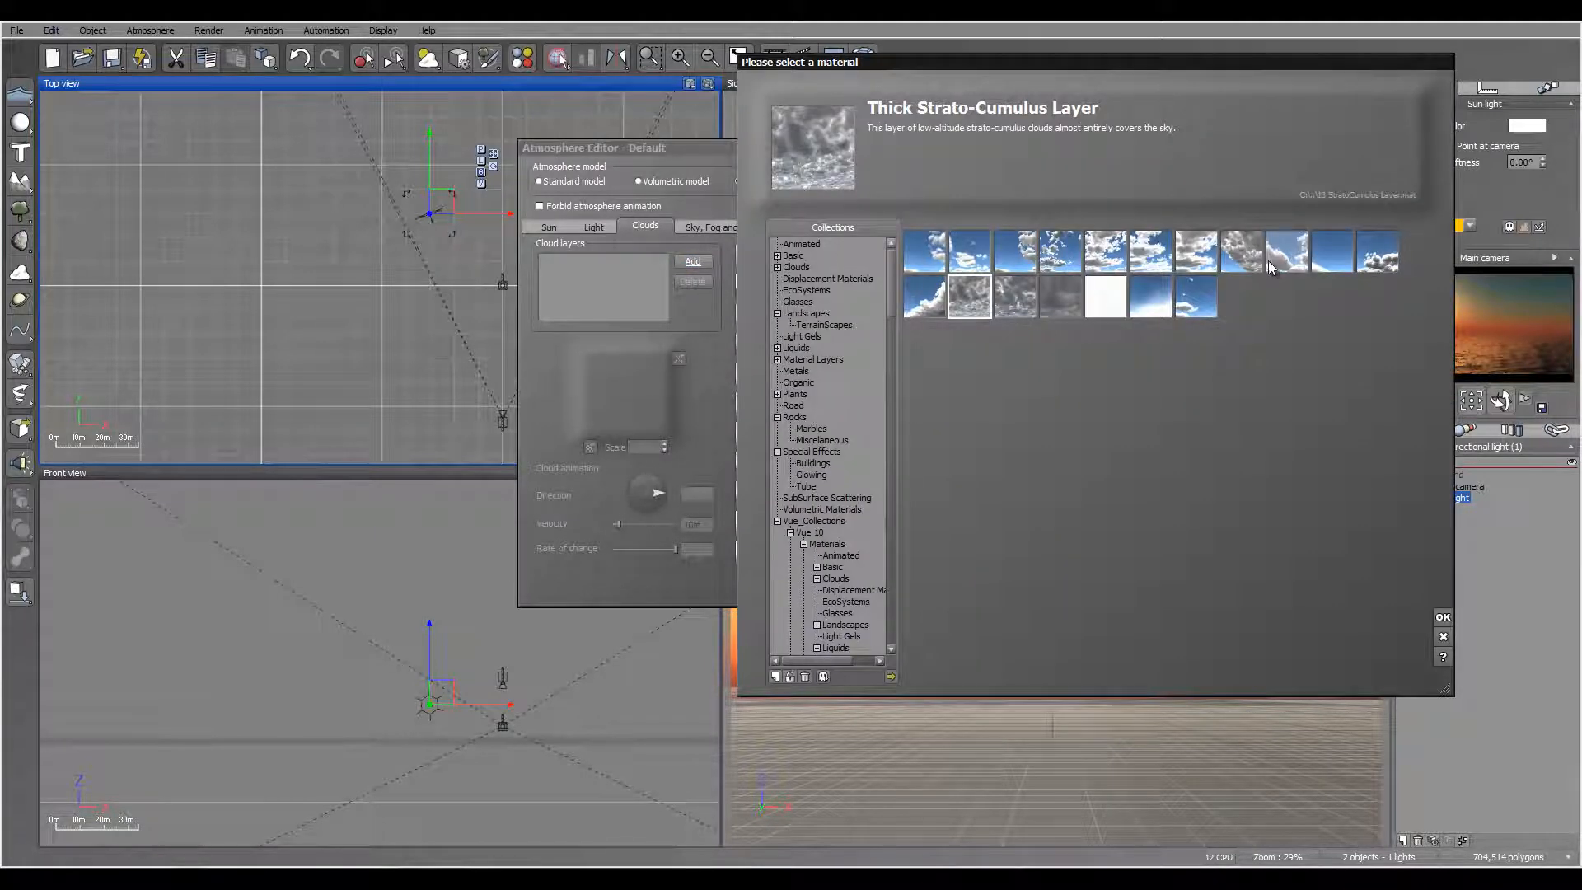
{"action": "left_click", "coordinate": [1245, 251]}
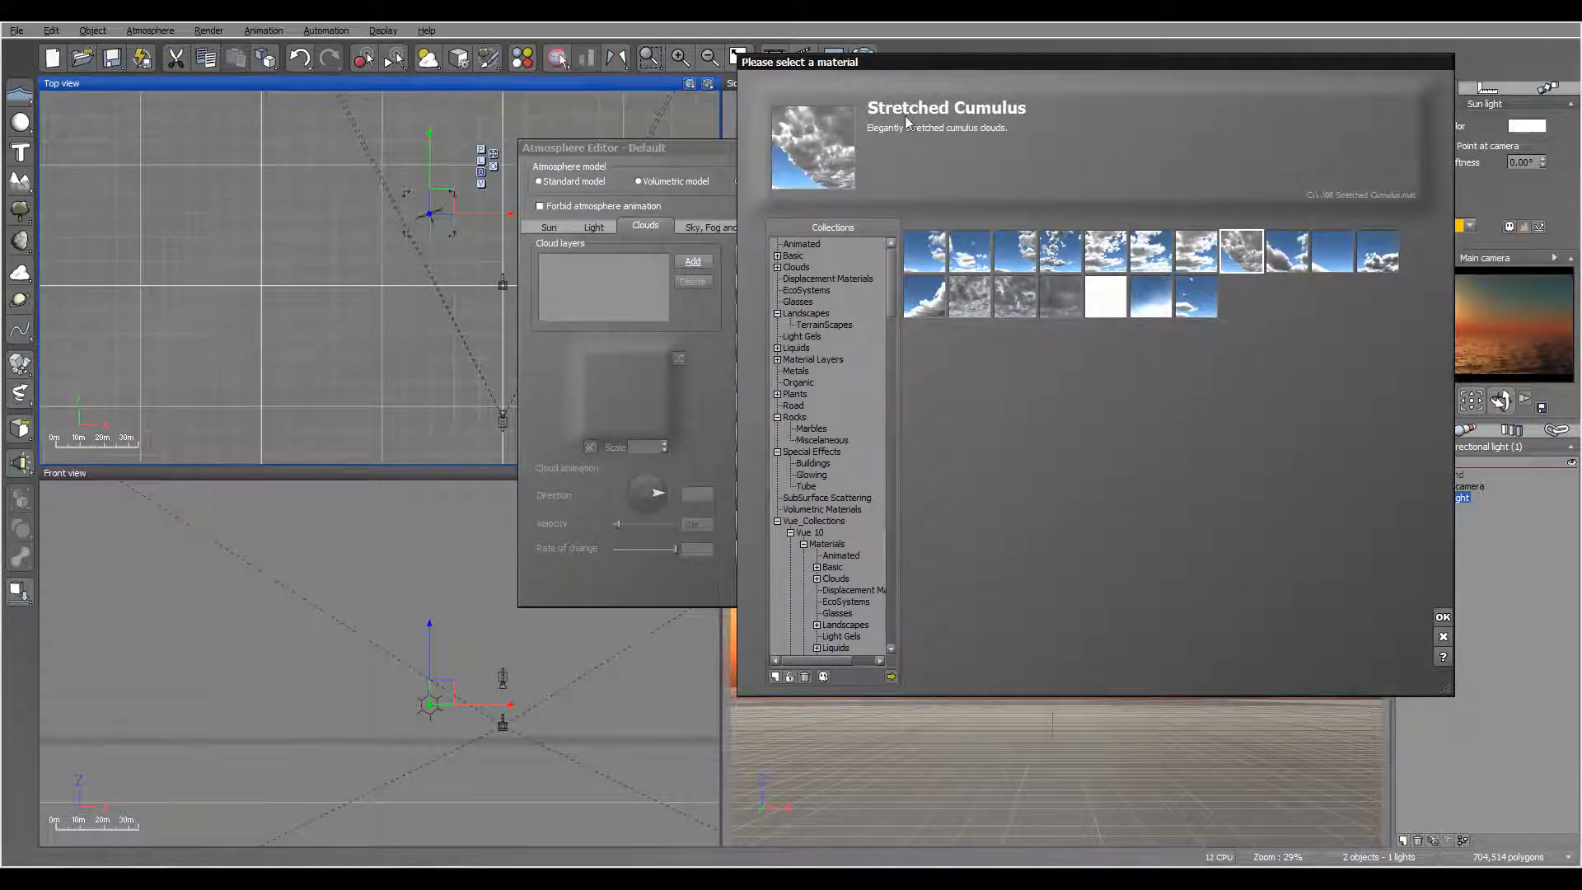
{"action": "left_click", "coordinate": [926, 296]}
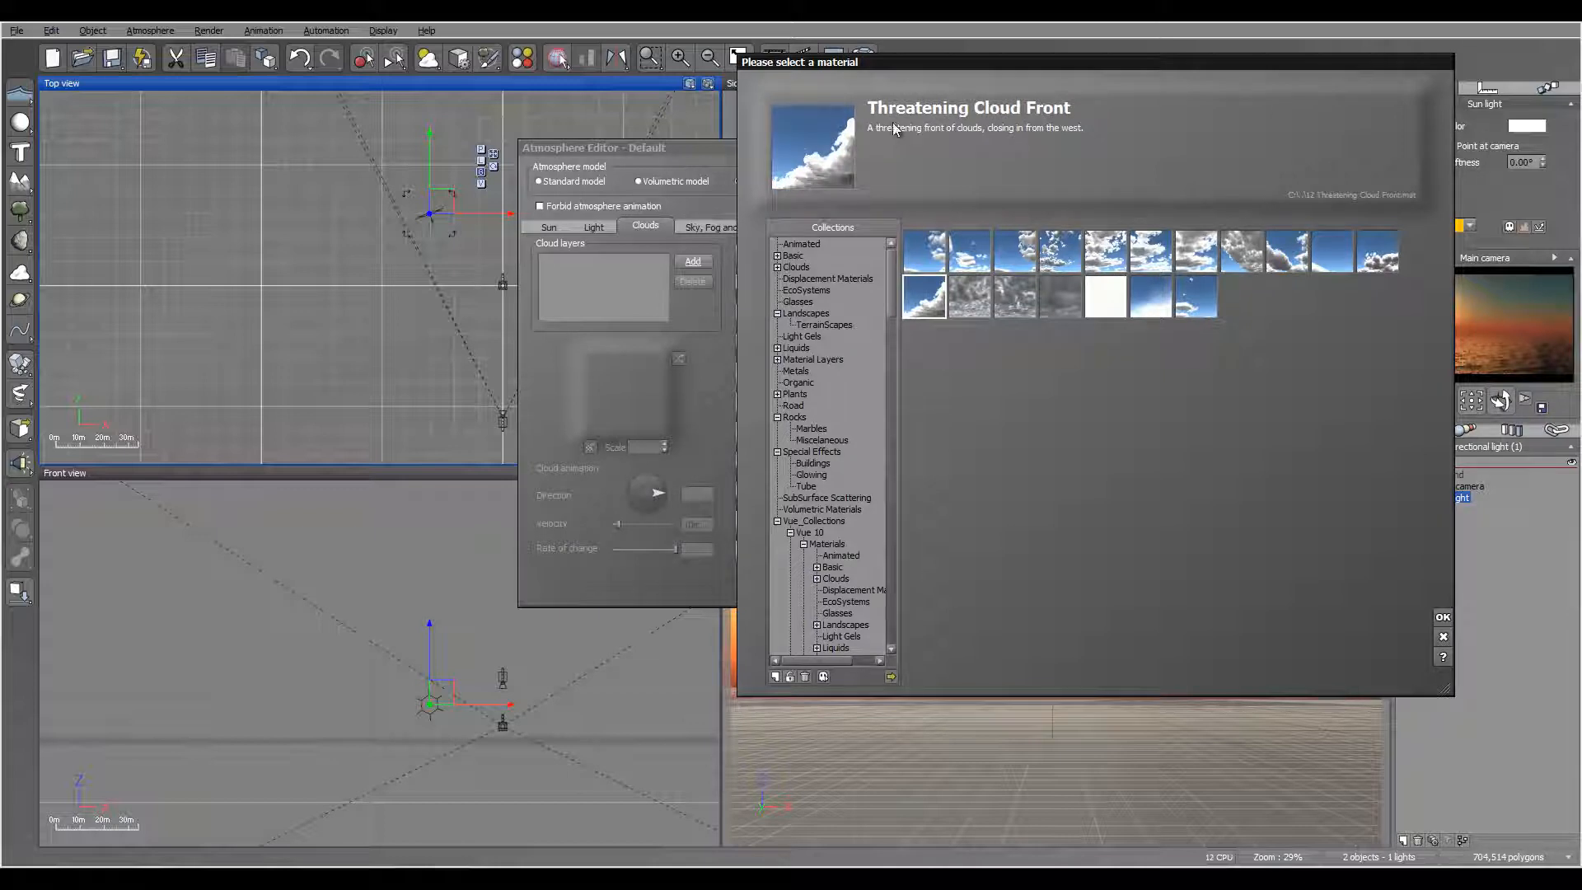
{"action": "left_click", "coordinate": [1443, 616]}
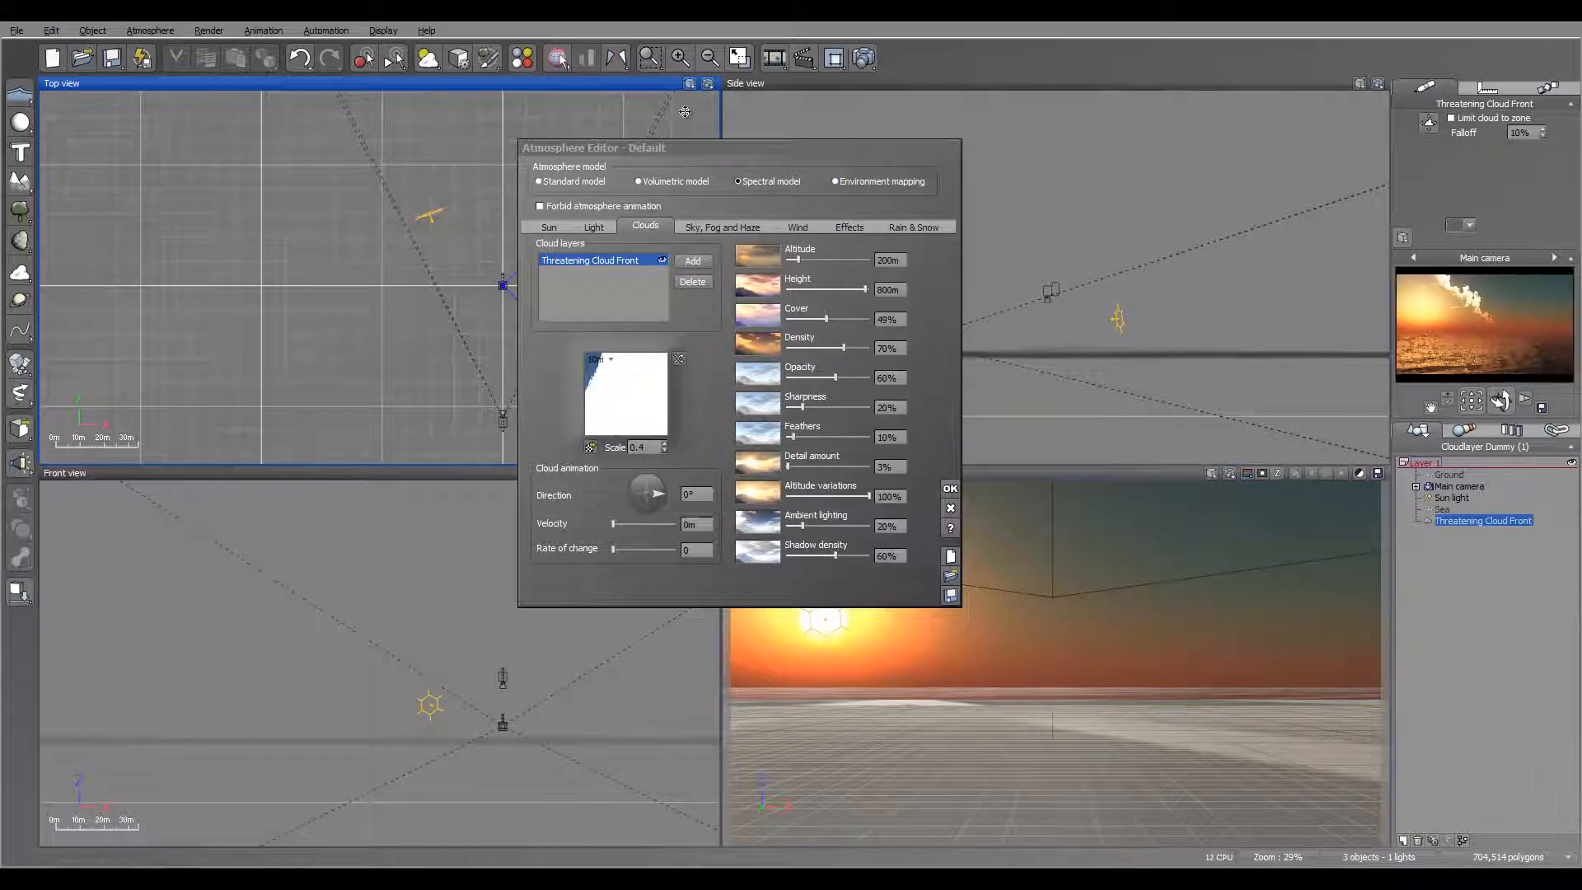
Step: Try rotating and moving the Threatening Cloud Front layer around the camera in the top view, and delete it
{"action": "left_click_drag", "start_coordinate": [665, 148], "coordinate": [889, 143]}
{"action": "right_click_drag", "start_coordinate": [492, 334], "coordinate": [488, 284]}
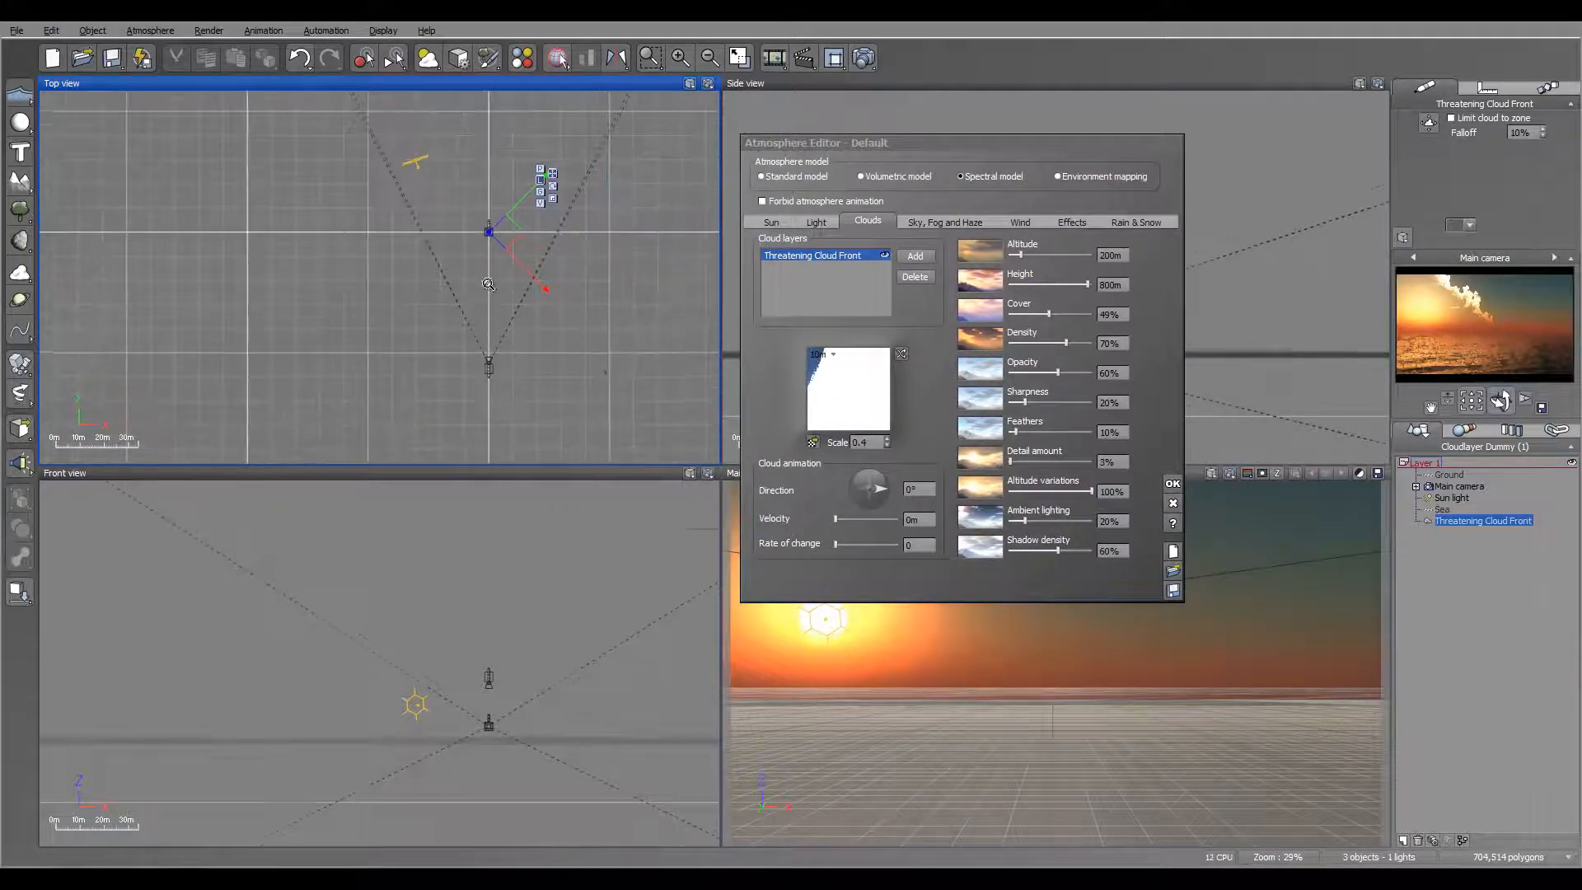
{"action": "scroll", "coordinate": [489, 284], "scroll_direction": "down", "scroll_amount": 10}
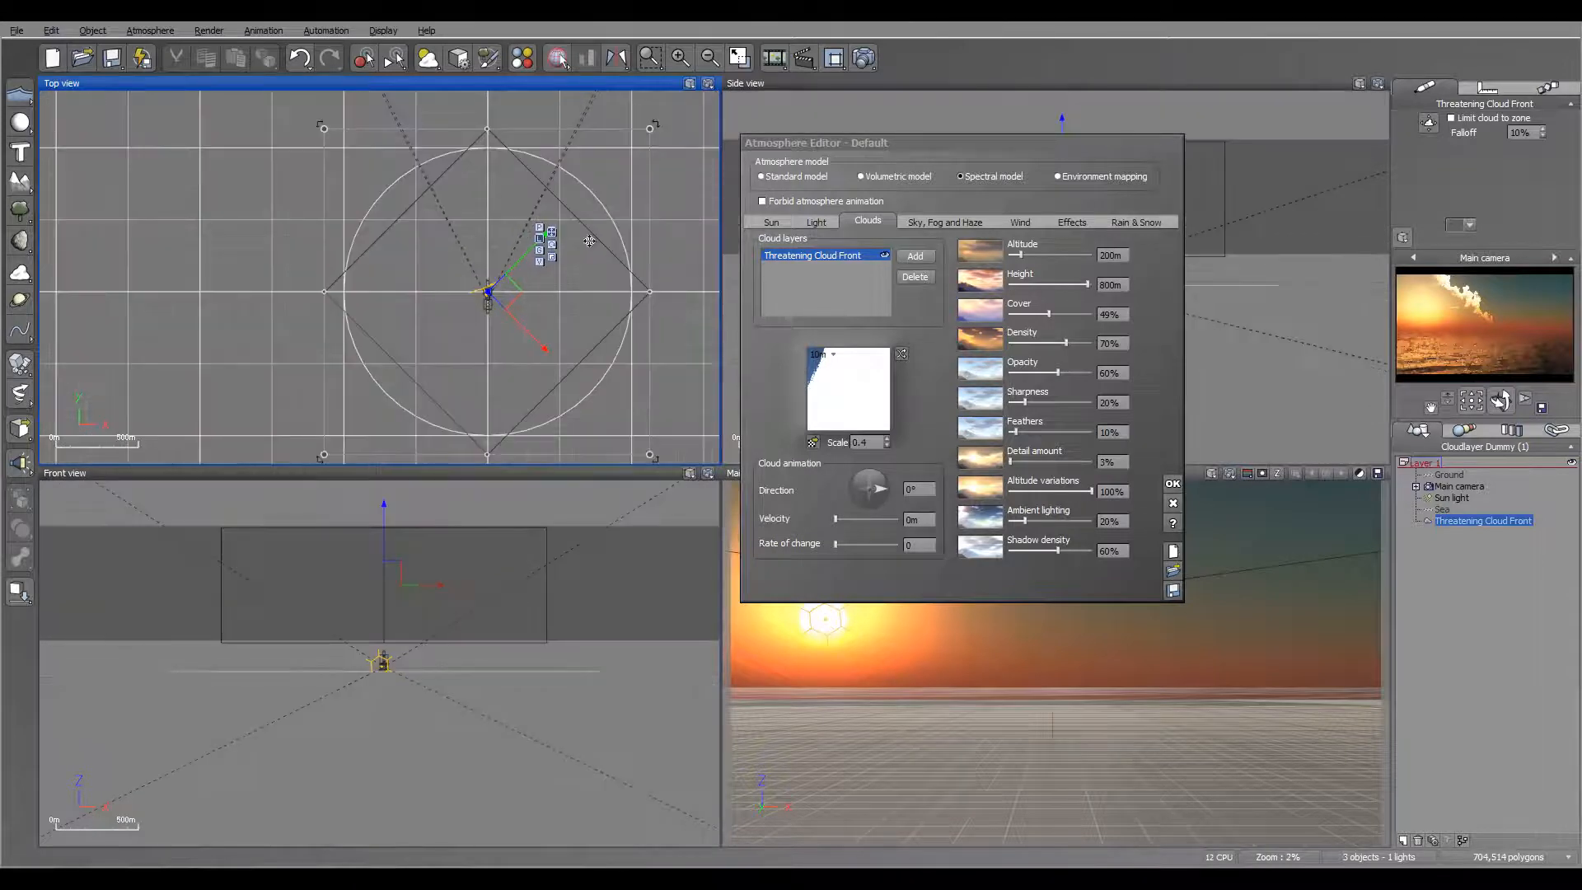
{"action": "left_click_drag", "start_coordinate": [667, 449], "coordinate": [528, 169]}
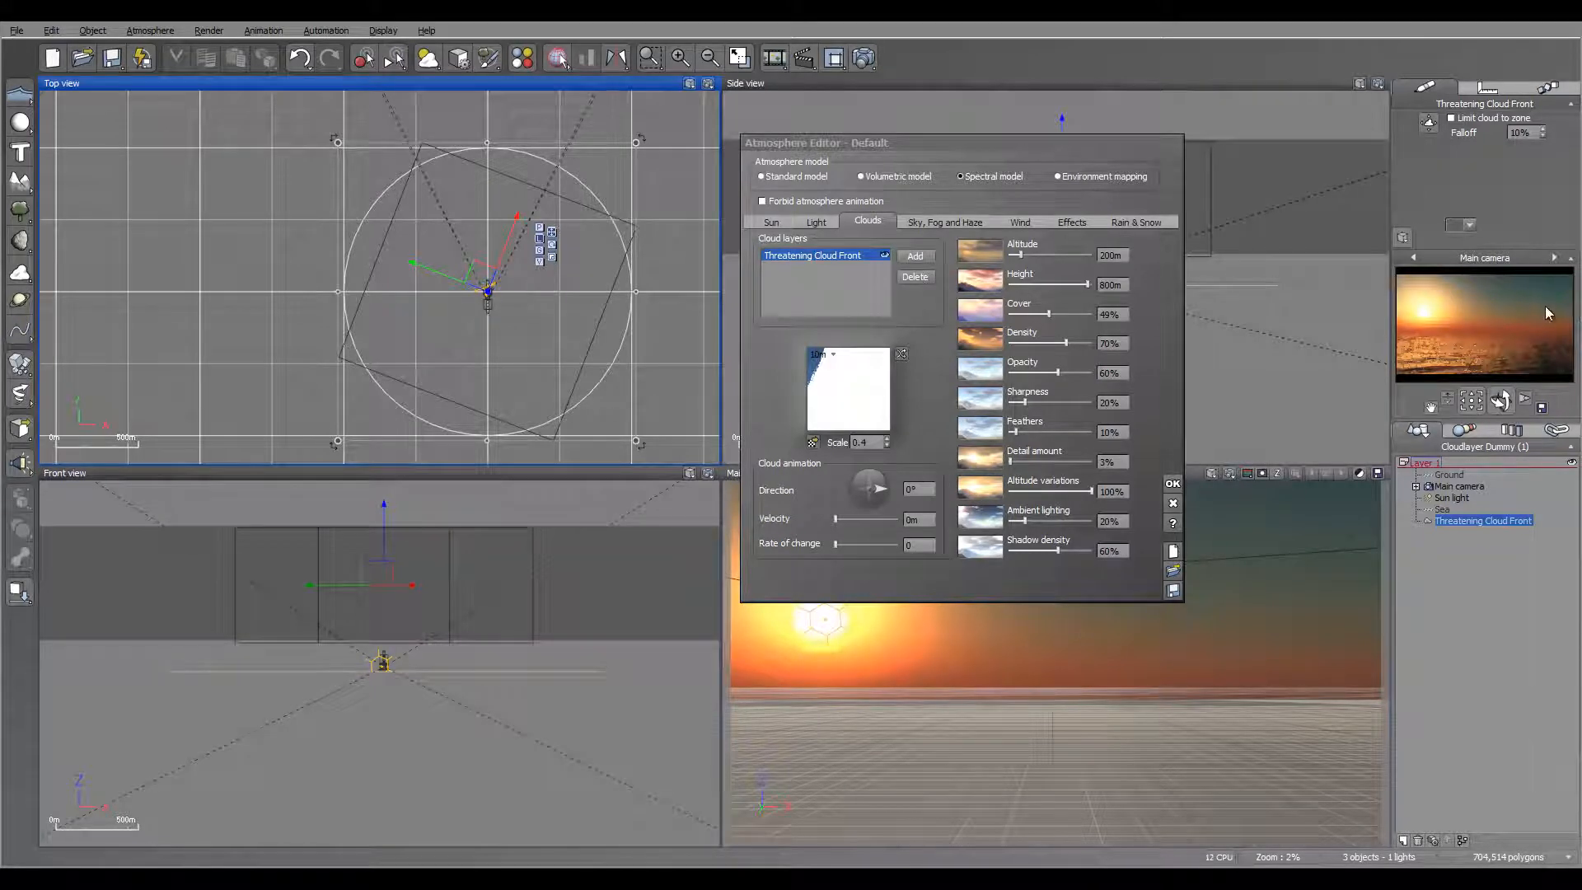
{"action": "left_click_drag", "start_coordinate": [651, 451], "coordinate": [659, 352]}
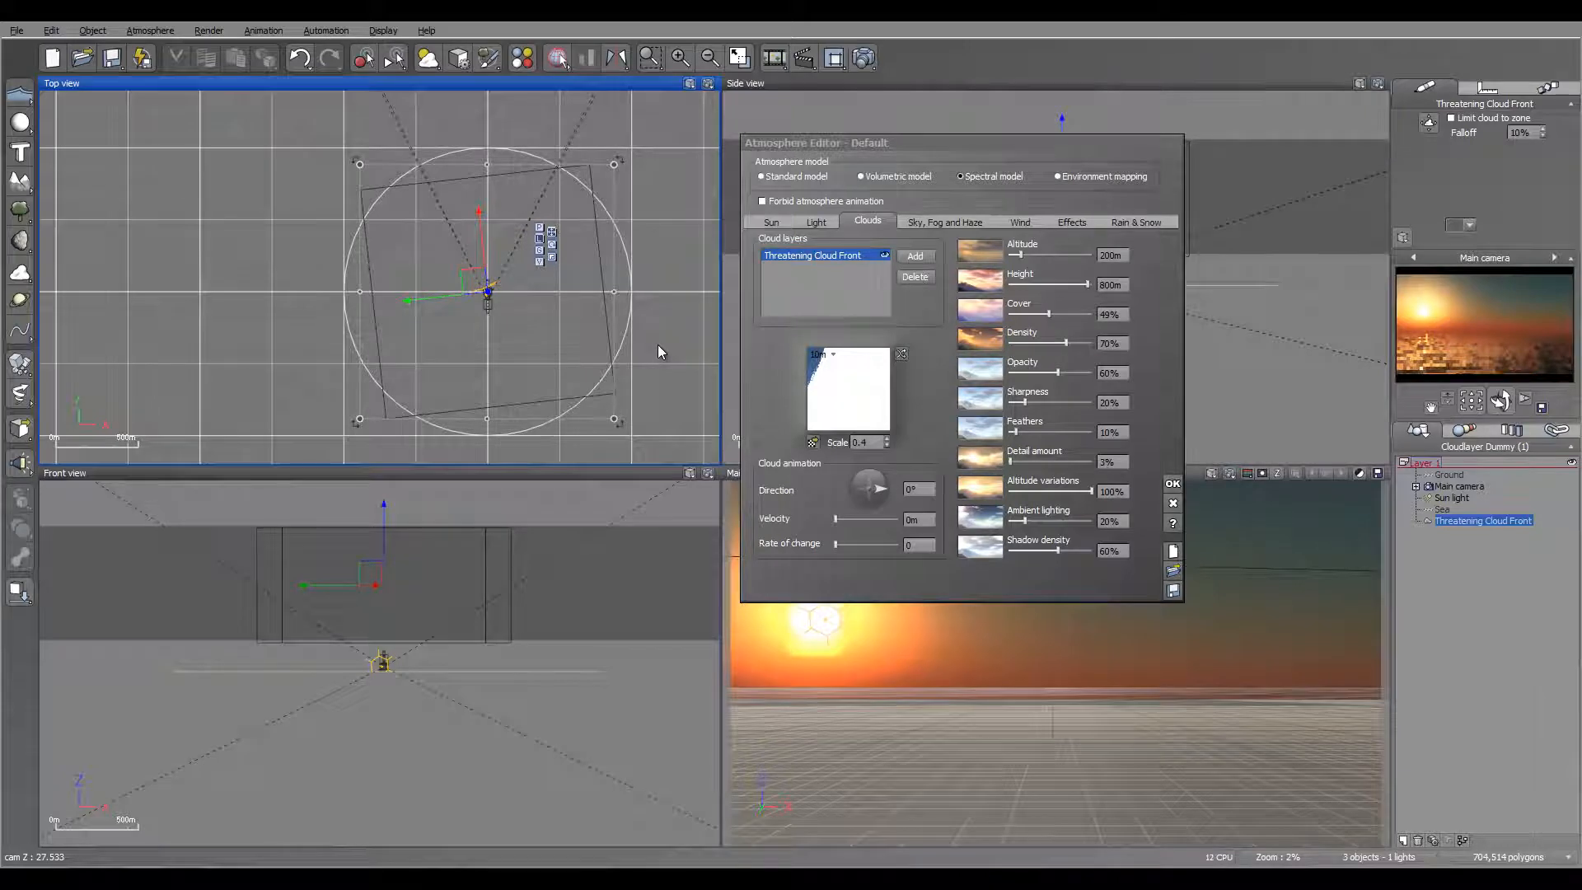
{"action": "left_click_drag", "start_coordinate": [480, 280], "coordinate": [321, 227]}
{"action": "scroll", "coordinate": [446, 273], "scroll_direction": "down", "scroll_amount": 5}
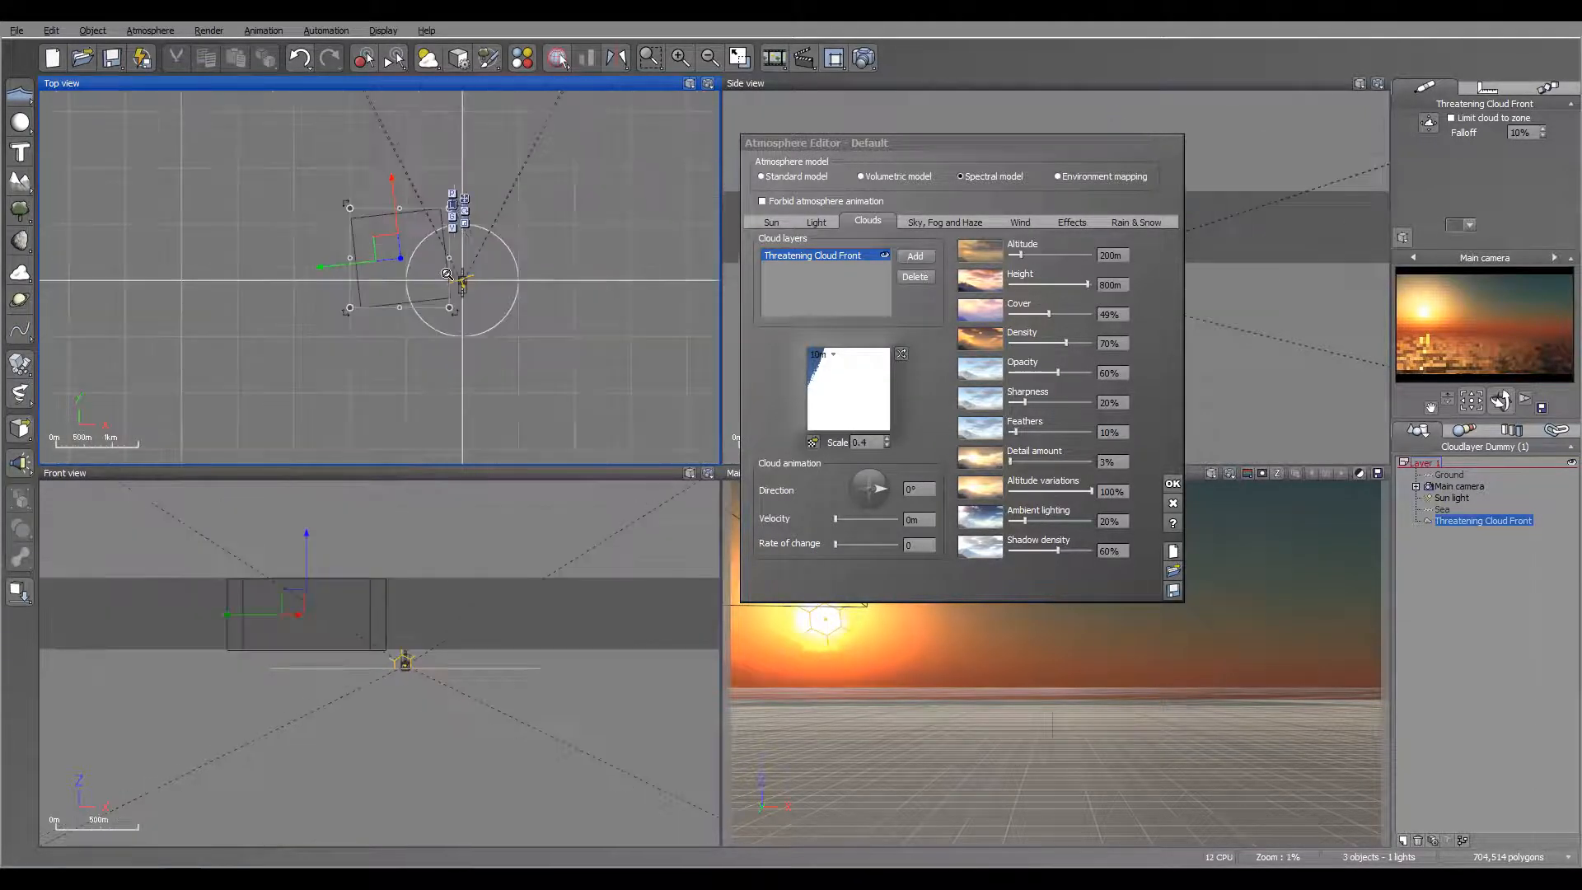
{"action": "left_click_drag", "start_coordinate": [418, 260], "coordinate": [449, 278]}
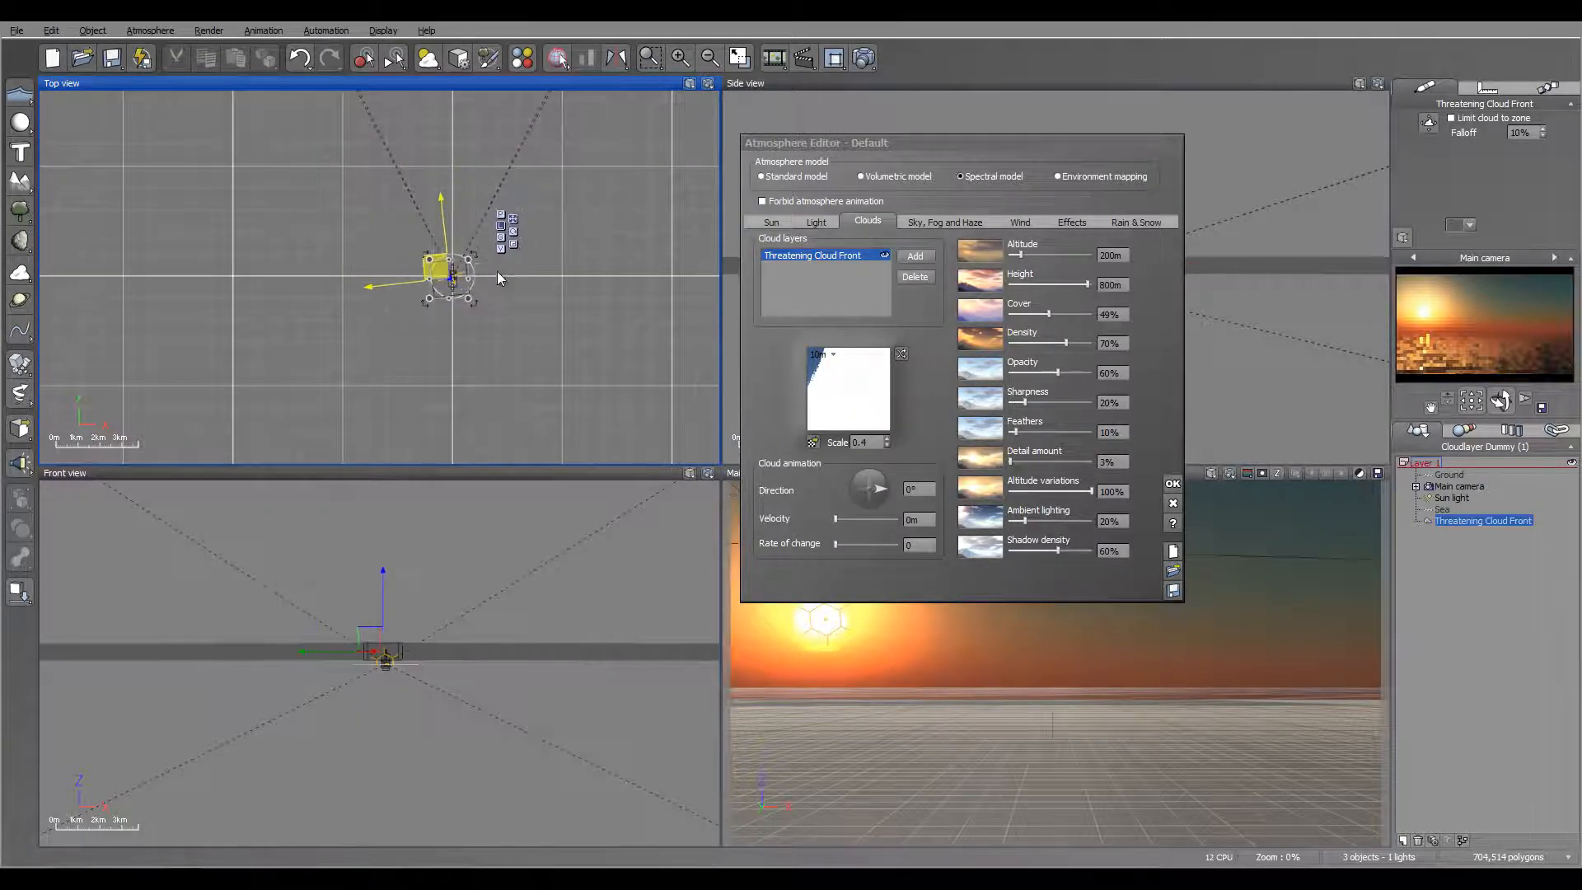
{"action": "scroll", "coordinate": [416, 283], "scroll_direction": "up", "scroll_amount": 4}
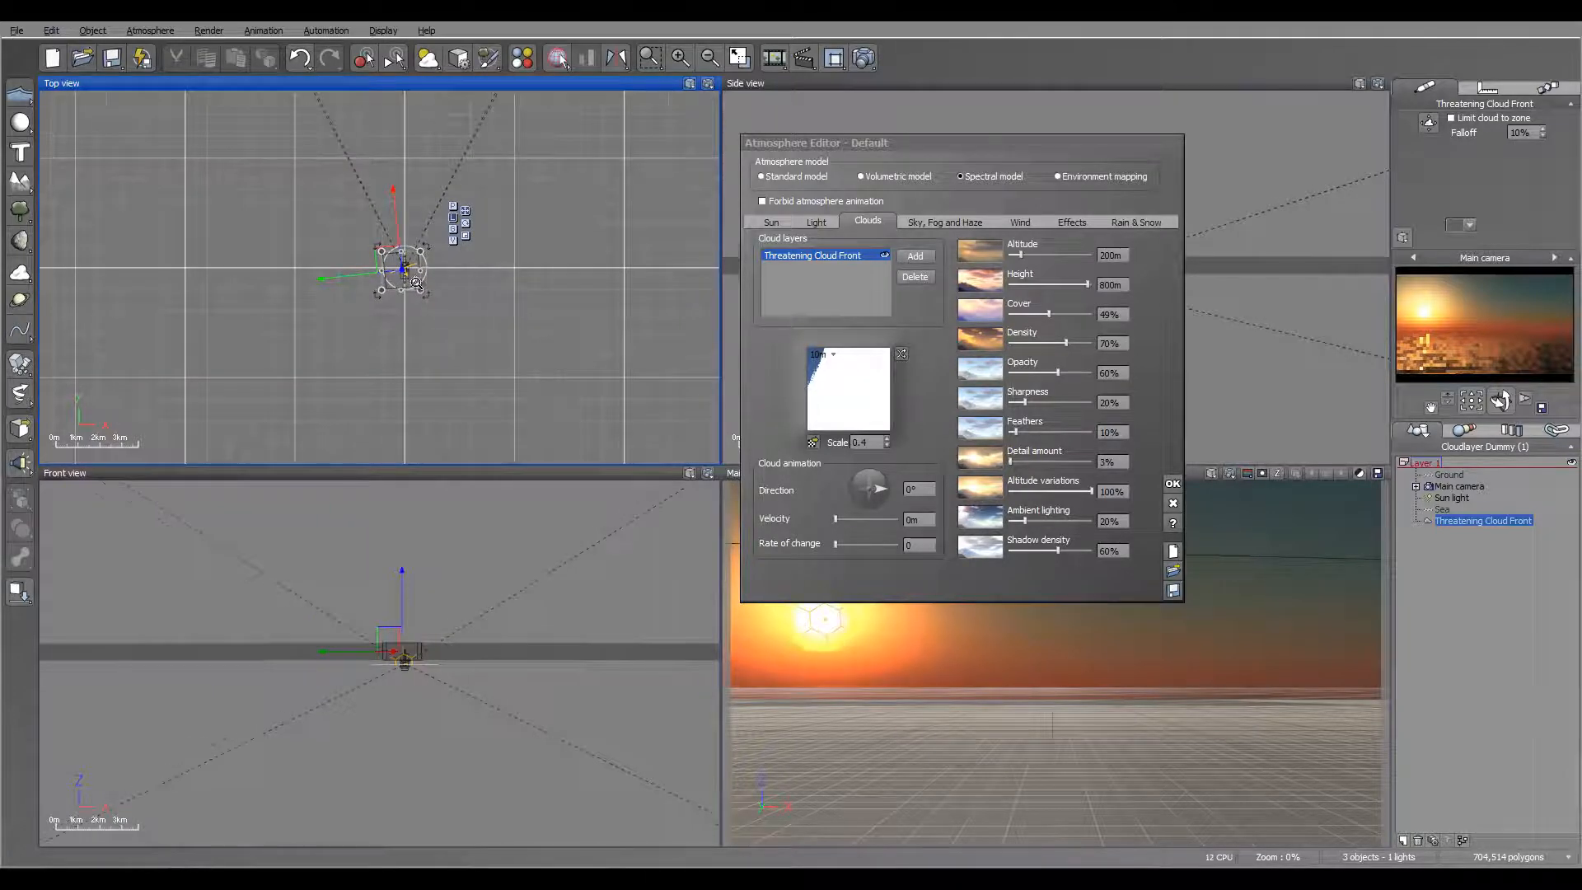
{"action": "left_click", "coordinate": [914, 277]}
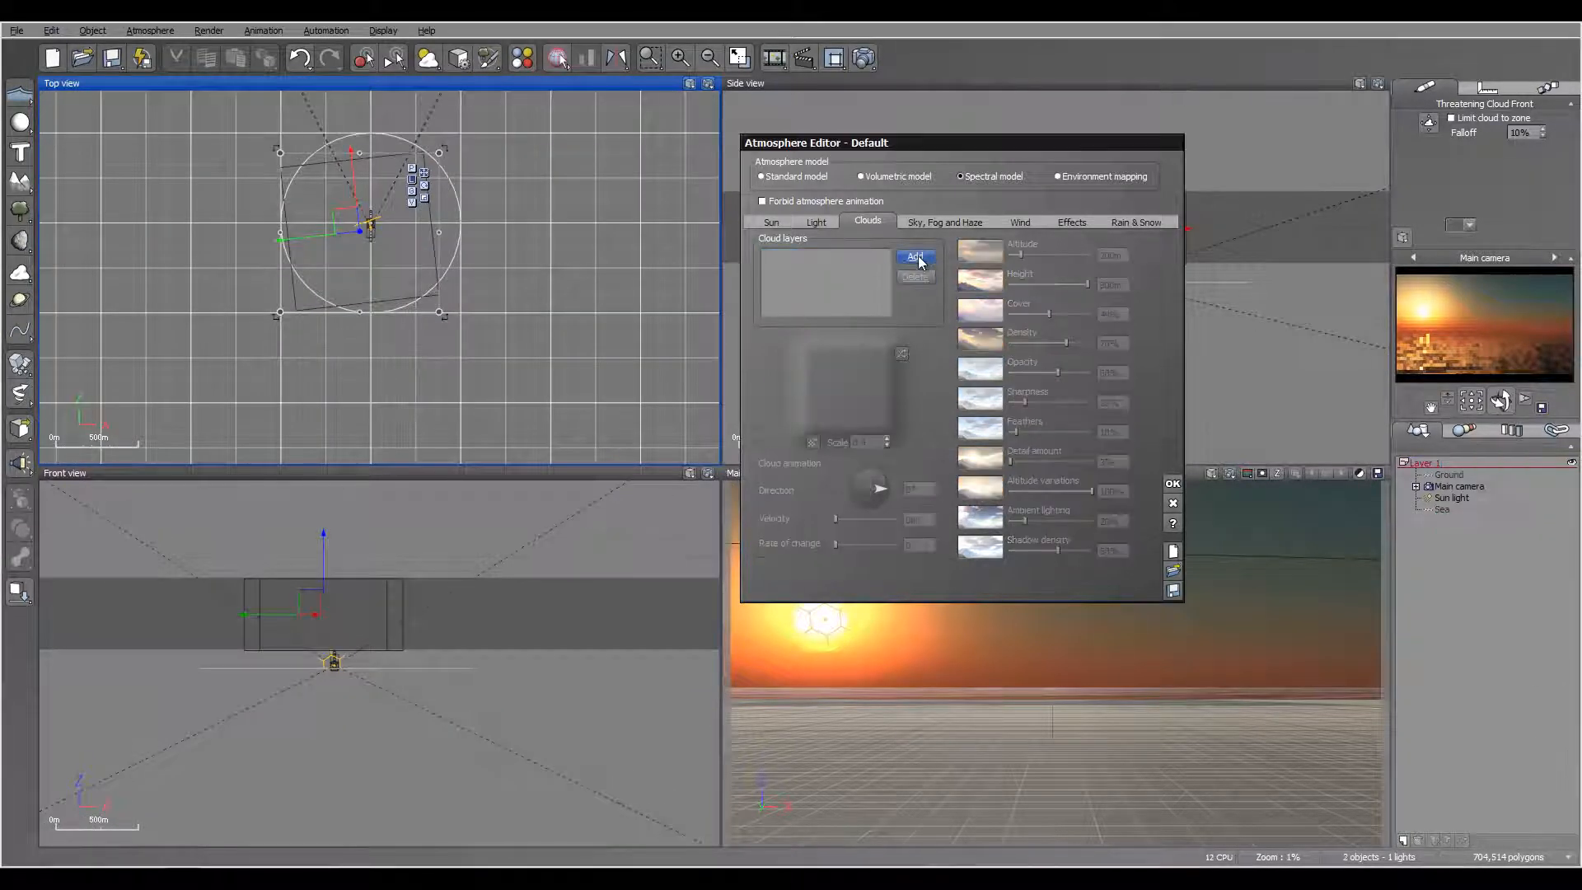
Step: Add a Stretched Cumulus cloud layer to the atmosphere
{"action": "left_click", "coordinate": [915, 255]}
{"action": "left_click", "coordinate": [1241, 251]}
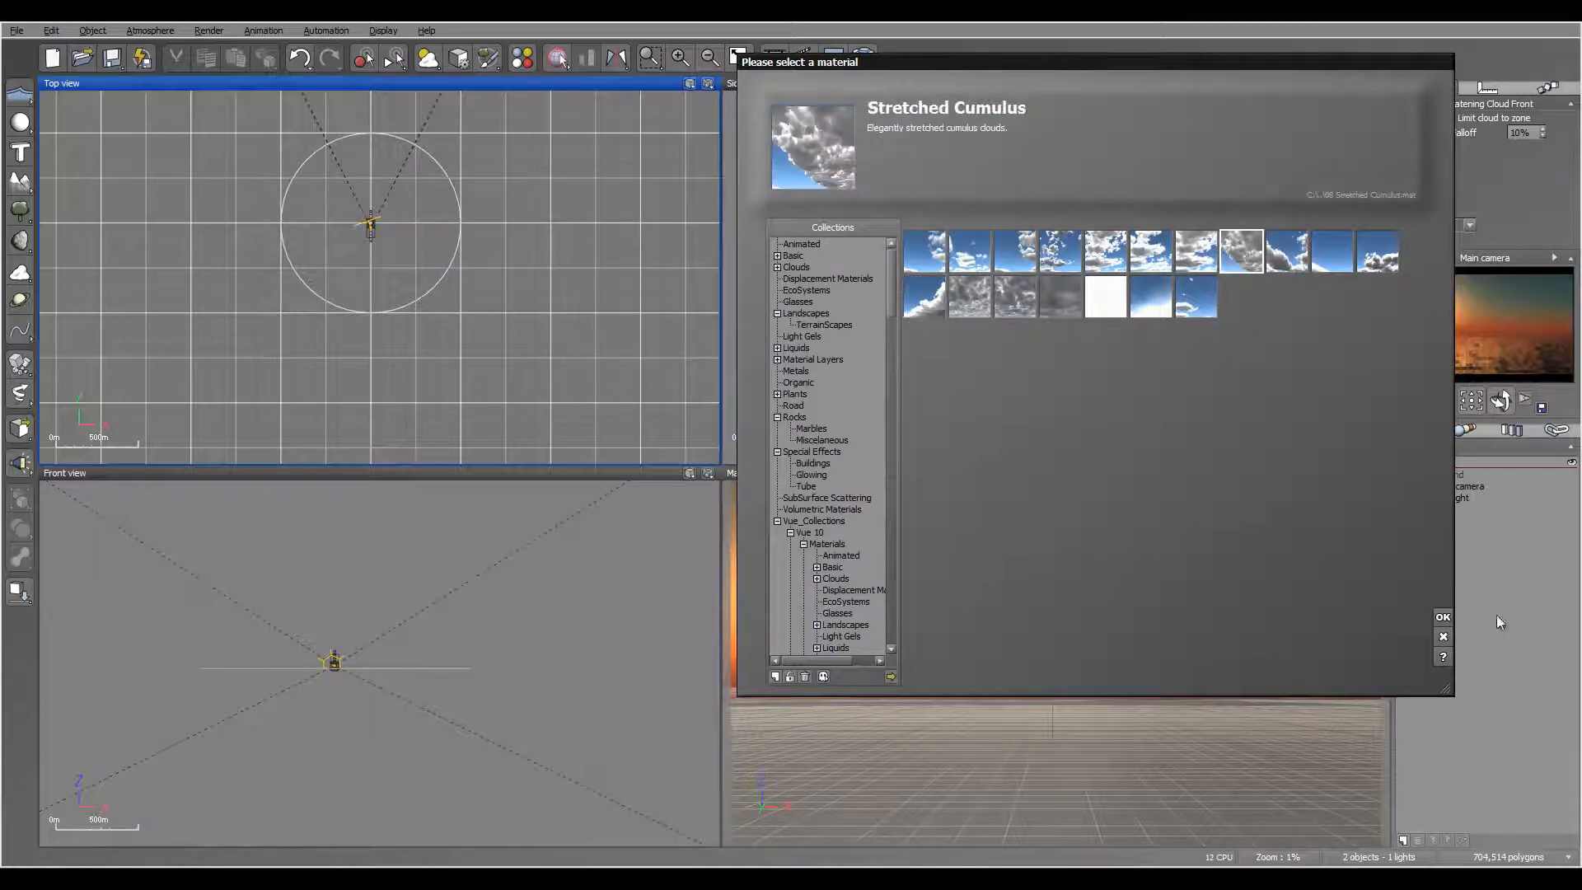
{"action": "left_click", "coordinate": [1445, 620]}
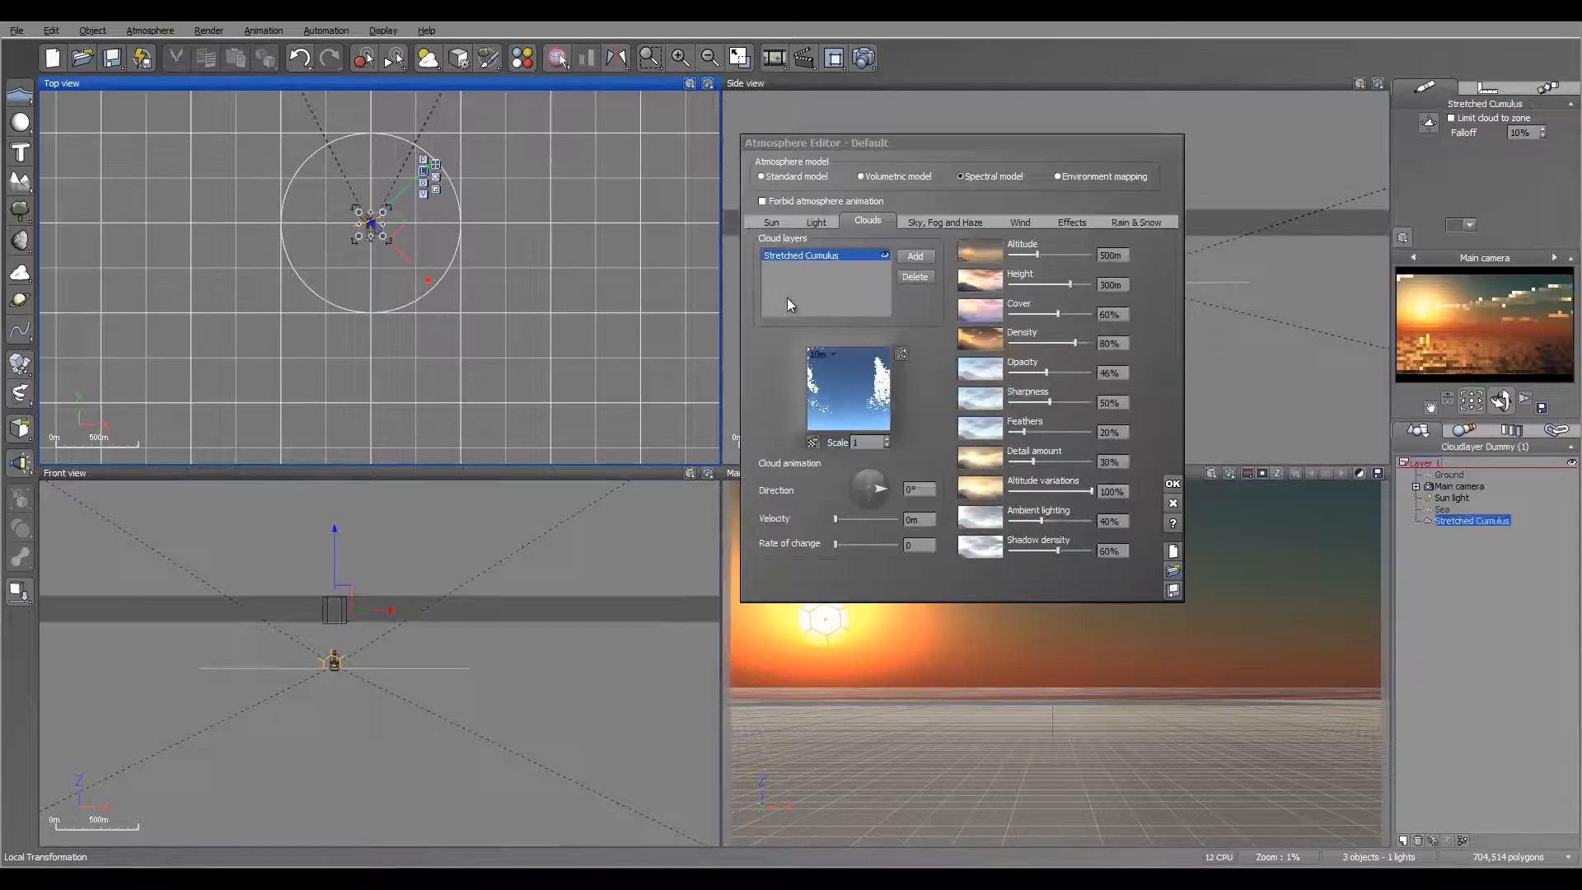
Step: Rotate the Stretched Cumulus layer slightly clockwise in the top view
{"action": "scroll", "coordinate": [499, 254], "scroll_direction": "up", "scroll_amount": 4}
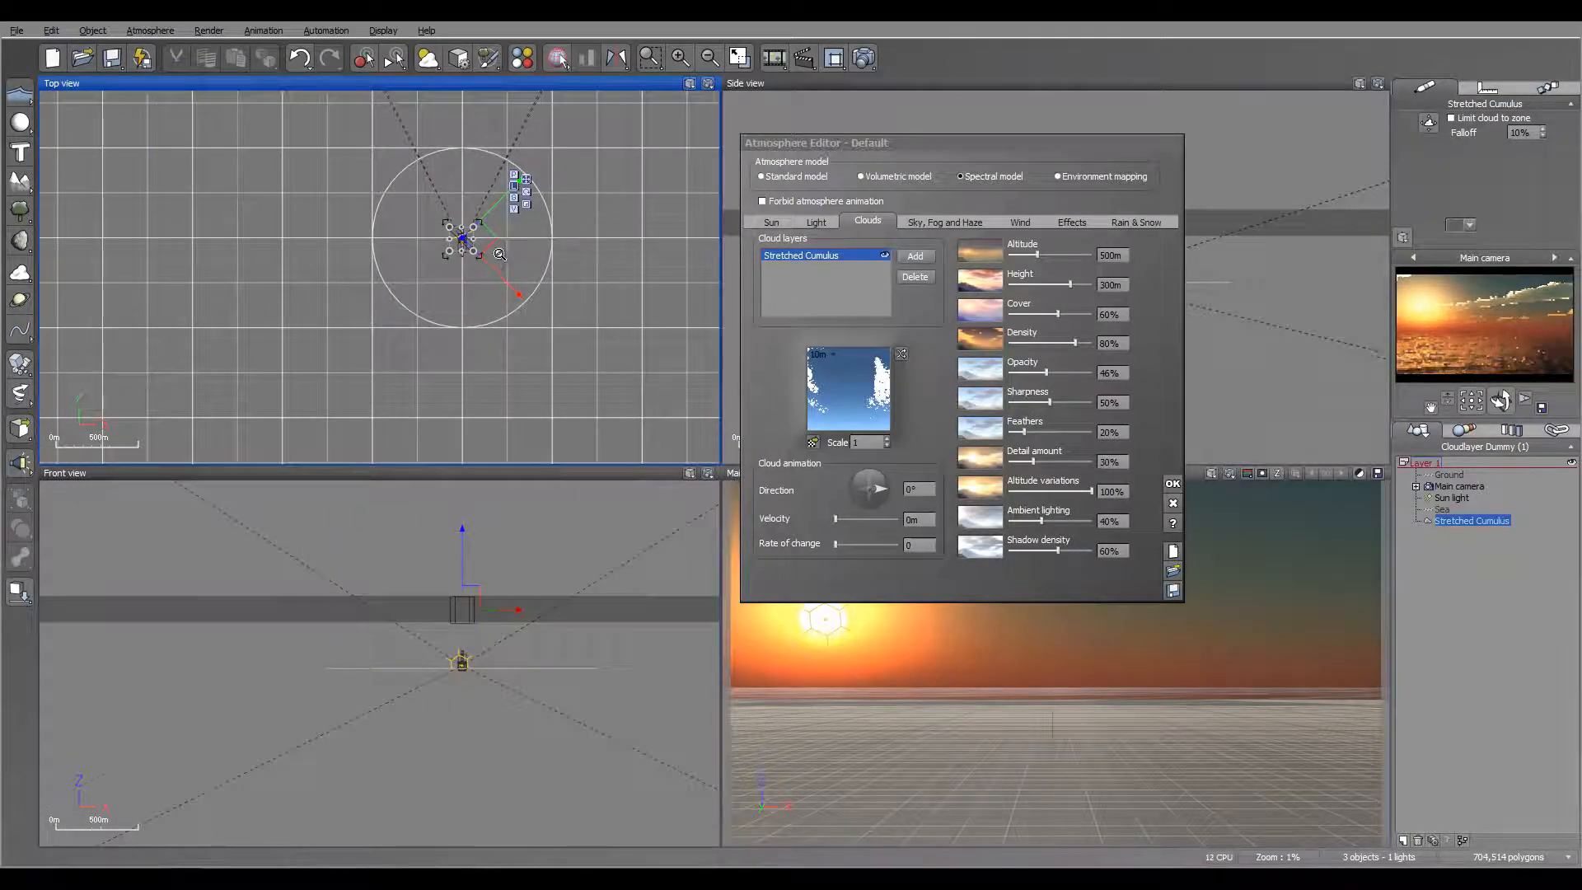
{"action": "right_click_drag", "start_coordinate": [472, 259], "coordinate": [481, 271]}
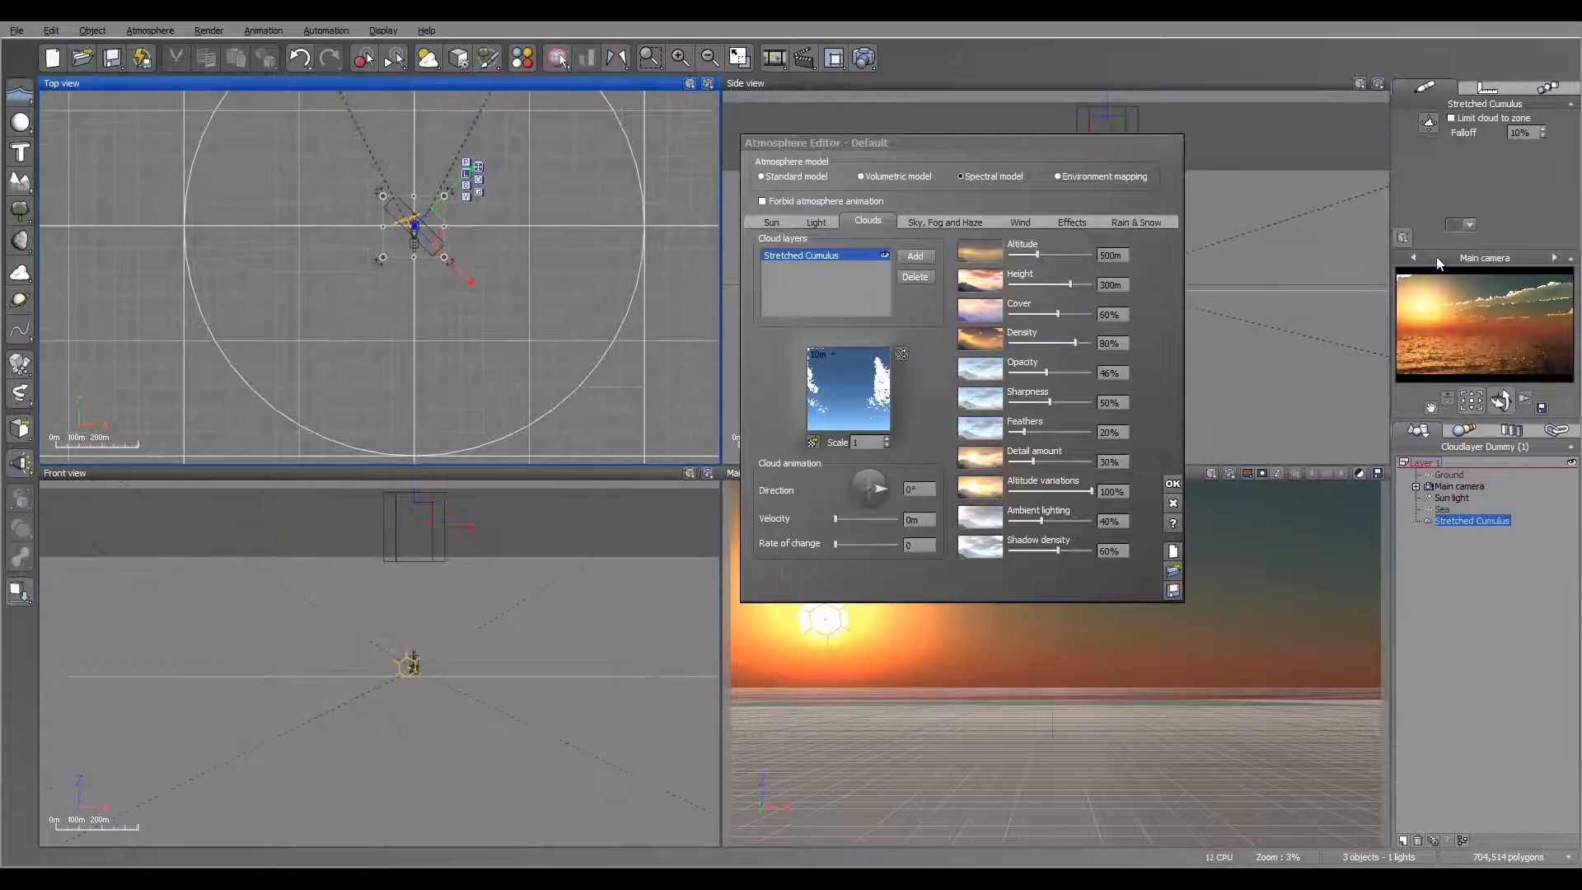
{"action": "scroll", "coordinate": [537, 224], "scroll_direction": "up", "scroll_amount": 4}
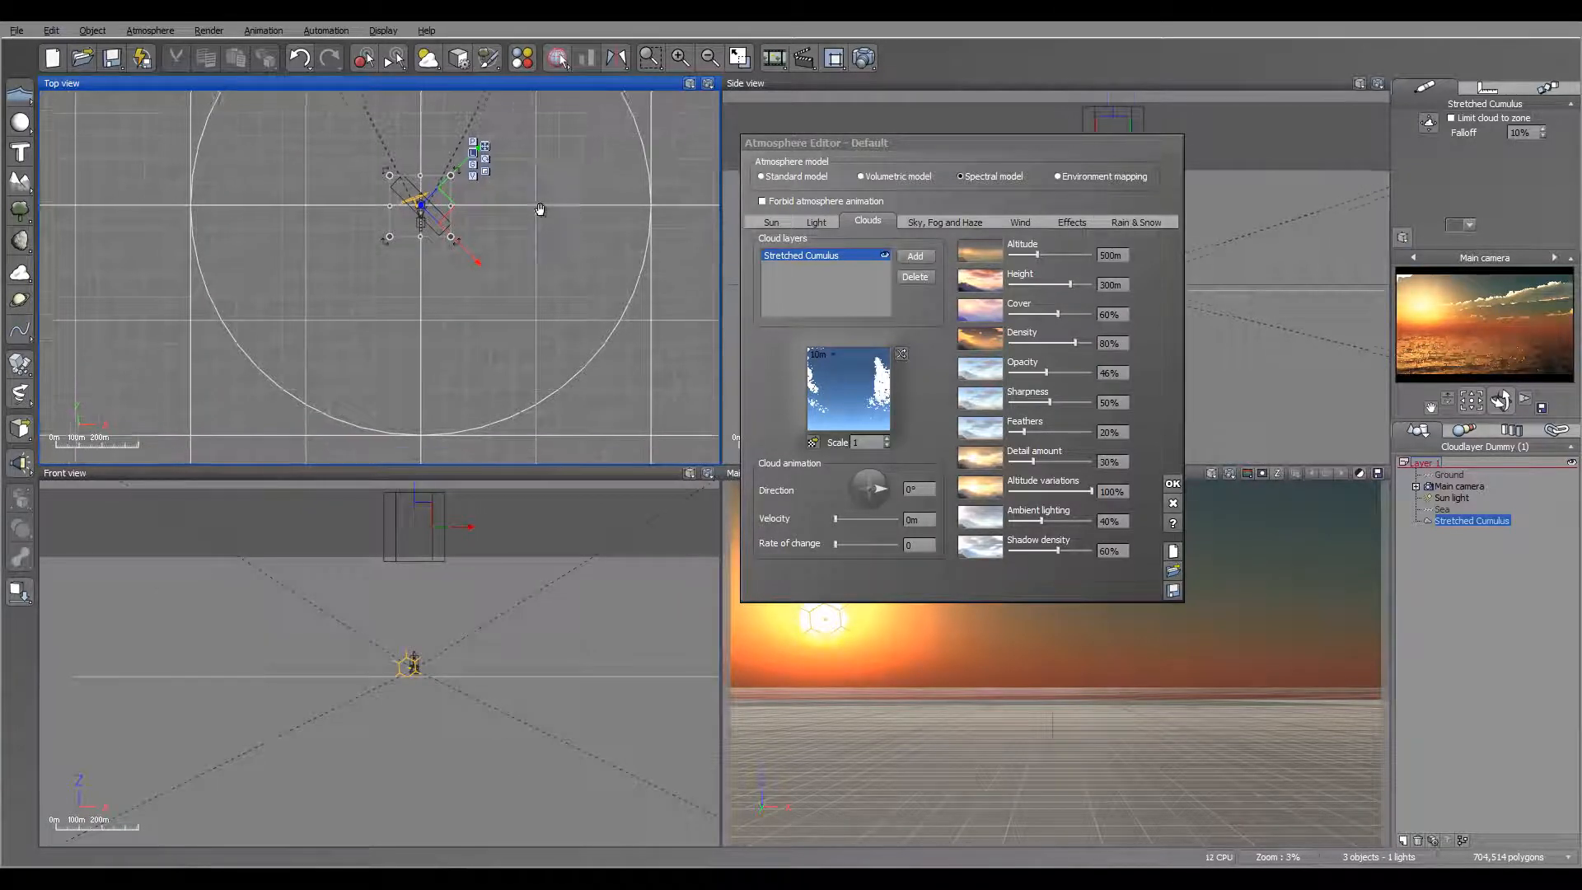
{"action": "right_click_drag", "start_coordinate": [448, 214], "coordinate": [538, 247]}
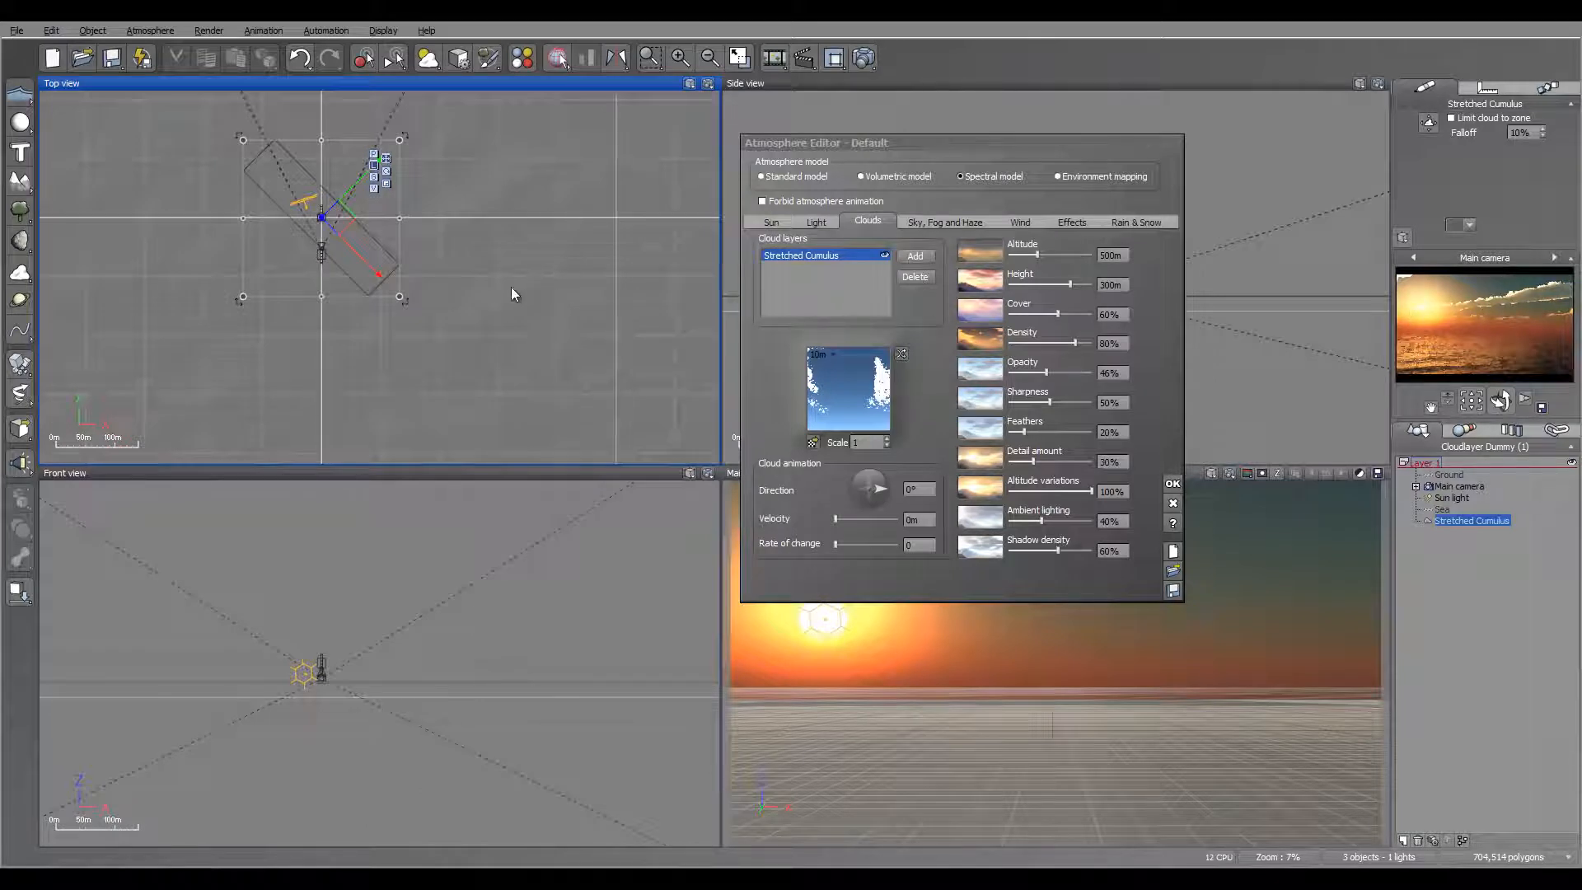
{"action": "left_click_drag", "start_coordinate": [416, 311], "coordinate": [399, 326]}
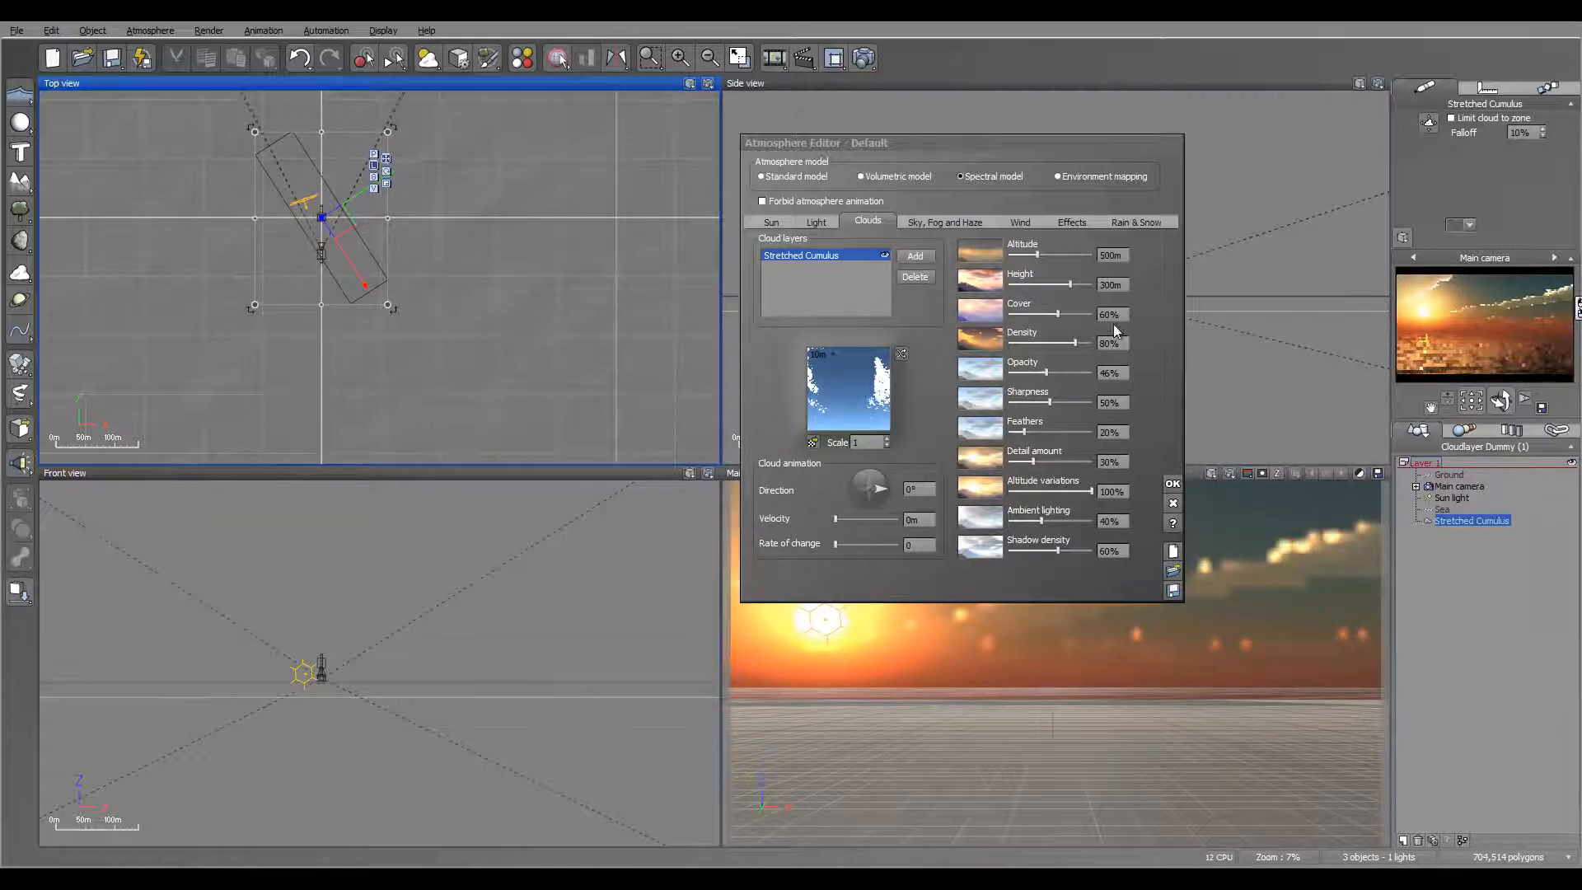
Step: Set the Stretched Cumulus layer's detail amount to 72%, opacity to 100%, density to 13% and scale to 1.6
{"action": "left_click_drag", "start_coordinate": [1041, 465], "coordinate": [1075, 464]}
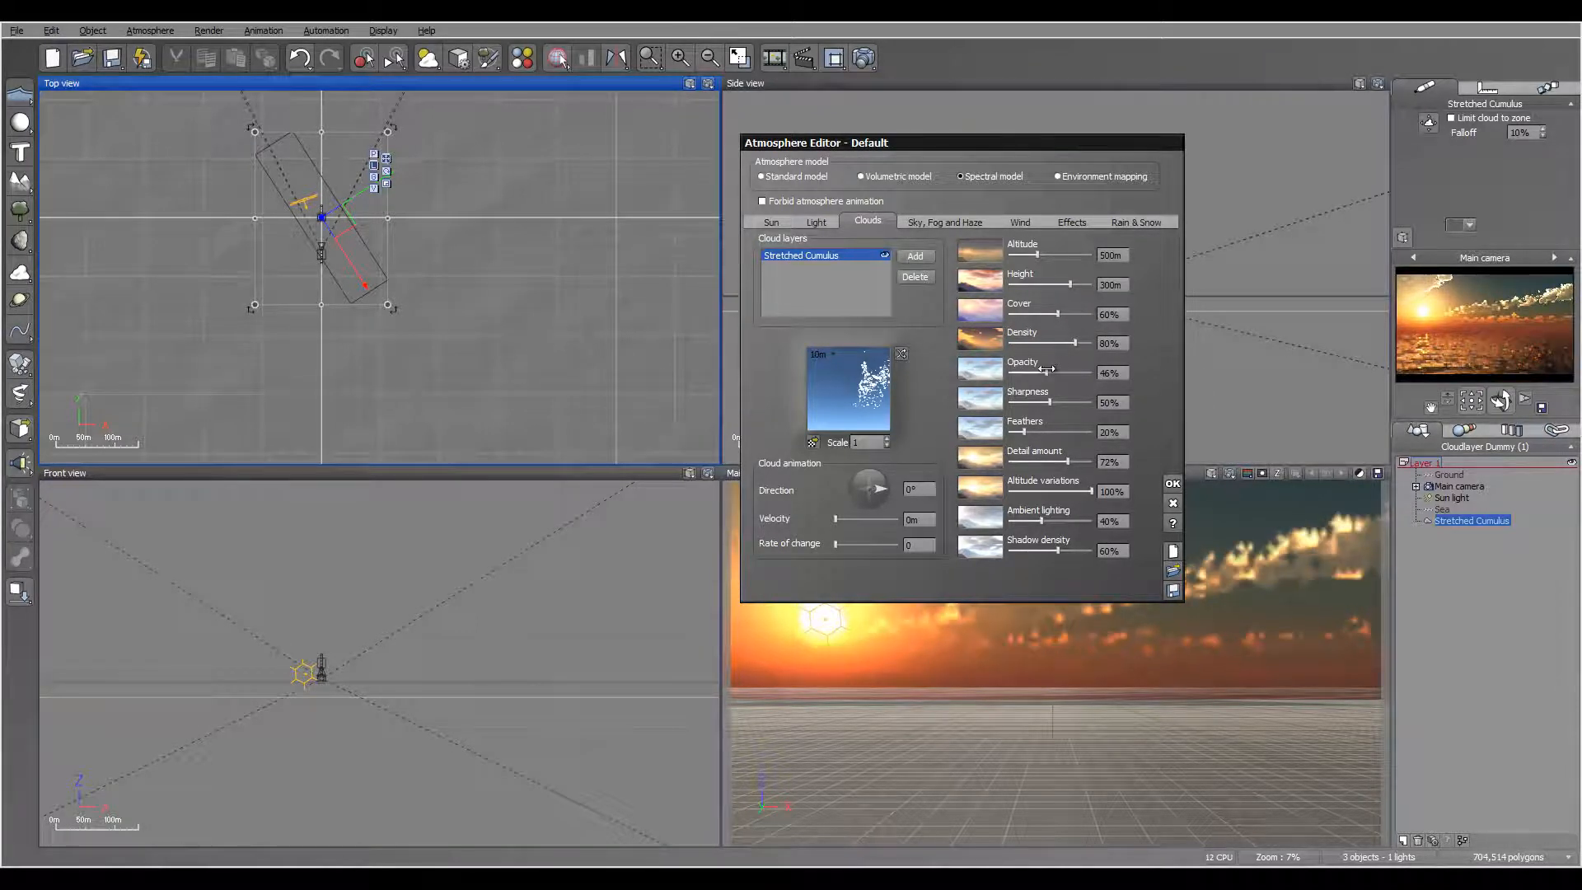
{"action": "left_click_drag", "start_coordinate": [1046, 372], "coordinate": [1161, 368]}
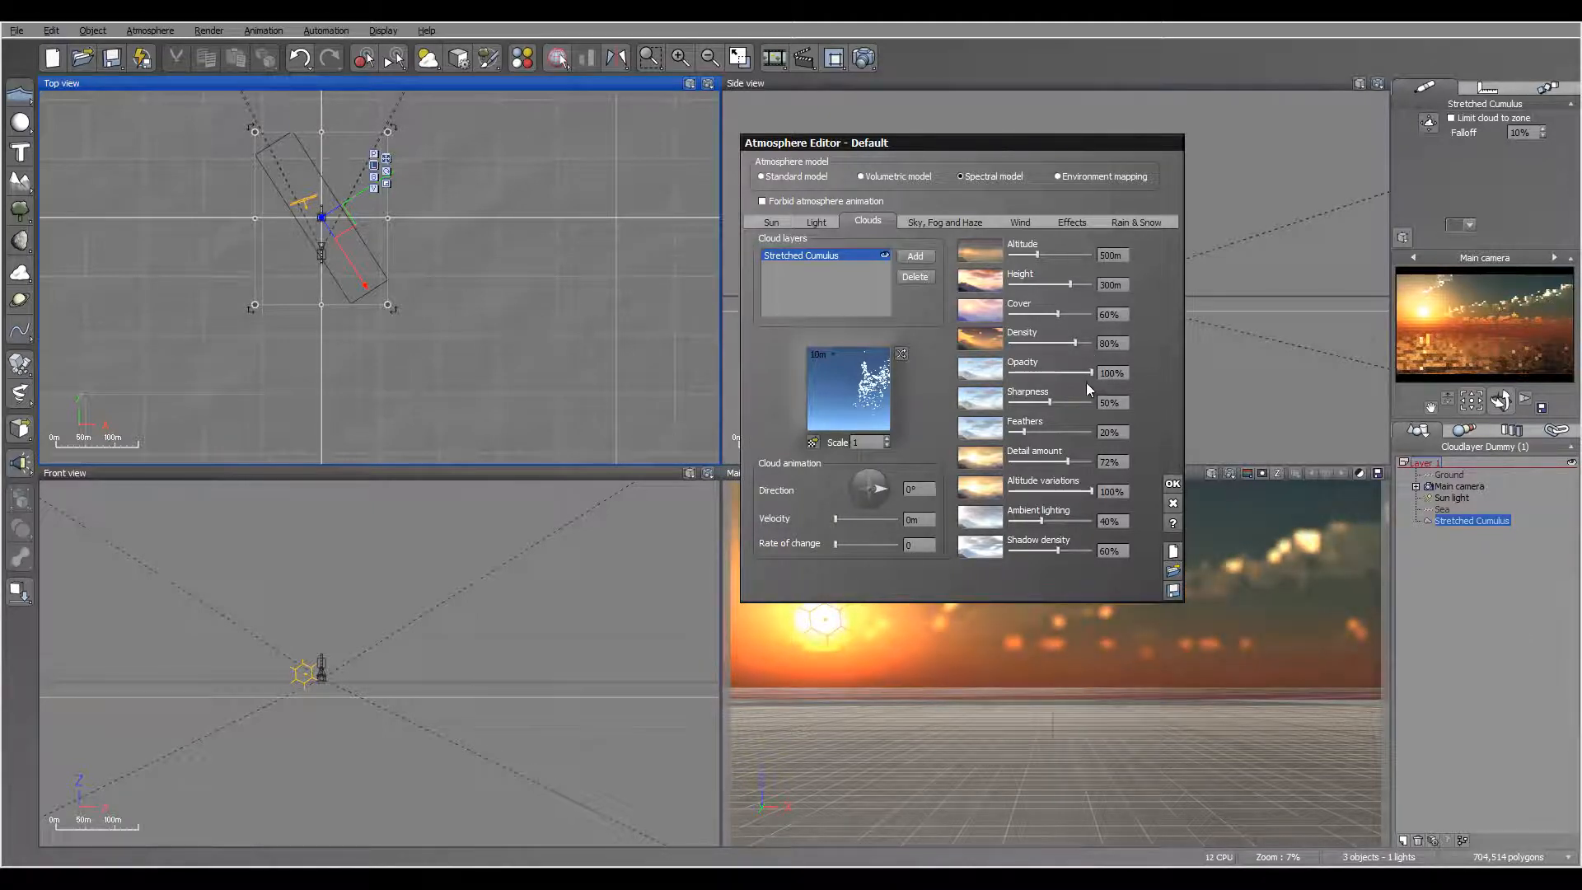
{"action": "left_click_drag", "start_coordinate": [1083, 340], "coordinate": [1021, 342]}
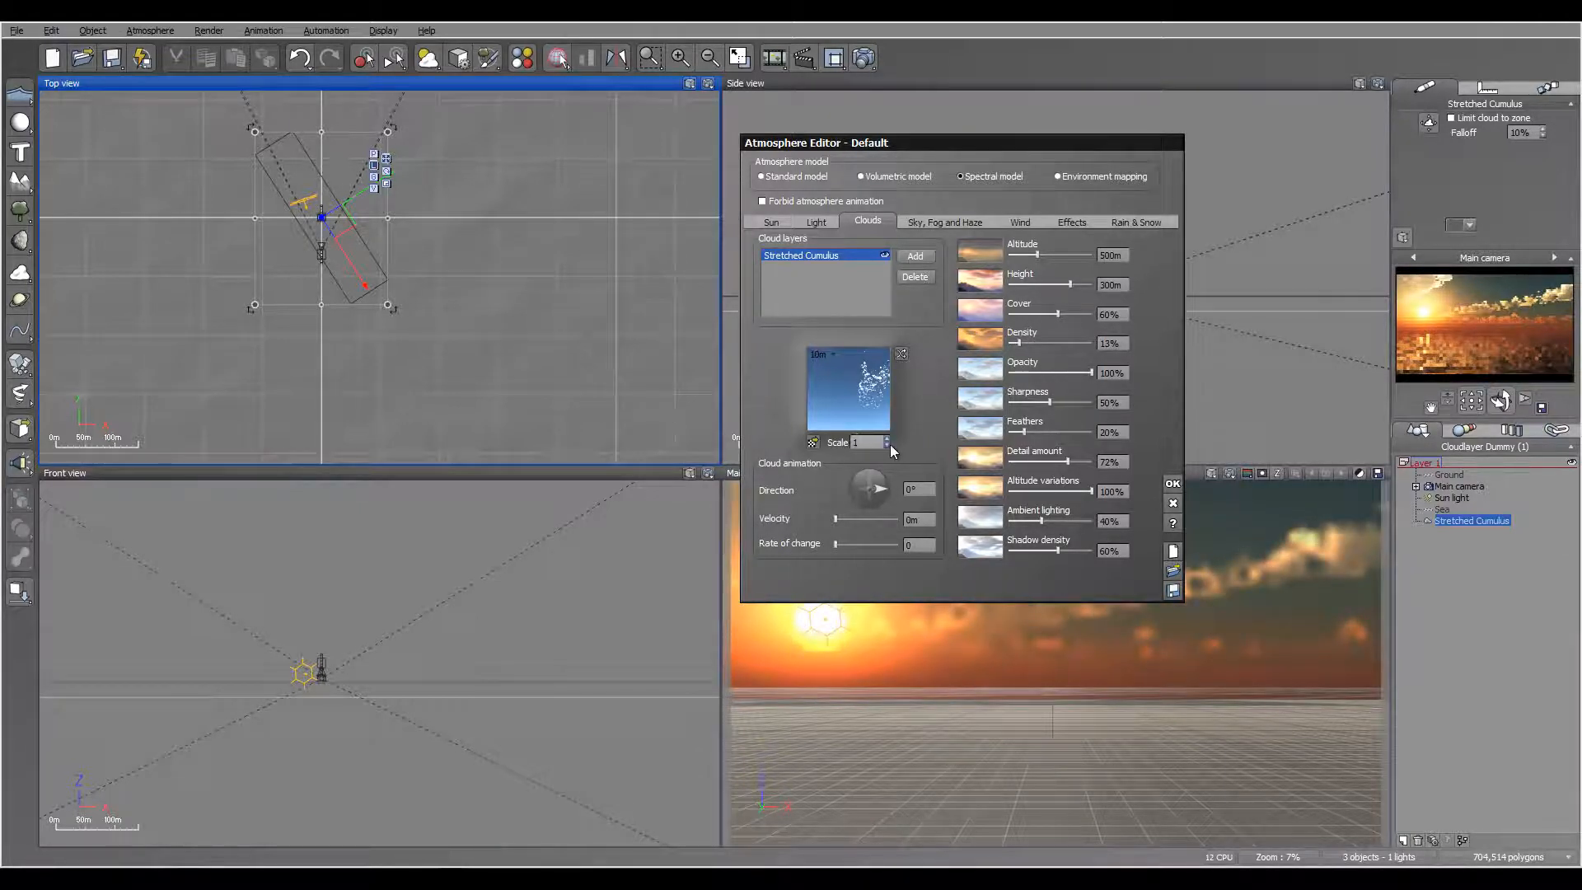
{"action": "double_click", "coordinate": [863, 443]}
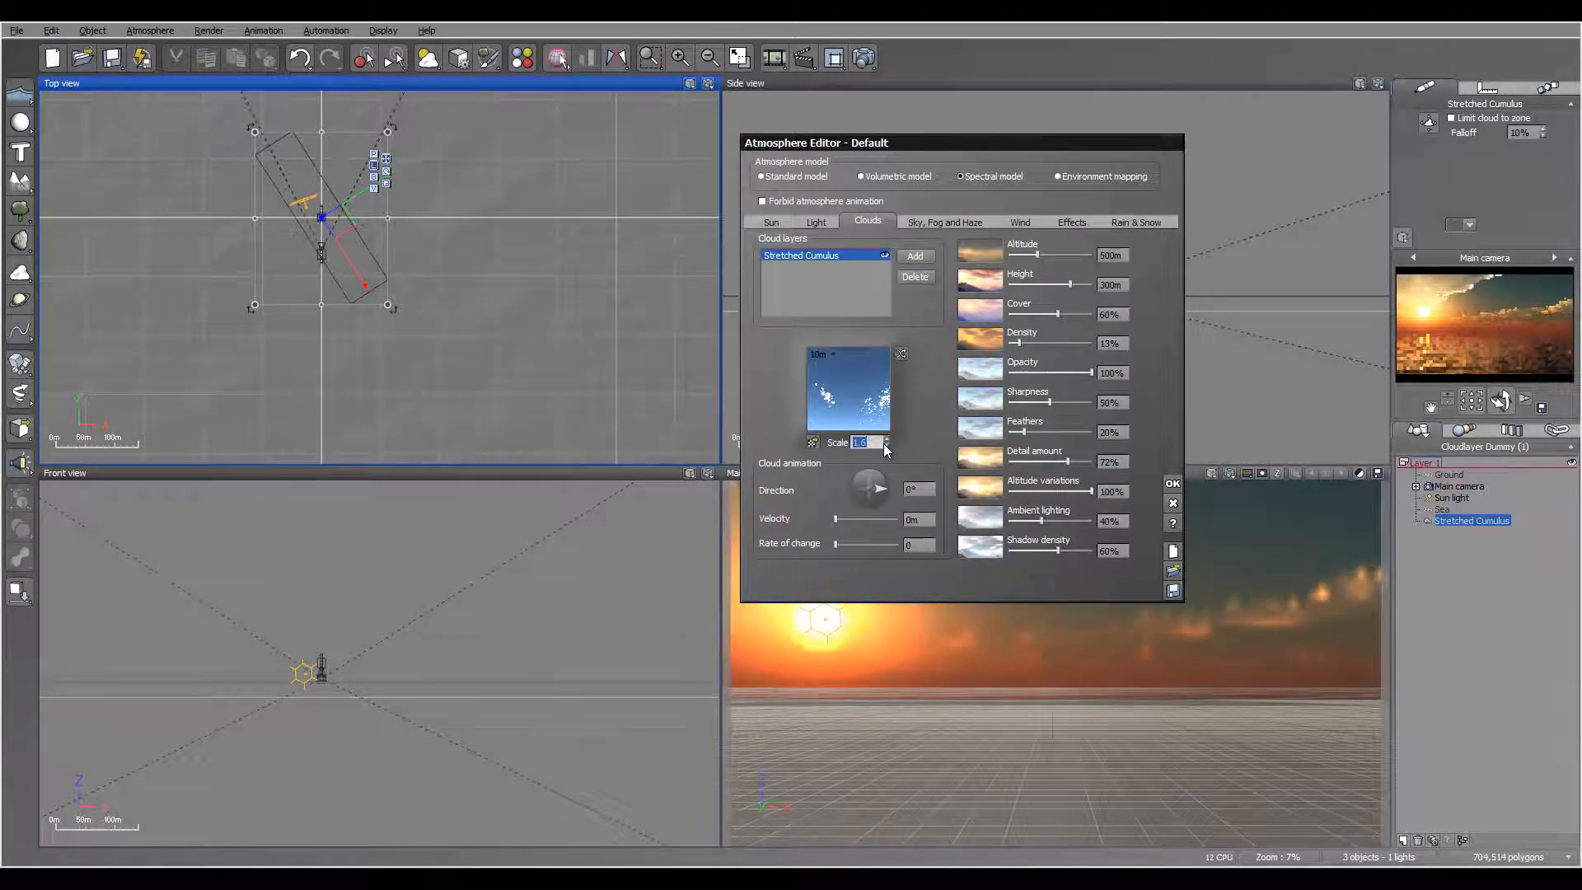
Step: Force the Stretched Cumulus material's ambient color to a dark blue with RGB 14, 55, 141
{"action": "double_click", "coordinate": [850, 408]}
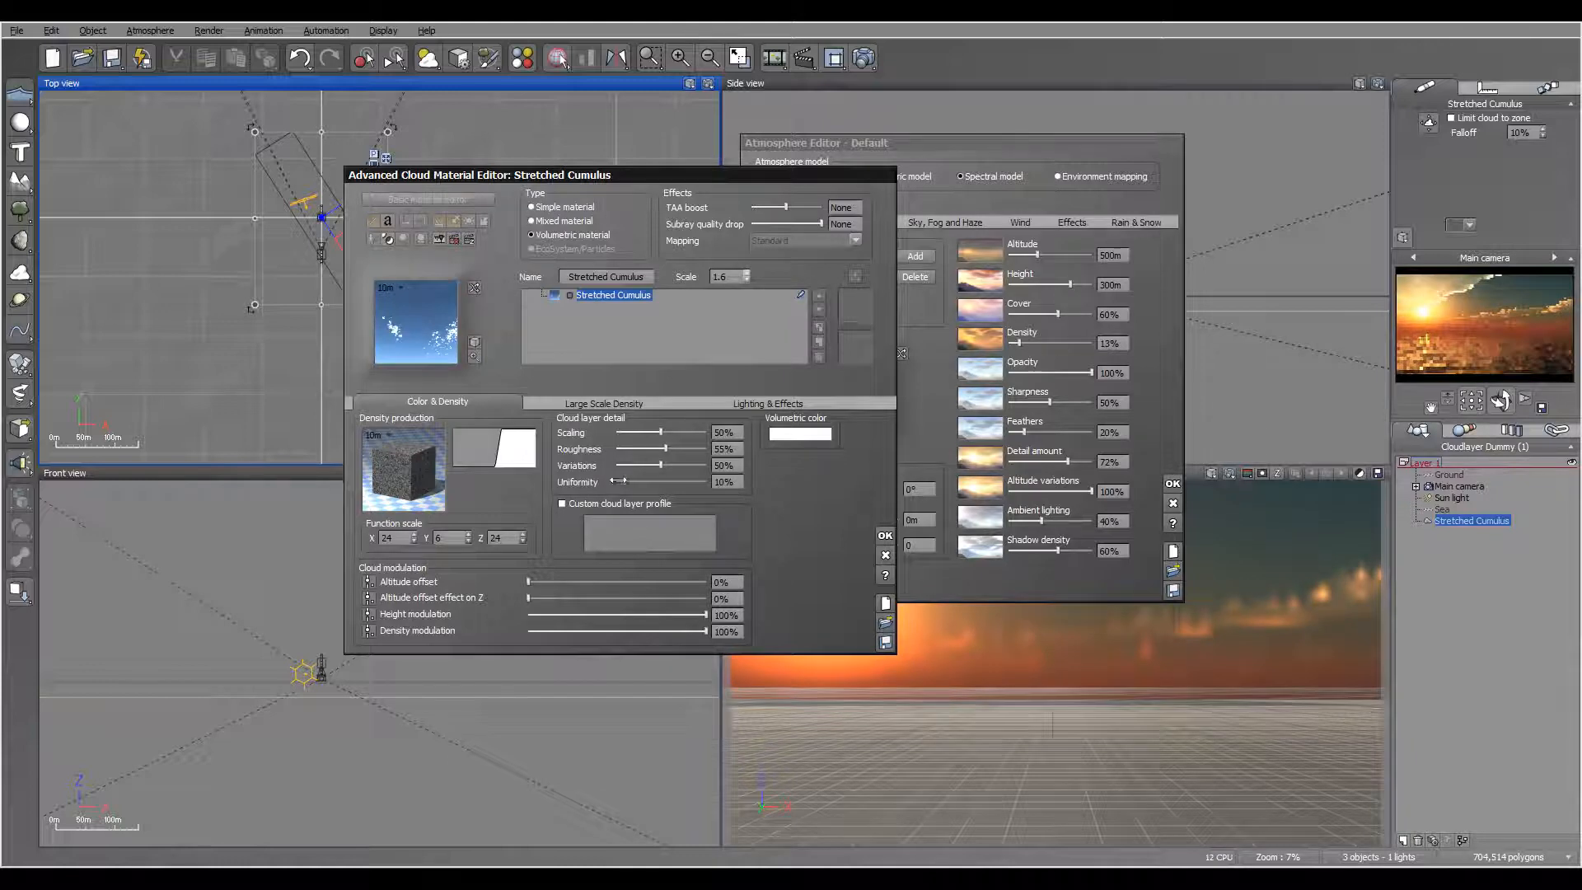
{"action": "left_click", "coordinate": [747, 404]}
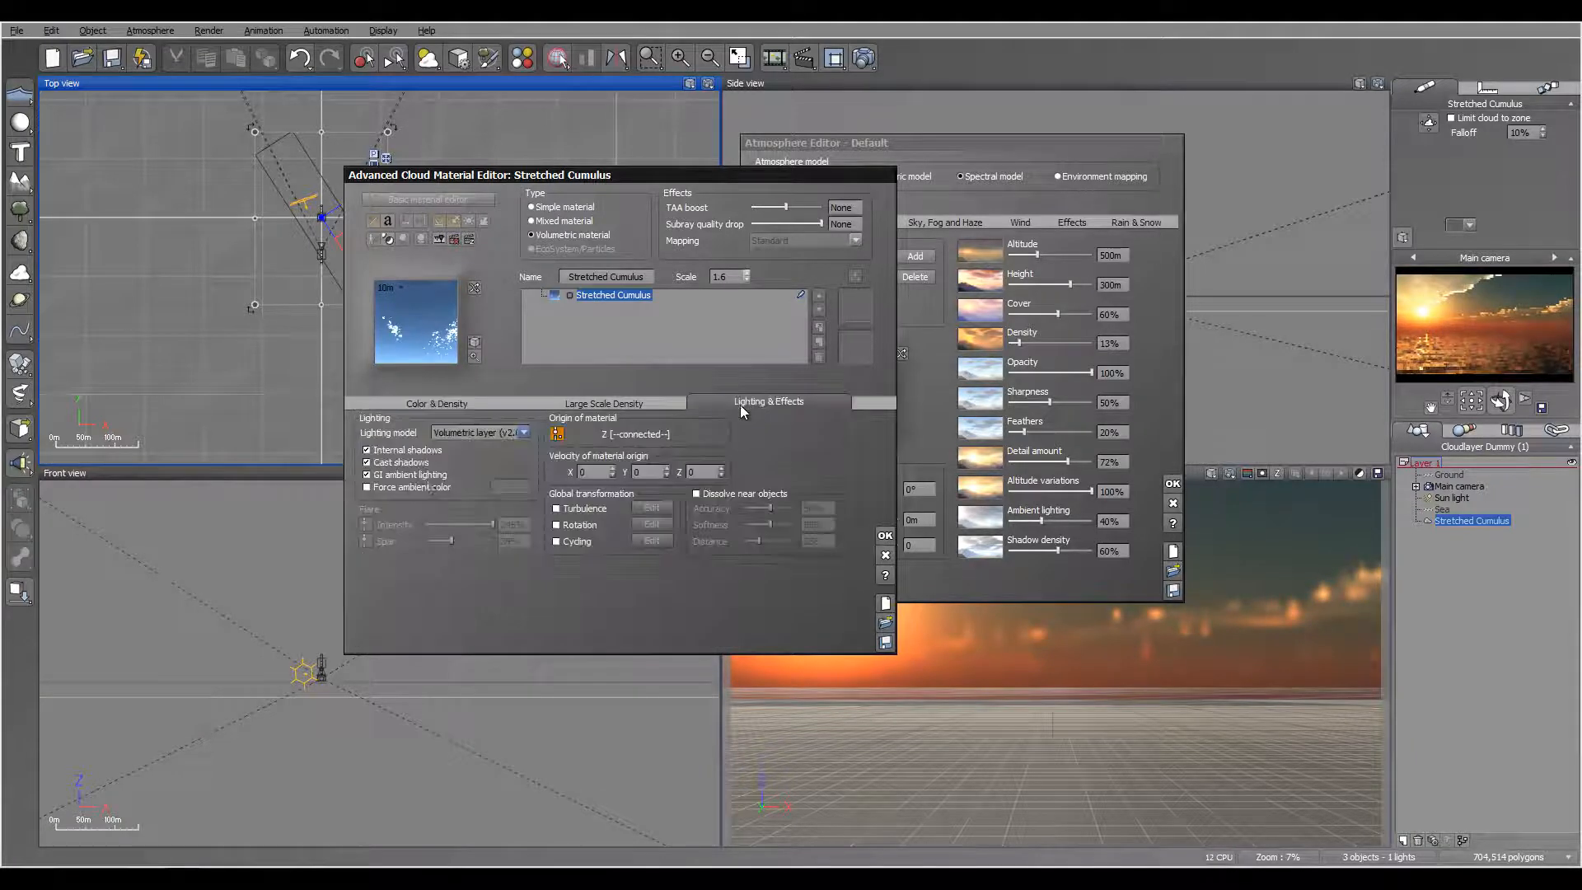
{"action": "left_click", "coordinate": [369, 487]}
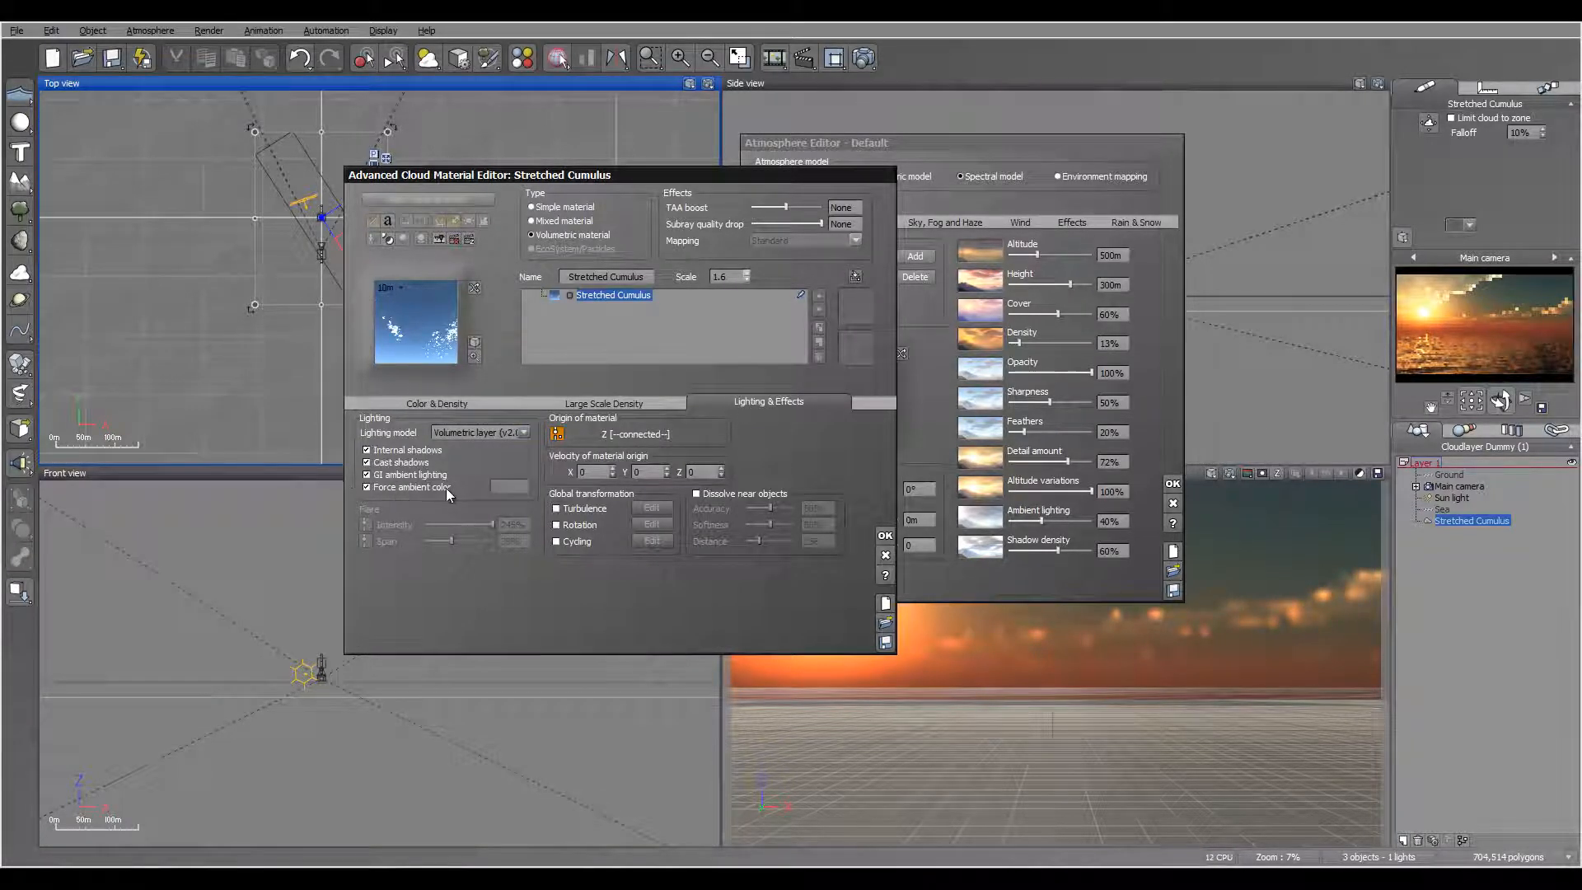
{"action": "left_click", "coordinate": [509, 486]}
{"action": "left_click", "coordinate": [513, 490]}
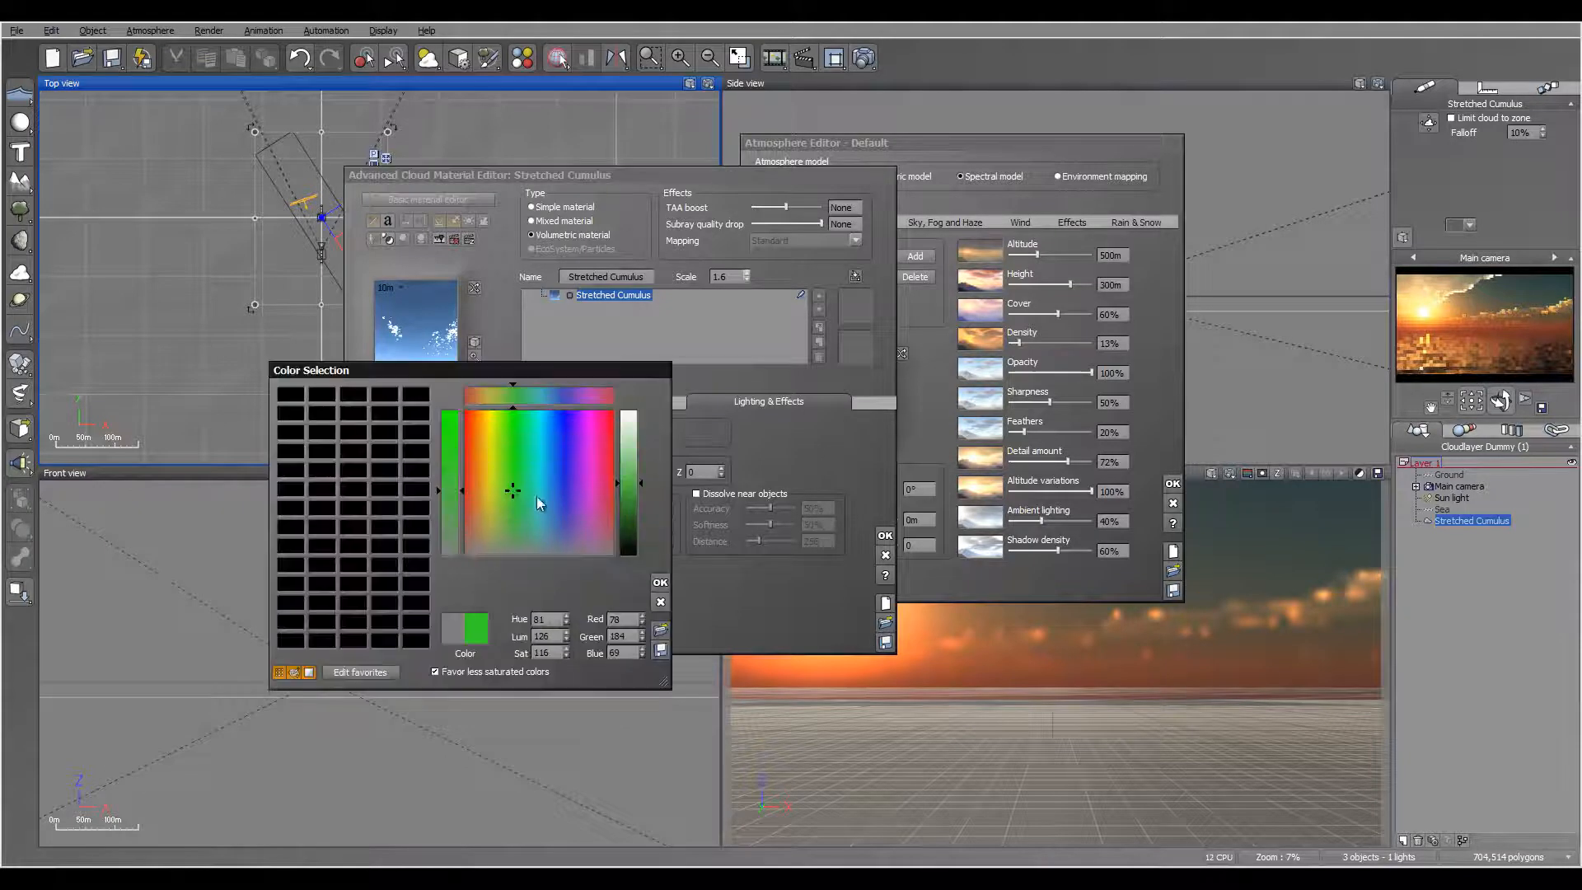
{"action": "left_click_drag", "start_coordinate": [556, 487], "coordinate": [557, 438]}
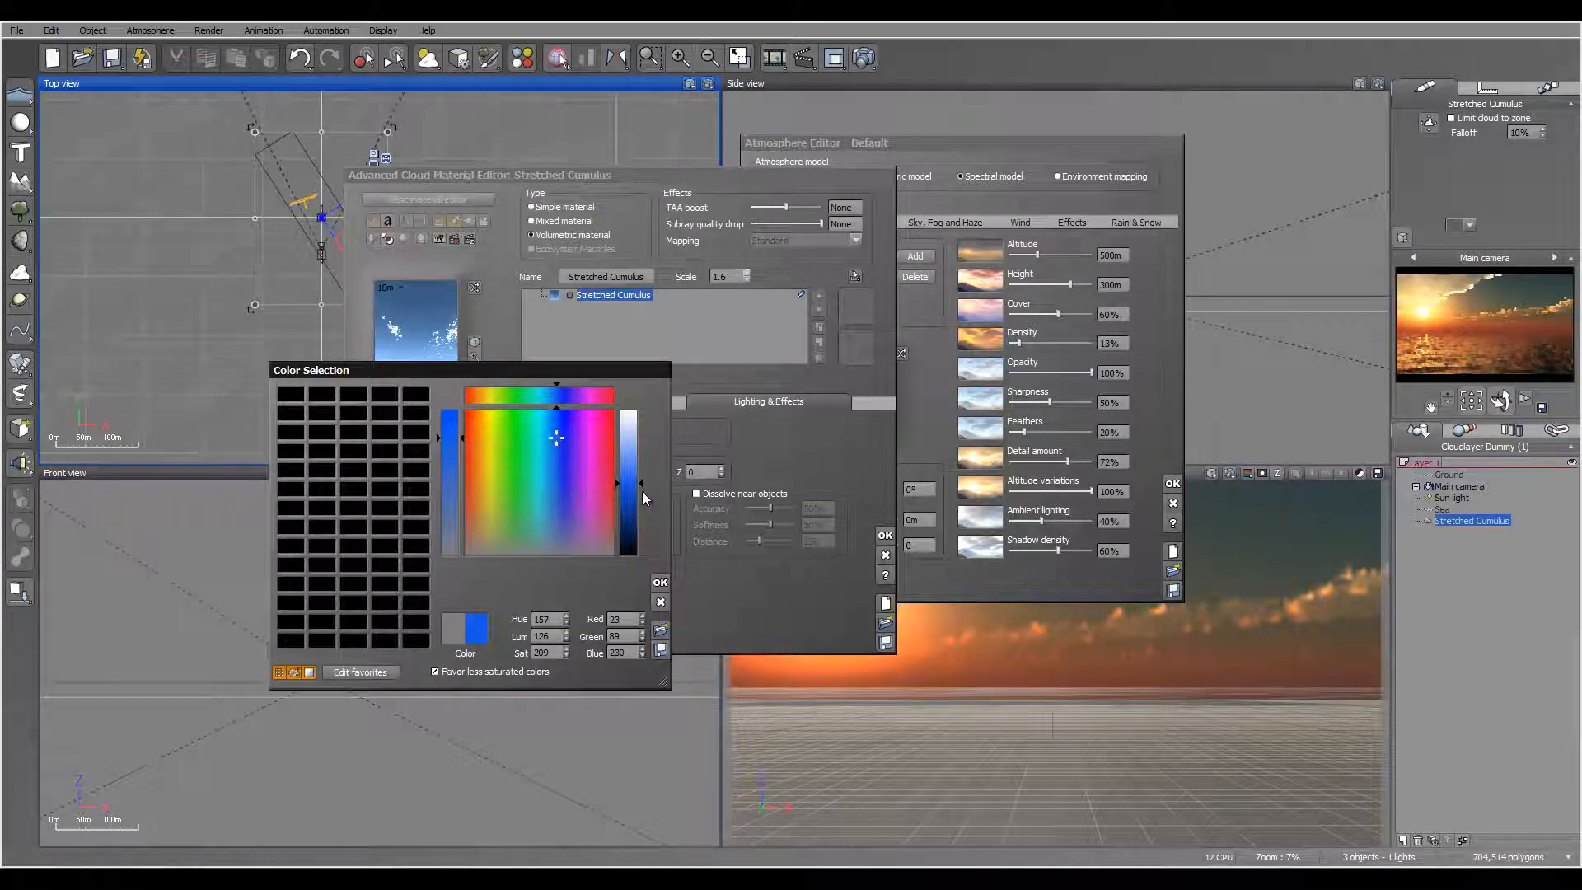
{"action": "left_click", "coordinate": [633, 511]}
{"action": "left_click", "coordinate": [632, 510]}
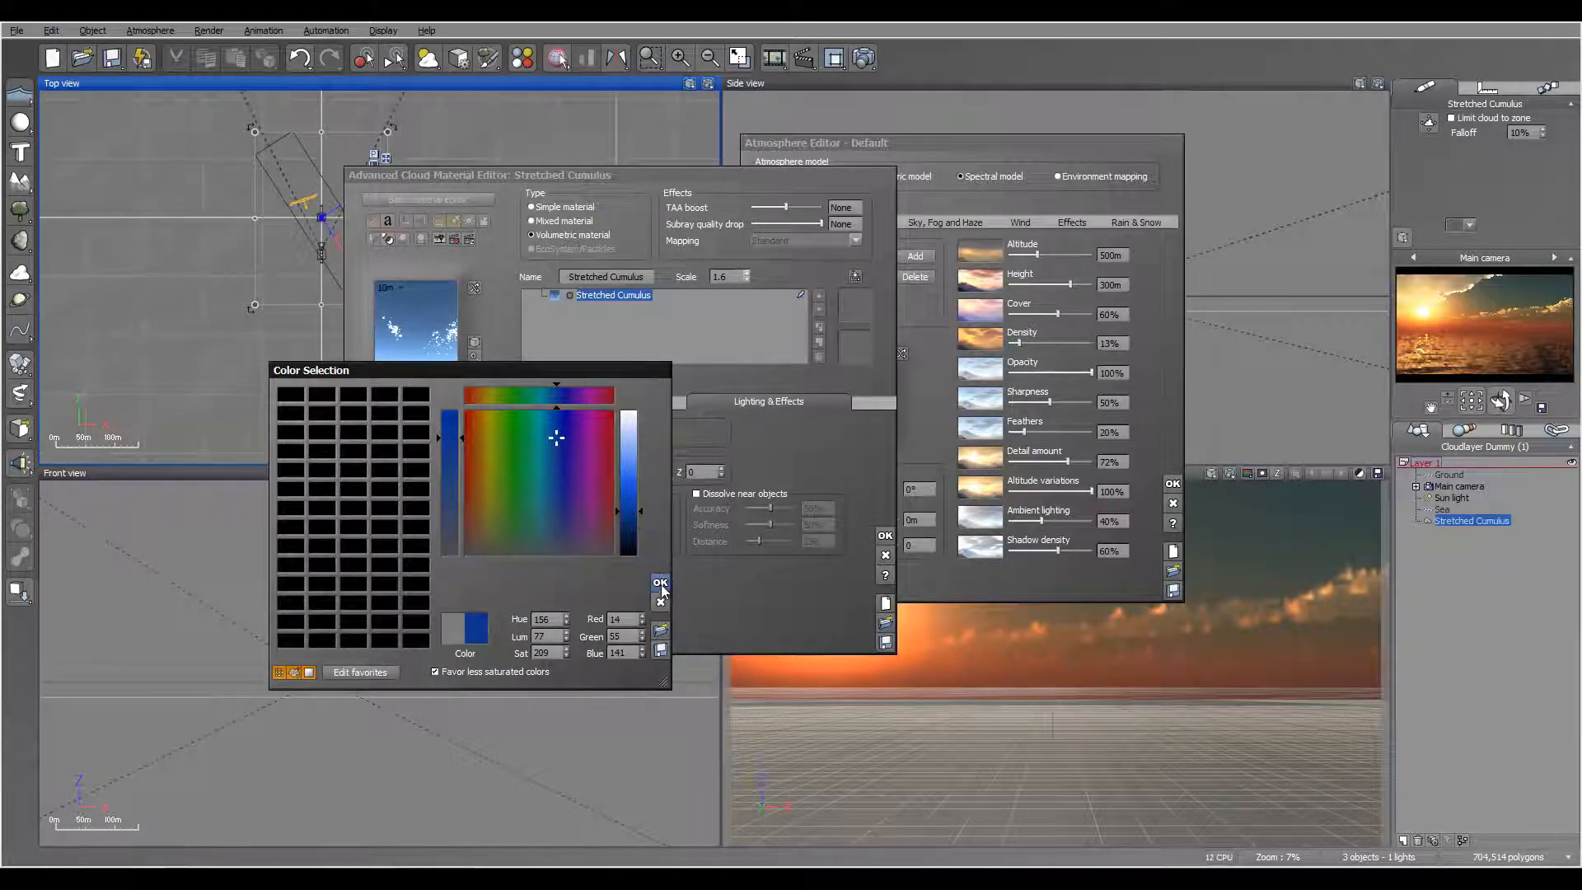
{"action": "key", "text": "Return"}
{"action": "left_click", "coordinate": [885, 536]}
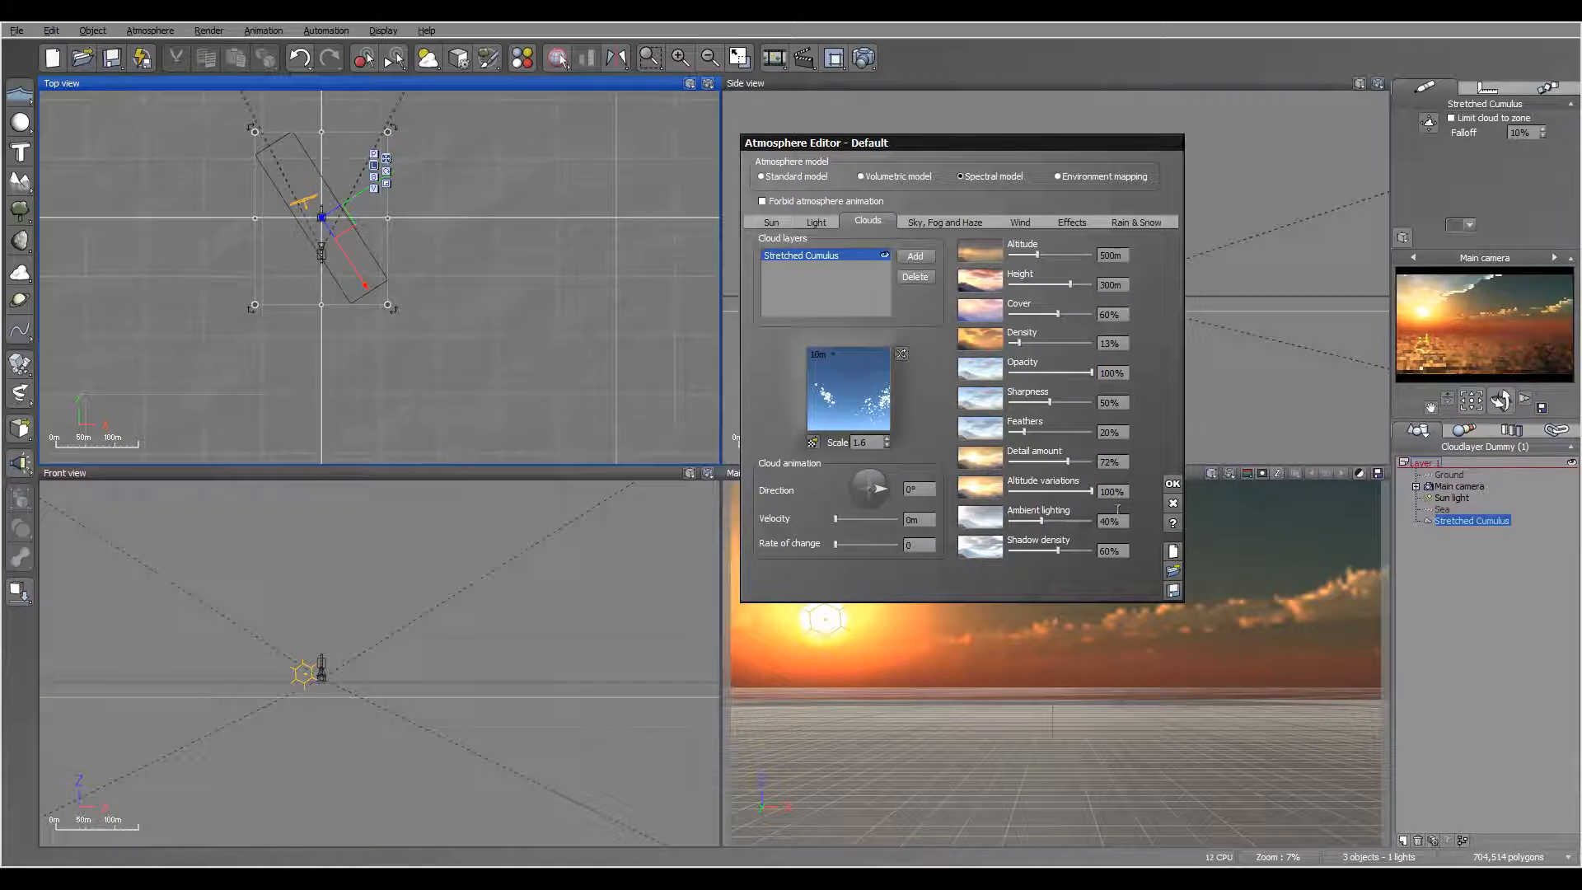
Step: Try a cloud ambient lighting of 12% and raise it to 16%
{"action": "left_click_drag", "start_coordinate": [1041, 521], "coordinate": [1033, 523]}
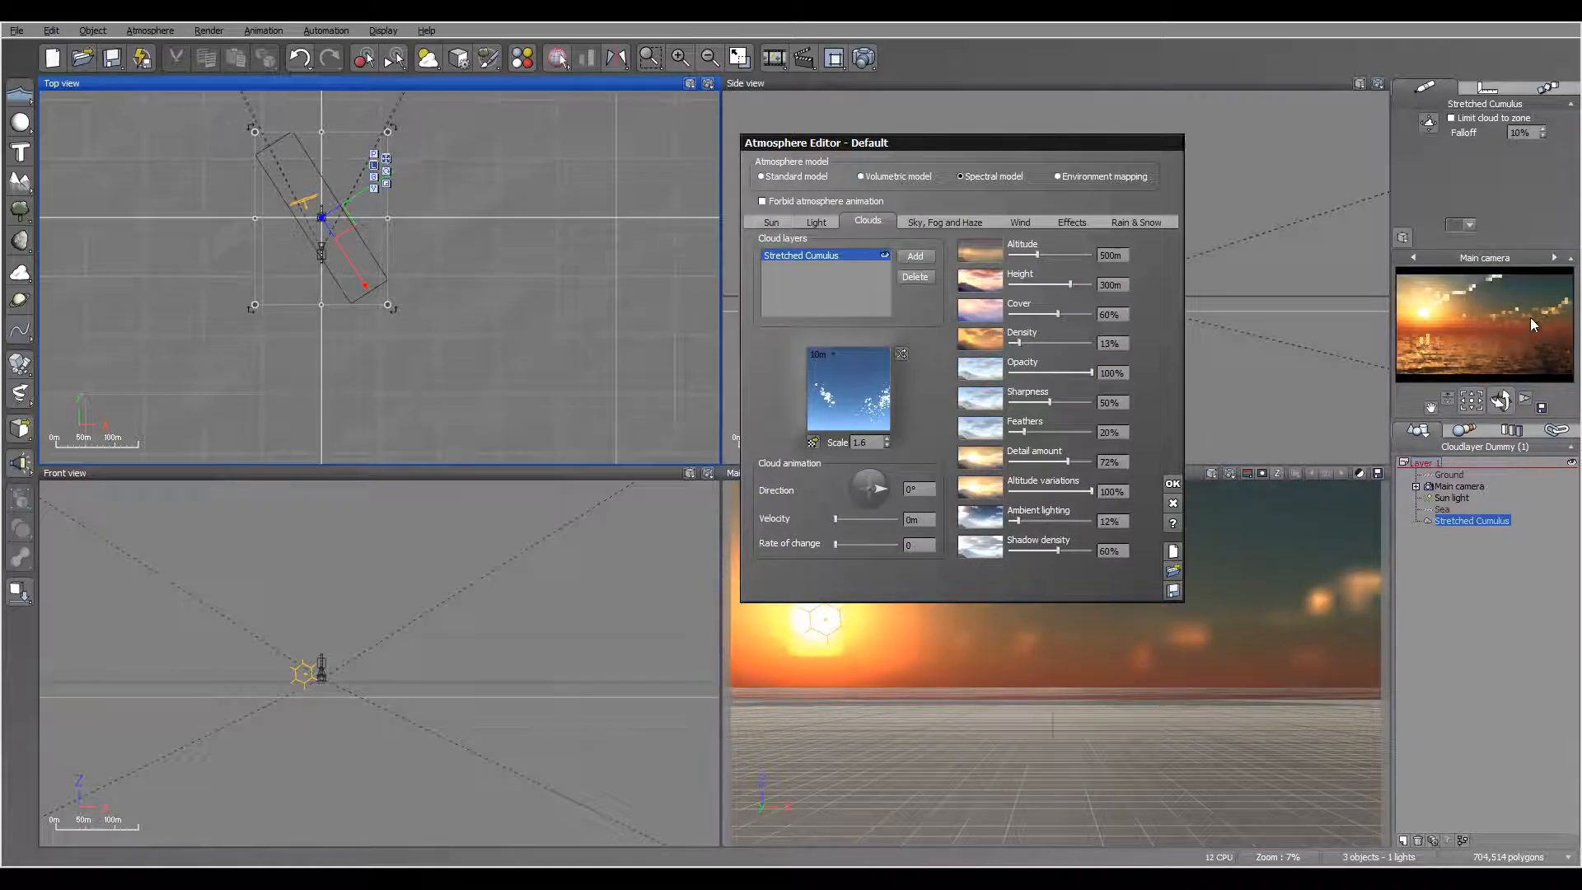
{"action": "left_click_drag", "start_coordinate": [1000, 528], "coordinate": [1020, 523]}
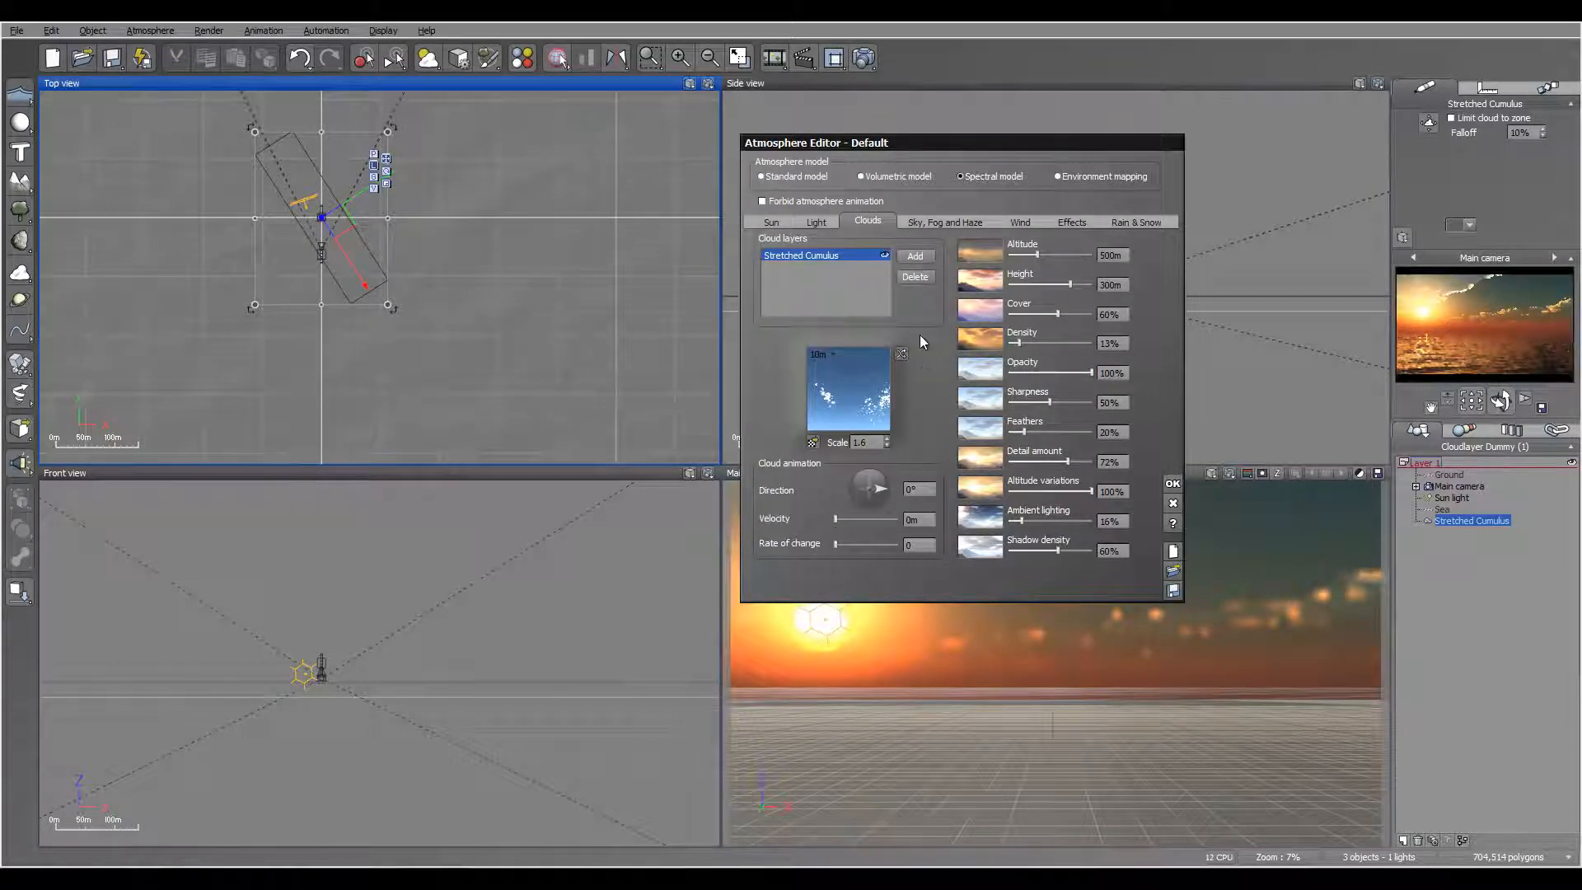
Step: Add a Turbulent Cirrus cloud layer from the Stratus - Cirrus collection and set its density to 5%
{"action": "left_click", "coordinate": [902, 256]}
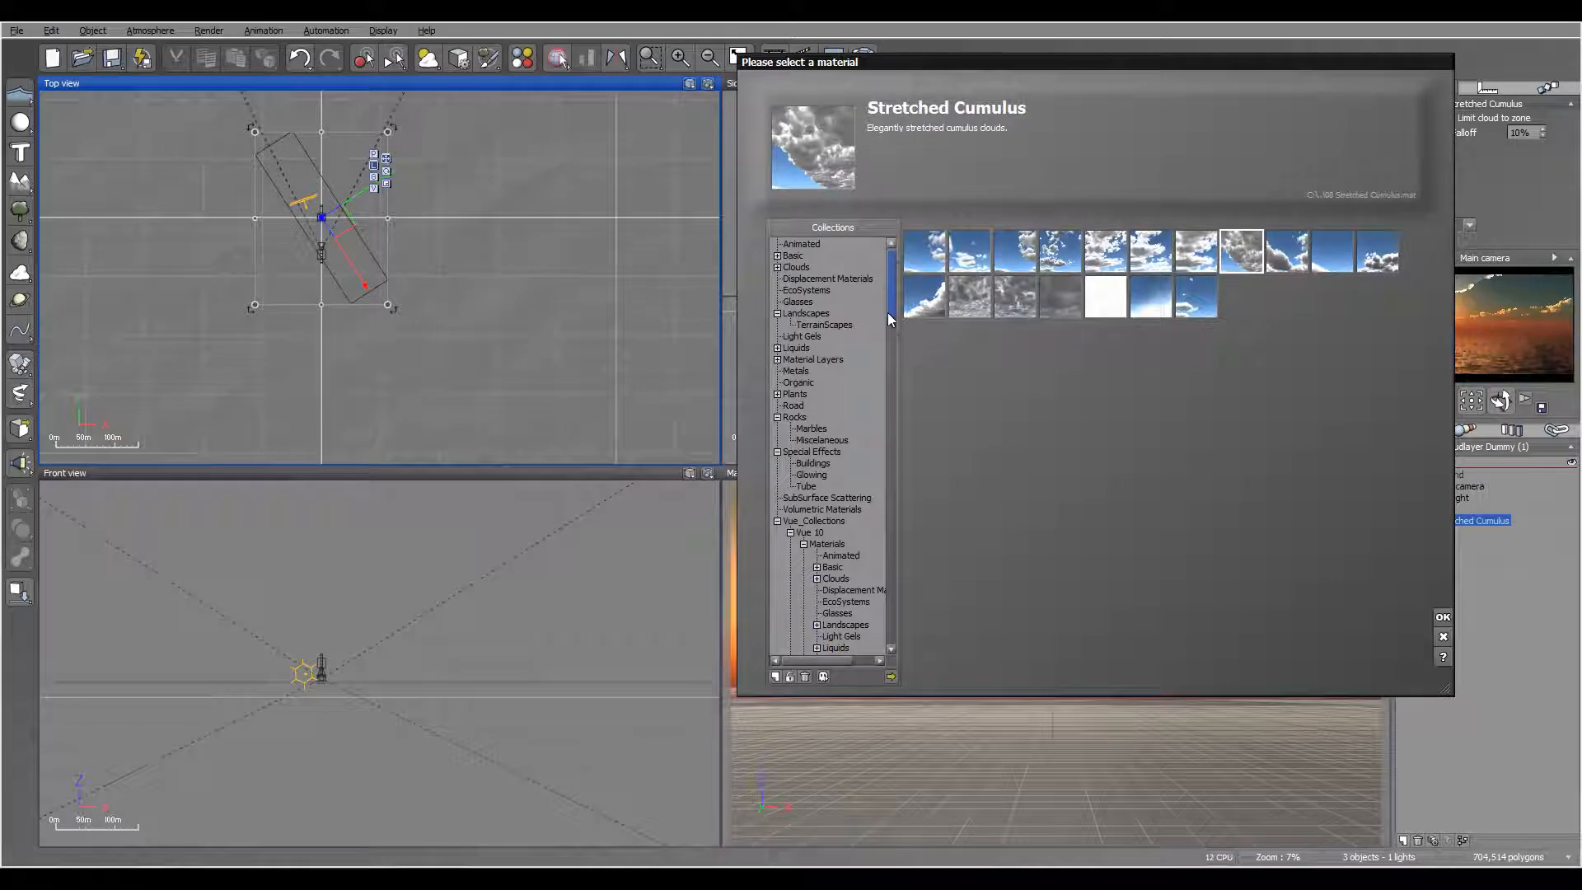
{"action": "left_click", "coordinate": [777, 267]}
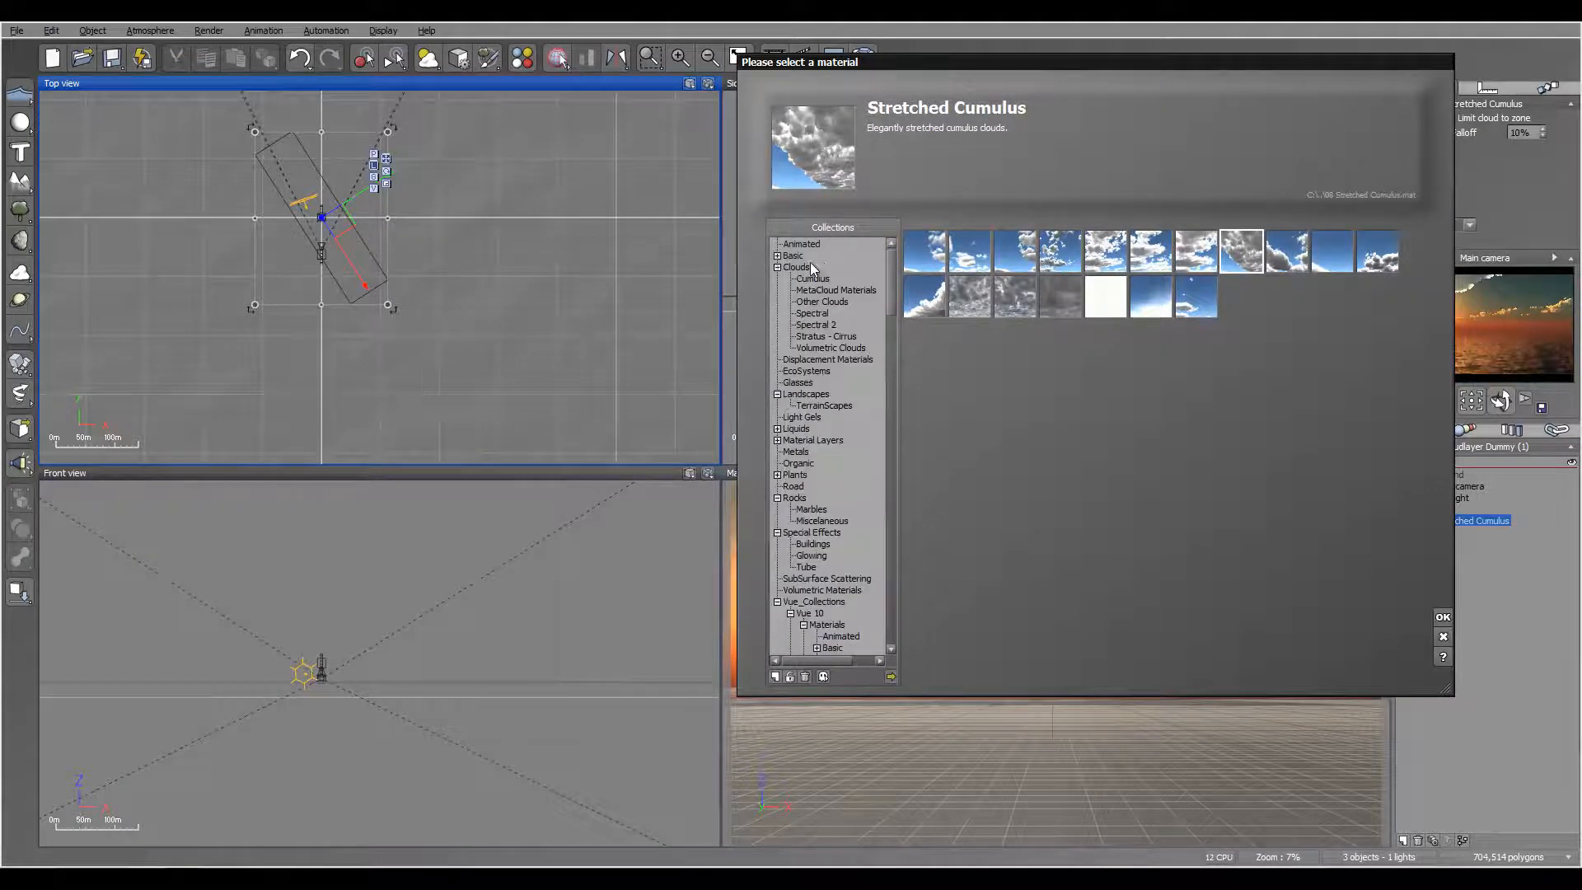
{"action": "left_click", "coordinate": [822, 336]}
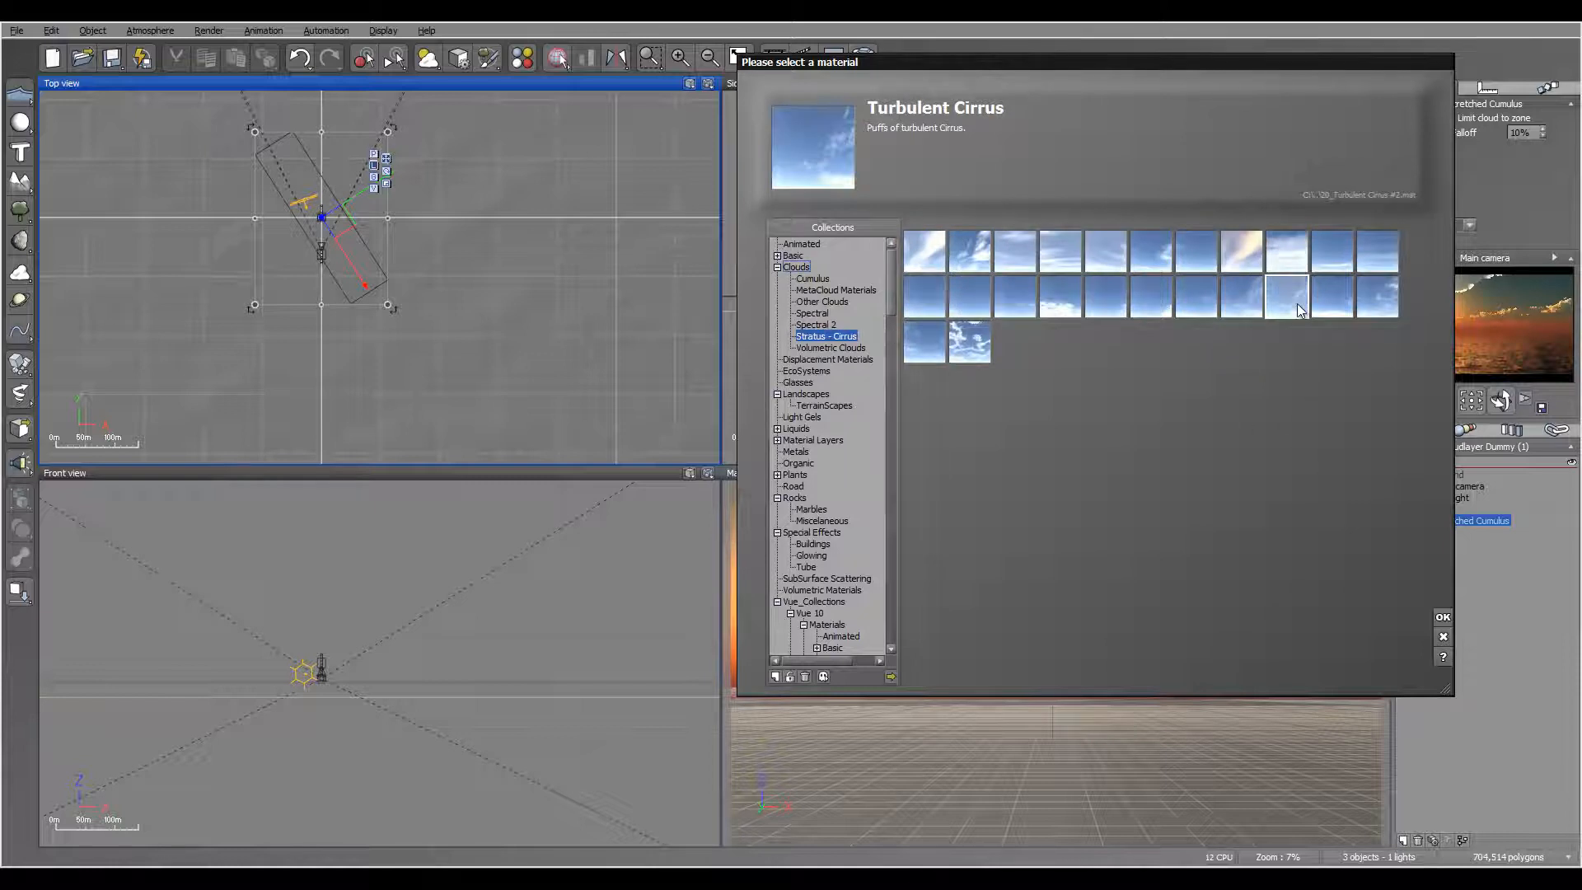
{"action": "left_click", "coordinate": [1443, 617]}
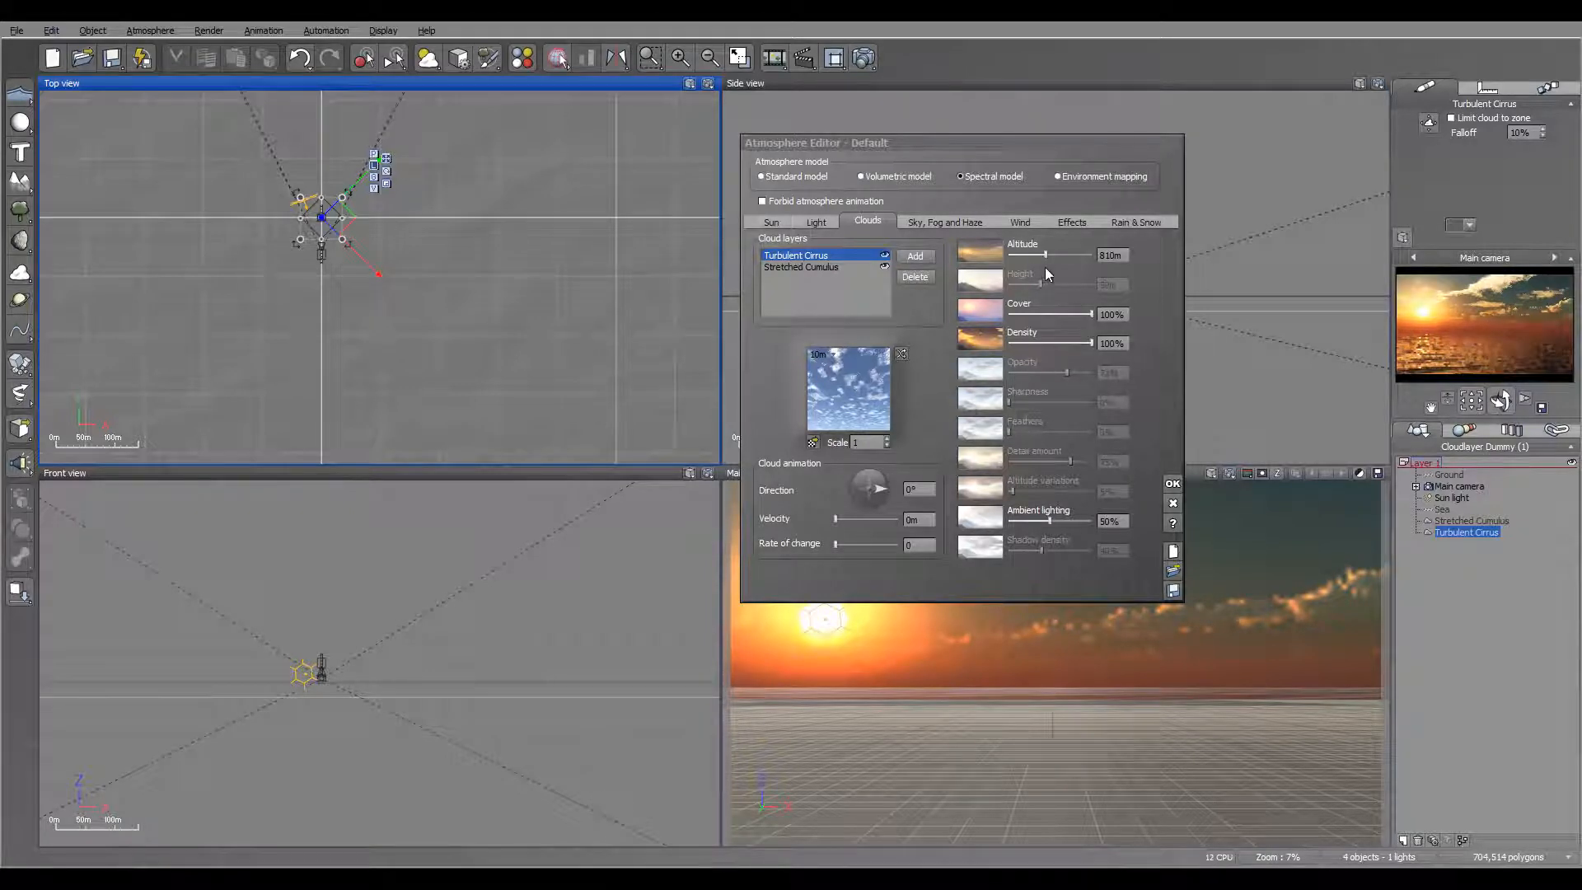
{"action": "left_click_drag", "start_coordinate": [1092, 342], "coordinate": [1013, 347]}
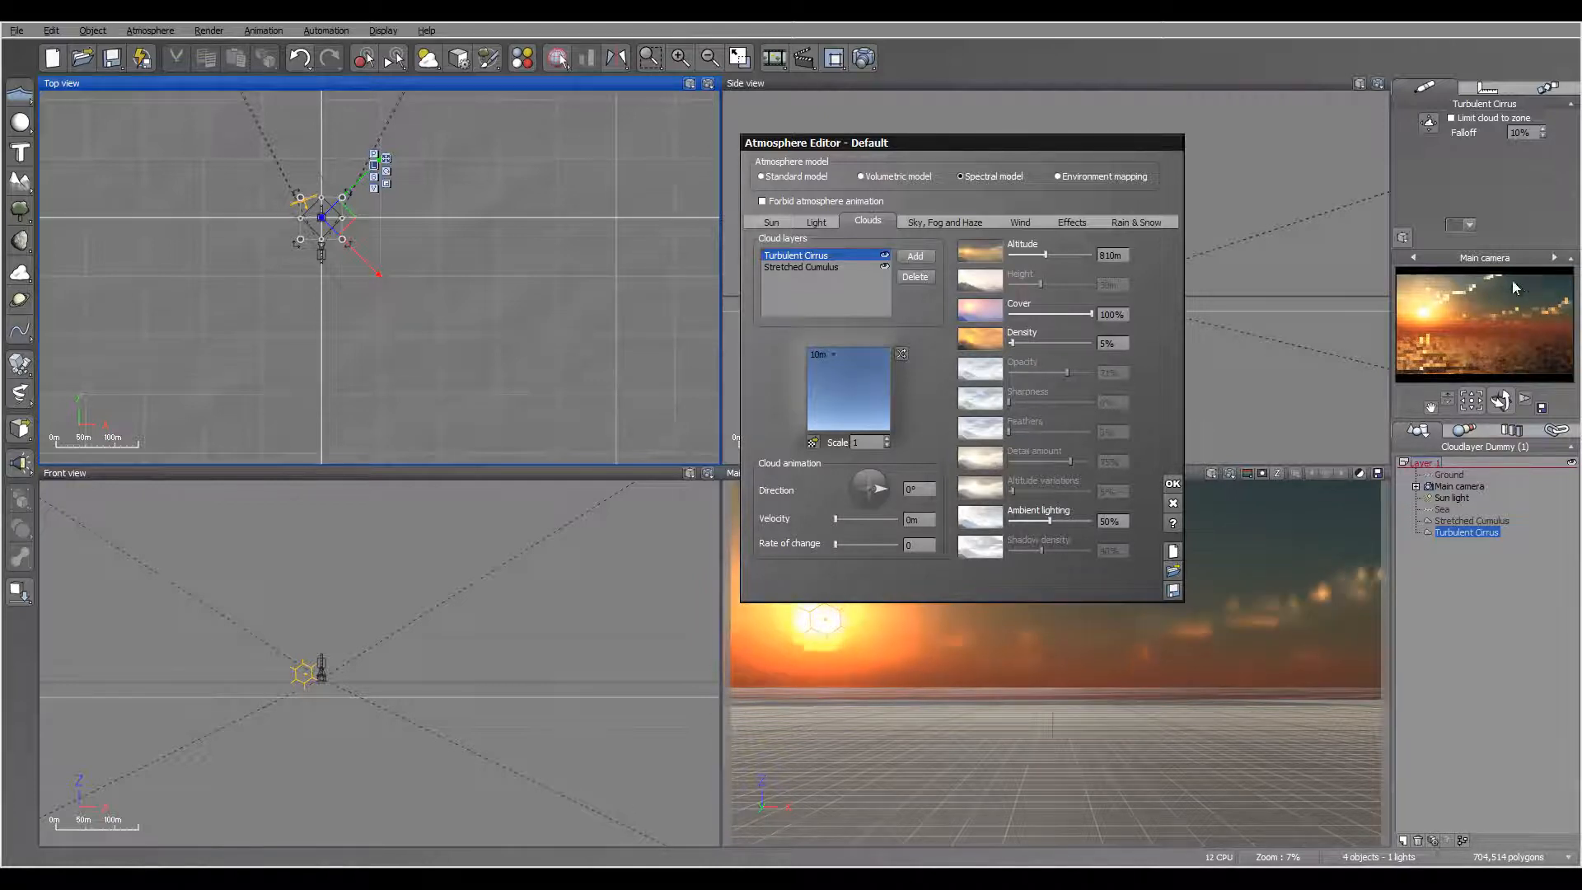
Step: Add a Dark Cumulus cloud layer from the Spectral 2 collection
{"action": "left_click", "coordinate": [915, 258]}
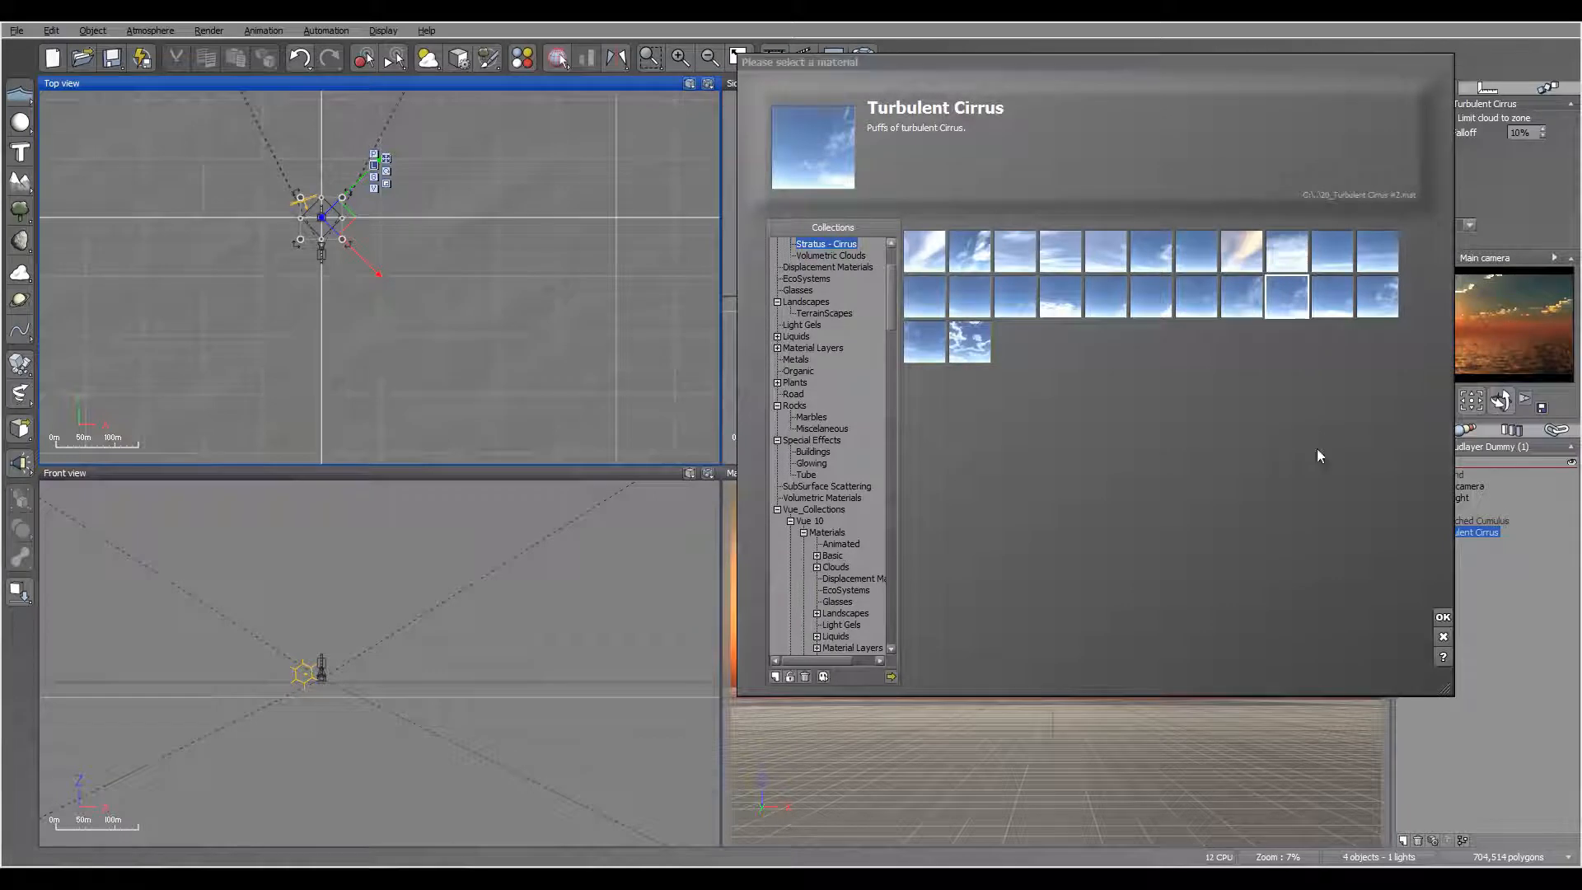
{"action": "left_click_drag", "start_coordinate": [892, 324], "coordinate": [893, 305]}
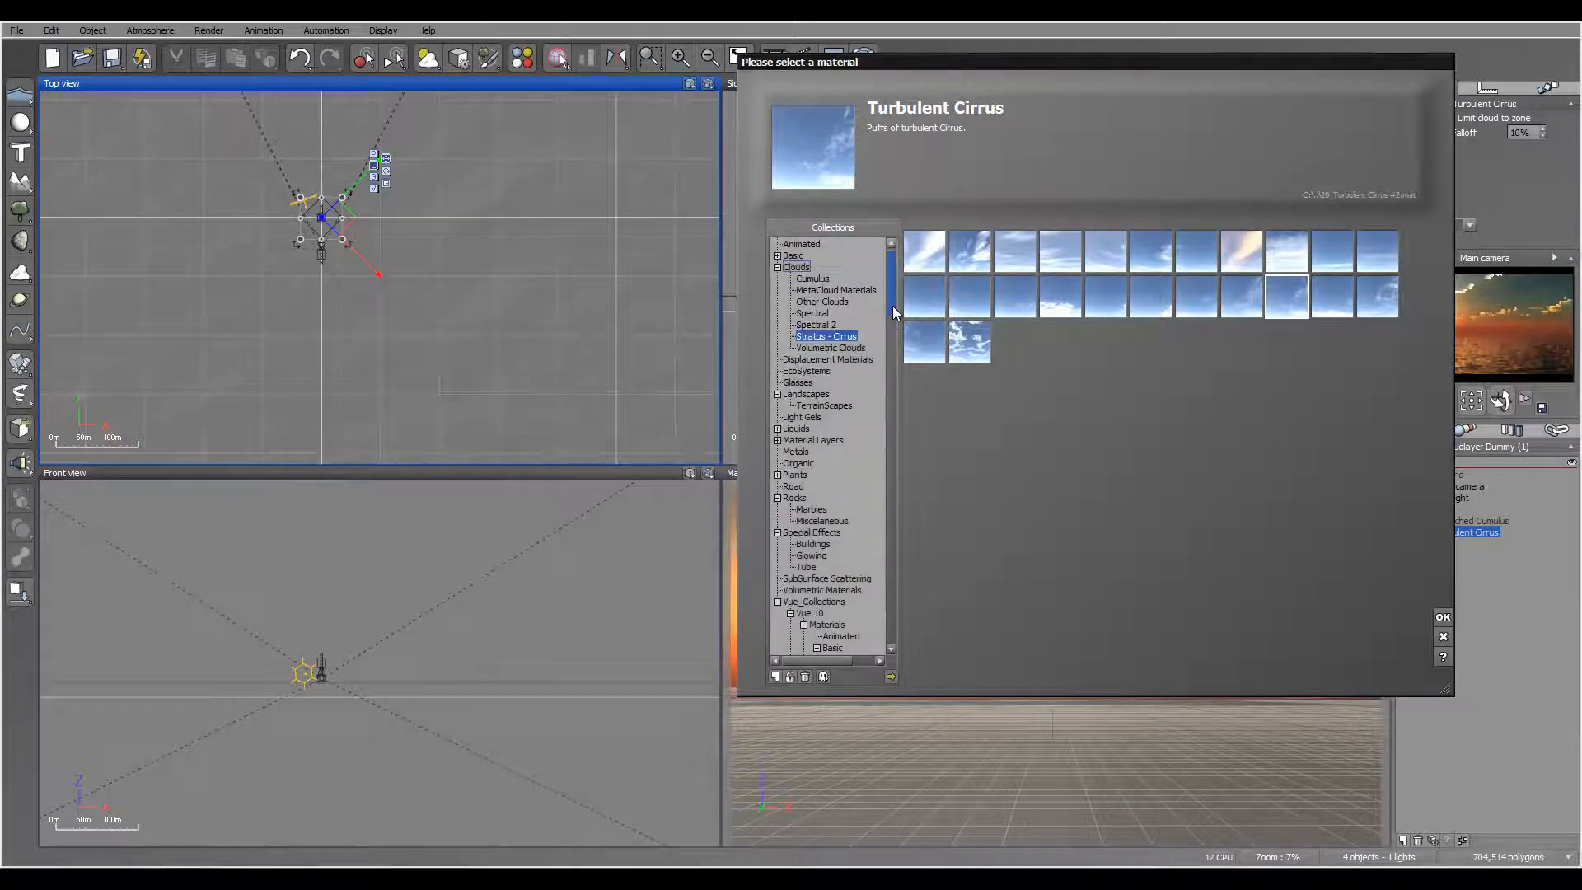
{"action": "left_click", "coordinate": [815, 324]}
{"action": "left_click", "coordinate": [1287, 251]}
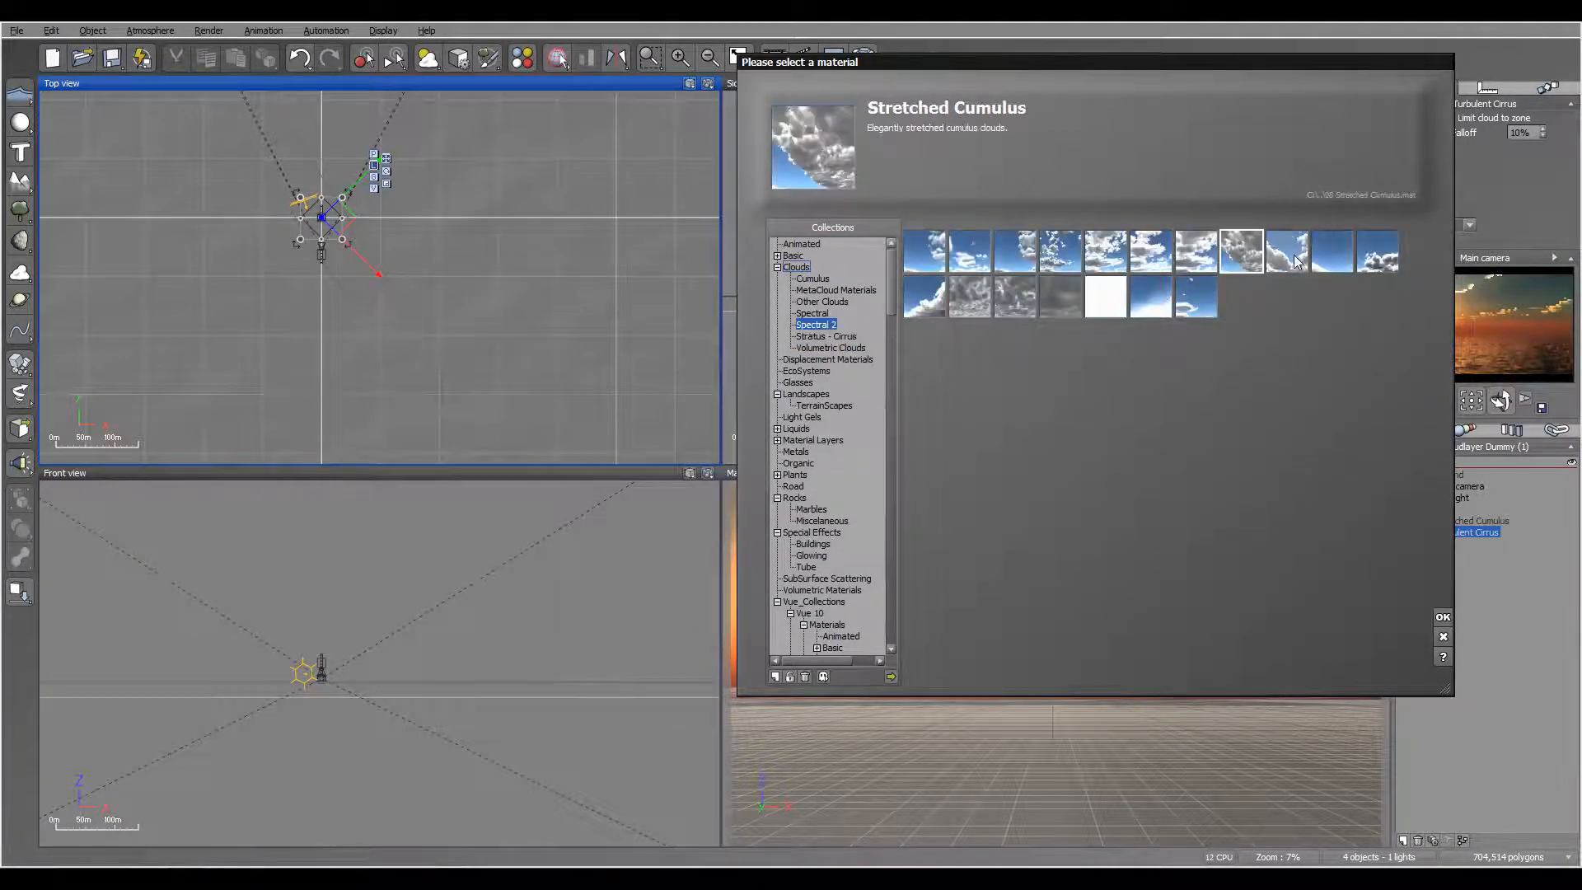
{"action": "left_click", "coordinate": [1443, 616]}
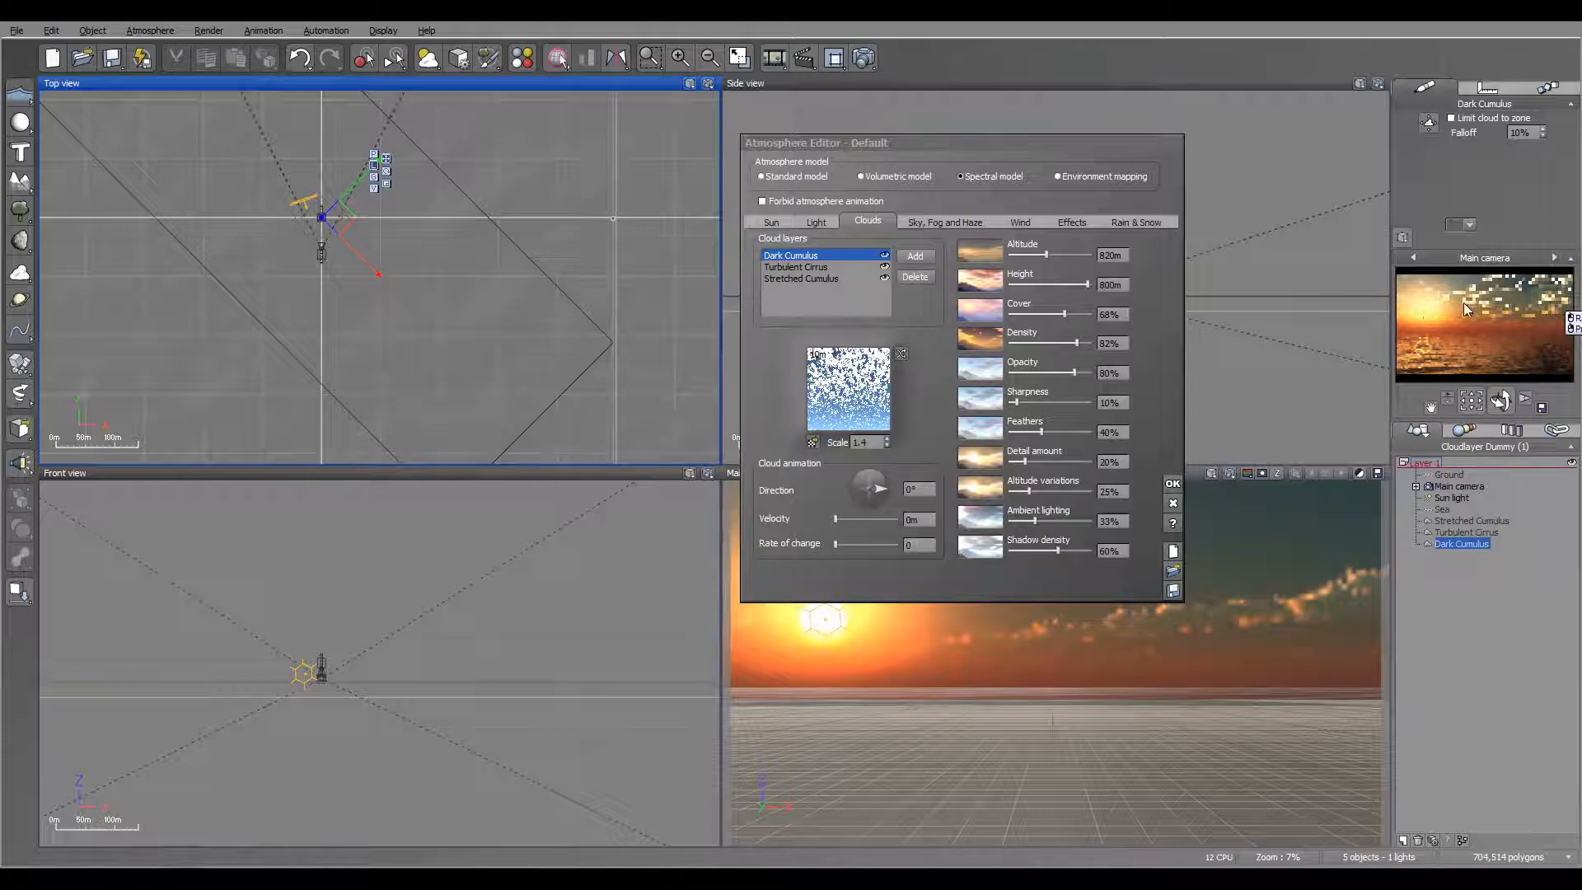
Step: Set the Dark Cumulus layer's altitude to 200 m, cover to 38%, density and opacity to 100%, and detail amount to 66%
{"action": "left_click", "coordinate": [1114, 255]}
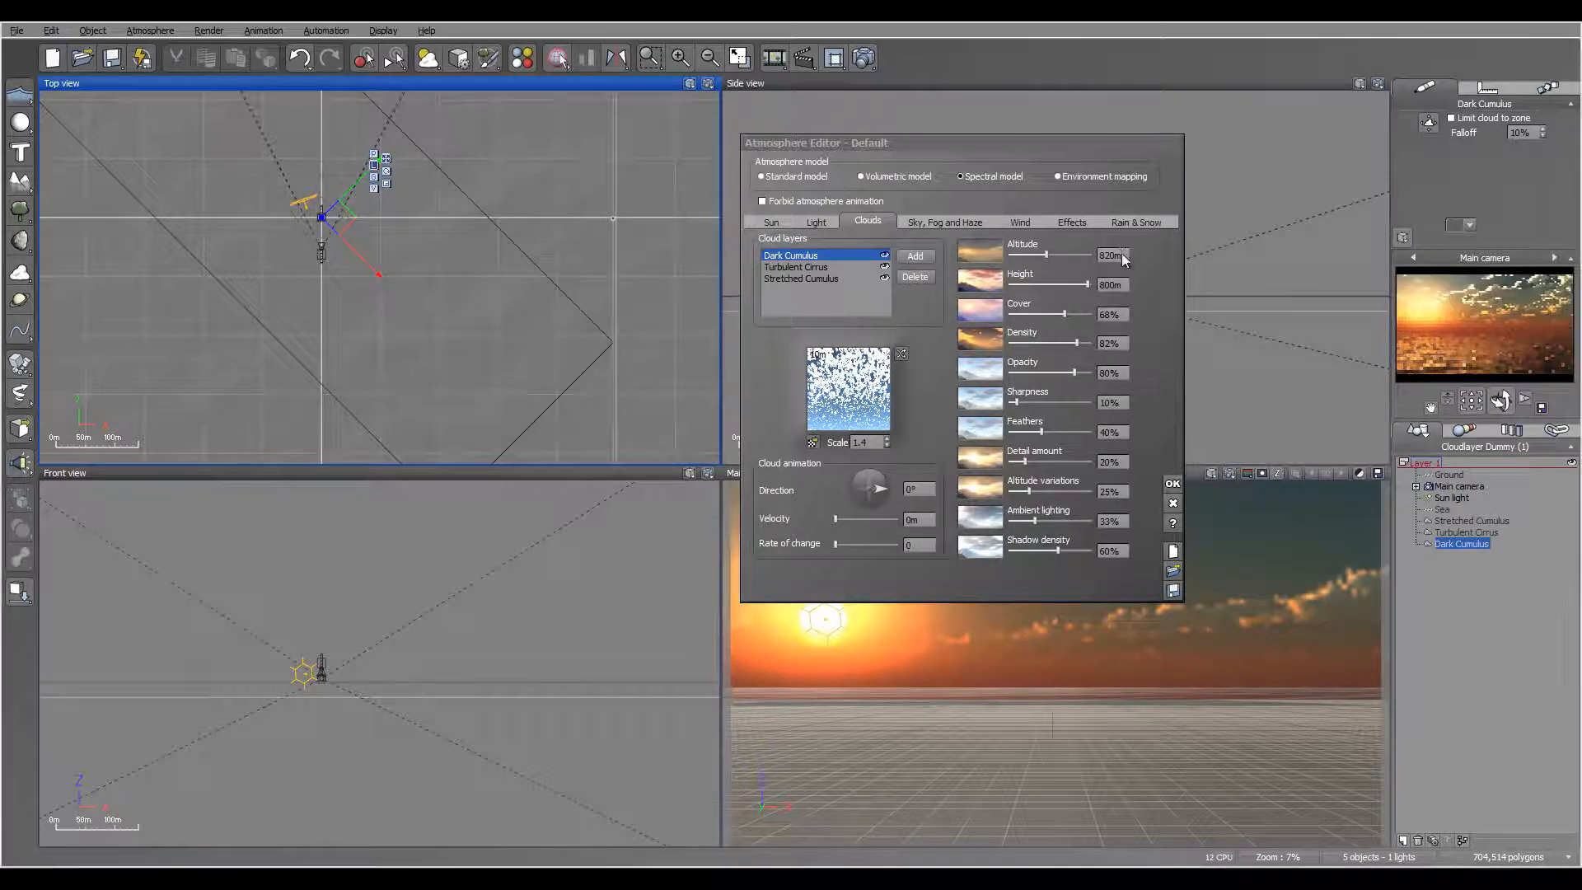
{"action": "type", "text": "200"}
{"action": "key", "text": "Return"}
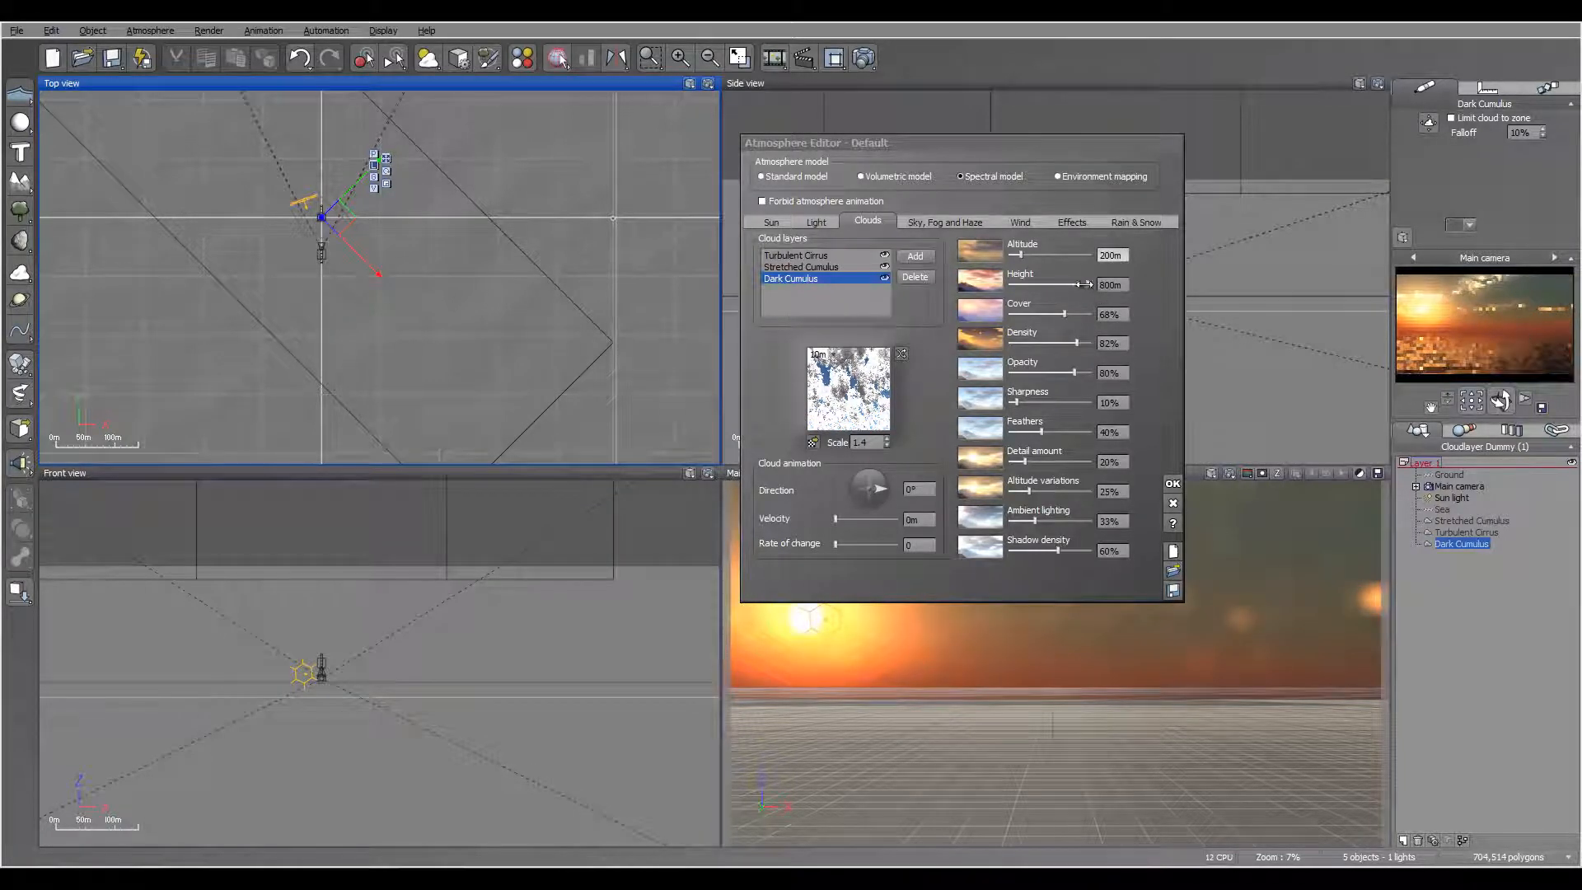
{"action": "left_click_drag", "start_coordinate": [1067, 314], "coordinate": [1035, 314]}
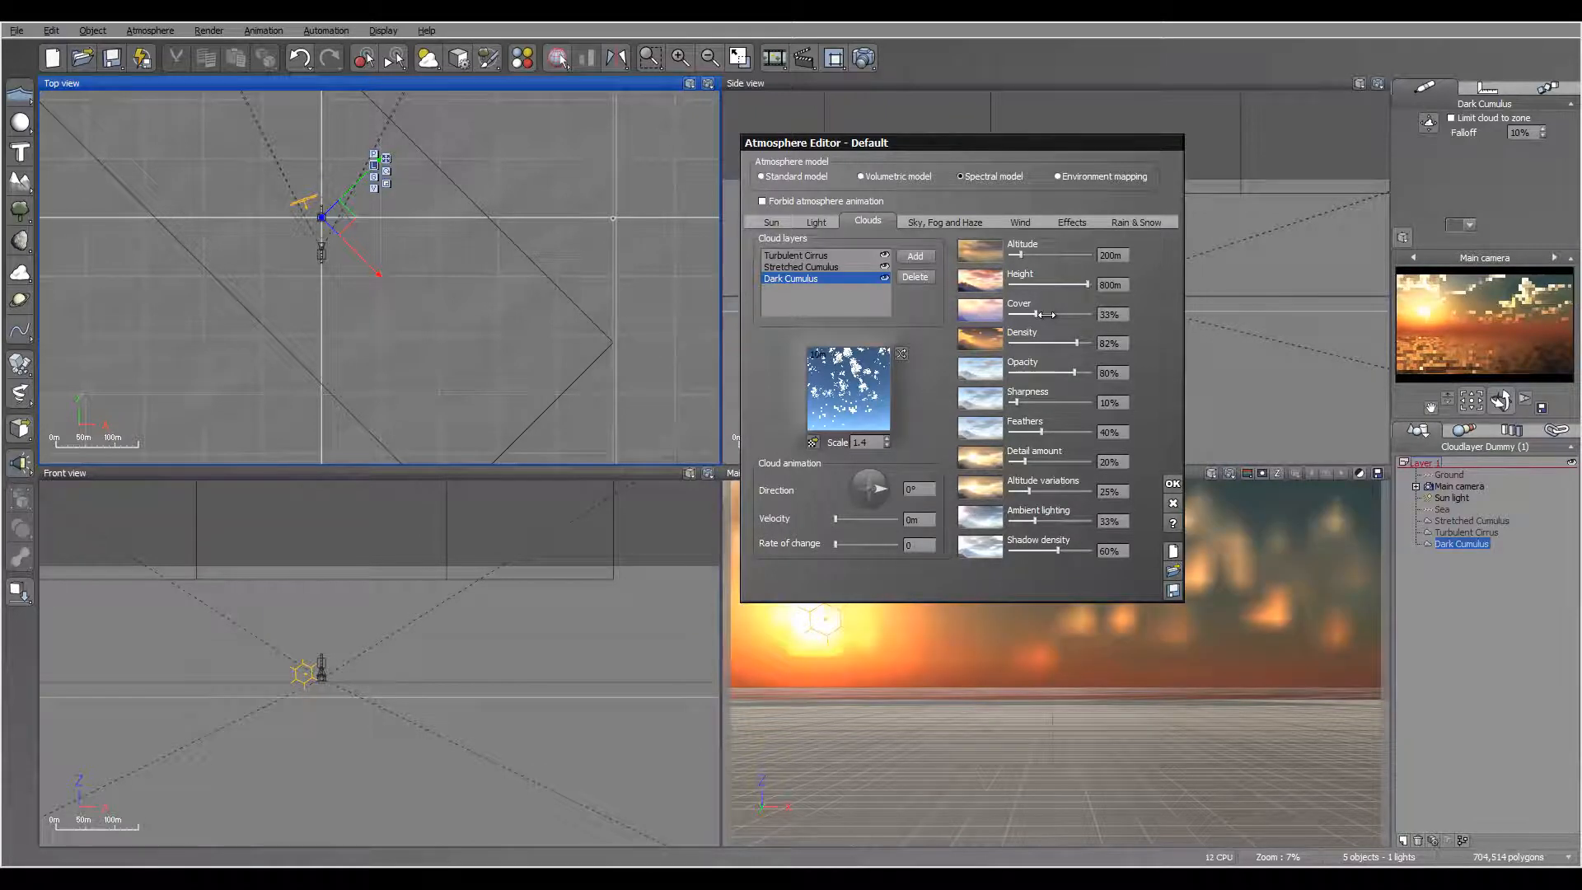
{"action": "left_click_drag", "start_coordinate": [1046, 314], "coordinate": [1051, 314]}
{"action": "left_click_drag", "start_coordinate": [1074, 373], "coordinate": [1098, 344]}
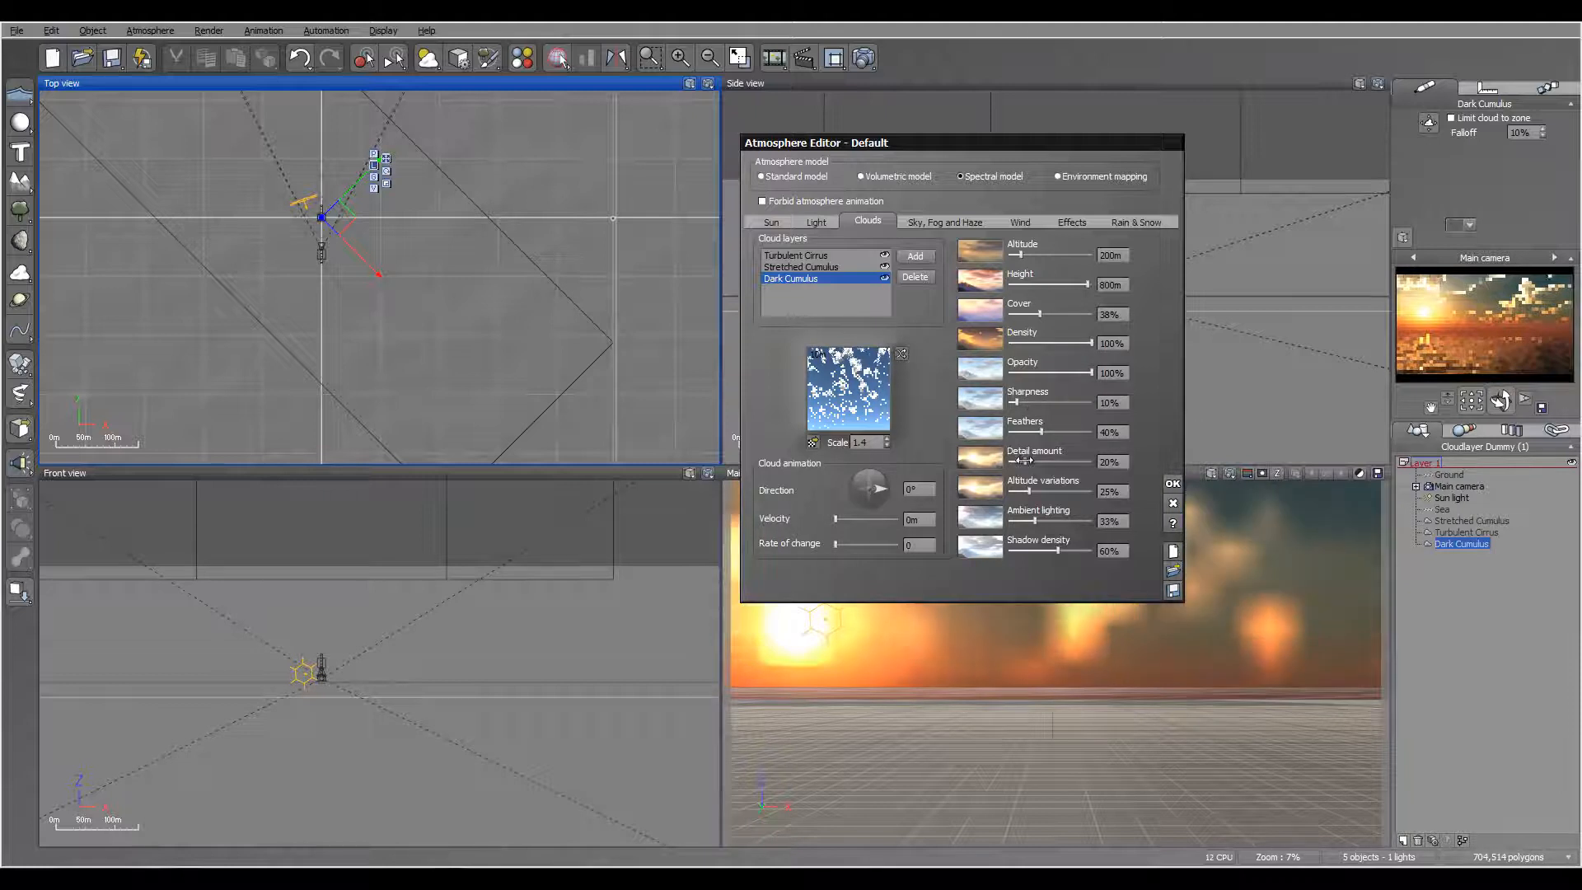
{"action": "left_click_drag", "start_coordinate": [1026, 462], "coordinate": [1066, 463]}
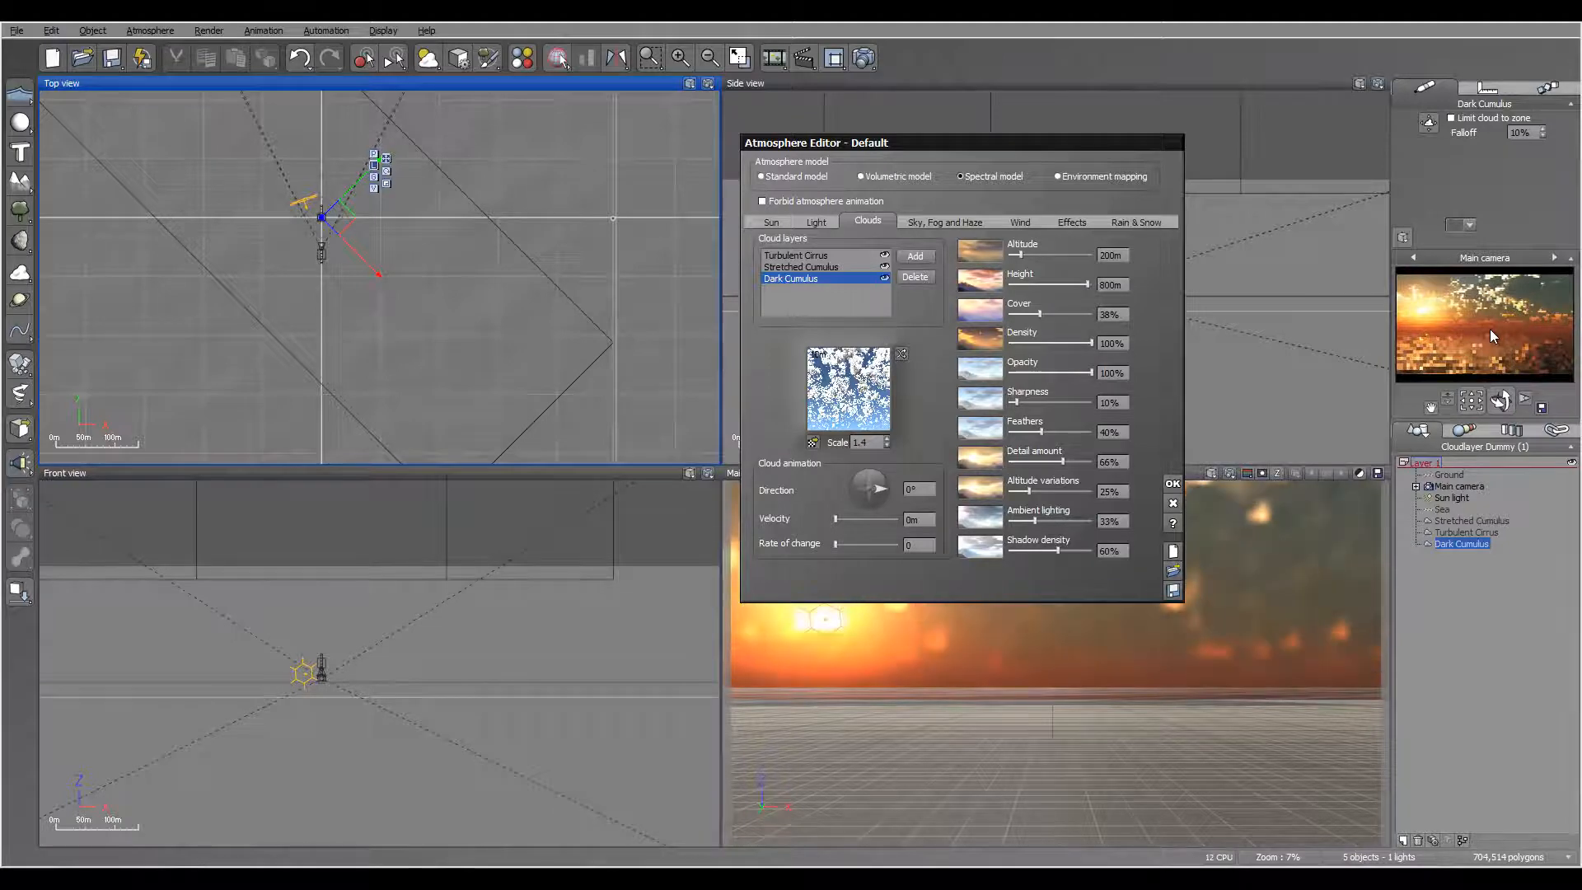
Step: Set the Dark Cumulus material's forced ambient color to a dark grey-blue with RGB 62, 70, 79 and its ambient lighting to 61%
{"action": "double_click", "coordinate": [856, 399]}
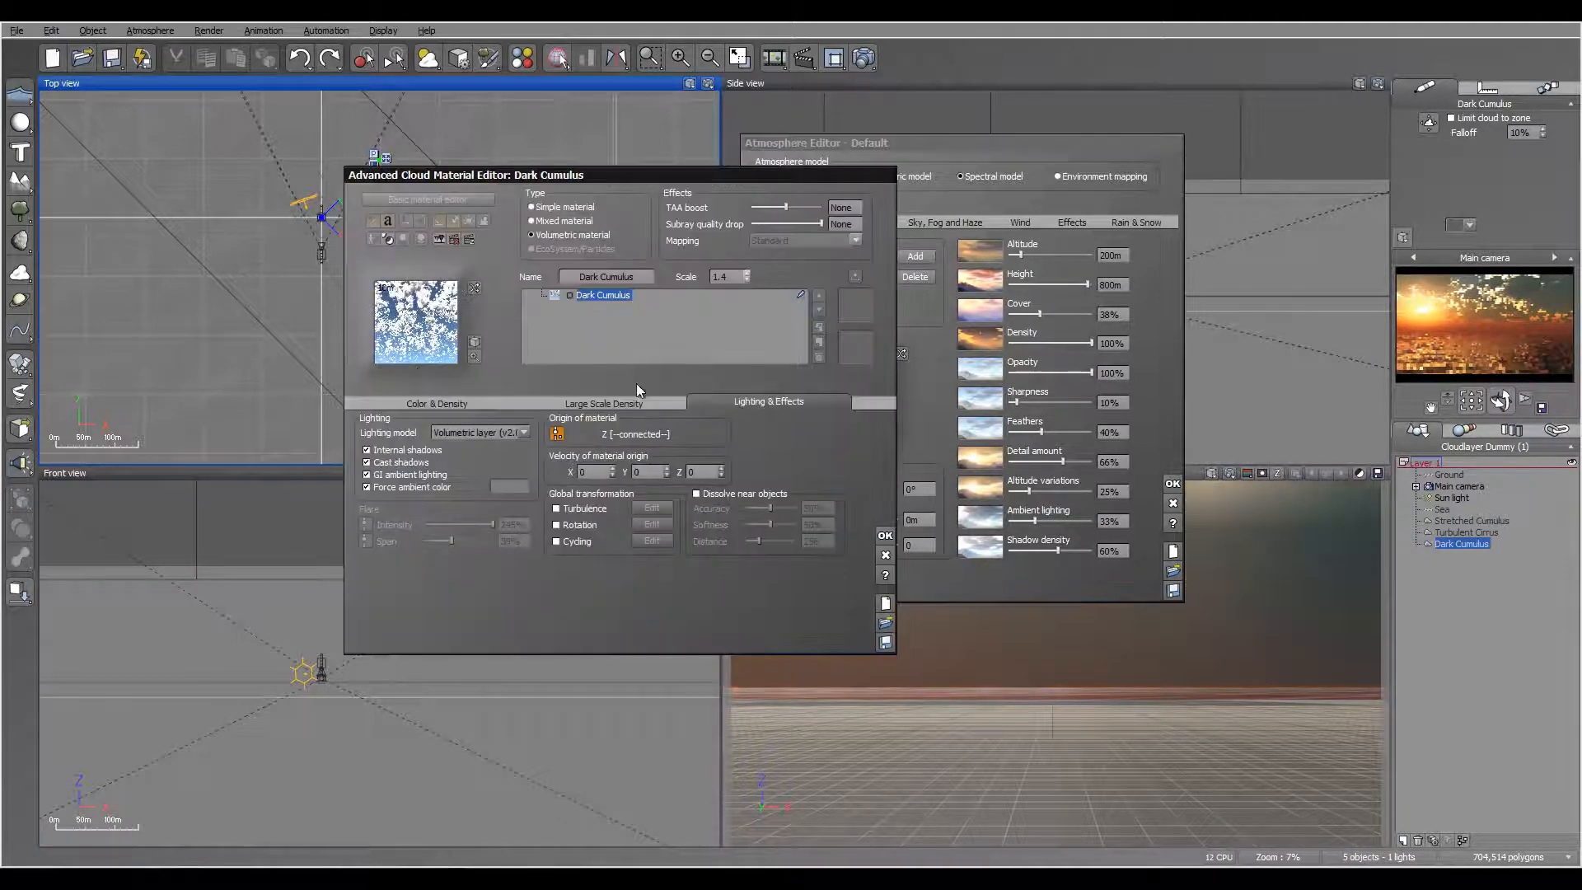
{"action": "left_click", "coordinate": [496, 483]}
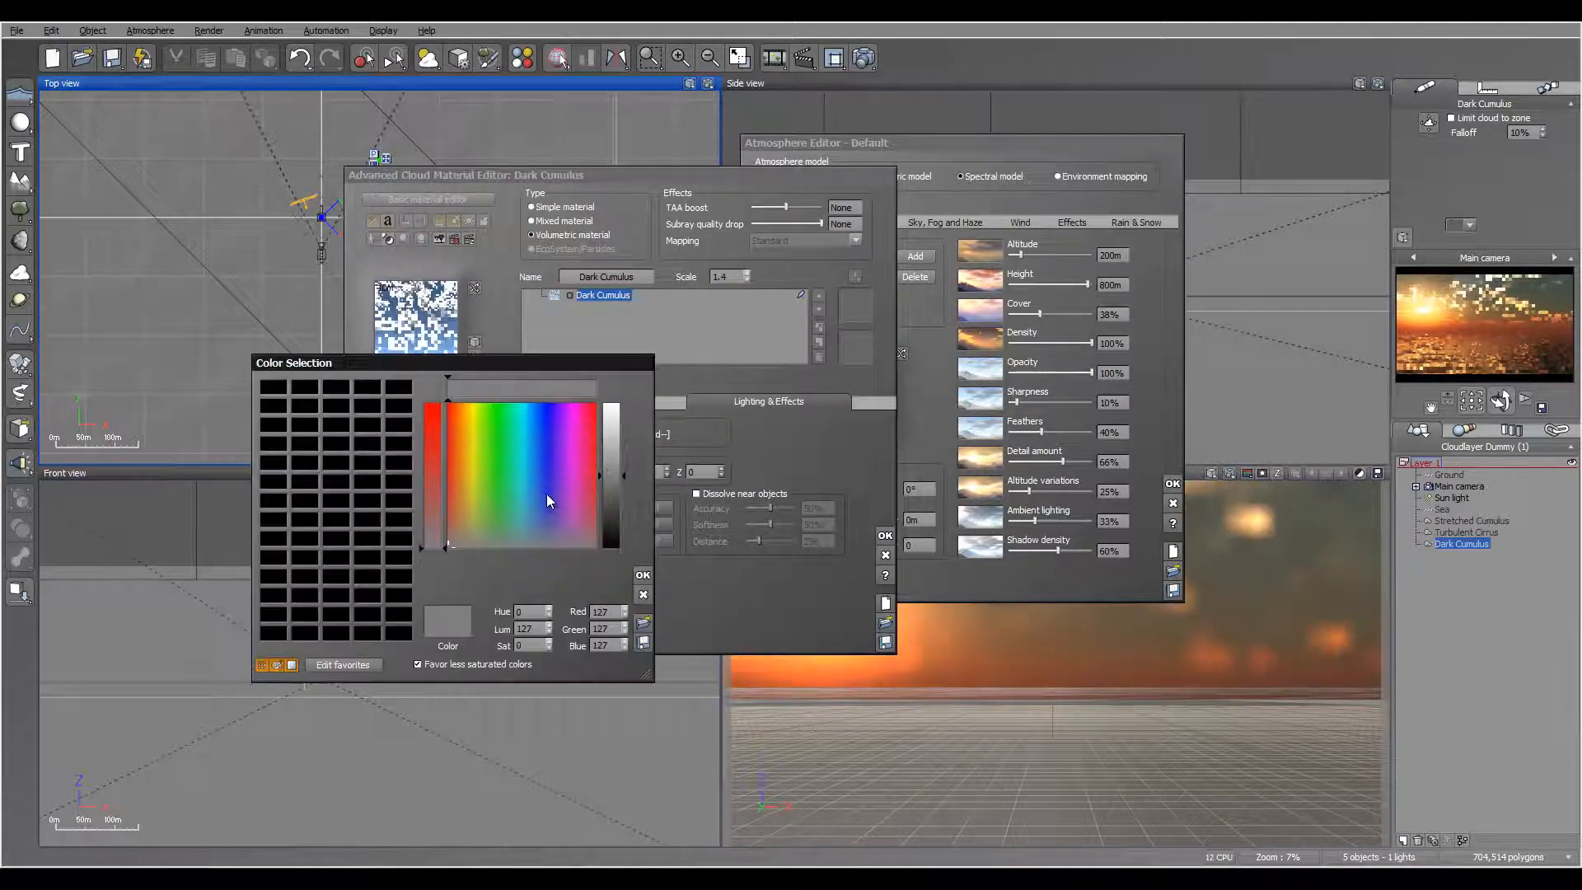
{"action": "left_click", "coordinate": [533, 532]}
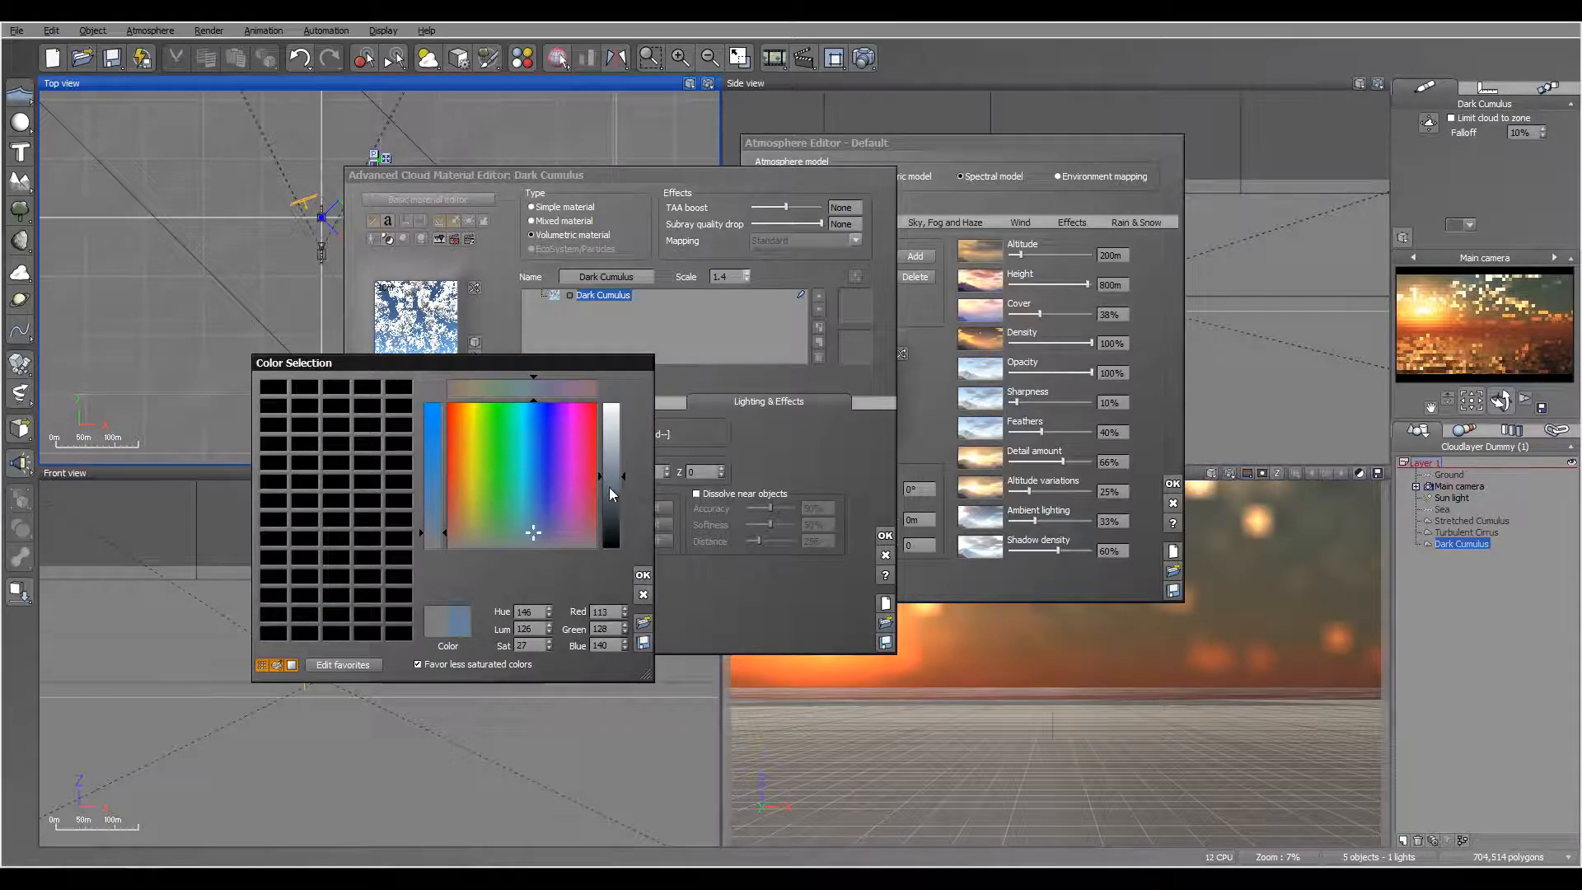
{"action": "left_click", "coordinate": [613, 509]}
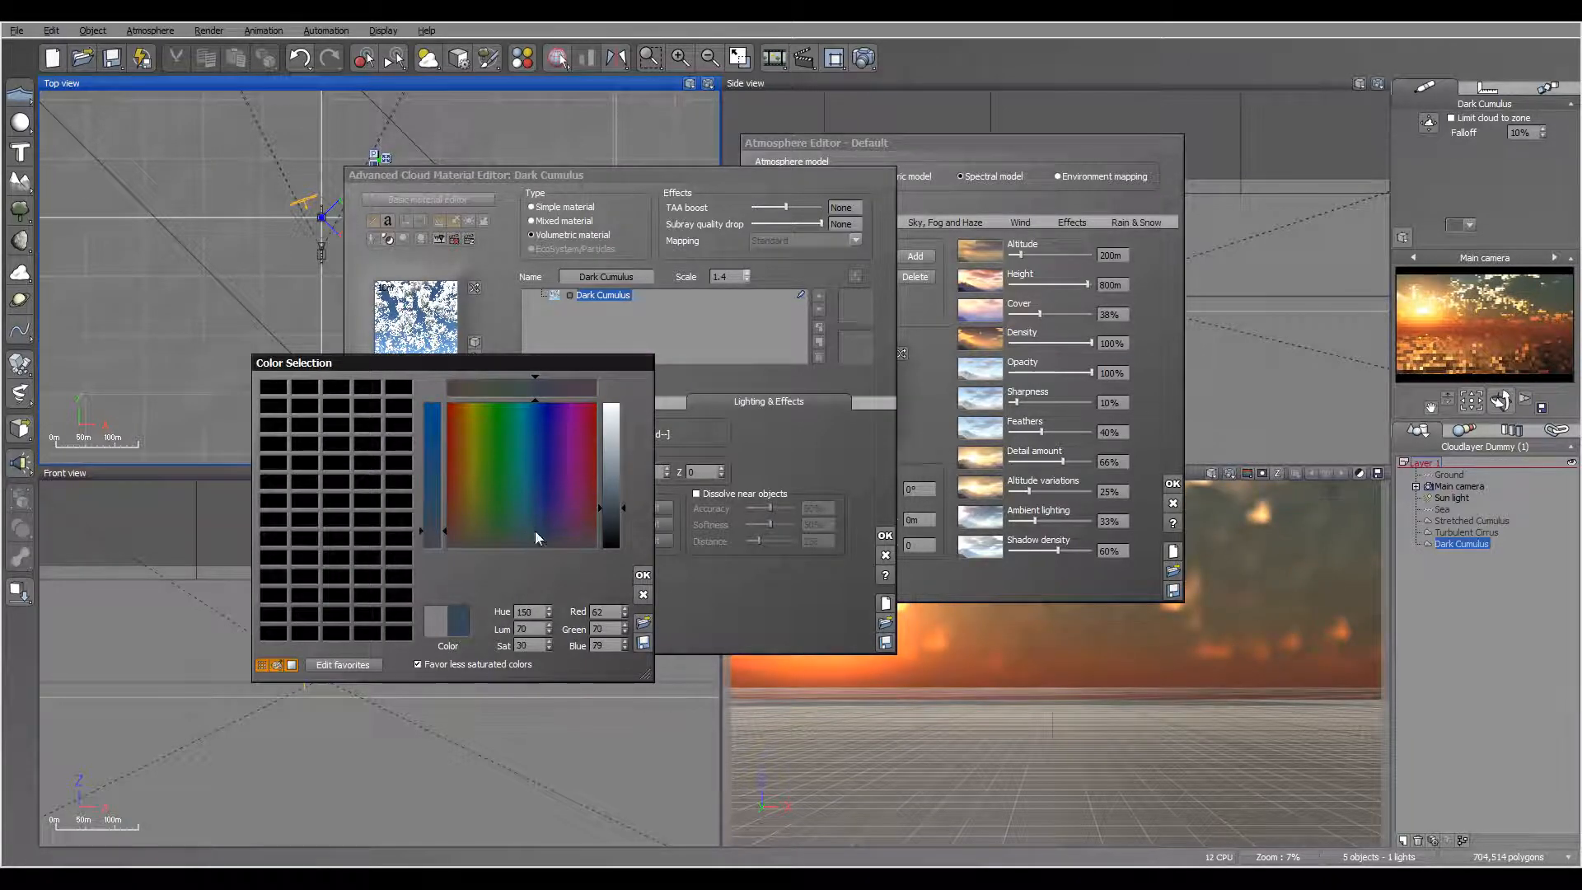
{"action": "left_click", "coordinate": [644, 574]}
{"action": "left_click", "coordinate": [885, 535]}
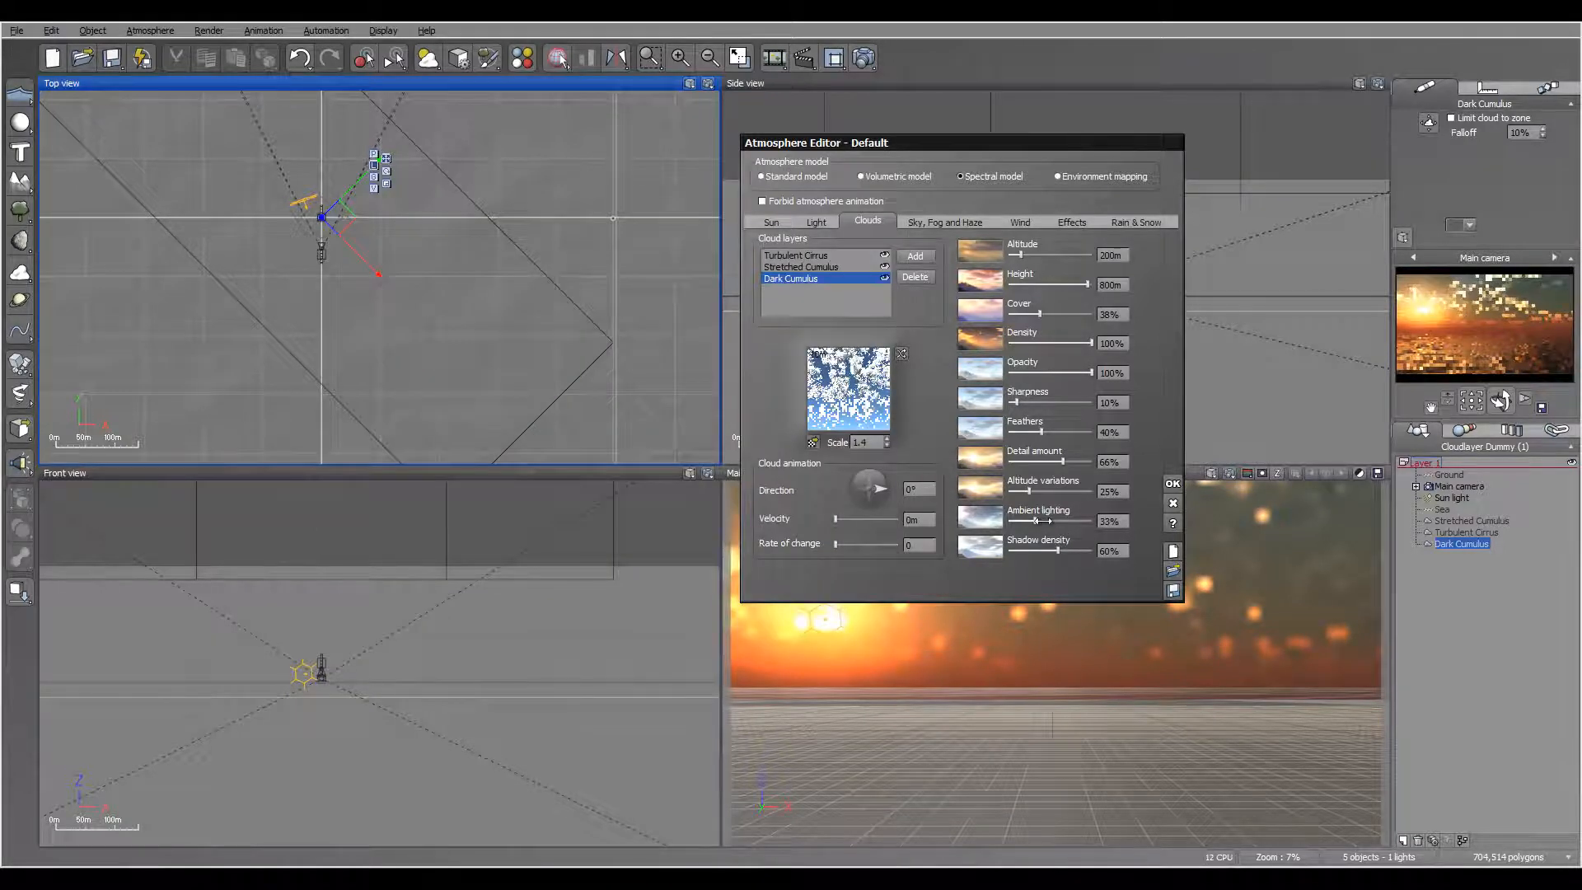
{"action": "left_click_drag", "start_coordinate": [1037, 521], "coordinate": [1060, 521]}
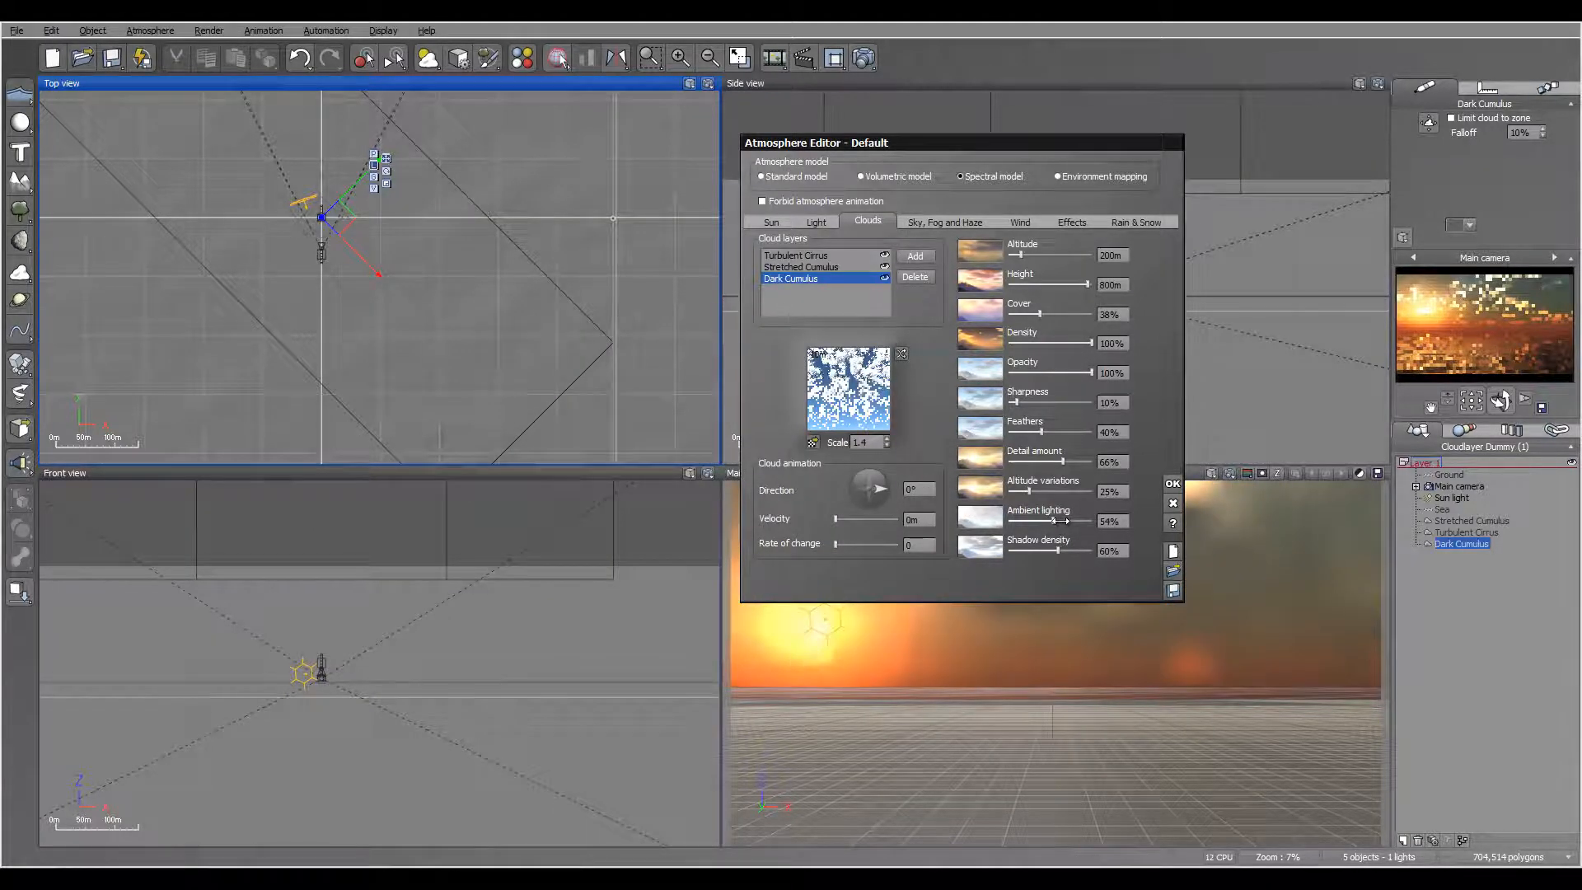
{"action": "left_click_drag", "start_coordinate": [1055, 521], "coordinate": [1066, 521]}
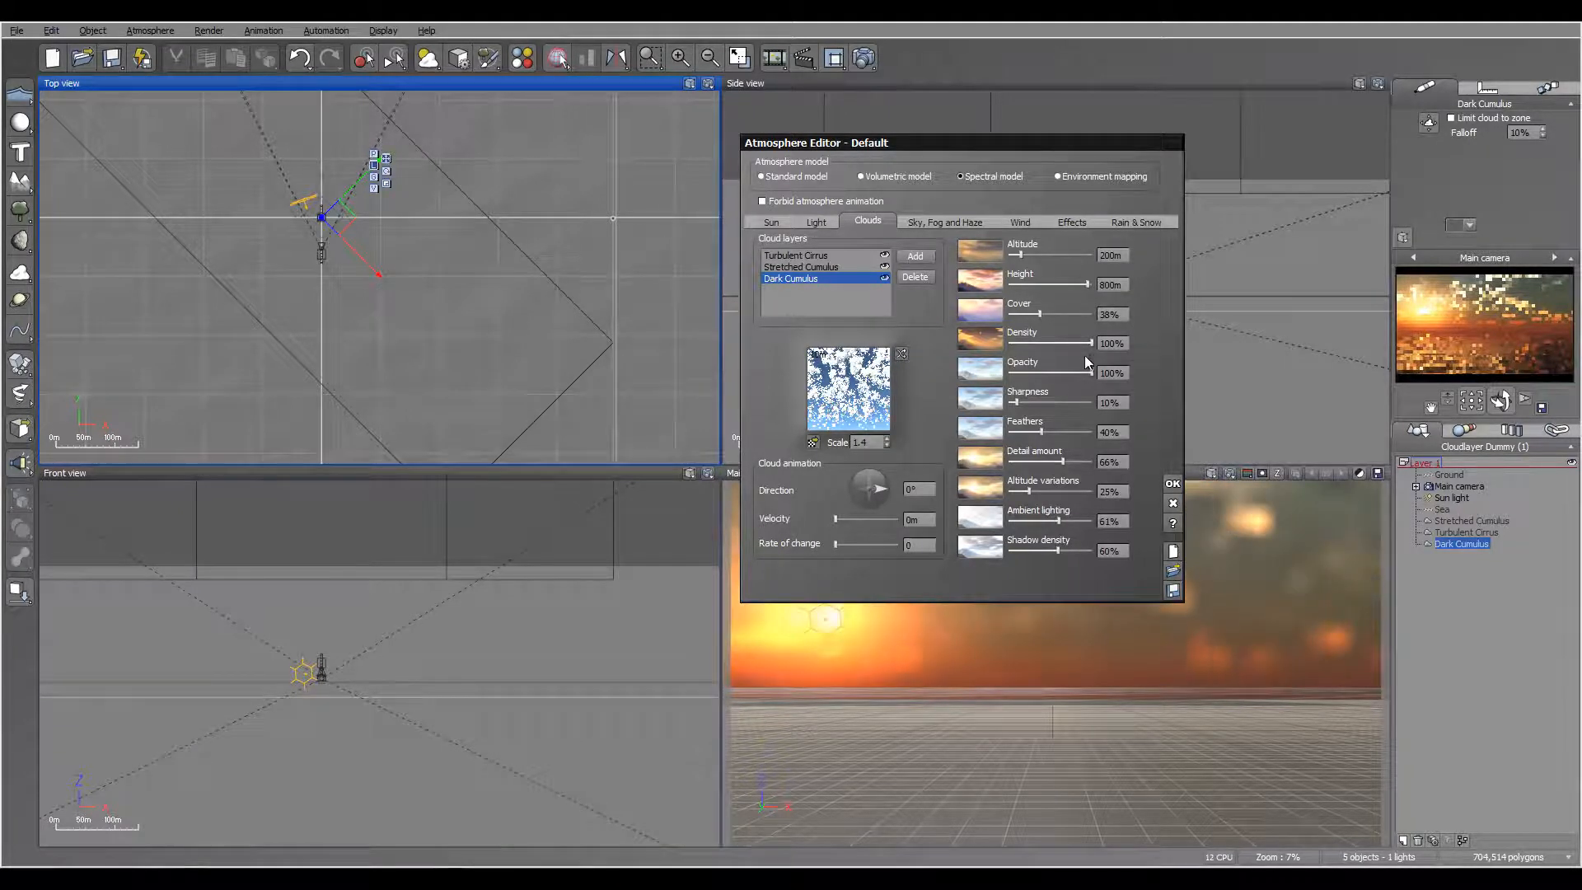
Step: Try a Dark Cumulus density of 6%, put it back to 100%, and try entering 400%
{"action": "left_click_drag", "start_coordinate": [1091, 342], "coordinate": [1012, 344]}
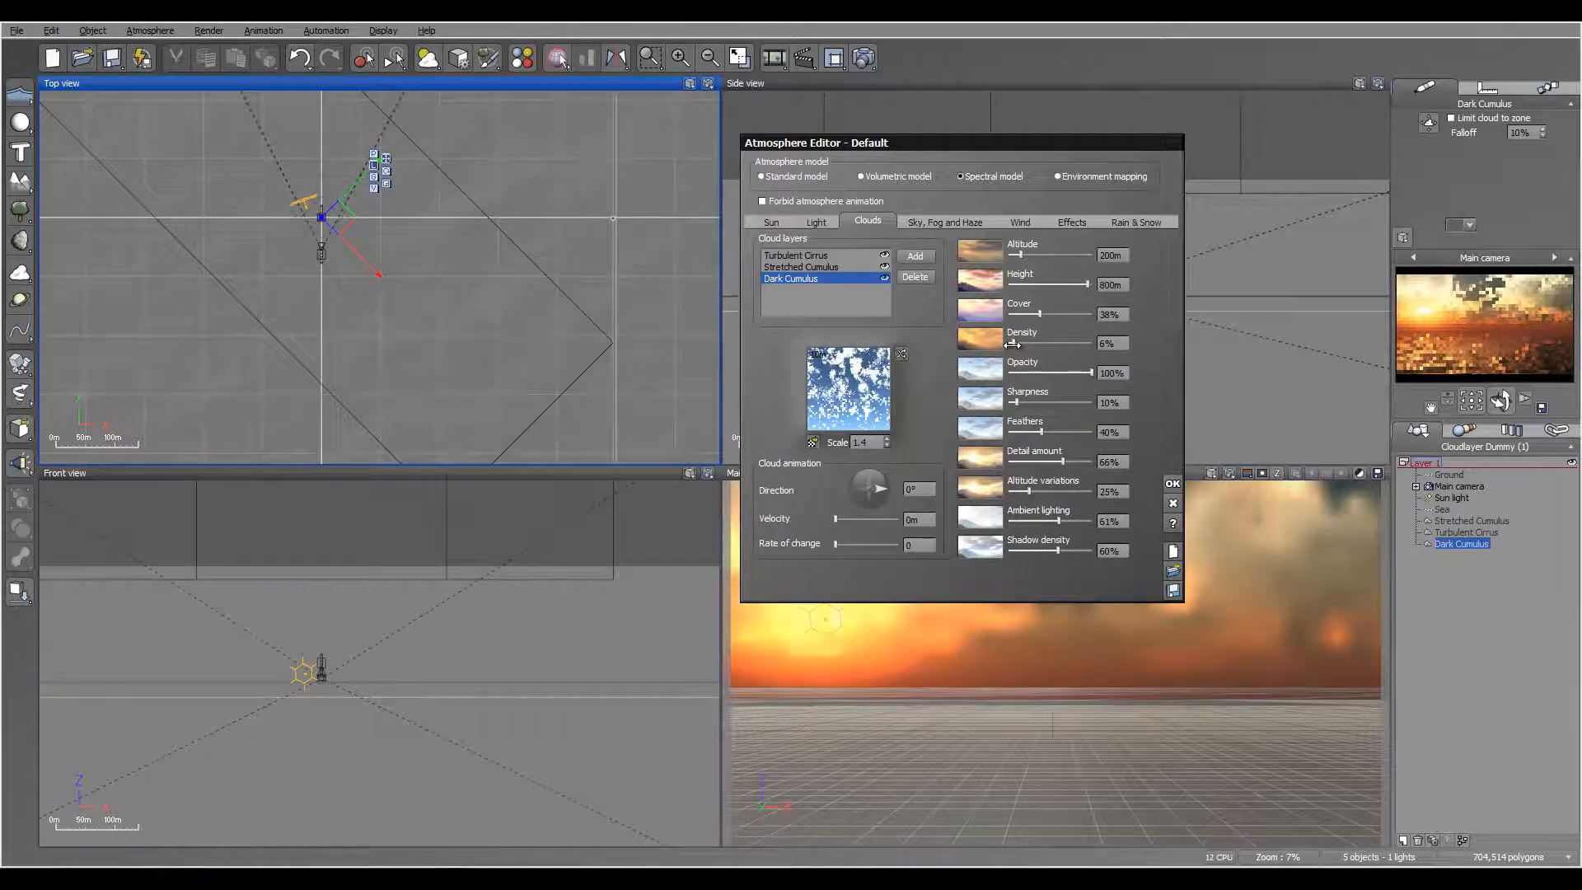
{"action": "left_click_drag", "start_coordinate": [1012, 344], "coordinate": [1114, 348]}
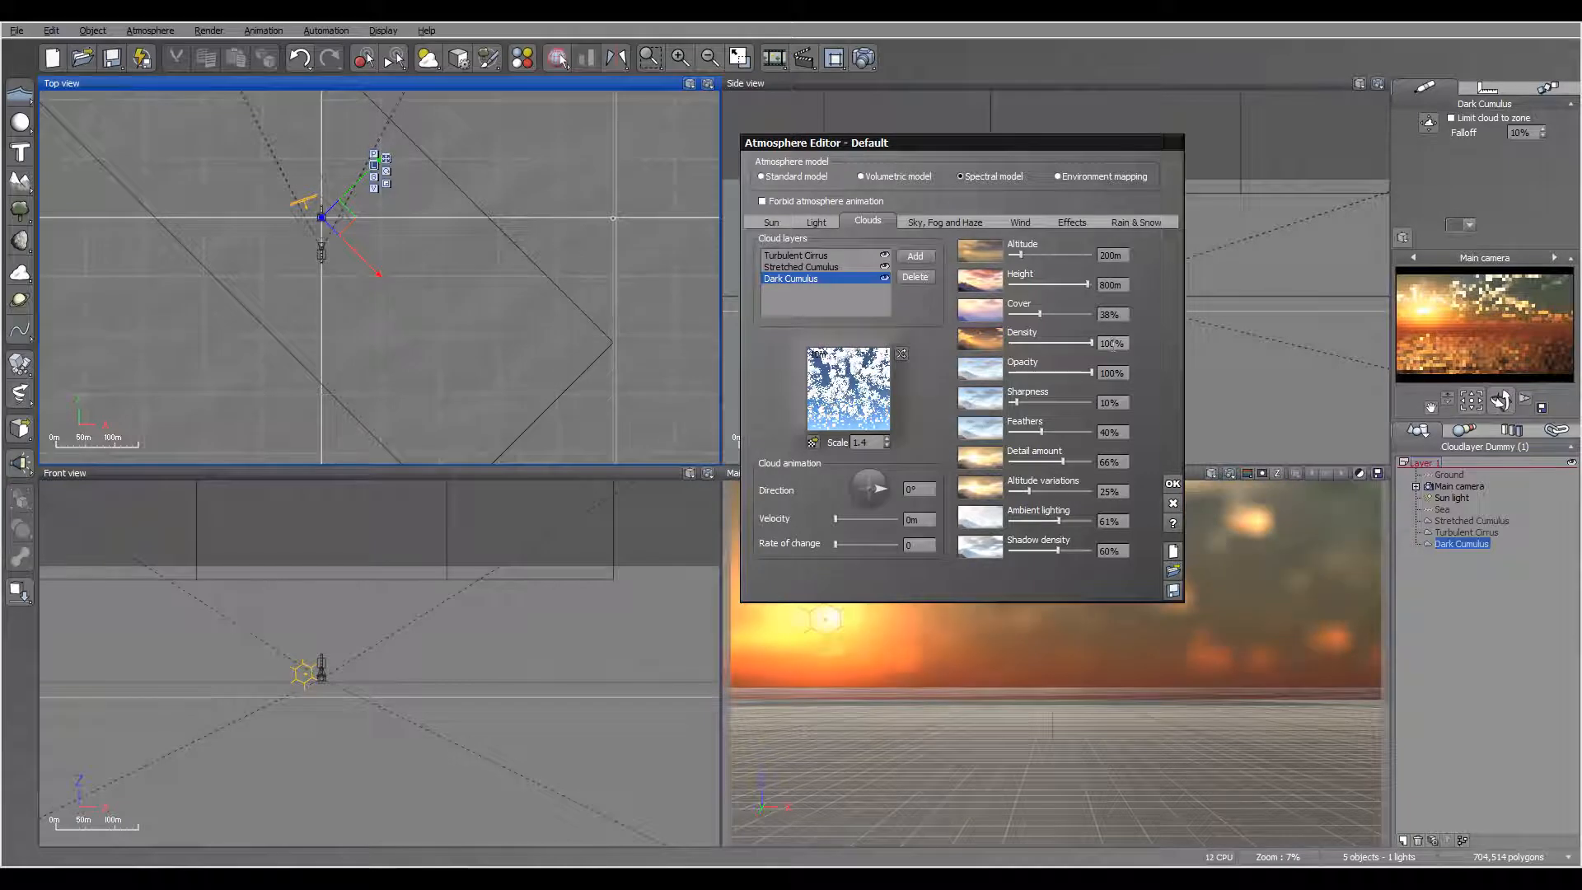
{"action": "left_click", "coordinate": [1113, 343]}
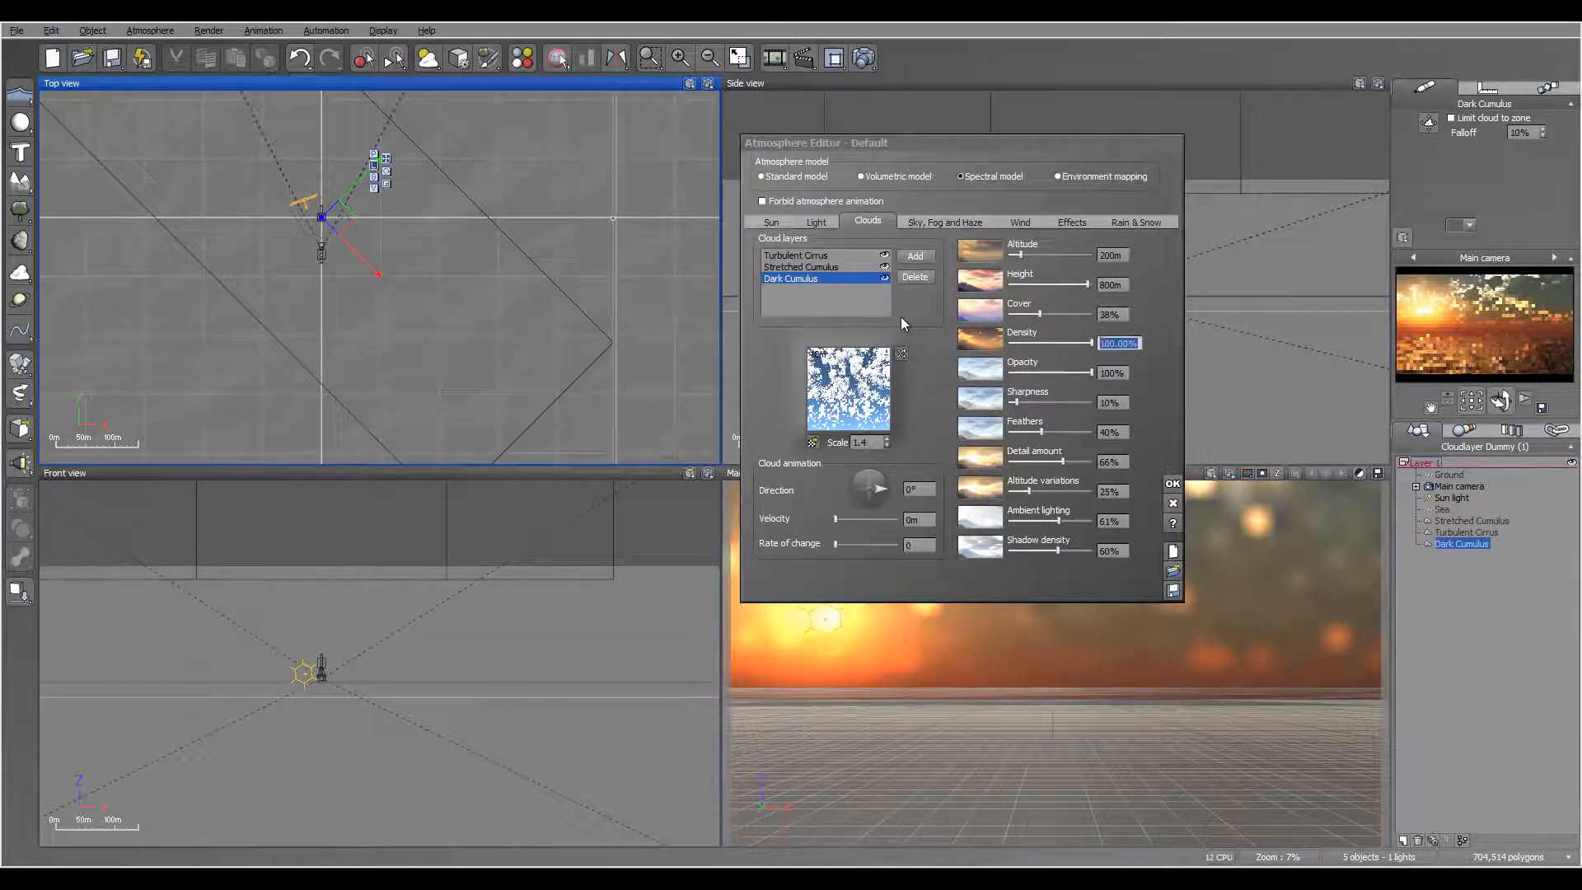
{"action": "type", "text": "400"}
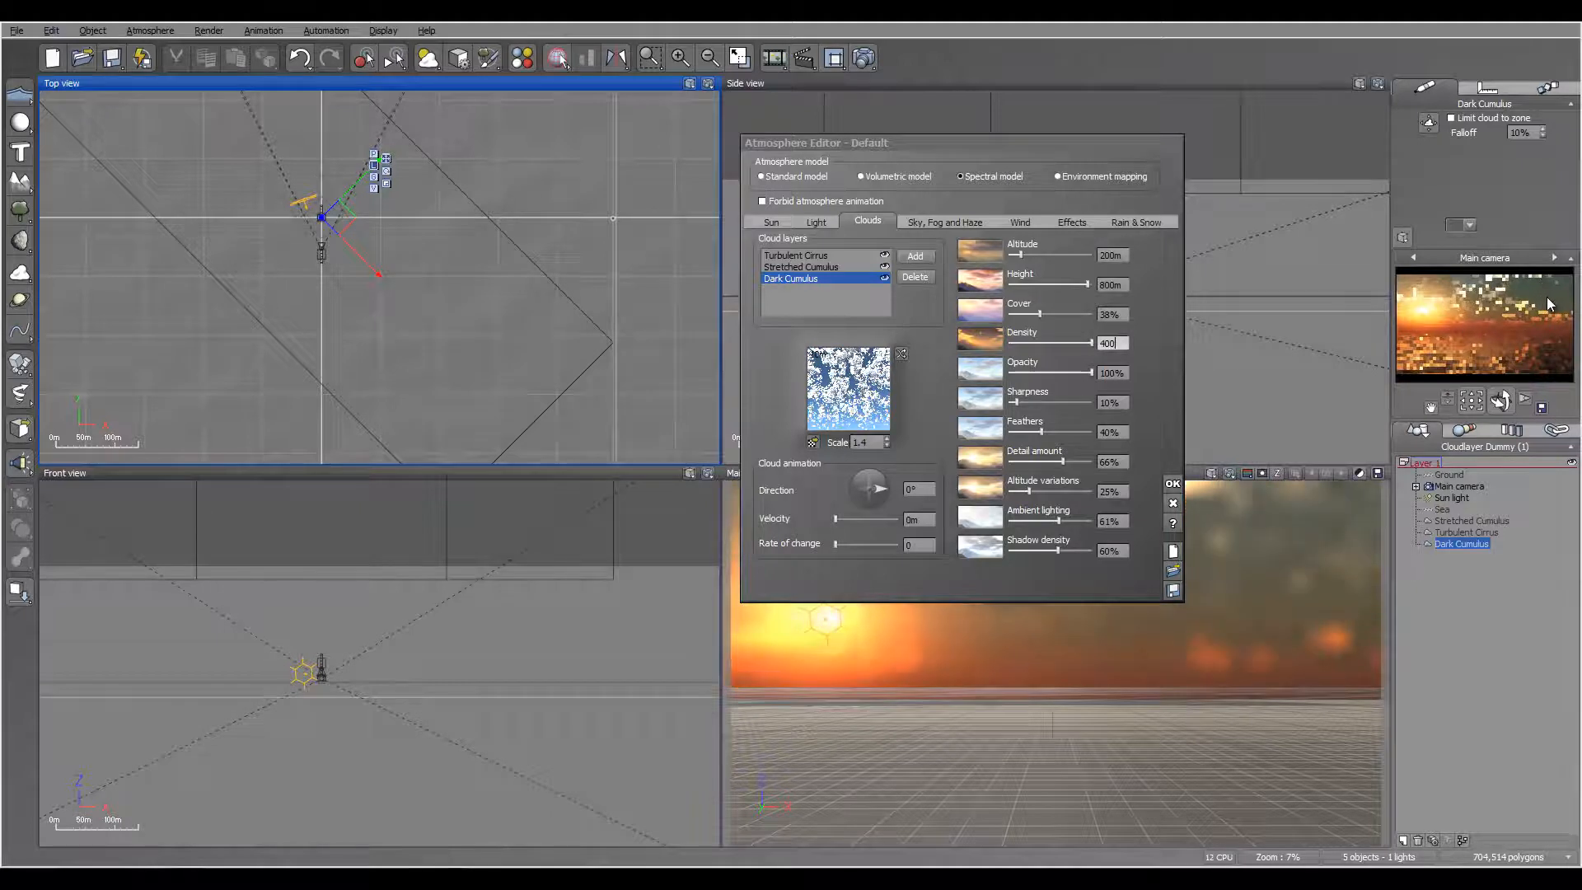
{"action": "key", "text": "Return"}
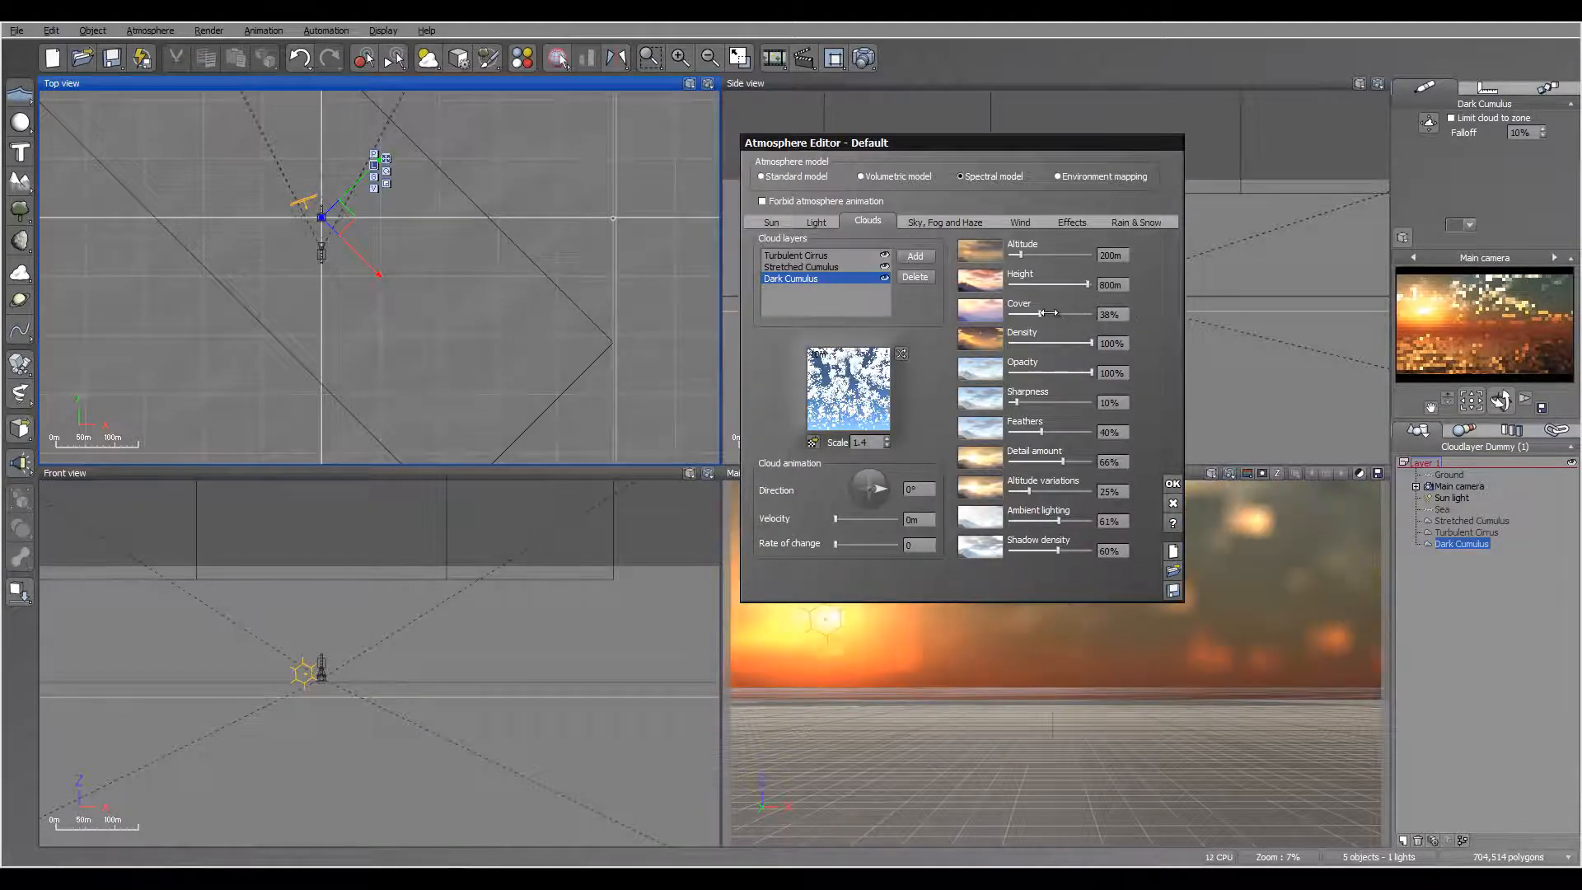
Step: Set the Dark Cumulus layer's cover to 39% and render a test image of the scene
{"action": "left_click_drag", "start_coordinate": [1040, 313], "coordinate": [1047, 313]}
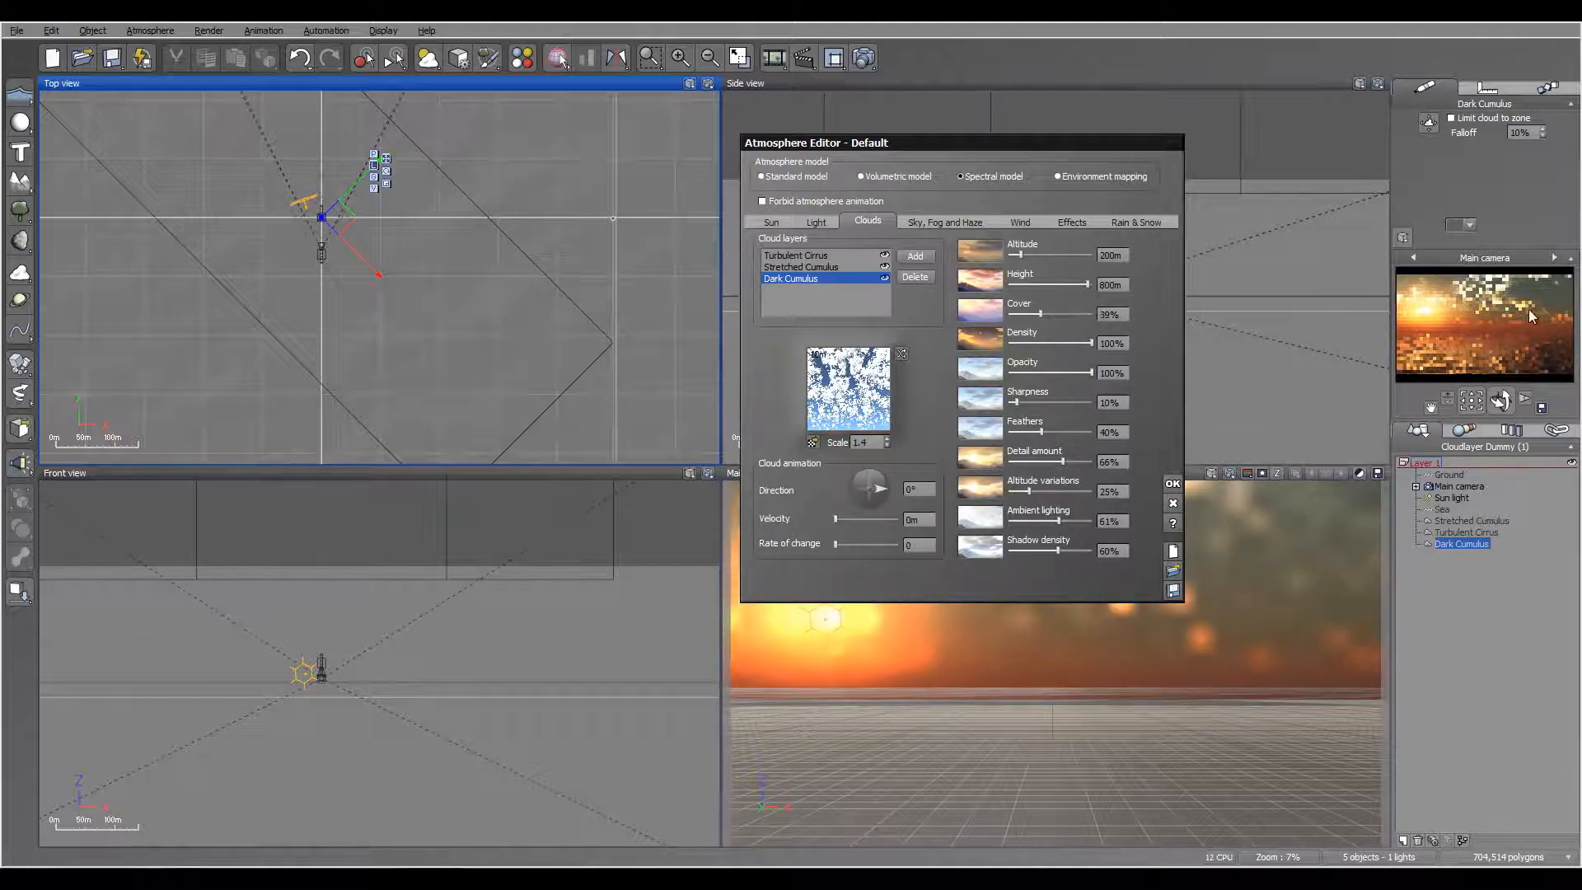
{"action": "left_click", "coordinate": [864, 59]}
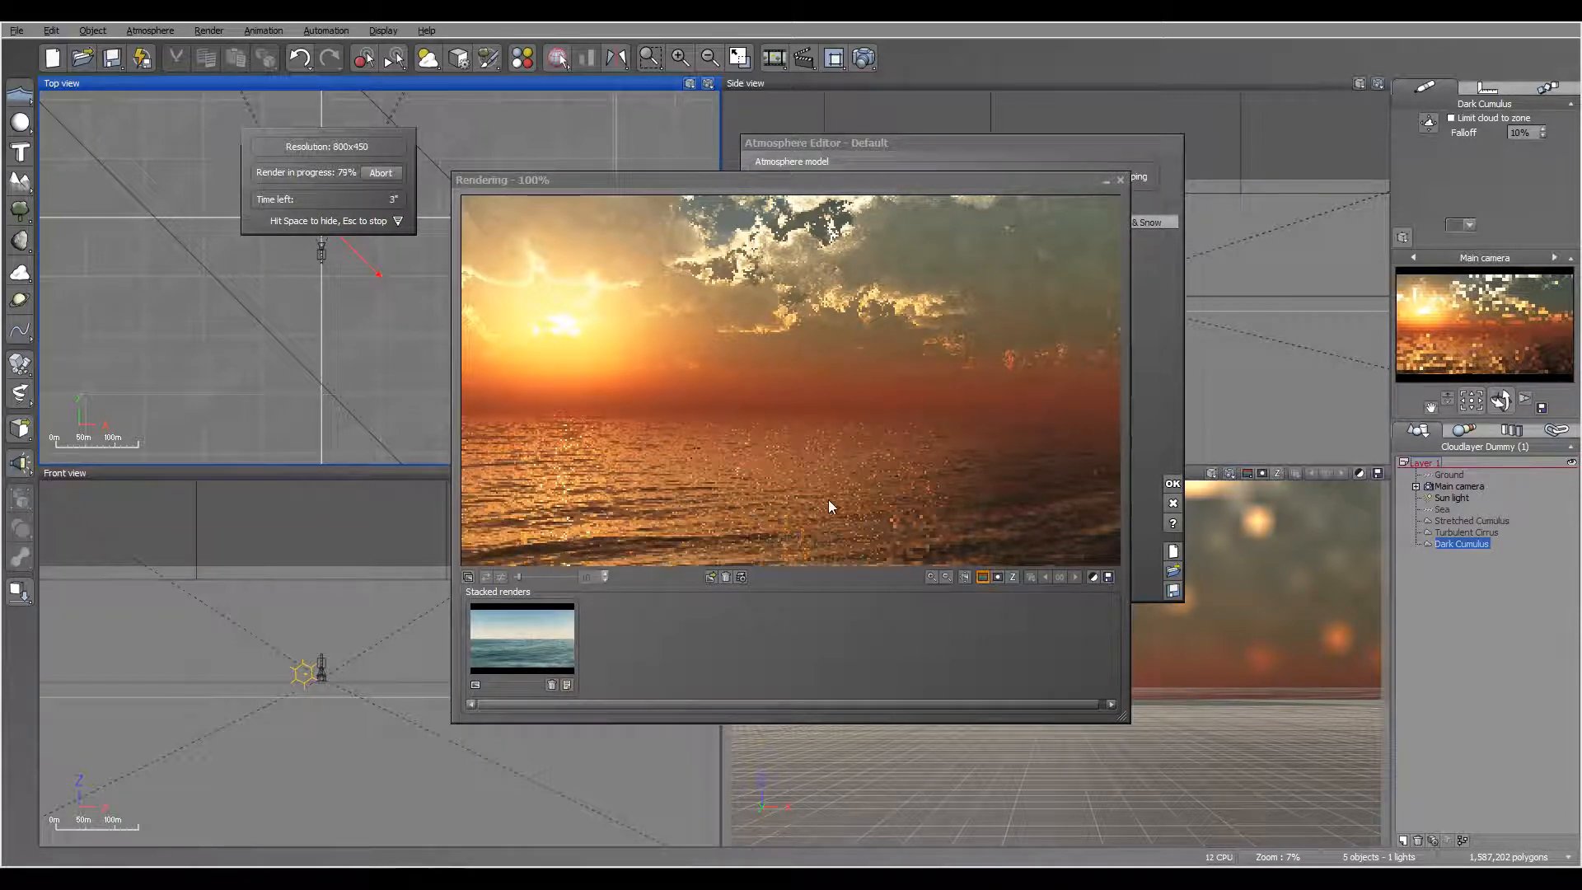
{"action": "left_click", "coordinate": [1121, 180]}
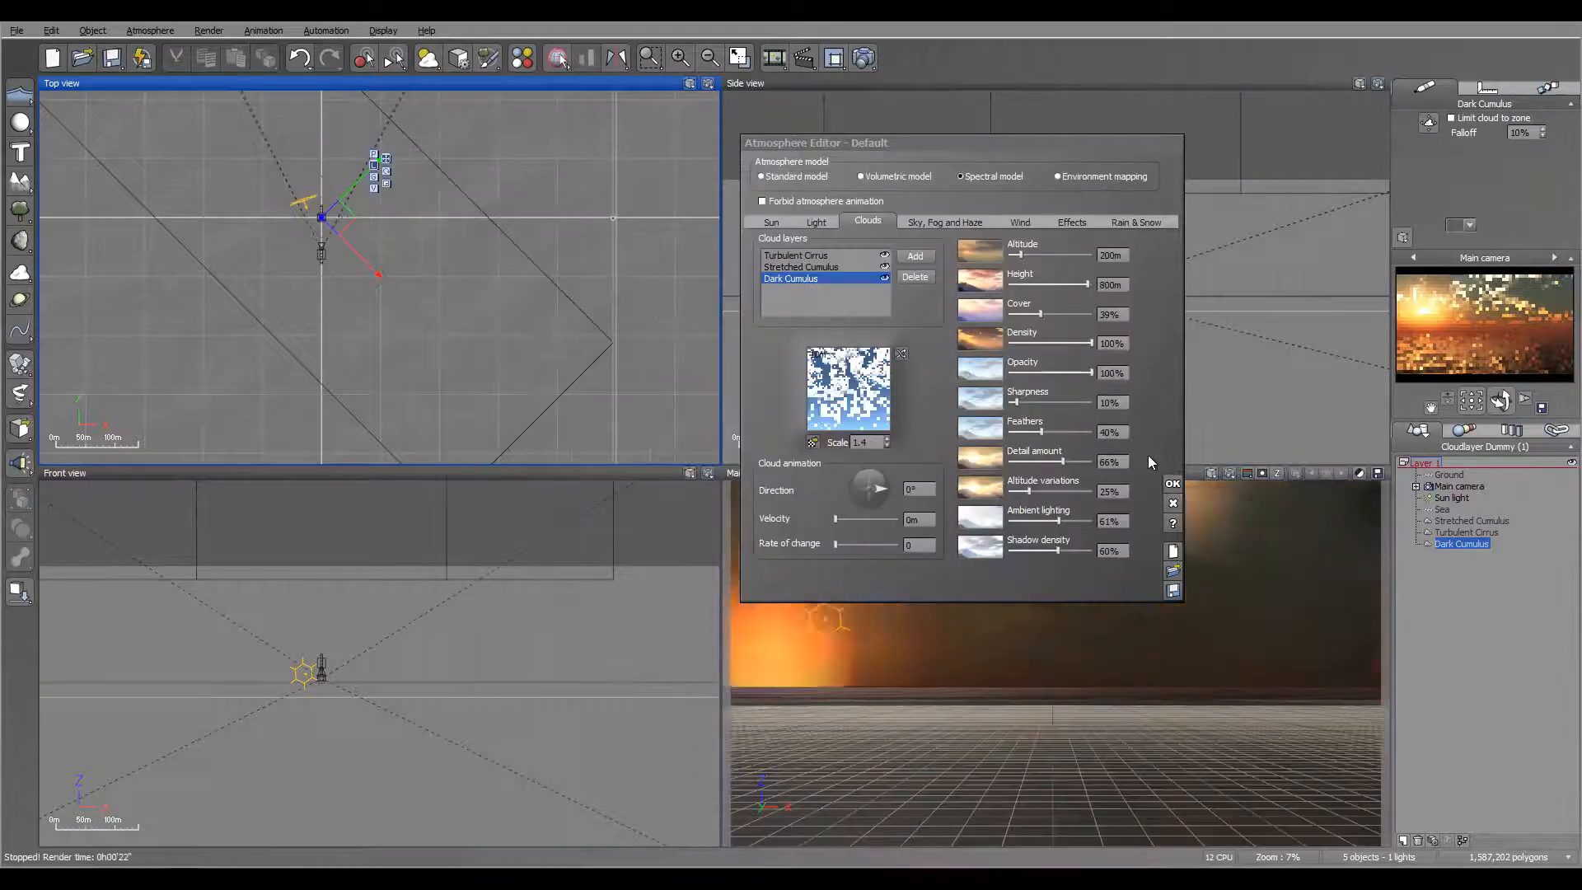
{"action": "left_click", "coordinate": [1172, 484]}
Step: In the Sea's Default water material, set turn reflective with angle to 21%, flare intensity to 25% and flare span to 14%
{"action": "left_click", "coordinate": [1442, 509]}
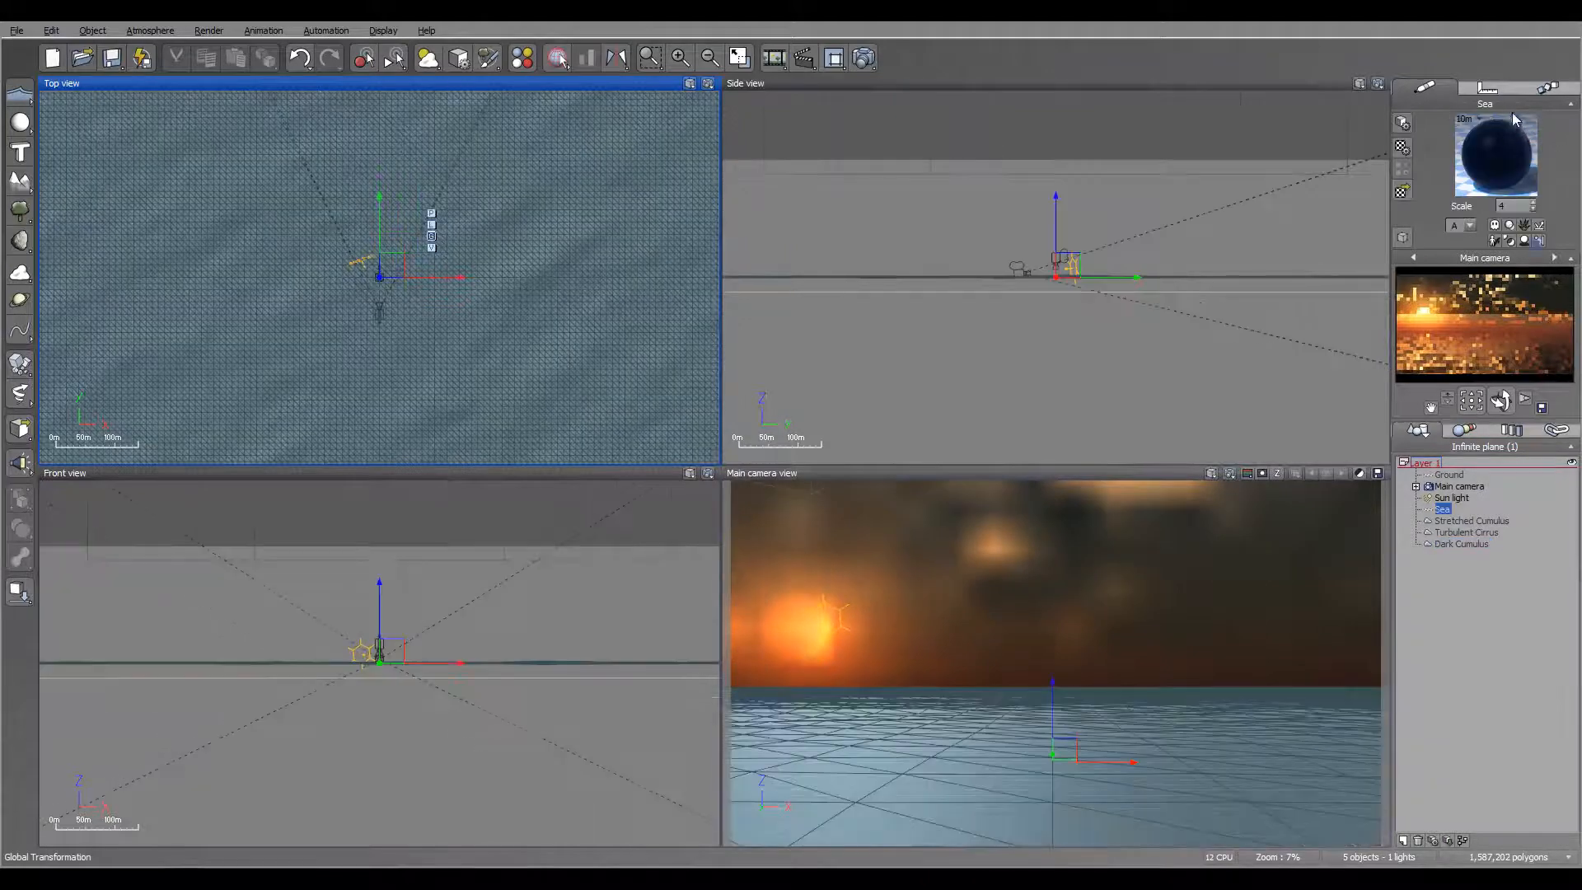
{"action": "double_click", "coordinate": [1495, 142]}
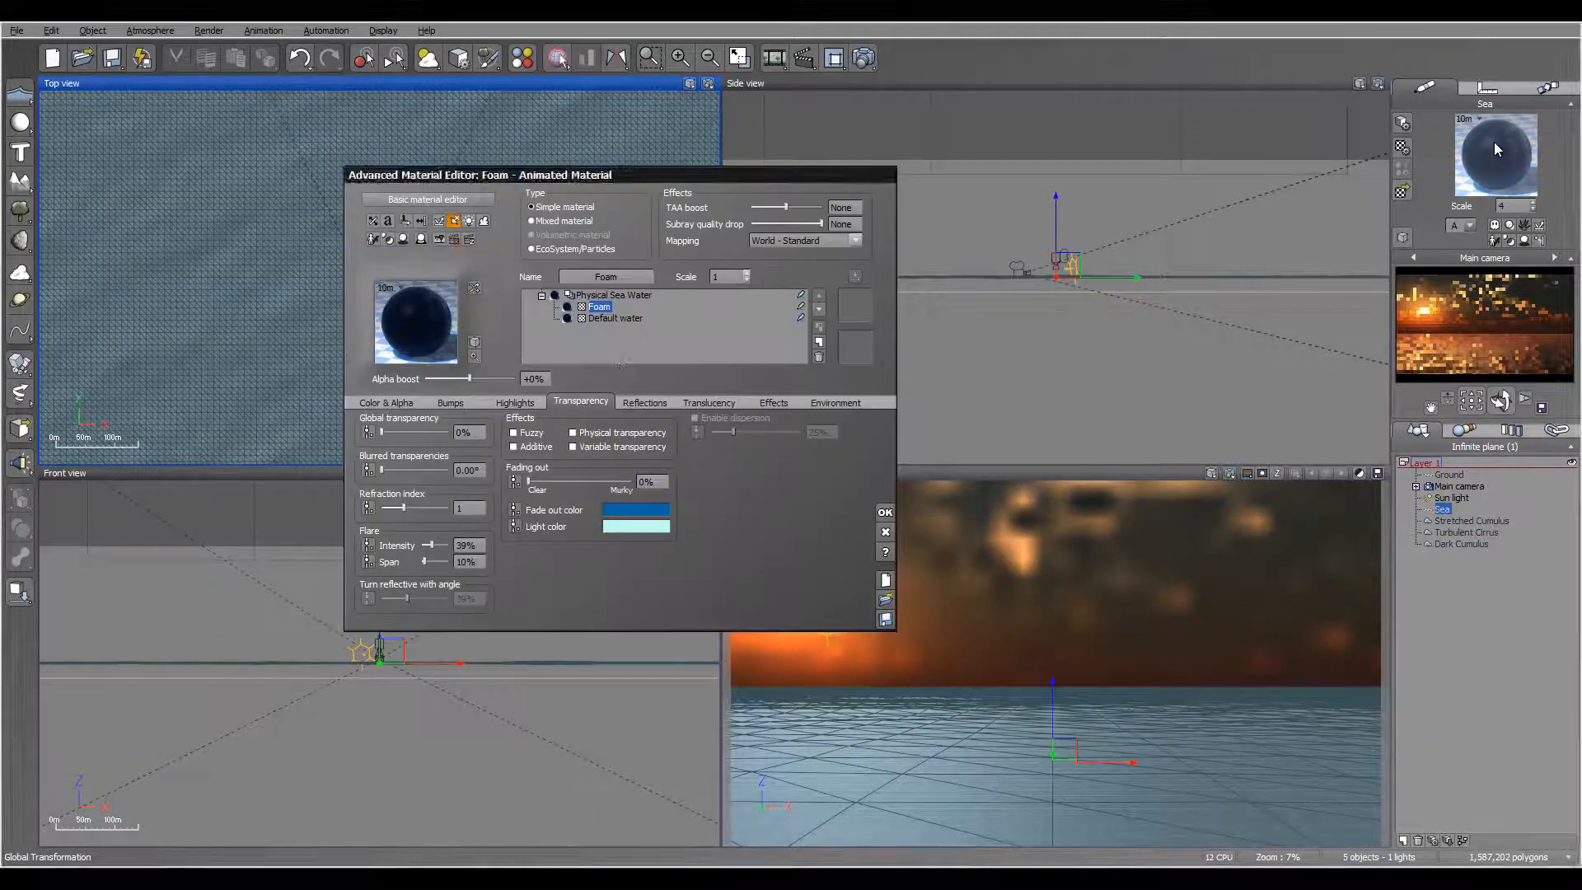
{"action": "left_click", "coordinate": [625, 321]}
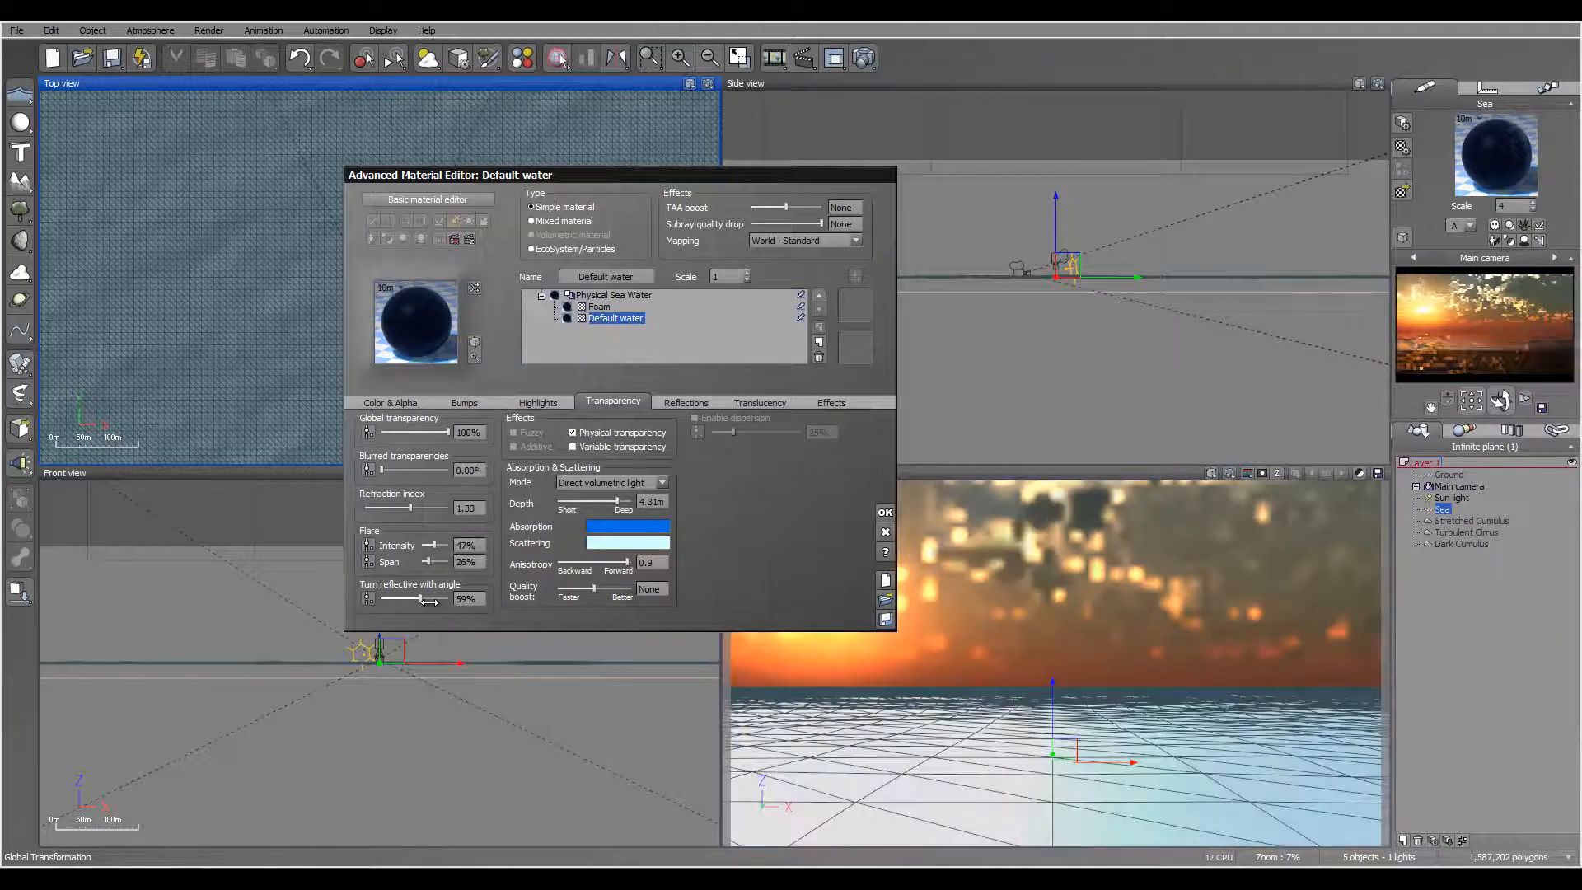
{"action": "left_click_drag", "start_coordinate": [429, 602], "coordinate": [432, 544]}
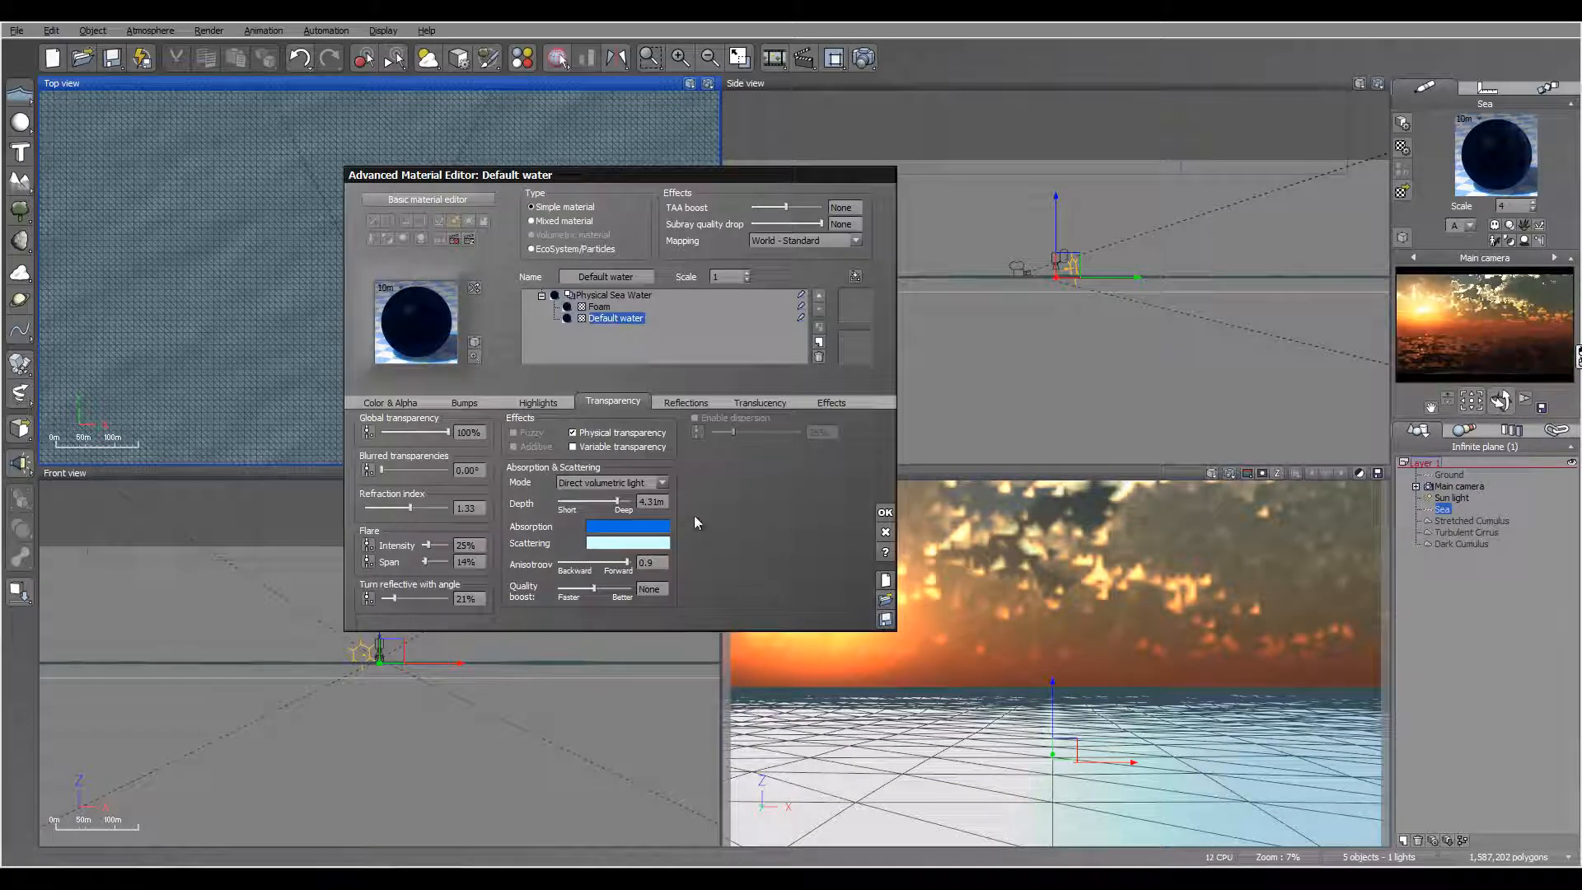
Step: Try 79% diffuse and 70% ambient lighting on the Default water material
{"action": "left_click", "coordinate": [773, 404]}
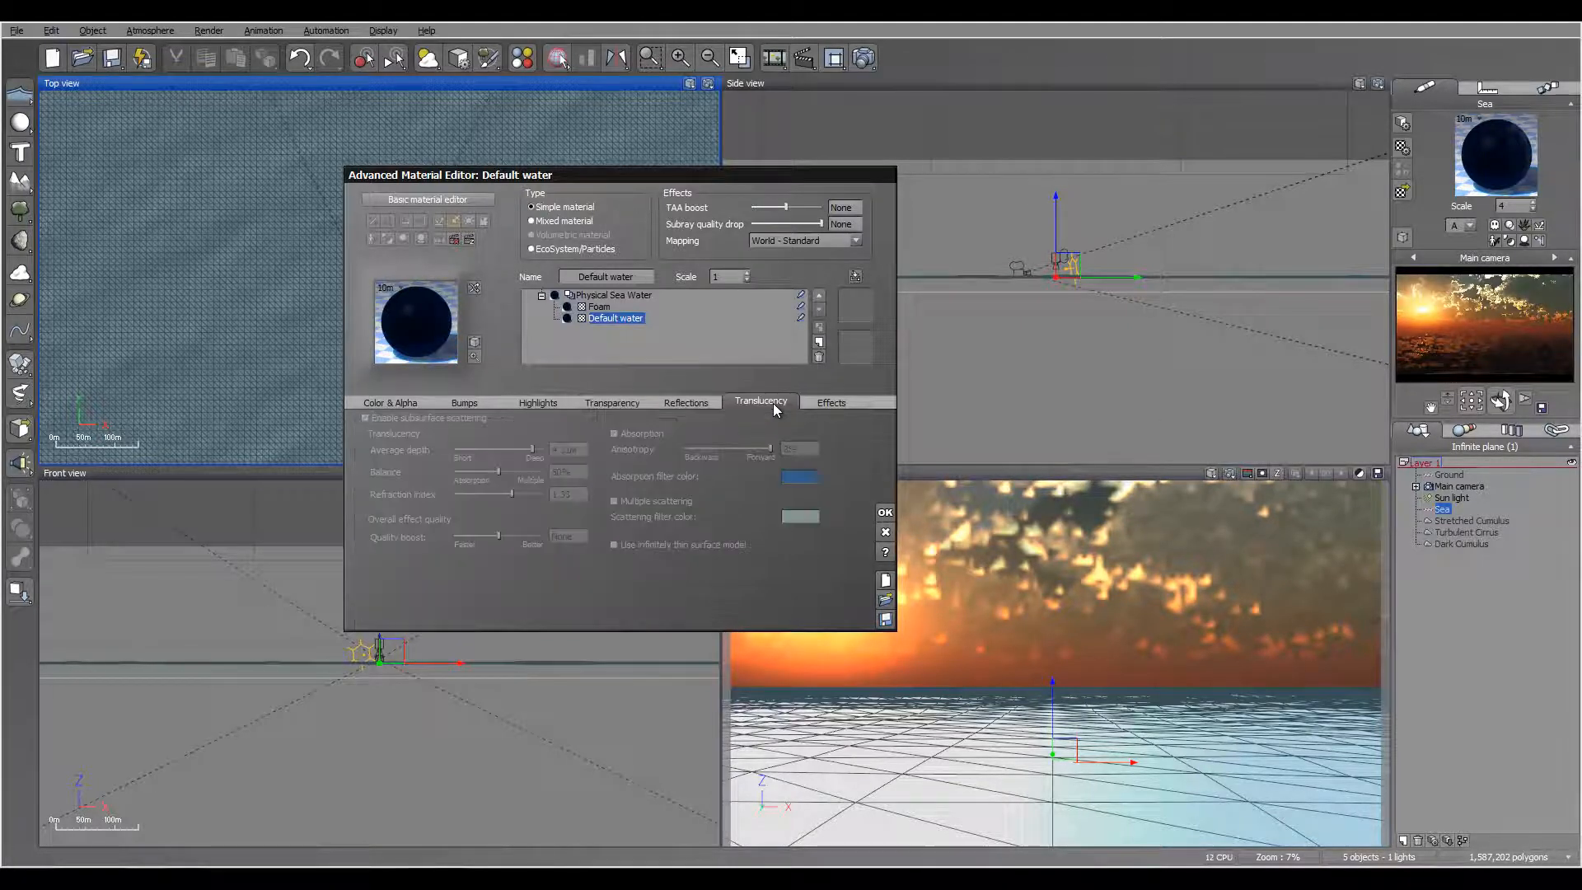
{"action": "left_click", "coordinate": [822, 402]}
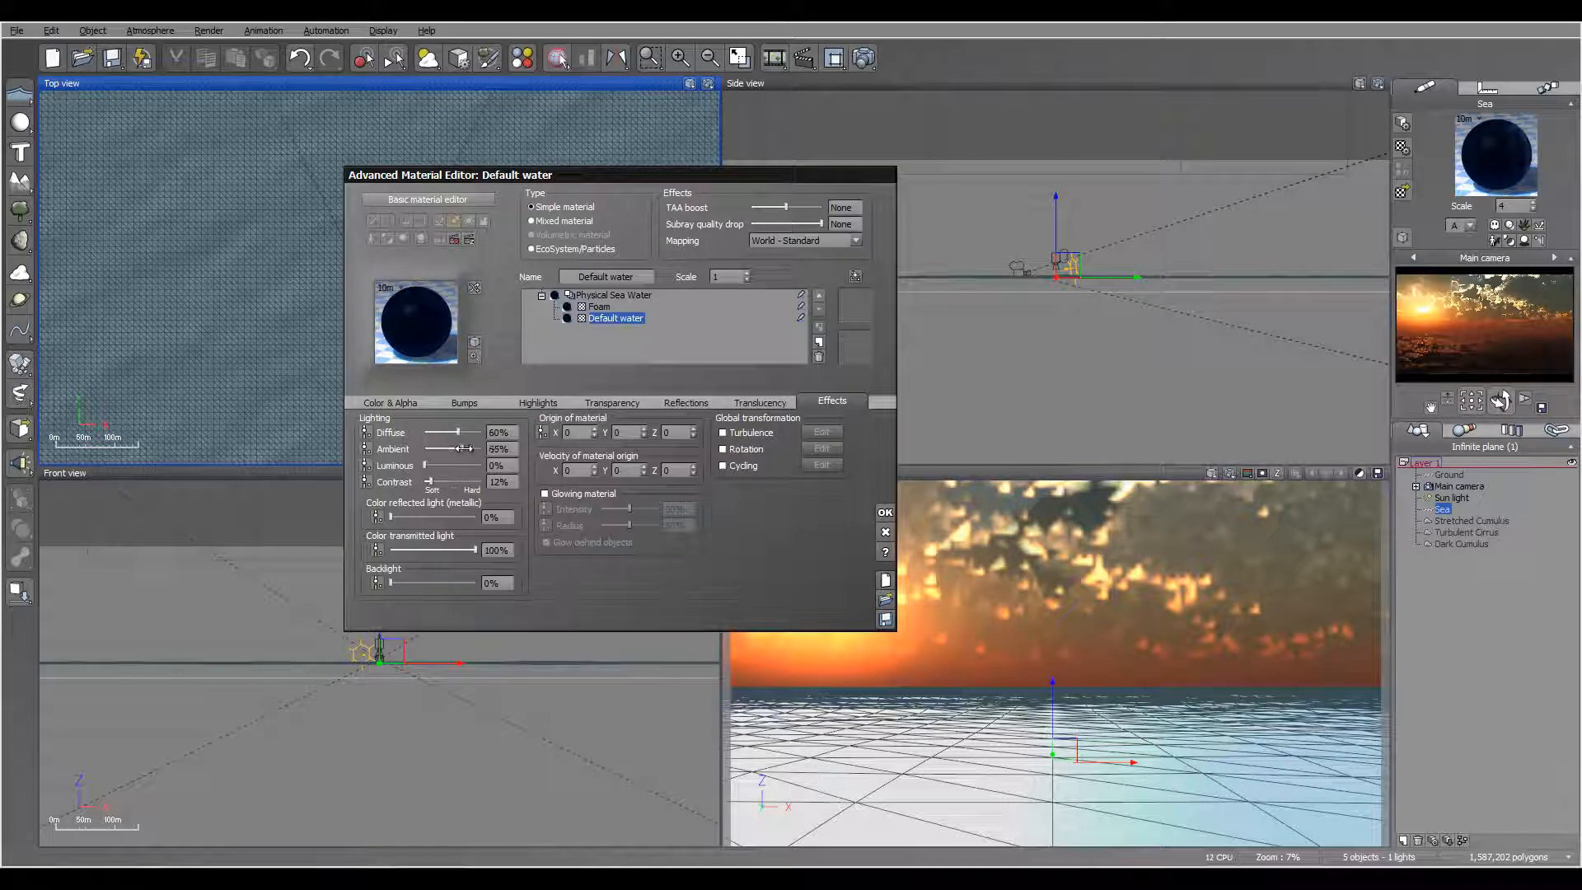
{"action": "left_click_drag", "start_coordinate": [464, 449], "coordinate": [469, 433]}
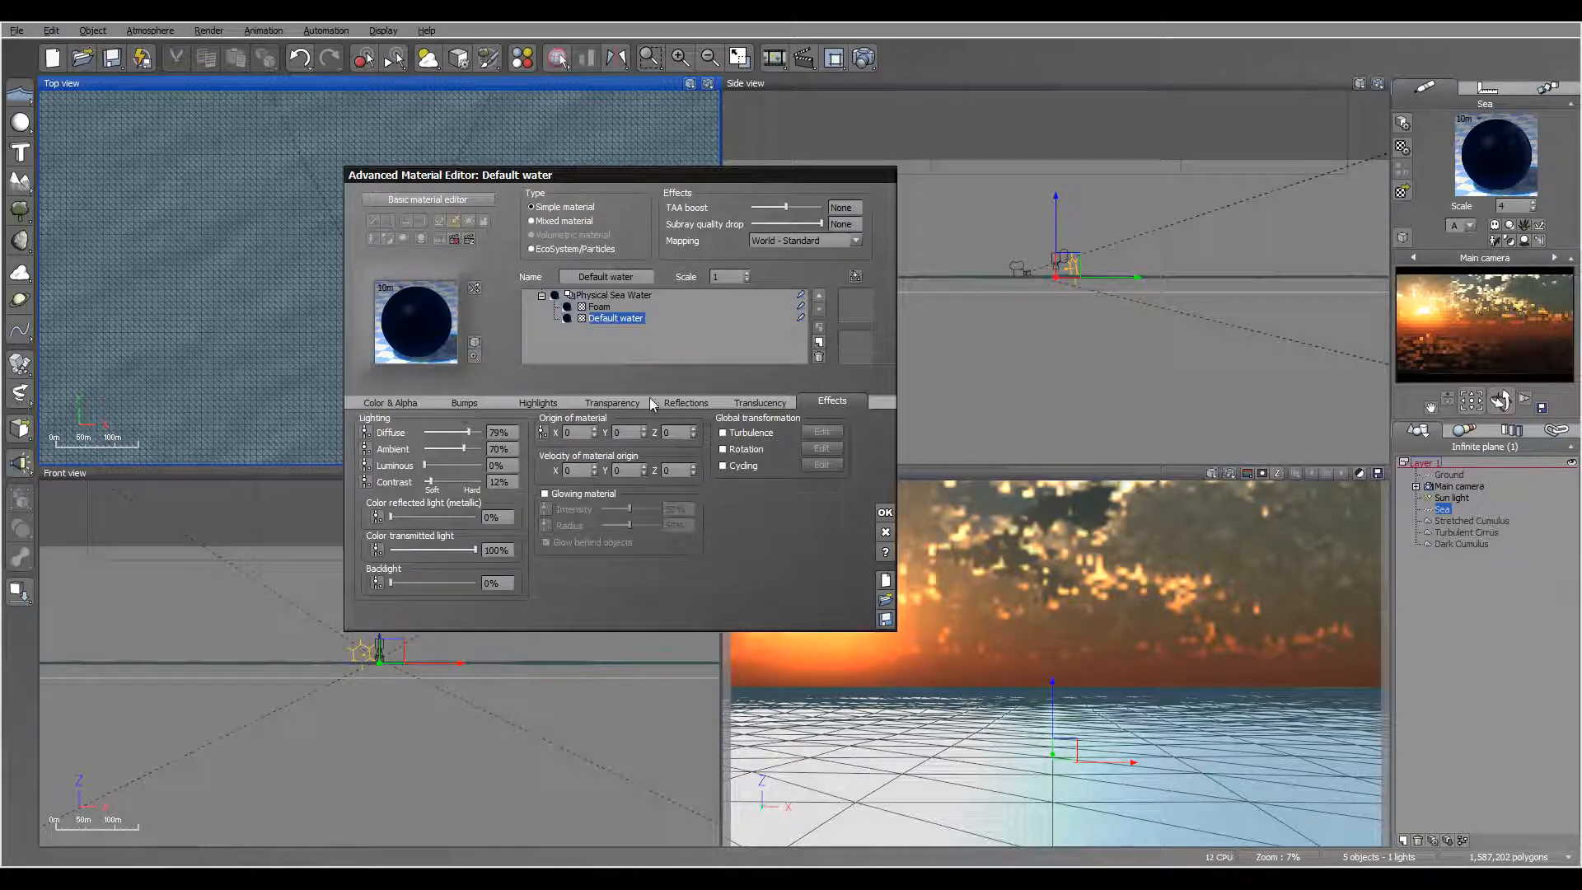
Step: Set the Default water's absorption color to a lighter blue, RGB 55, 158, 254, and its scattering color to white
{"action": "left_click", "coordinate": [628, 402]}
{"action": "right_click", "coordinate": [633, 527]}
{"action": "left_click", "coordinate": [655, 533]}
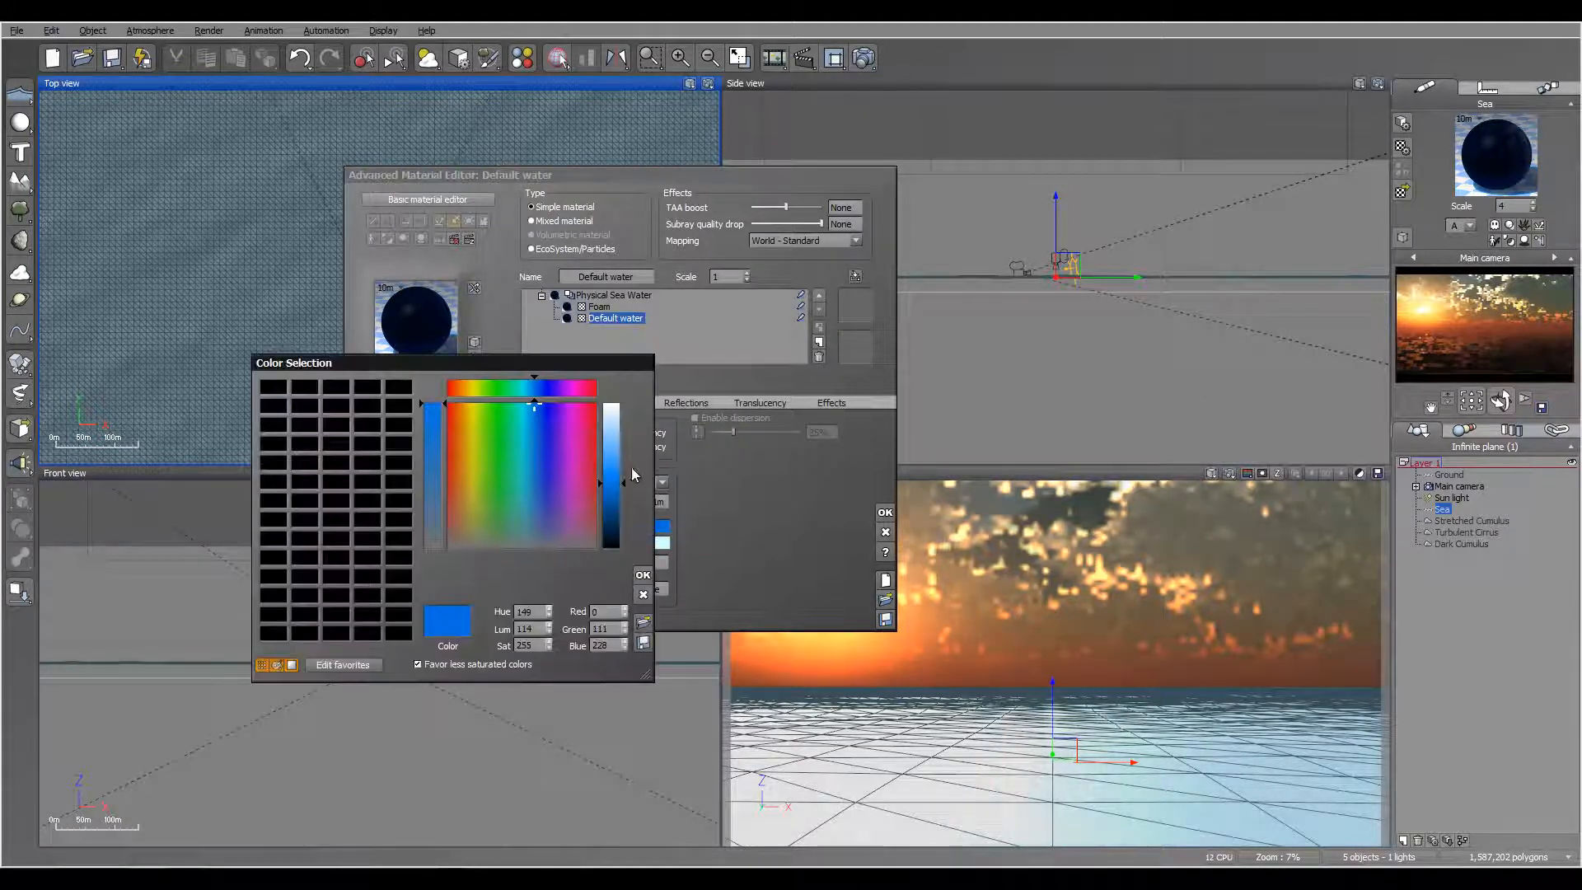
{"action": "left_click_drag", "start_coordinate": [634, 474], "coordinate": [631, 453]}
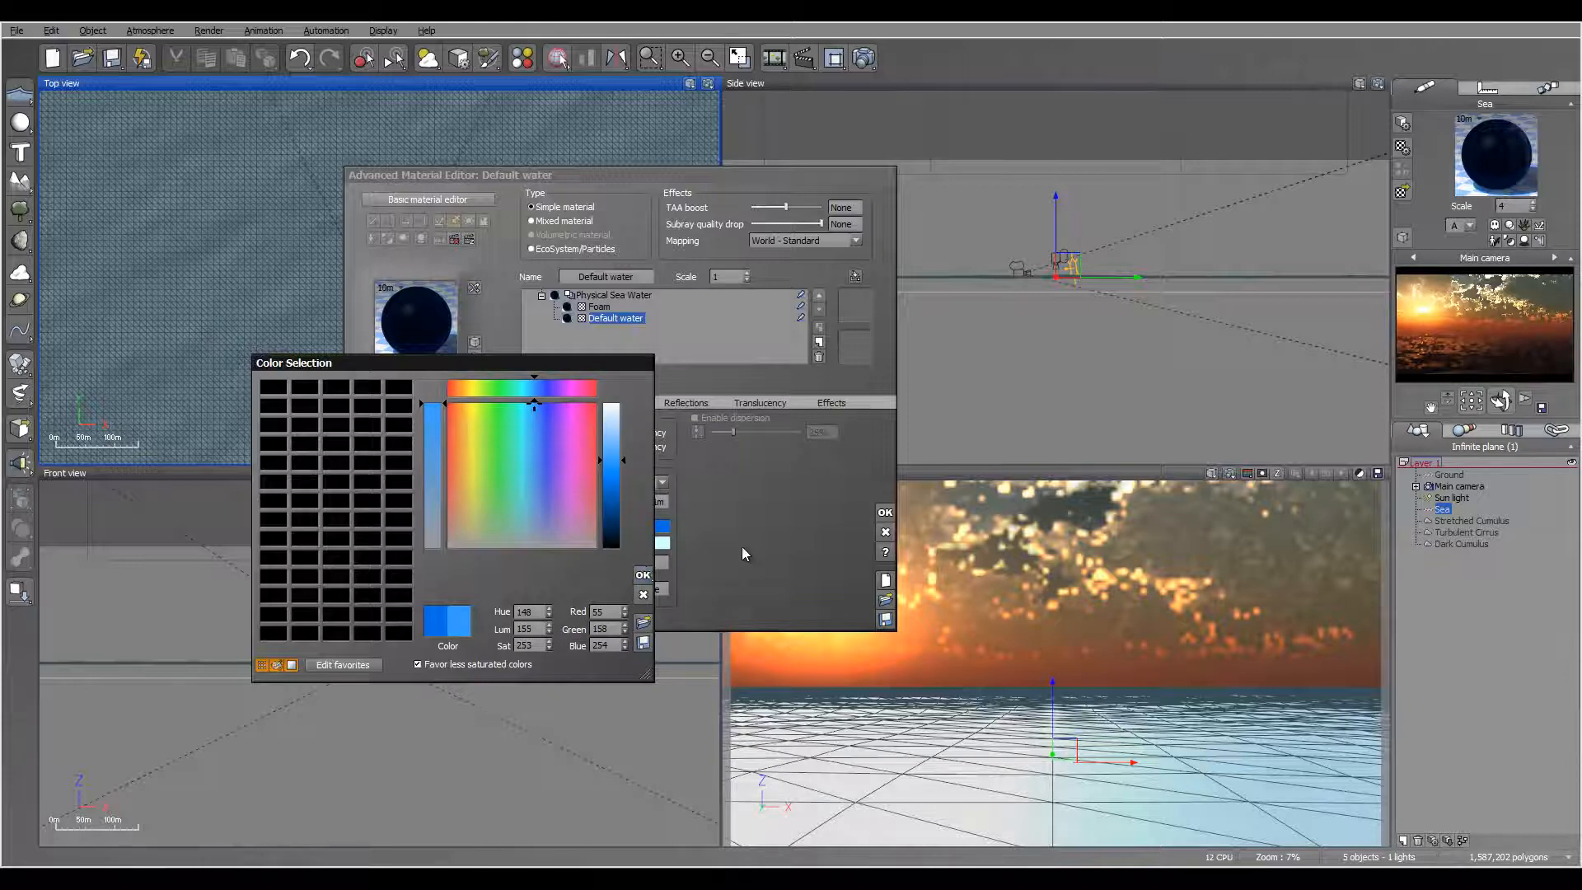
{"action": "left_click", "coordinate": [644, 575]}
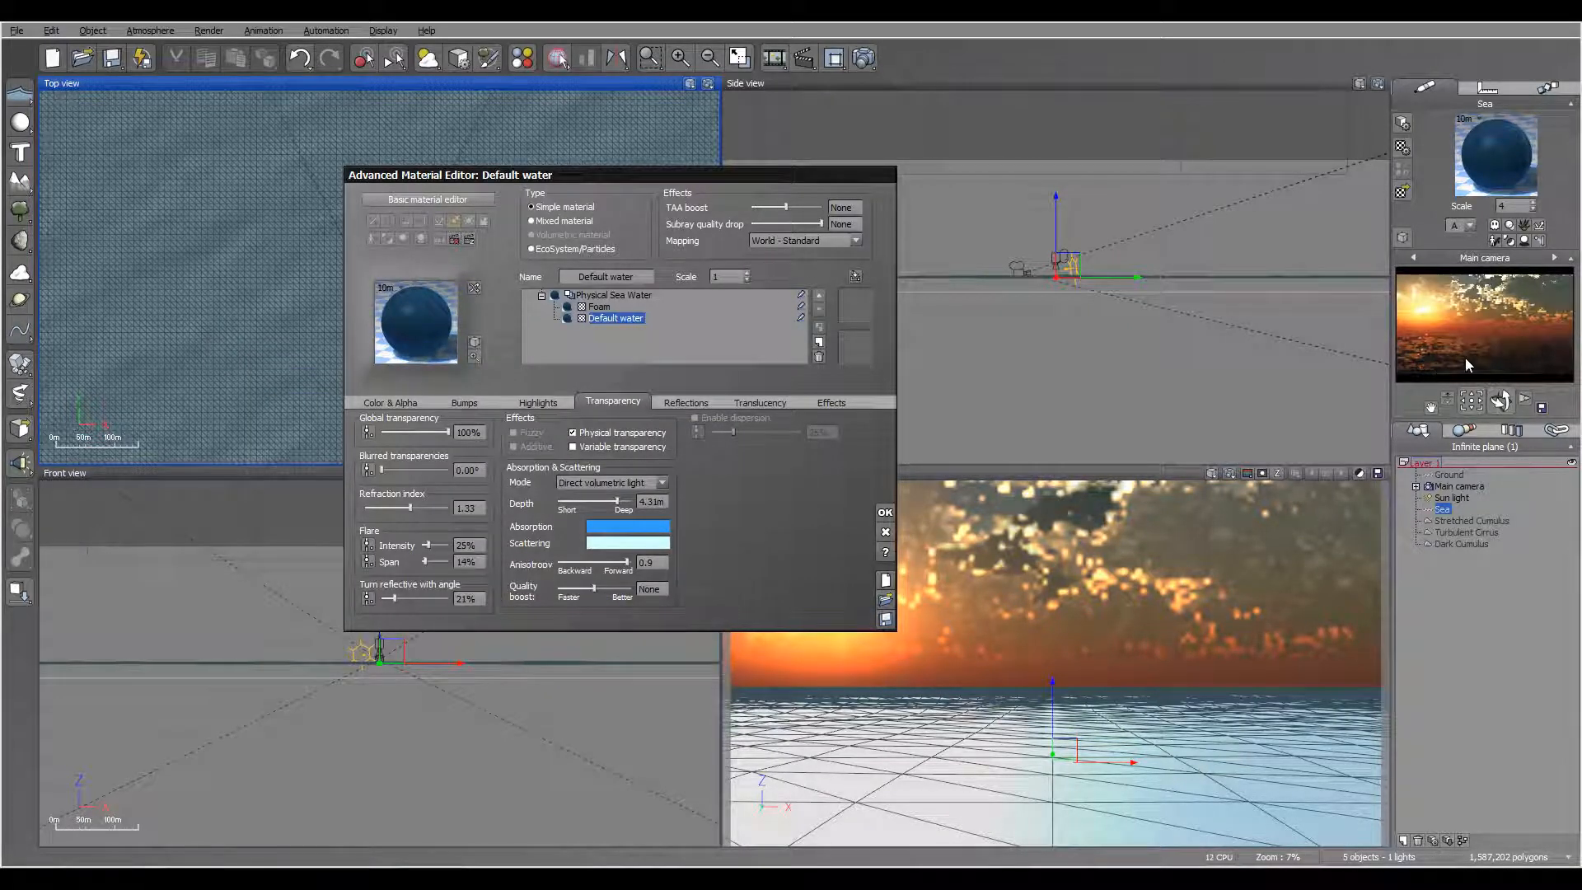
{"action": "left_click", "coordinate": [634, 543]}
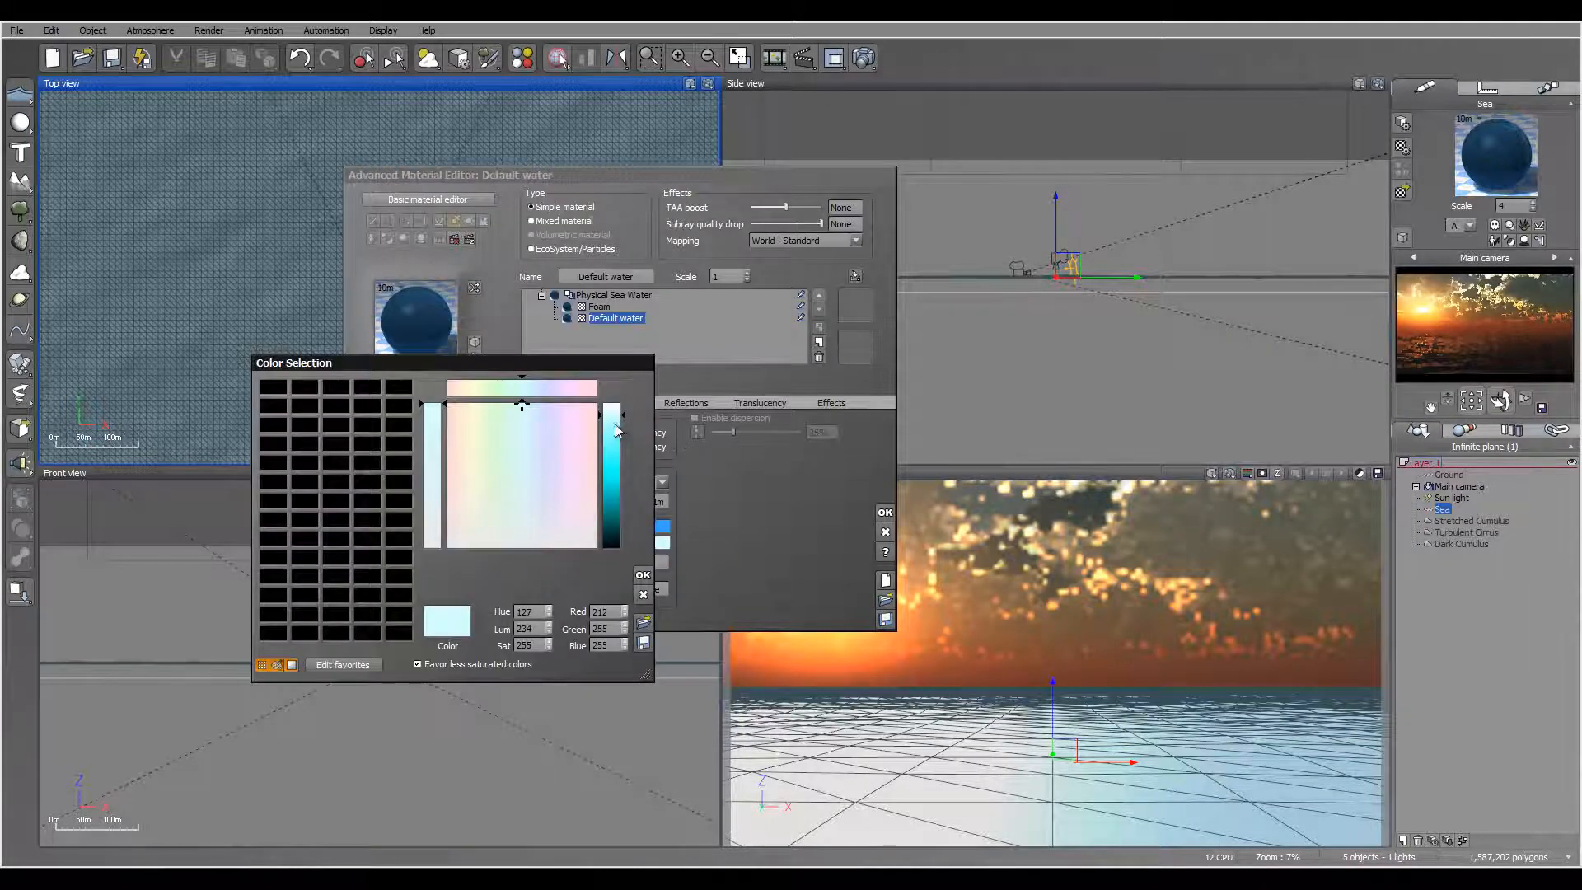
{"action": "left_click_drag", "start_coordinate": [616, 429], "coordinate": [616, 404]}
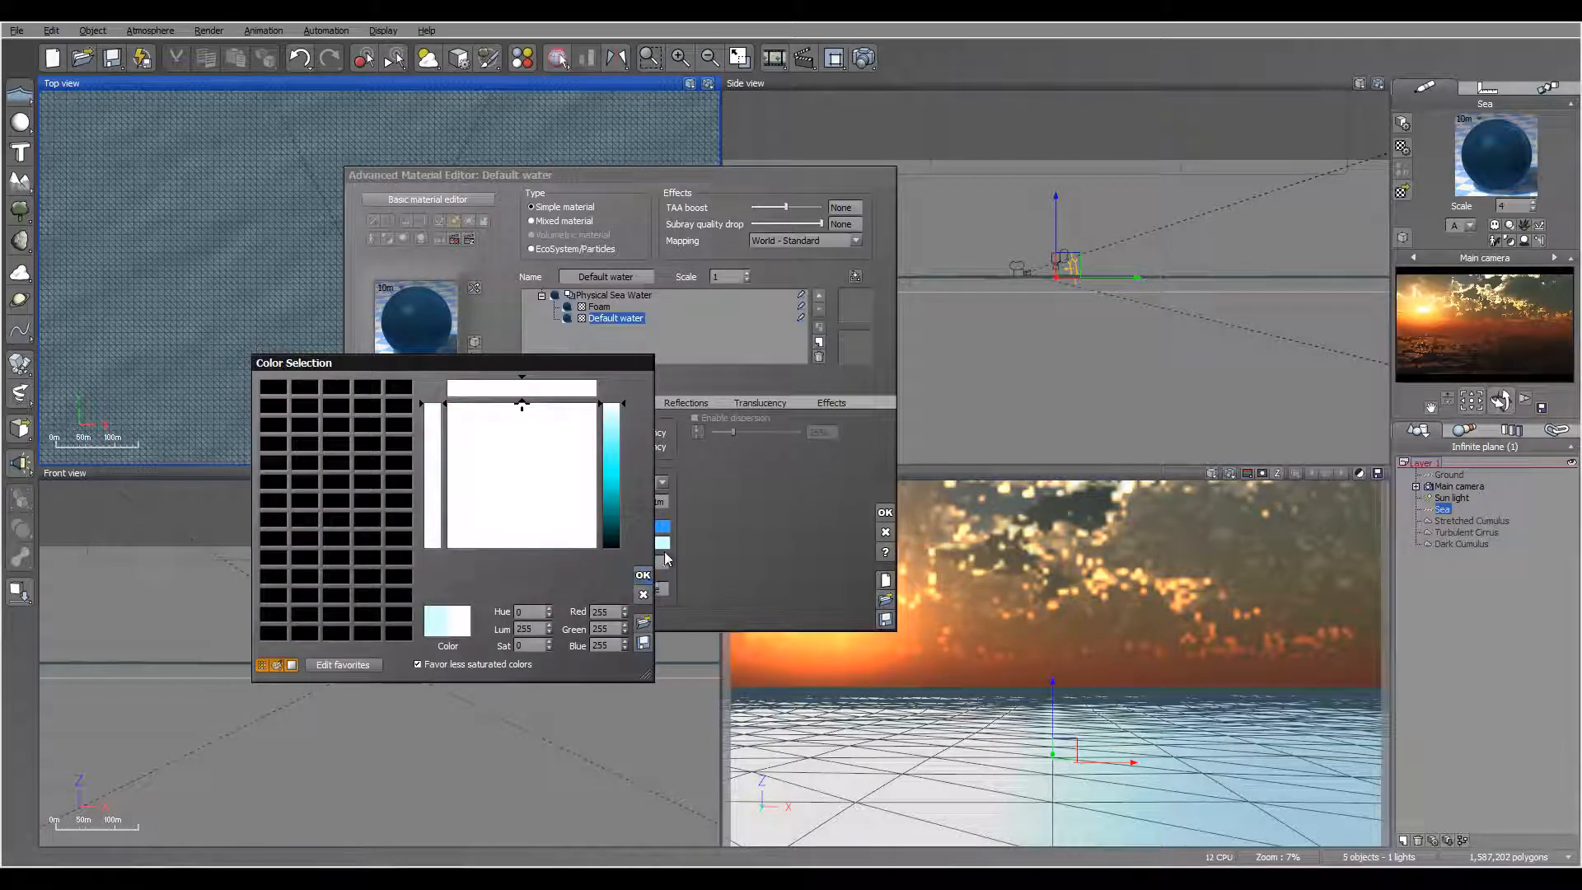
{"action": "left_click", "coordinate": [642, 575]}
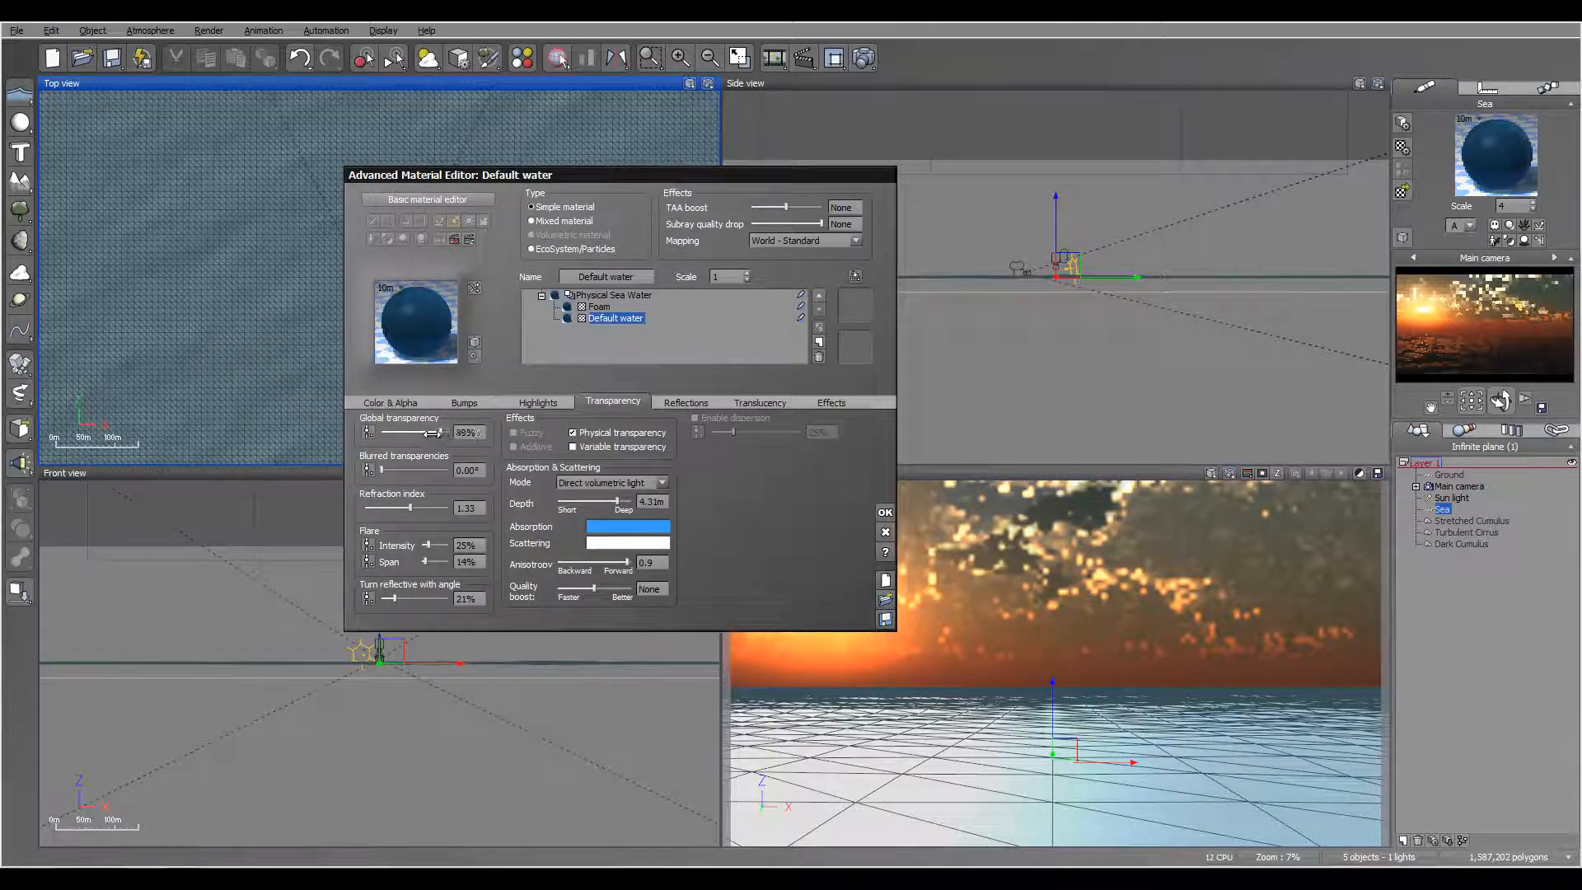
Step: Try a global transparency of 73% for the Default water and put it back to 100%
{"action": "left_click_drag", "start_coordinate": [424, 433], "coordinate": [427, 433]}
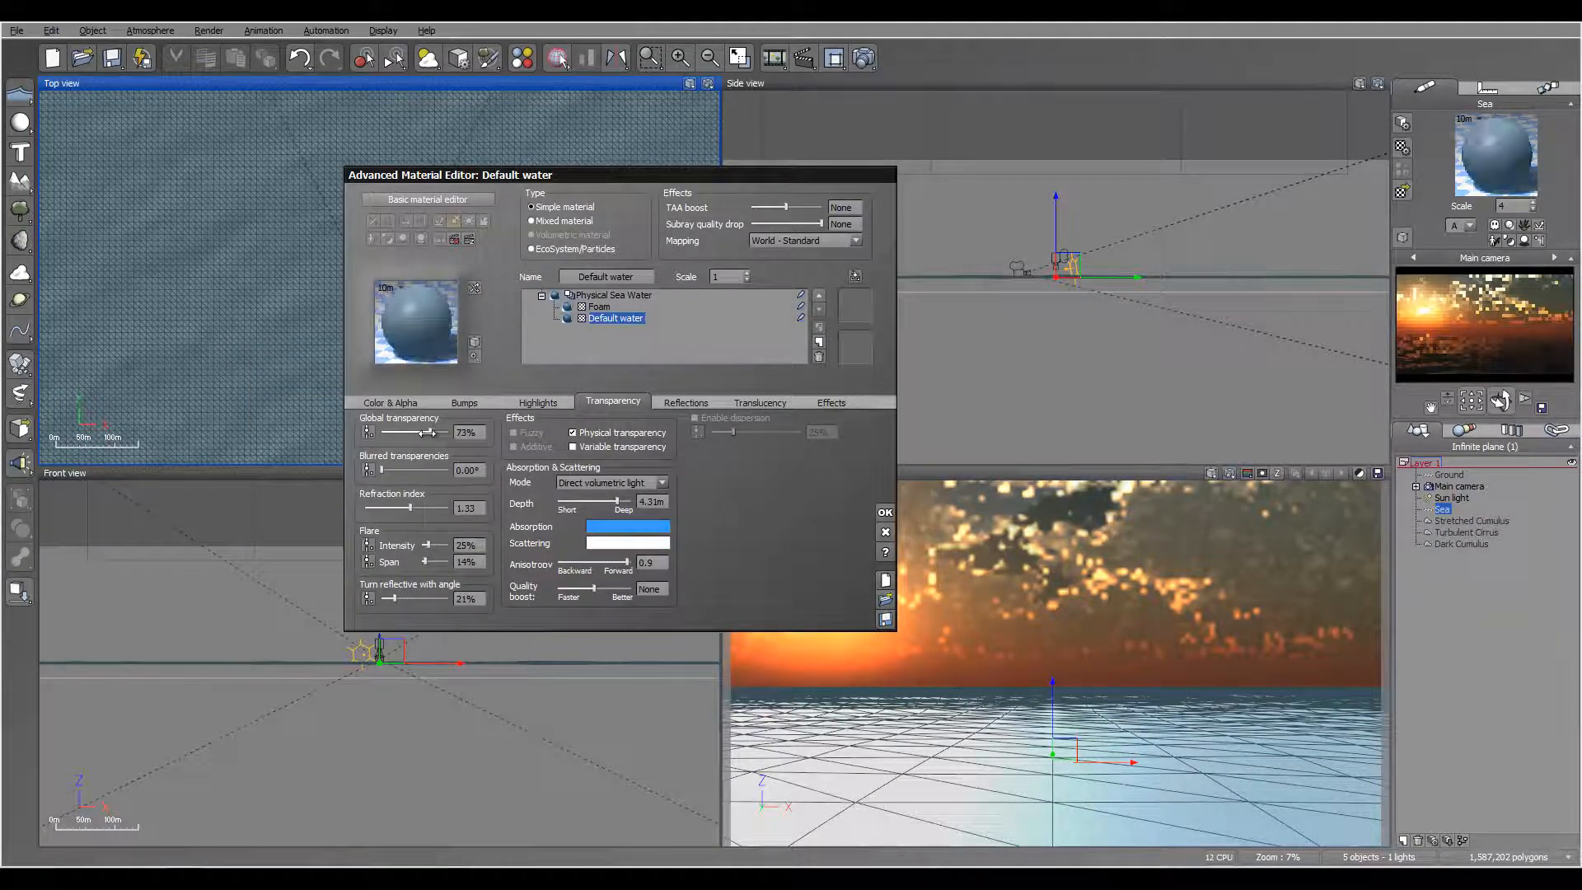
{"action": "left_click_drag", "start_coordinate": [426, 432], "coordinate": [451, 432]}
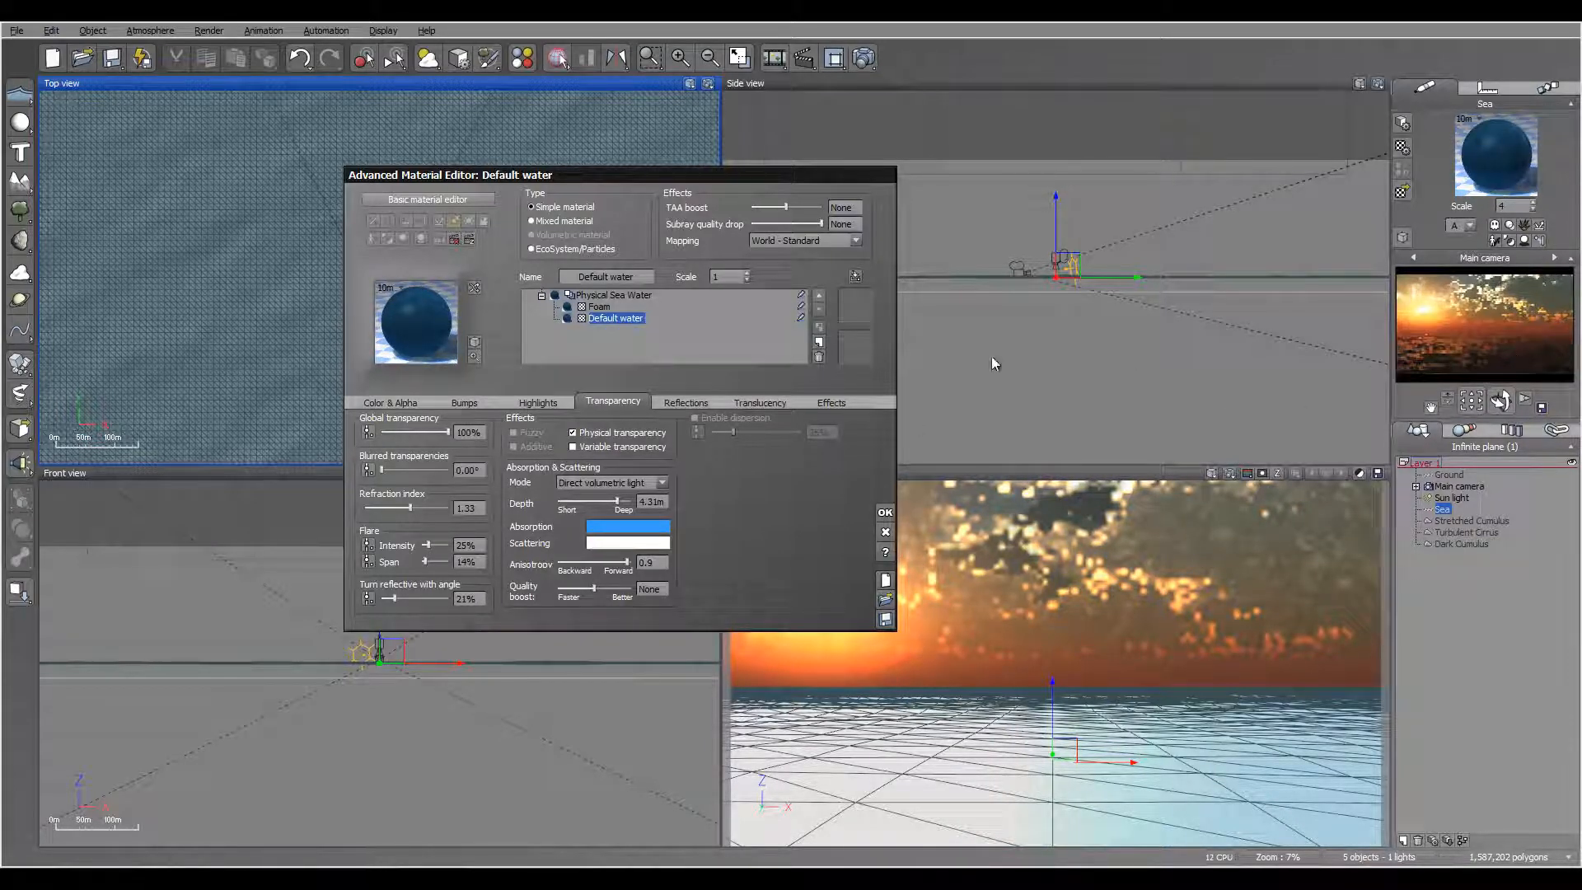
Step: Set the Default water's diffuse lighting to 82%, its ambient lighting to 76% and its absorption depth to 8.11 m
{"action": "left_click", "coordinate": [767, 403]}
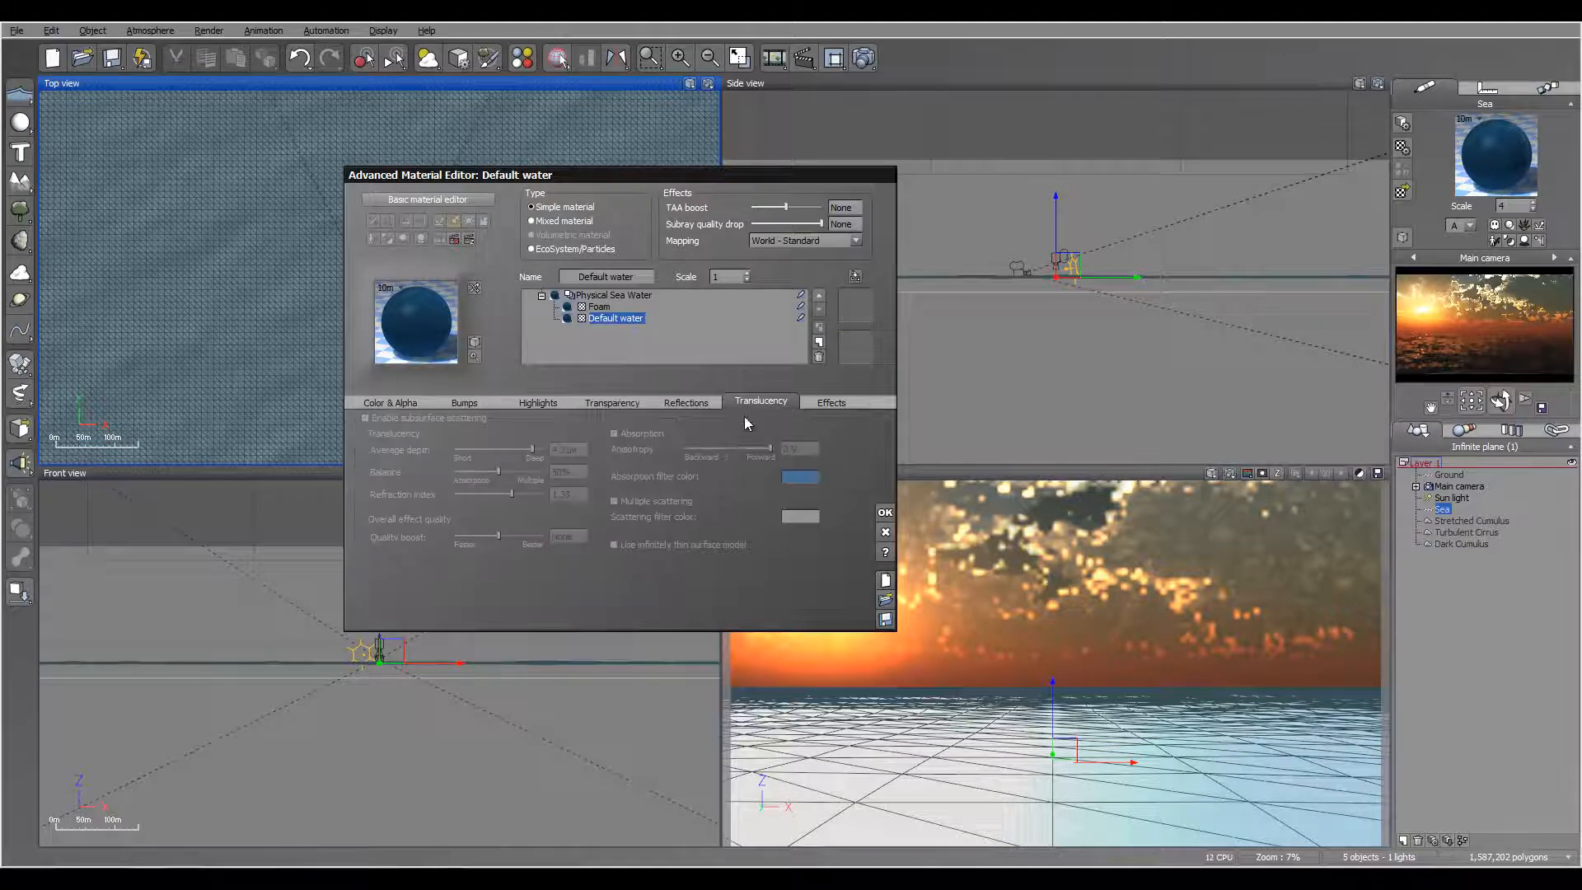
{"action": "left_click", "coordinate": [830, 403]}
{"action": "left_click_drag", "start_coordinate": [464, 449], "coordinate": [469, 446]}
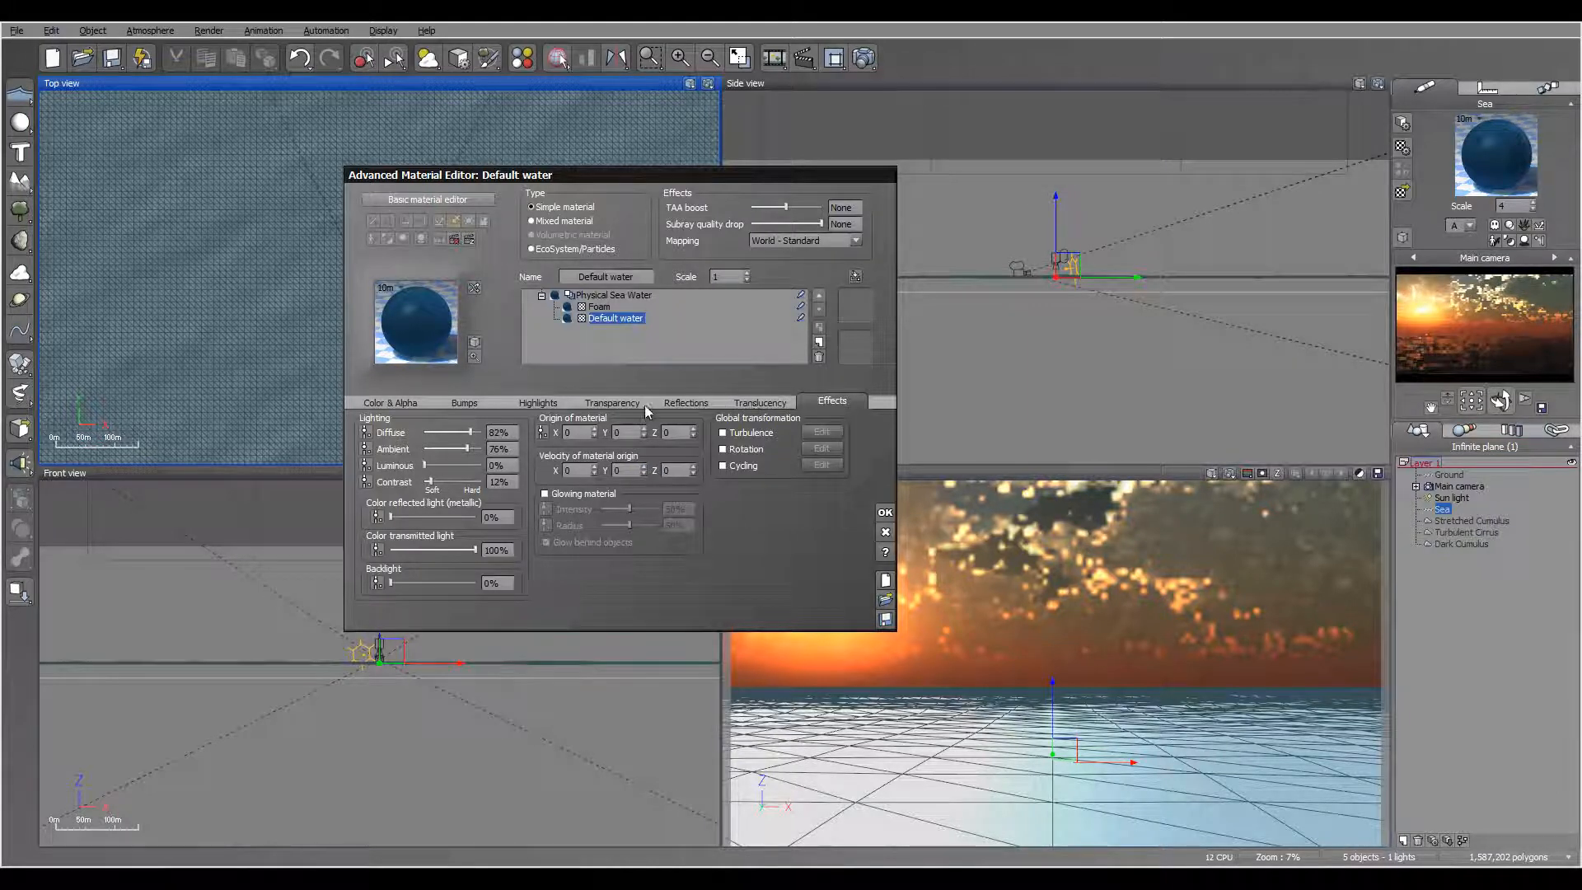
{"action": "left_click", "coordinate": [615, 403]}
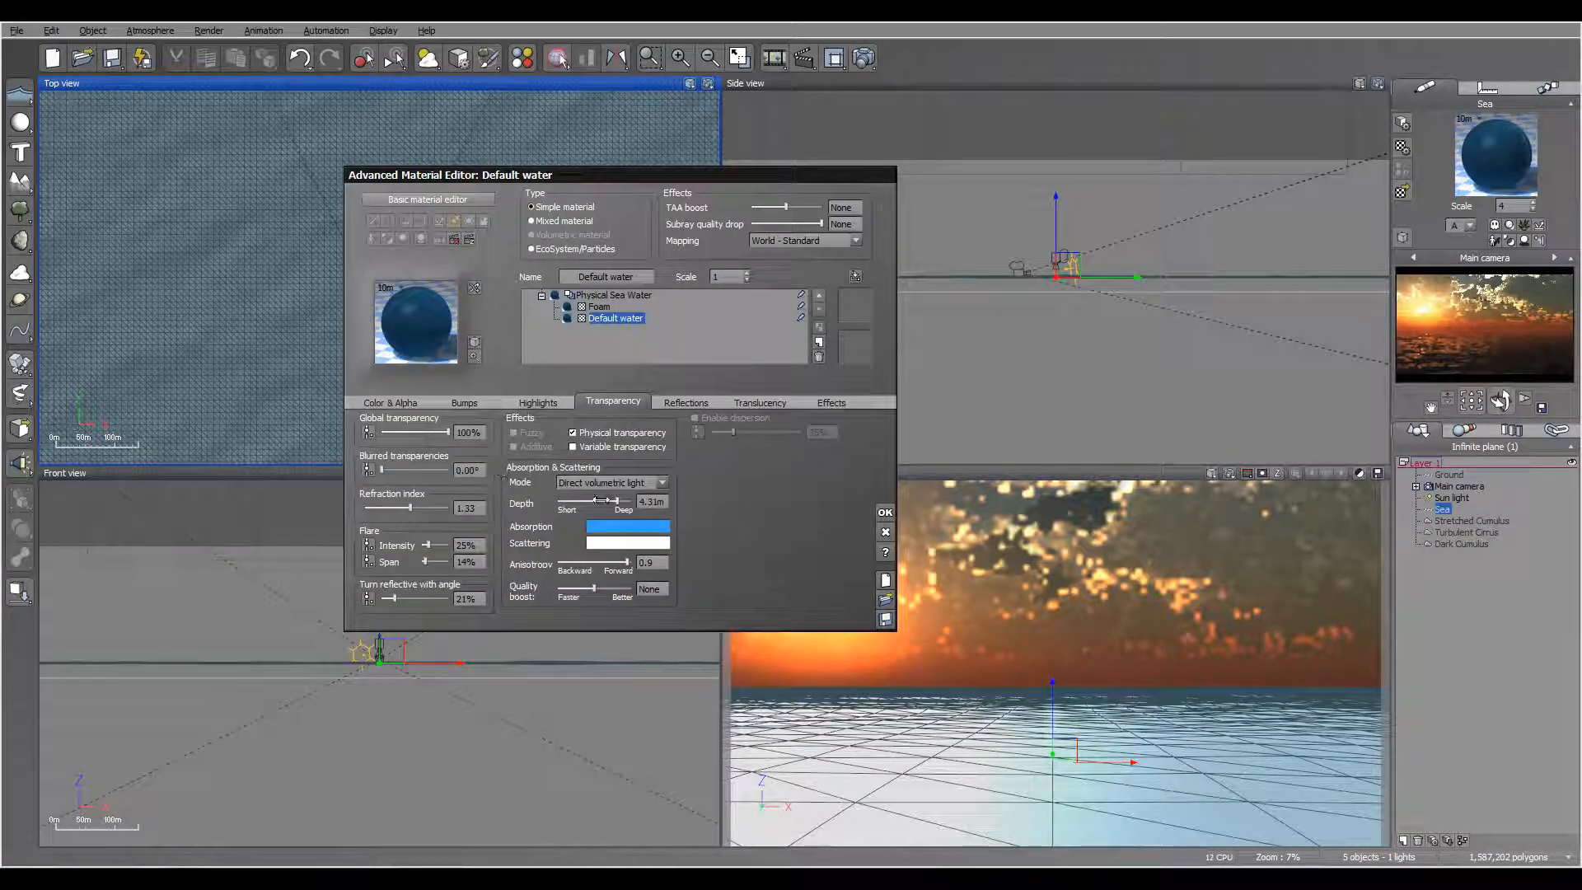
{"action": "left_click_drag", "start_coordinate": [621, 501], "coordinate": [626, 501]}
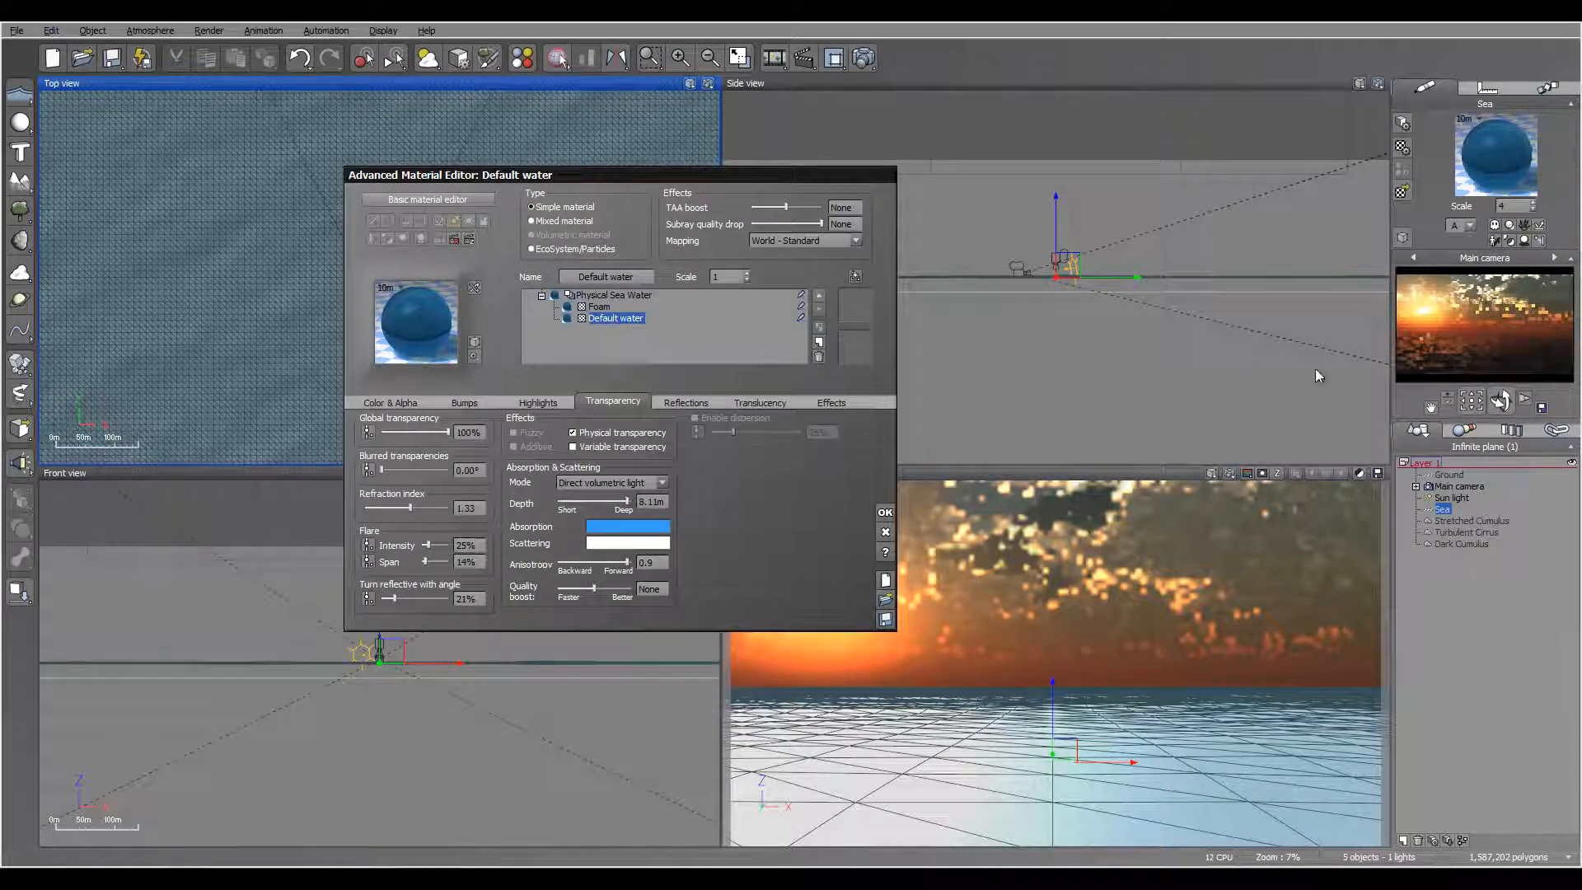
Step: Set the Default water's highlight global size to 81% and highlight global intensity to 52%
{"action": "left_click", "coordinate": [499, 403]}
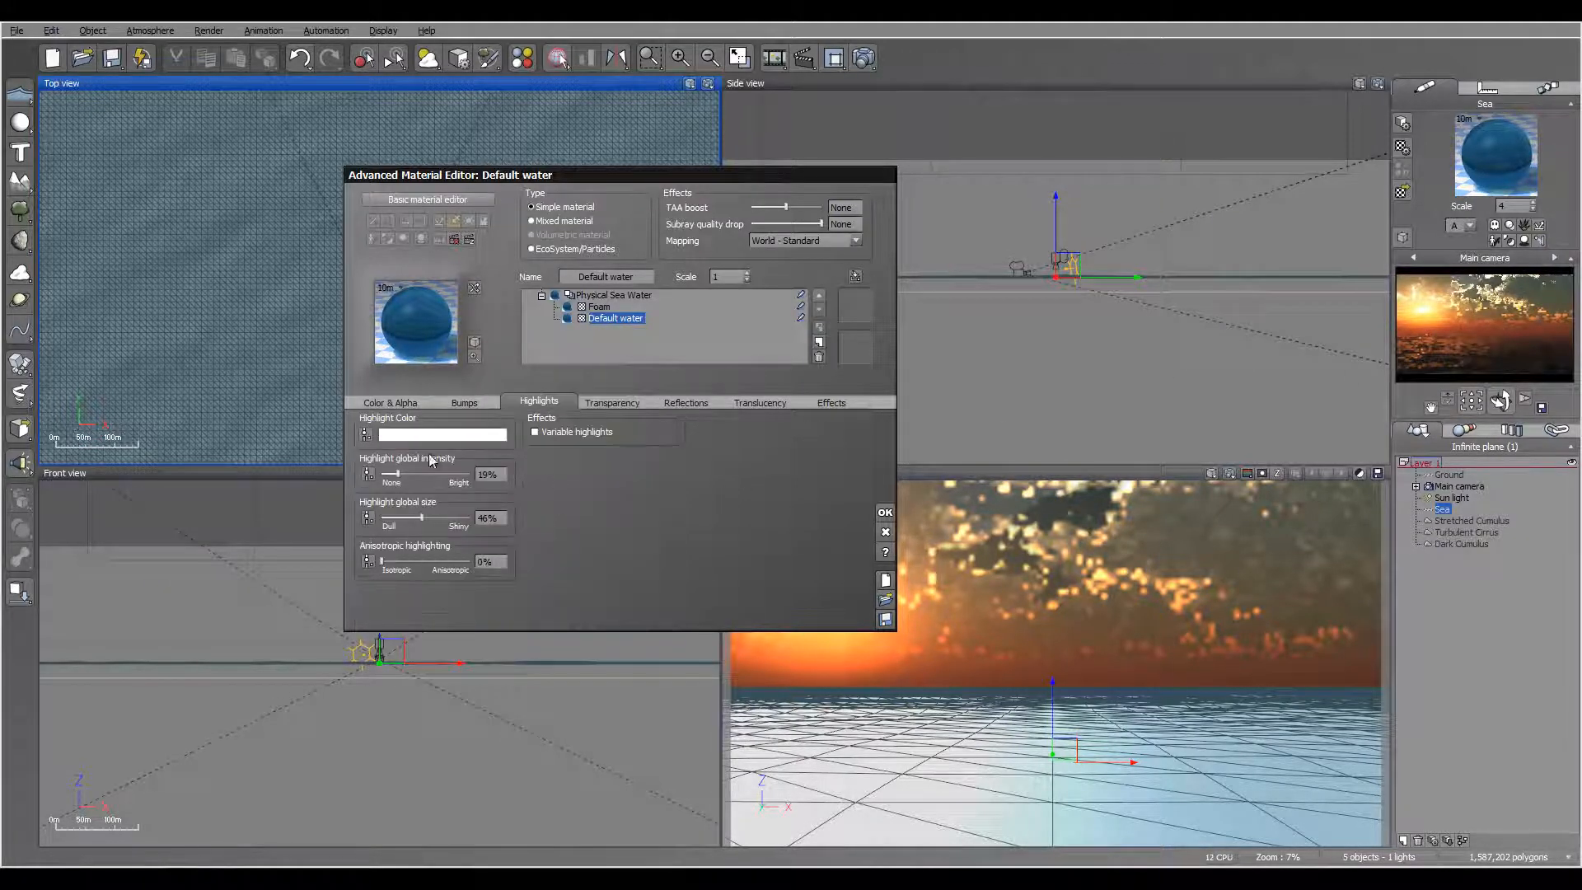
{"action": "left_click_drag", "start_coordinate": [422, 518], "coordinate": [452, 512]}
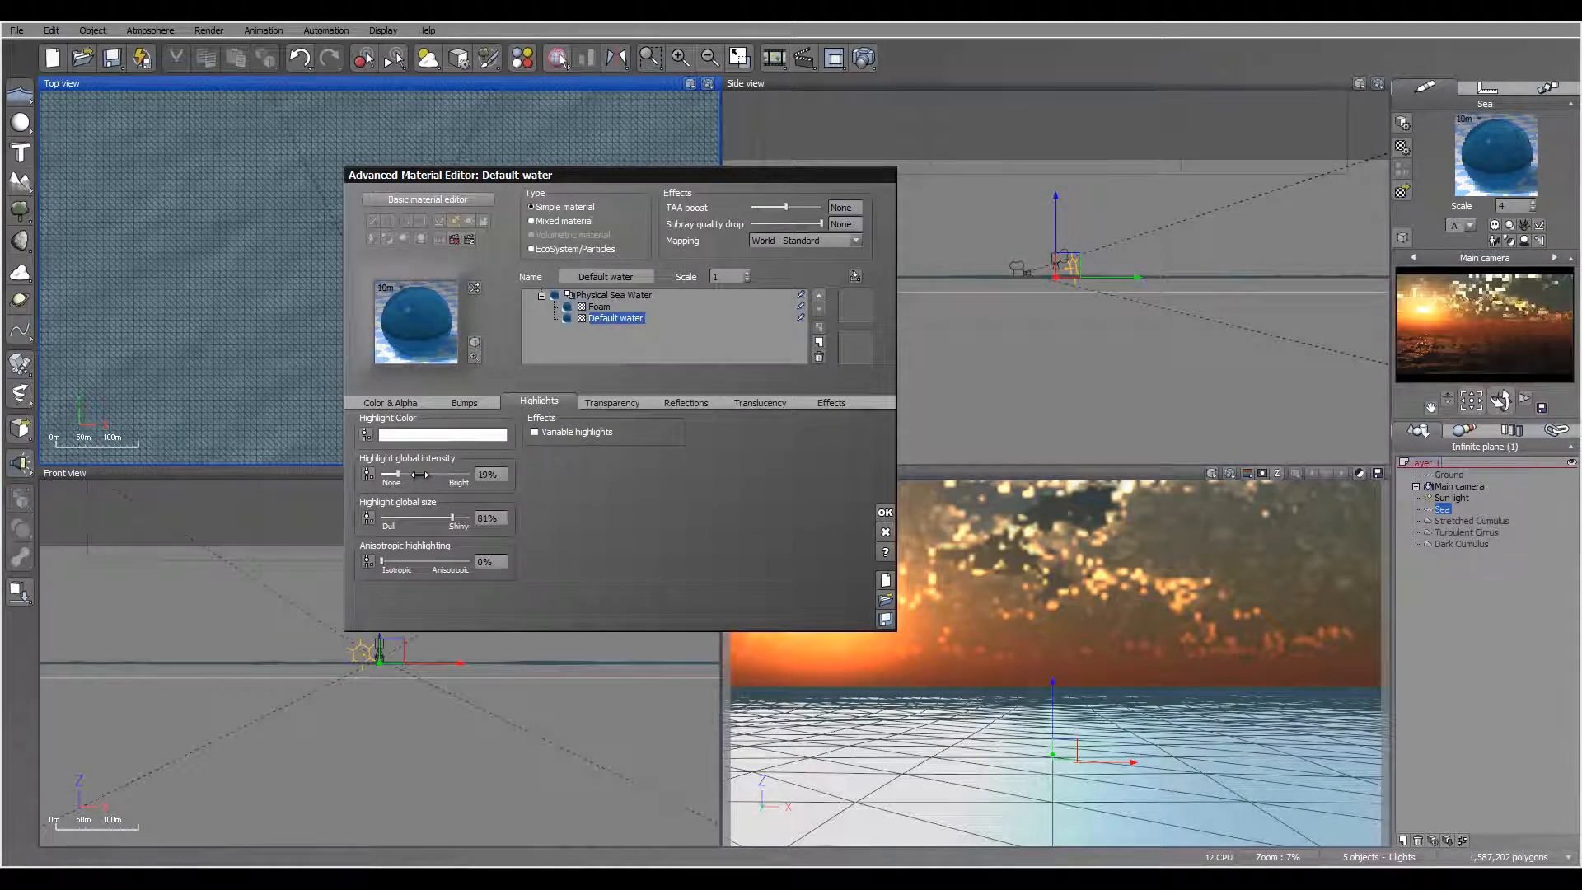
{"action": "left_click_drag", "start_coordinate": [420, 474], "coordinate": [445, 476]}
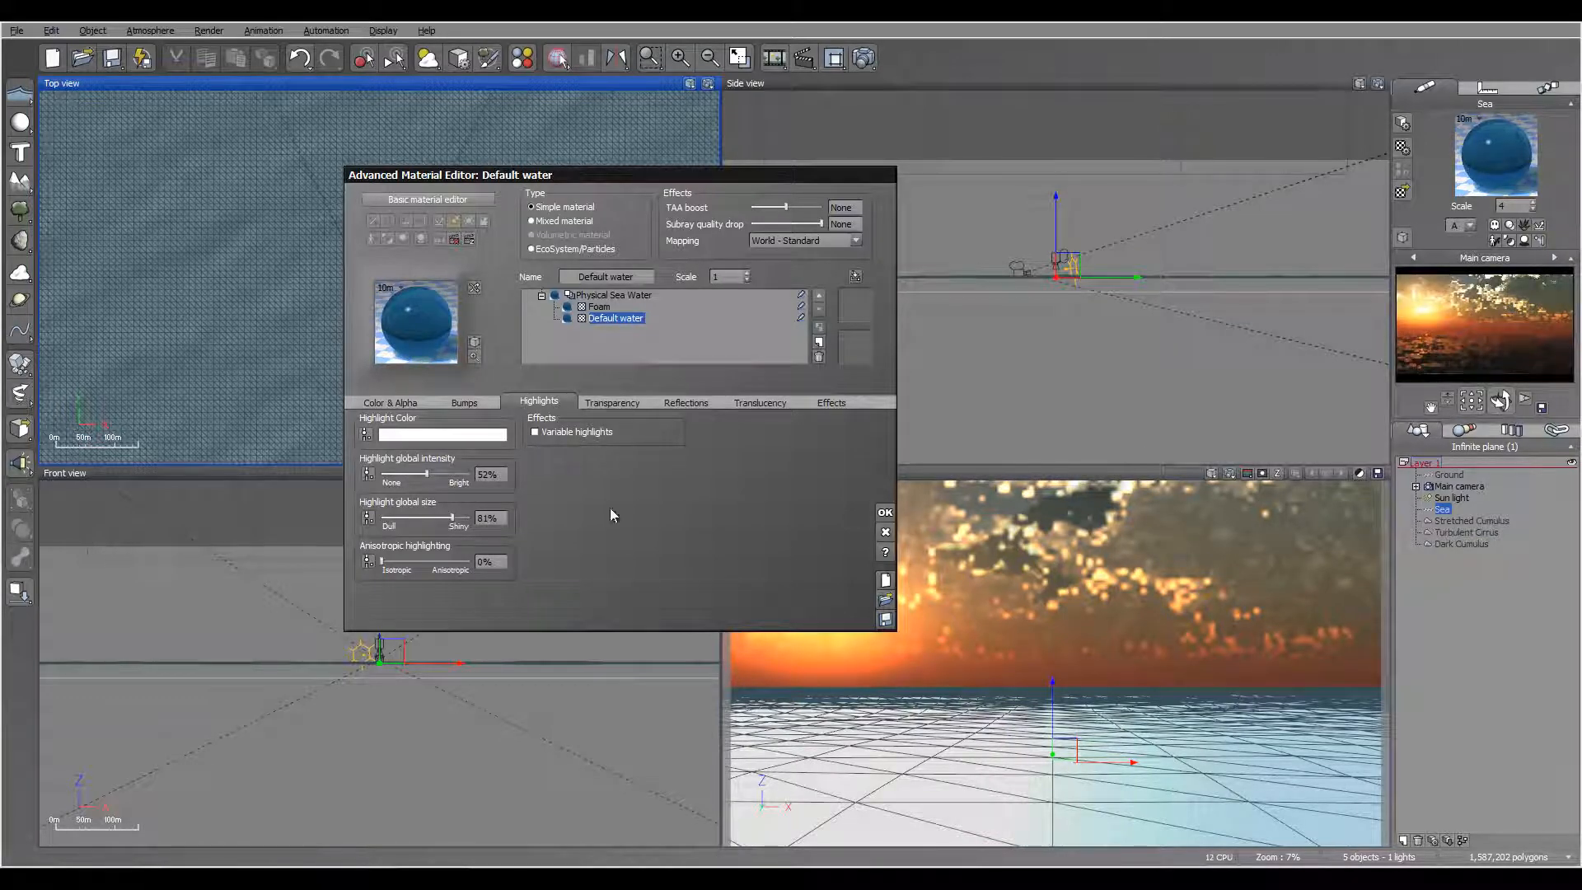
Step: Raise the Default water's turn reflective with angle to 31%, accept the material and render a test image of the scene
{"action": "left_click", "coordinate": [677, 402]}
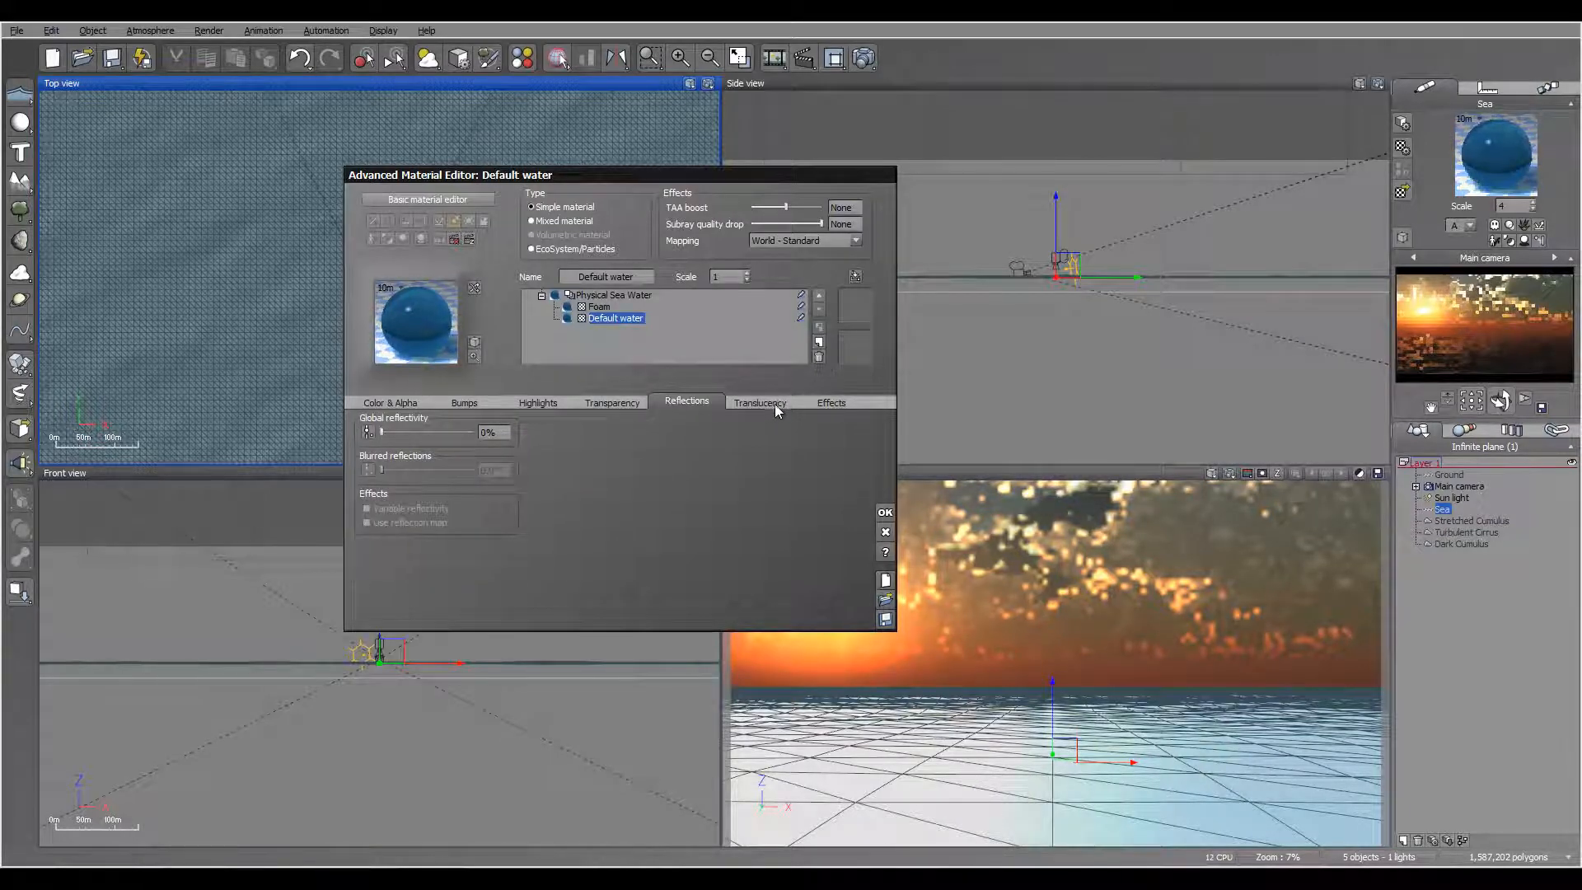
{"action": "left_click", "coordinate": [613, 402]}
{"action": "left_click_drag", "start_coordinate": [422, 596], "coordinate": [427, 595]}
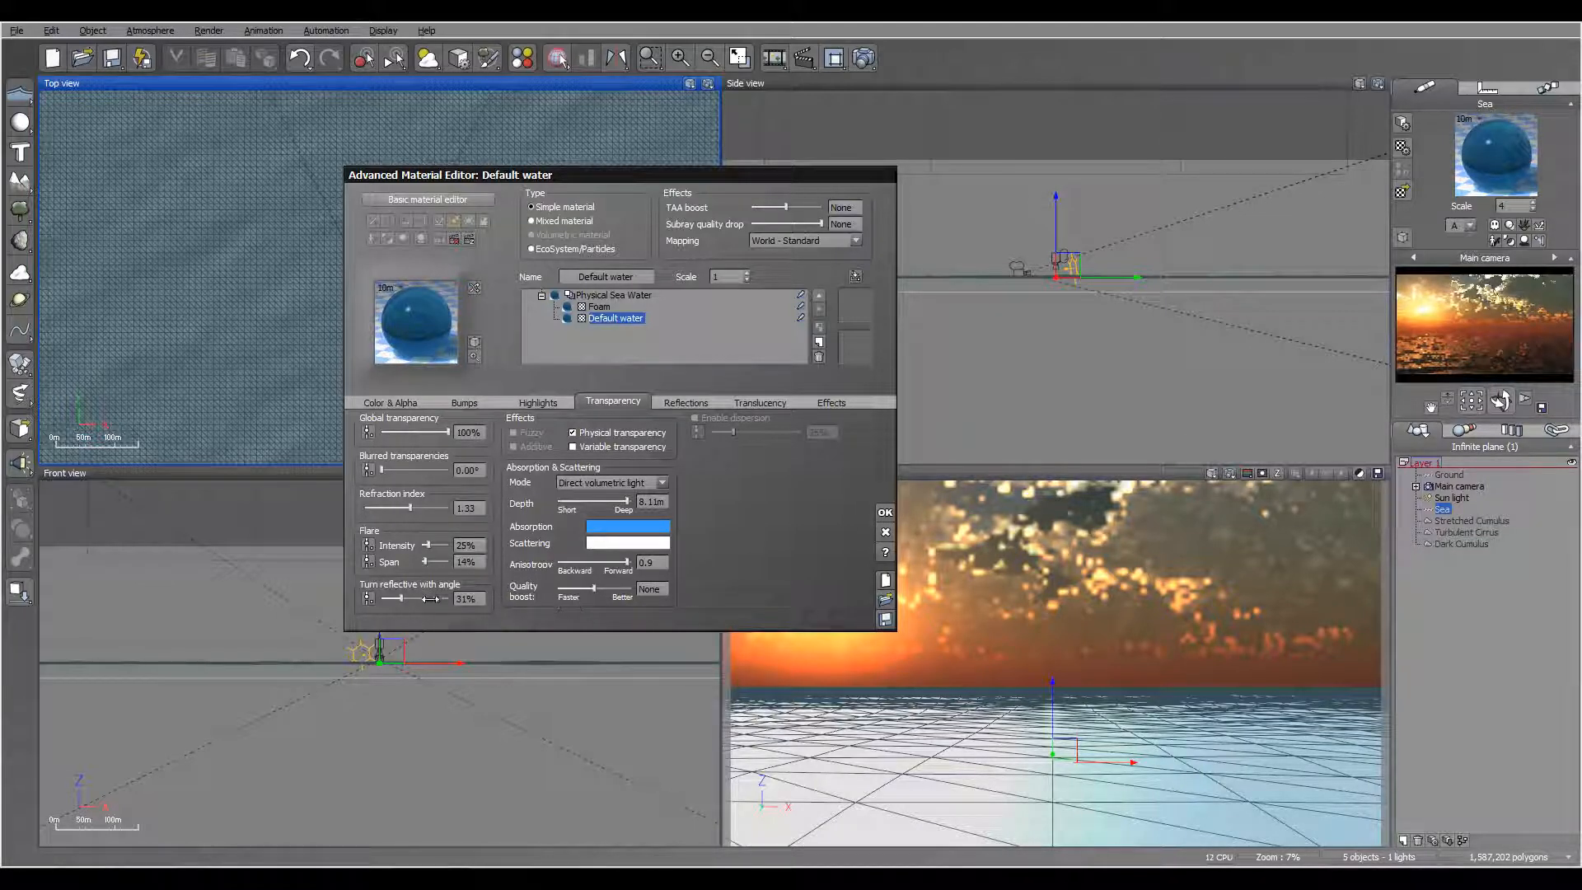
{"action": "left_click_drag", "start_coordinate": [430, 599], "coordinate": [428, 599]}
{"action": "left_click", "coordinate": [863, 58]}
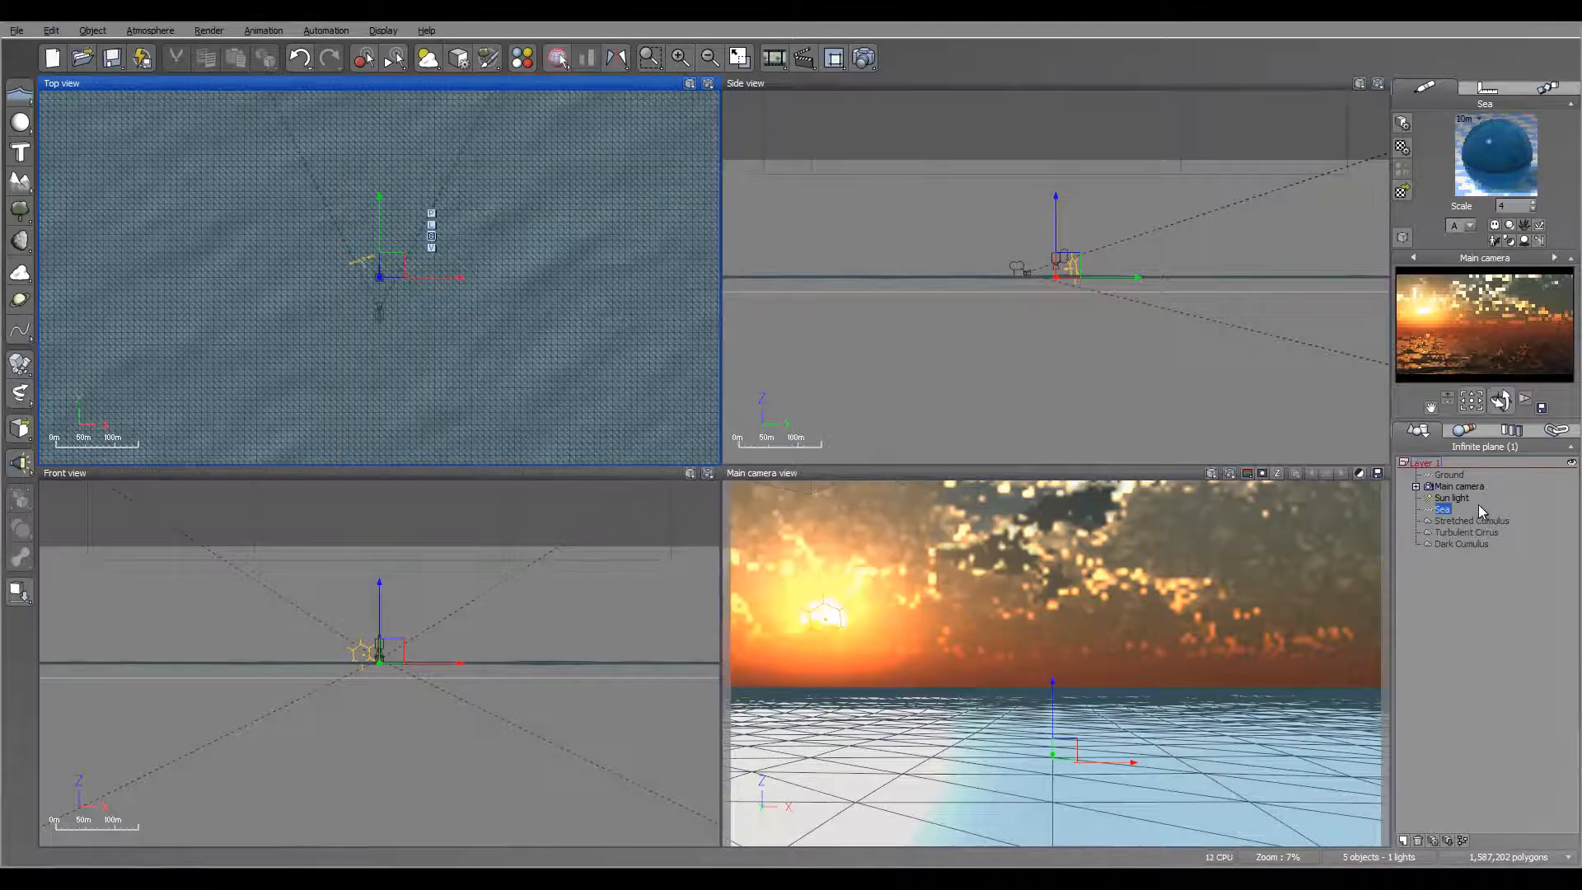
Step: Tilt the main camera upward to show more sky and lower it to a height of 1.66 m
{"action": "left_click", "coordinate": [1460, 486]}
{"action": "left_click_drag", "start_coordinate": [1499, 401], "coordinate": [750, 626]}
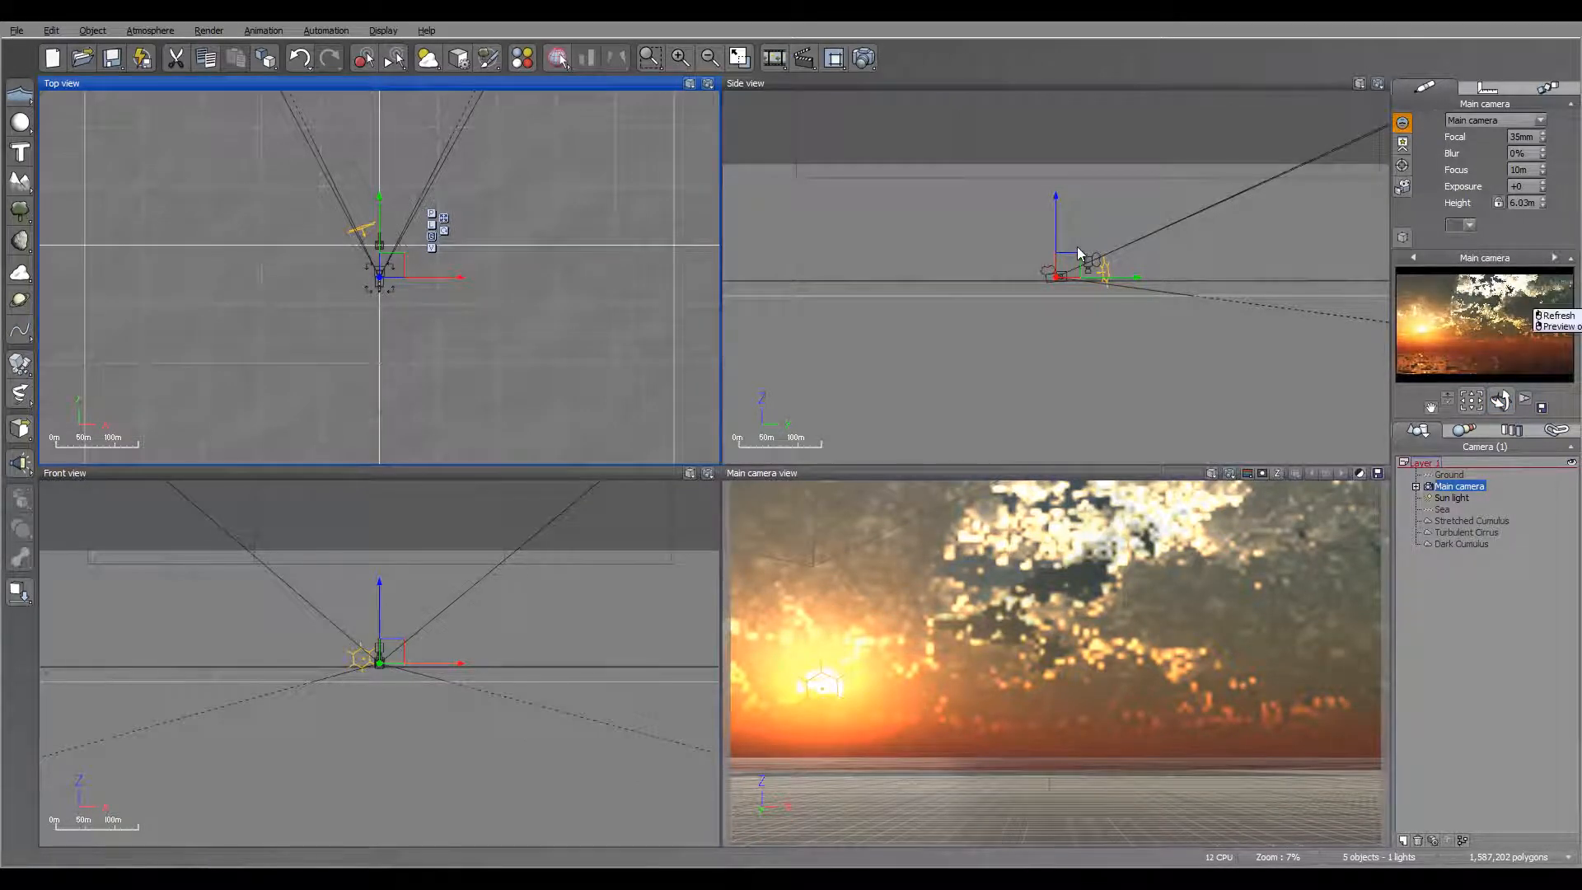
{"action": "scroll", "coordinate": [1013, 230], "scroll_direction": "up", "scroll_amount": 4}
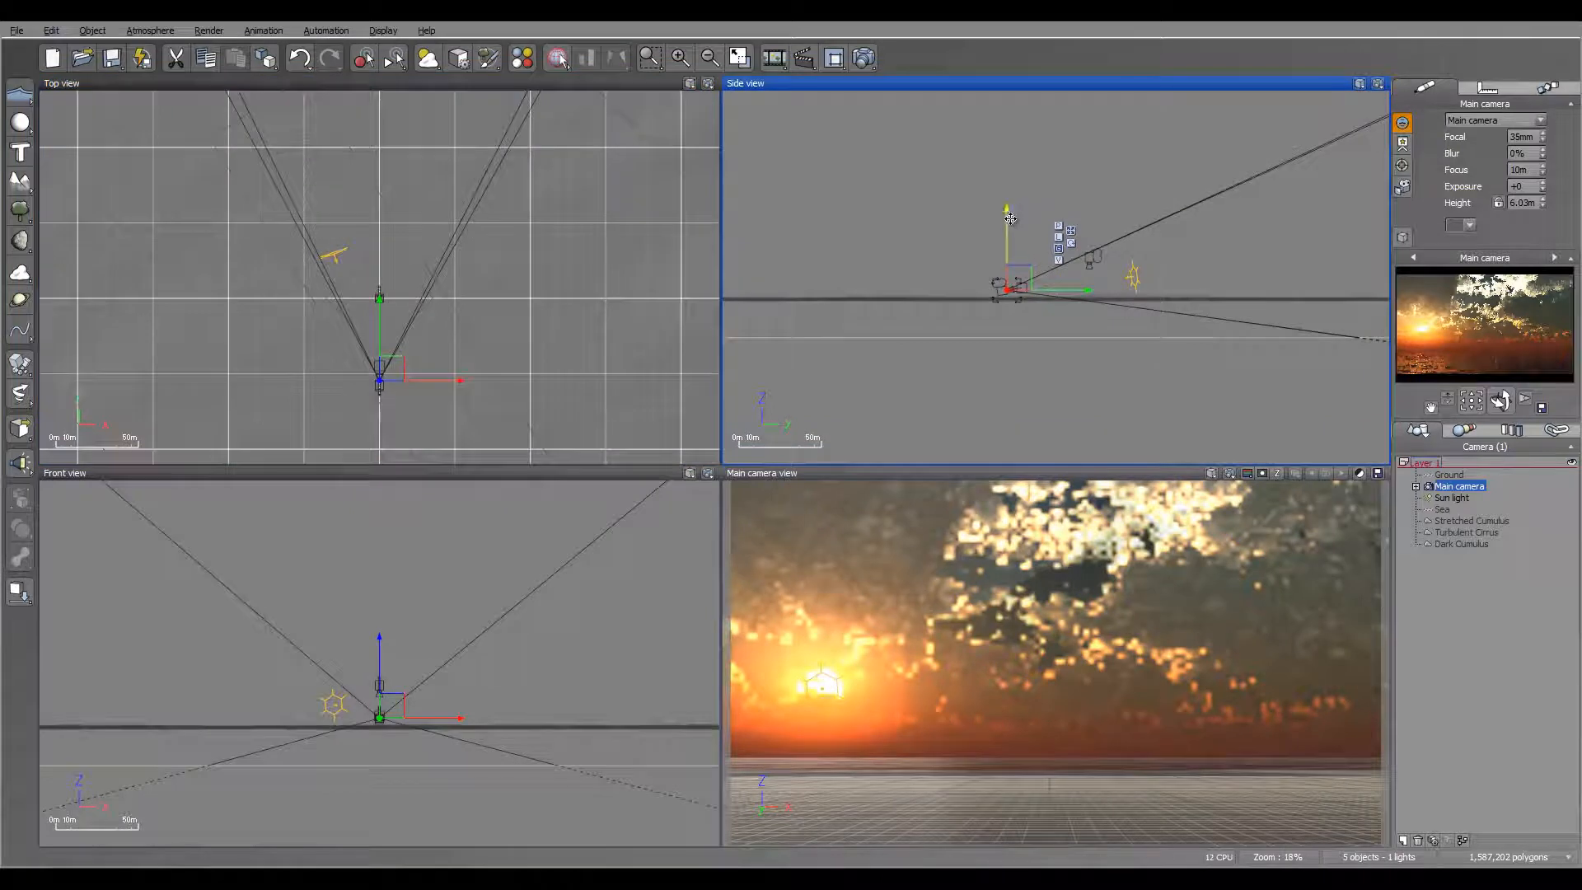
{"action": "left_click_drag", "start_coordinate": [1010, 219], "coordinate": [1010, 225]}
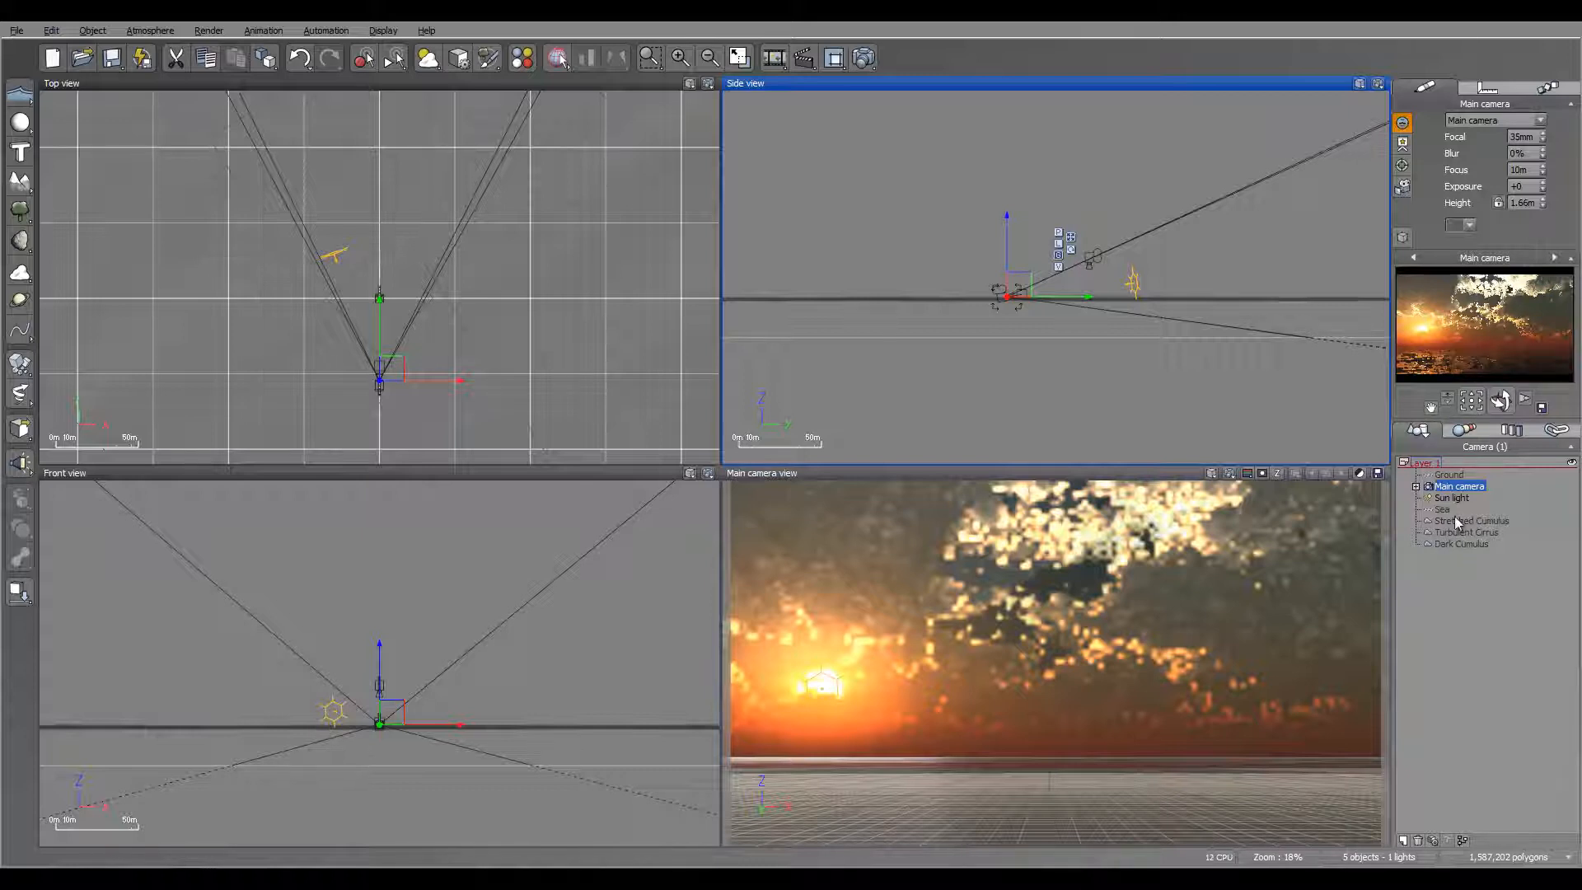
Step: In the atmosphere's cloud settings, set the Stretched Cumulus layer's cover to 36% and density to 8%
{"action": "left_click", "coordinate": [144, 33]}
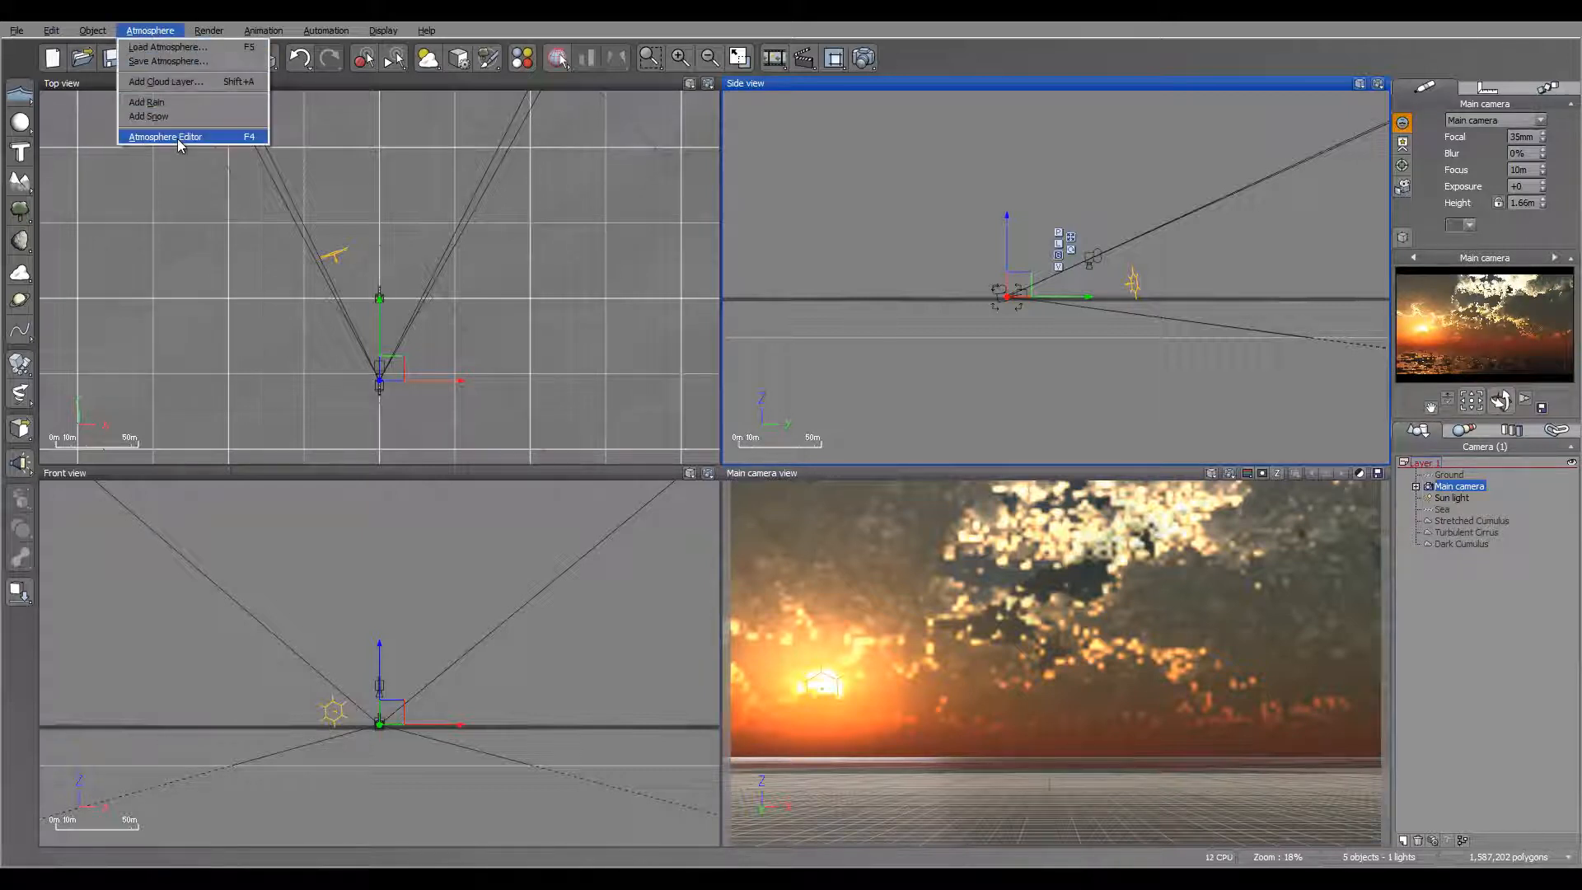
{"action": "left_click", "coordinate": [176, 137]}
{"action": "left_click", "coordinate": [817, 255]}
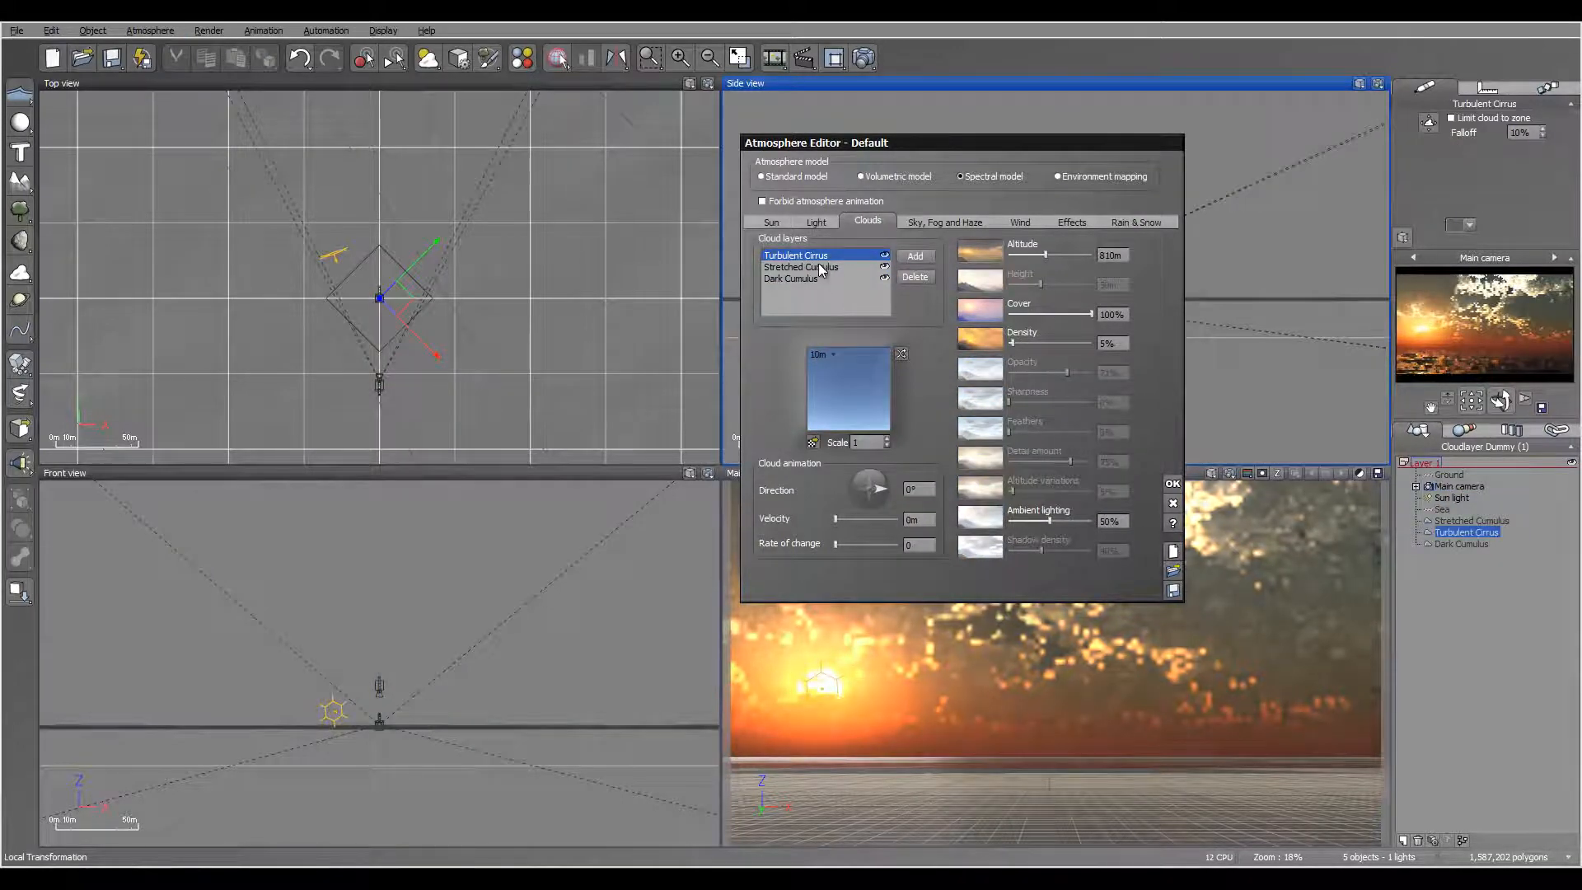
{"action": "left_click", "coordinate": [818, 264]}
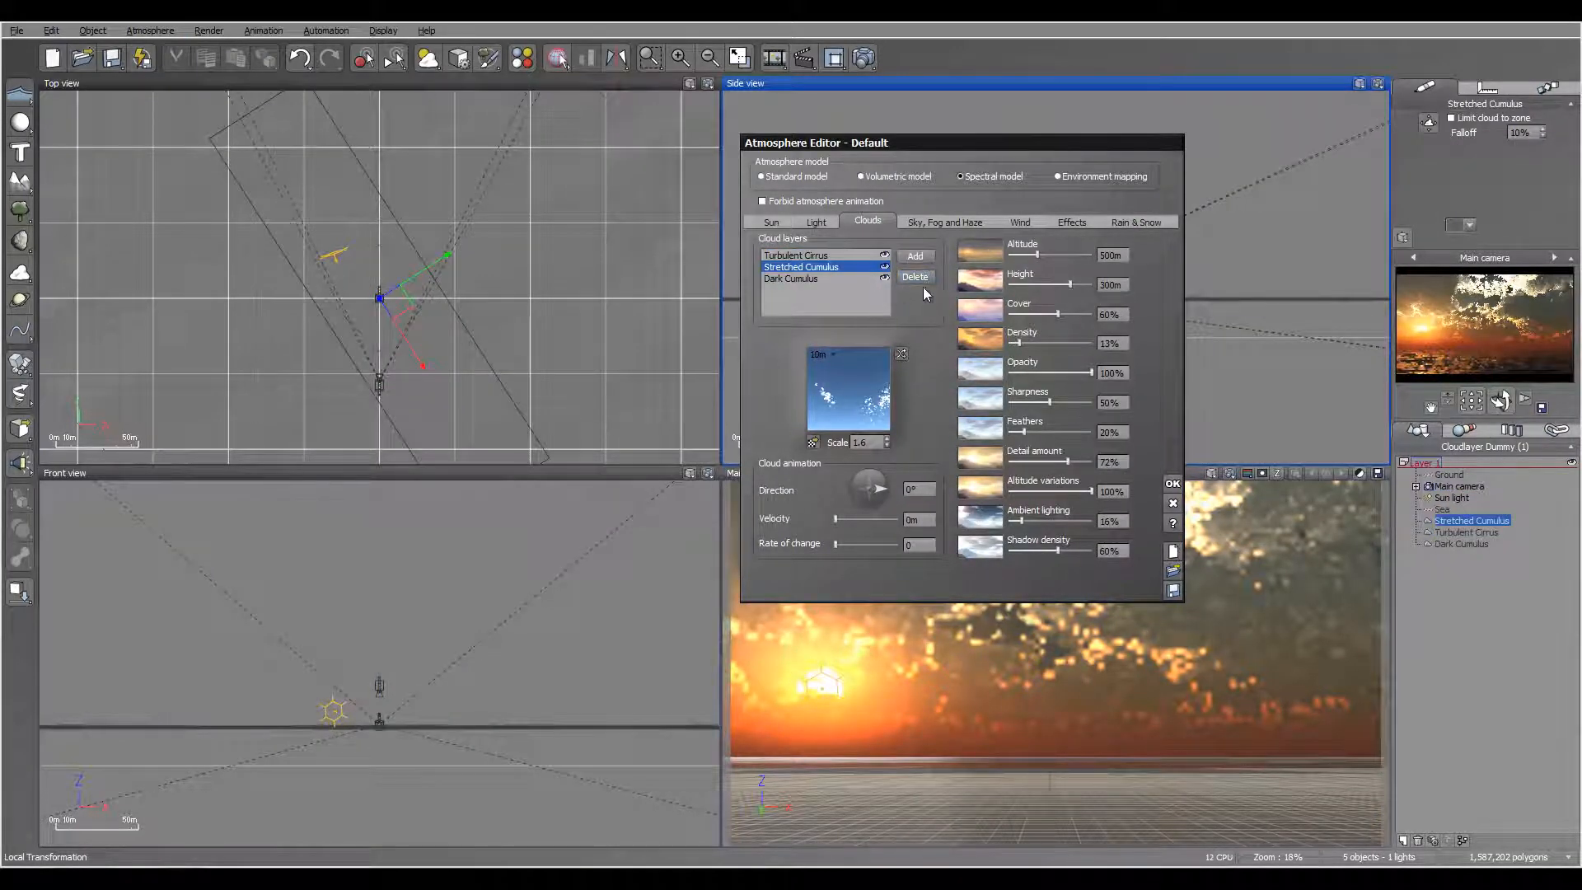
{"action": "mouse_move", "coordinate": [1058, 331]}
{"action": "left_mouse_down"}
{"action": "mouse_move", "coordinate": [1042, 341]}
{"action": "mouse_move", "coordinate": [1041, 316]}
{"action": "left_mouse_up"}
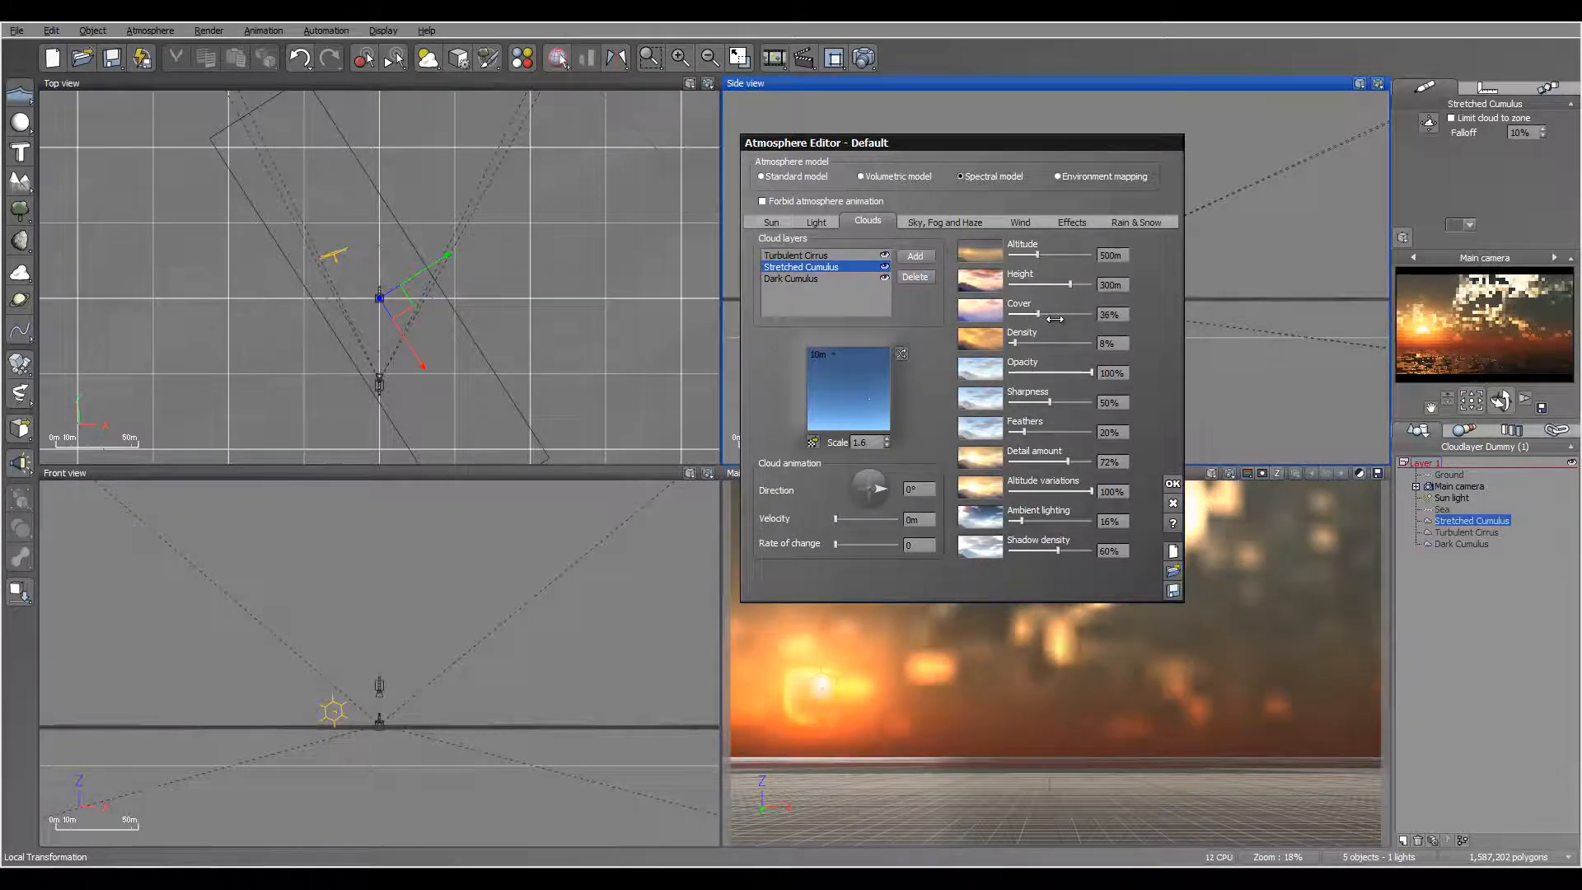
Step: Set the Dark Cumulus layer's cover to 32%, density to 55%, feathers to 66% and detail amount to 52%, and accept the atmosphere
{"action": "left_click", "coordinate": [812, 278]}
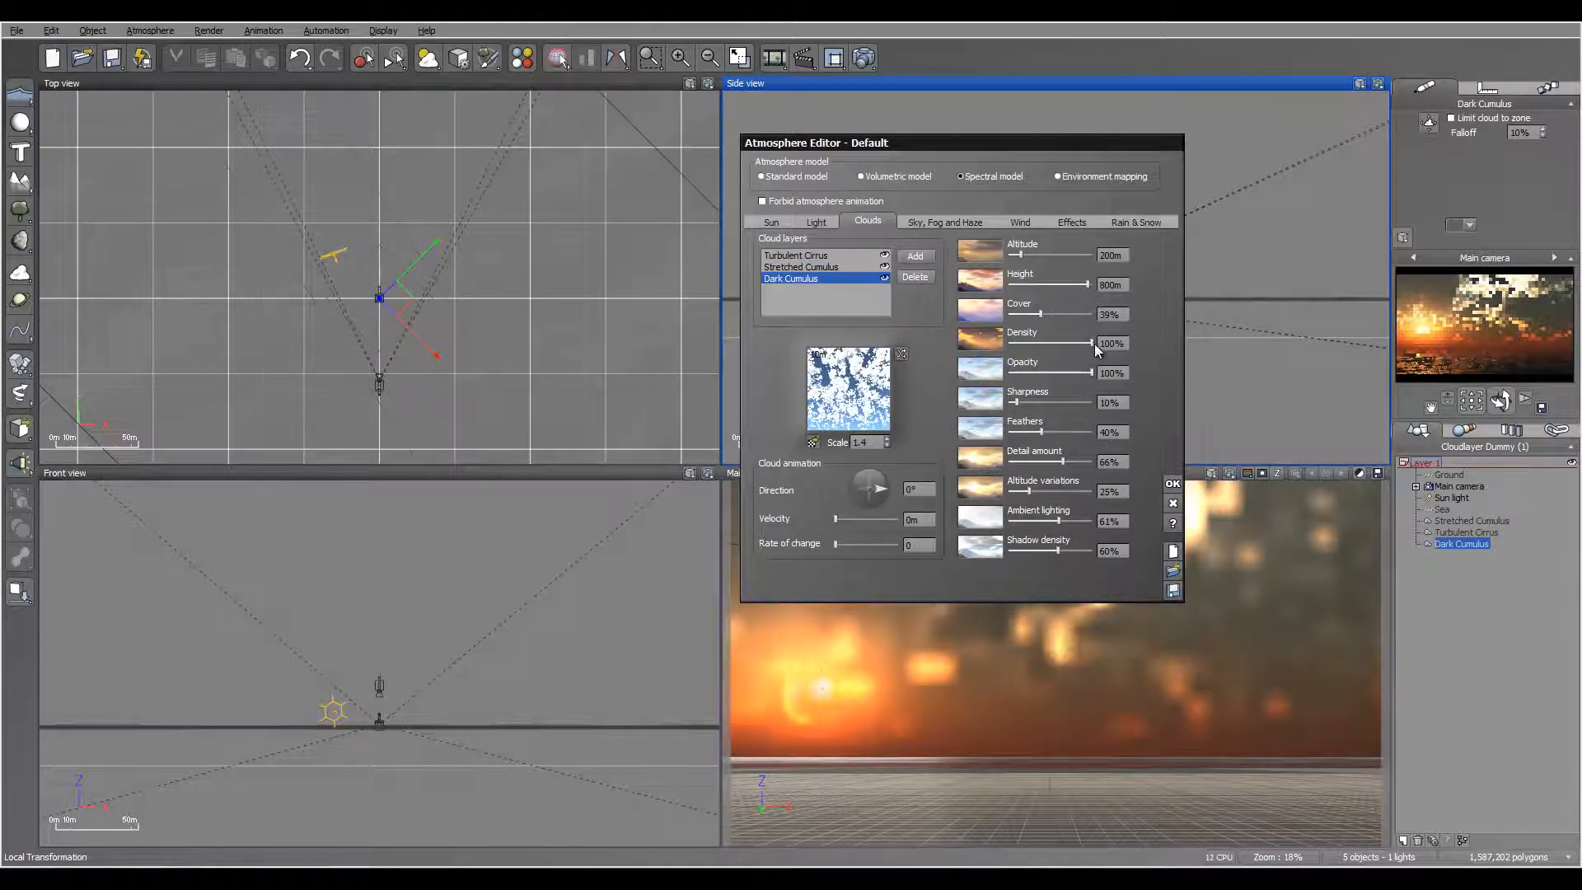
{"action": "left_click_drag", "start_coordinate": [1091, 343], "coordinate": [1019, 343]}
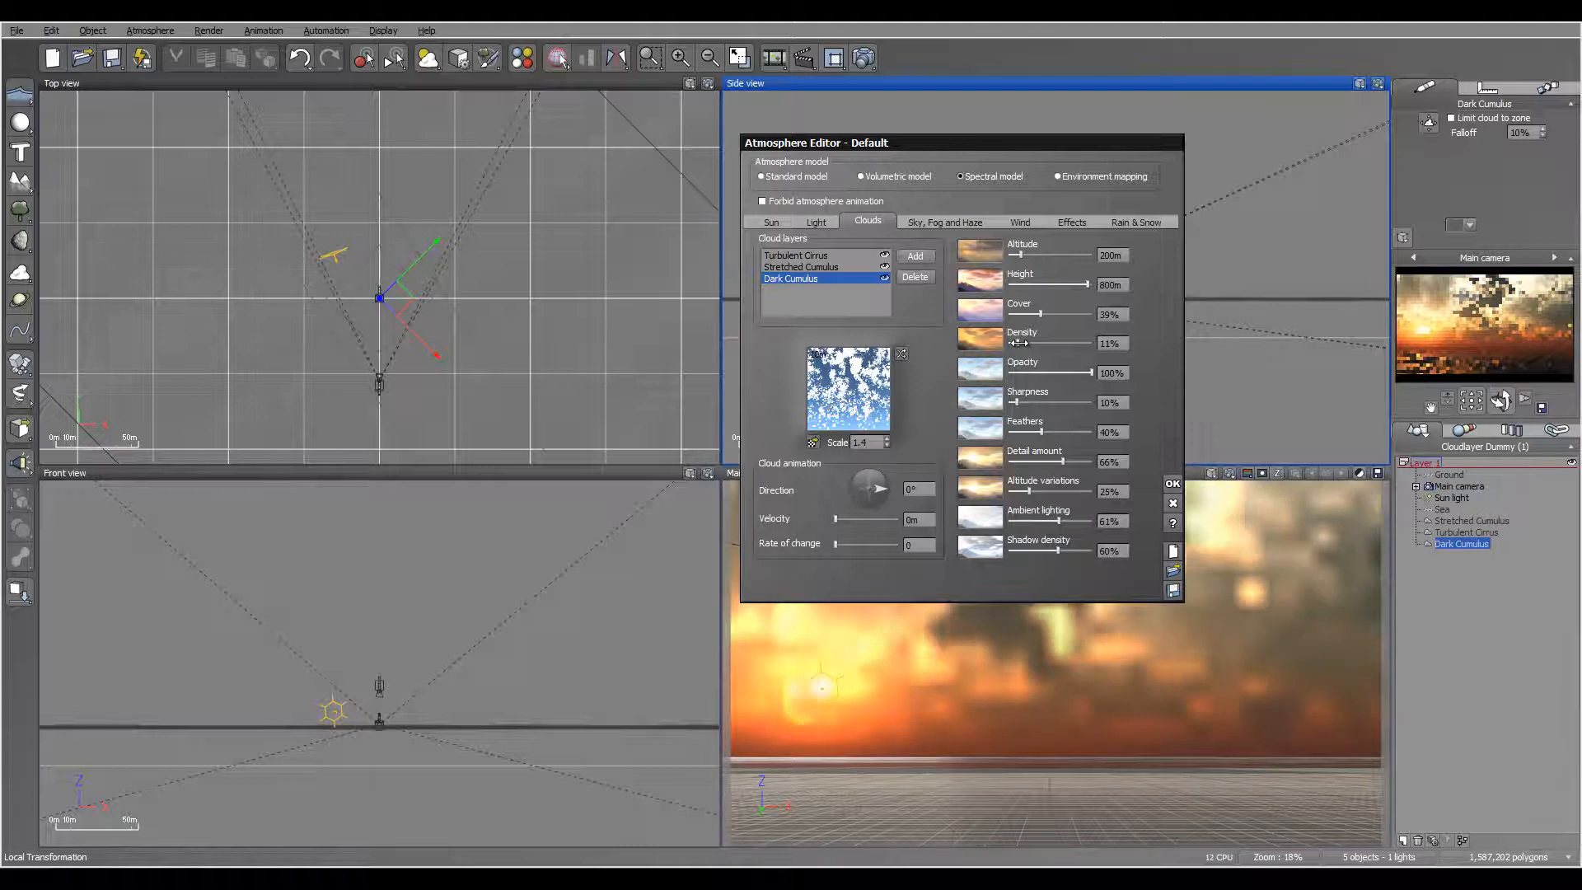
{"action": "left_click_drag", "start_coordinate": [1020, 343], "coordinate": [1034, 314]}
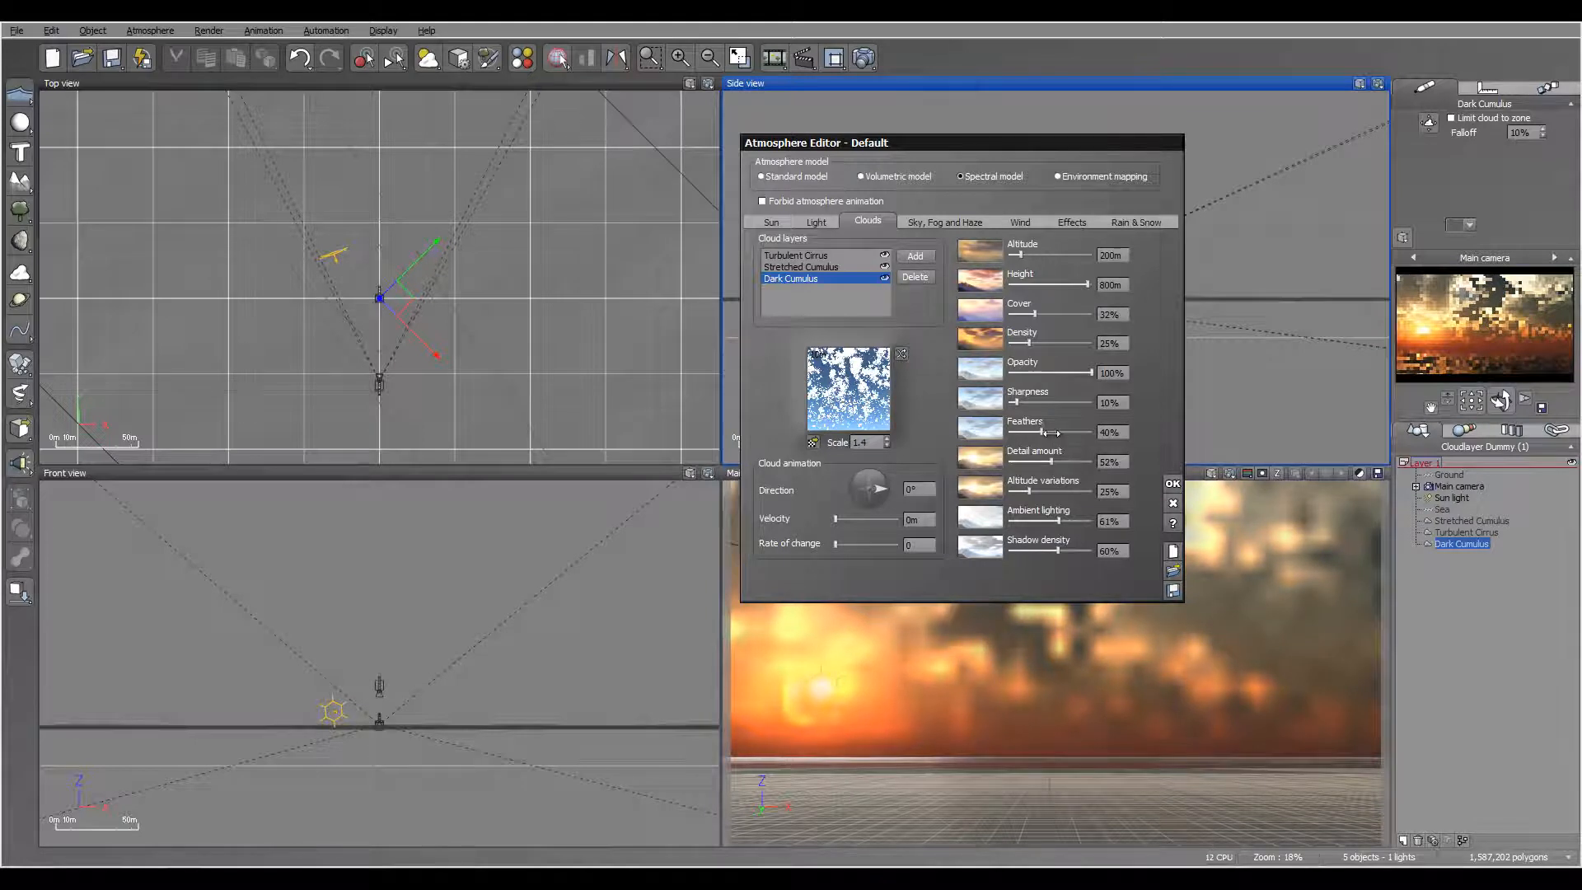
{"action": "left_click_drag", "start_coordinate": [1051, 433], "coordinate": [1046, 433]}
{"action": "left_click_drag", "start_coordinate": [1029, 343], "coordinate": [1054, 342]}
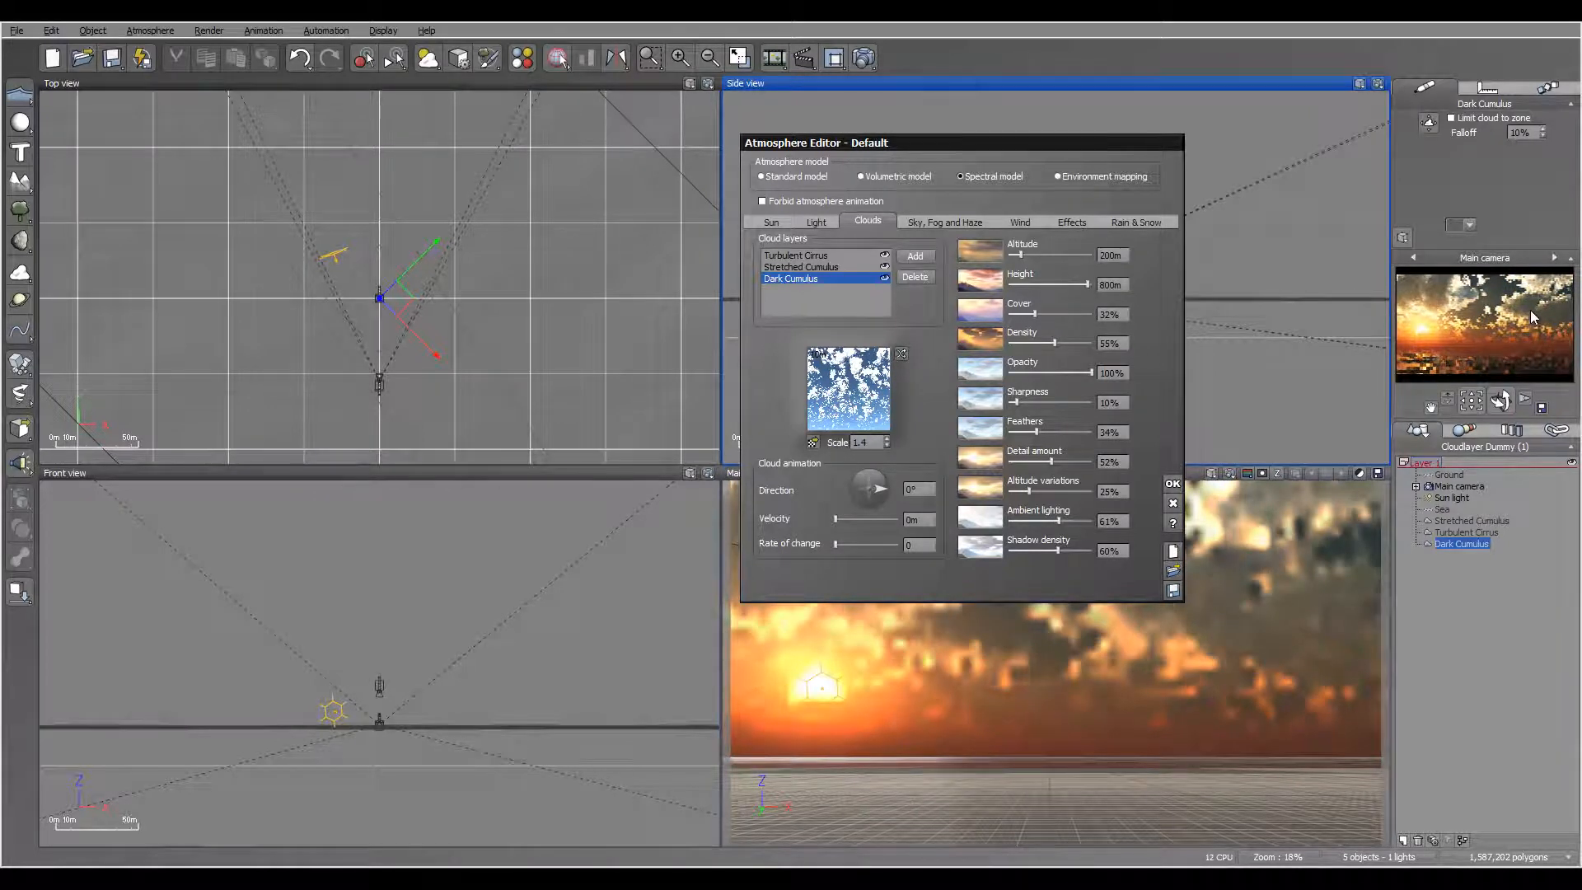
{"action": "left_click_drag", "start_coordinate": [1032, 434], "coordinate": [1055, 432]}
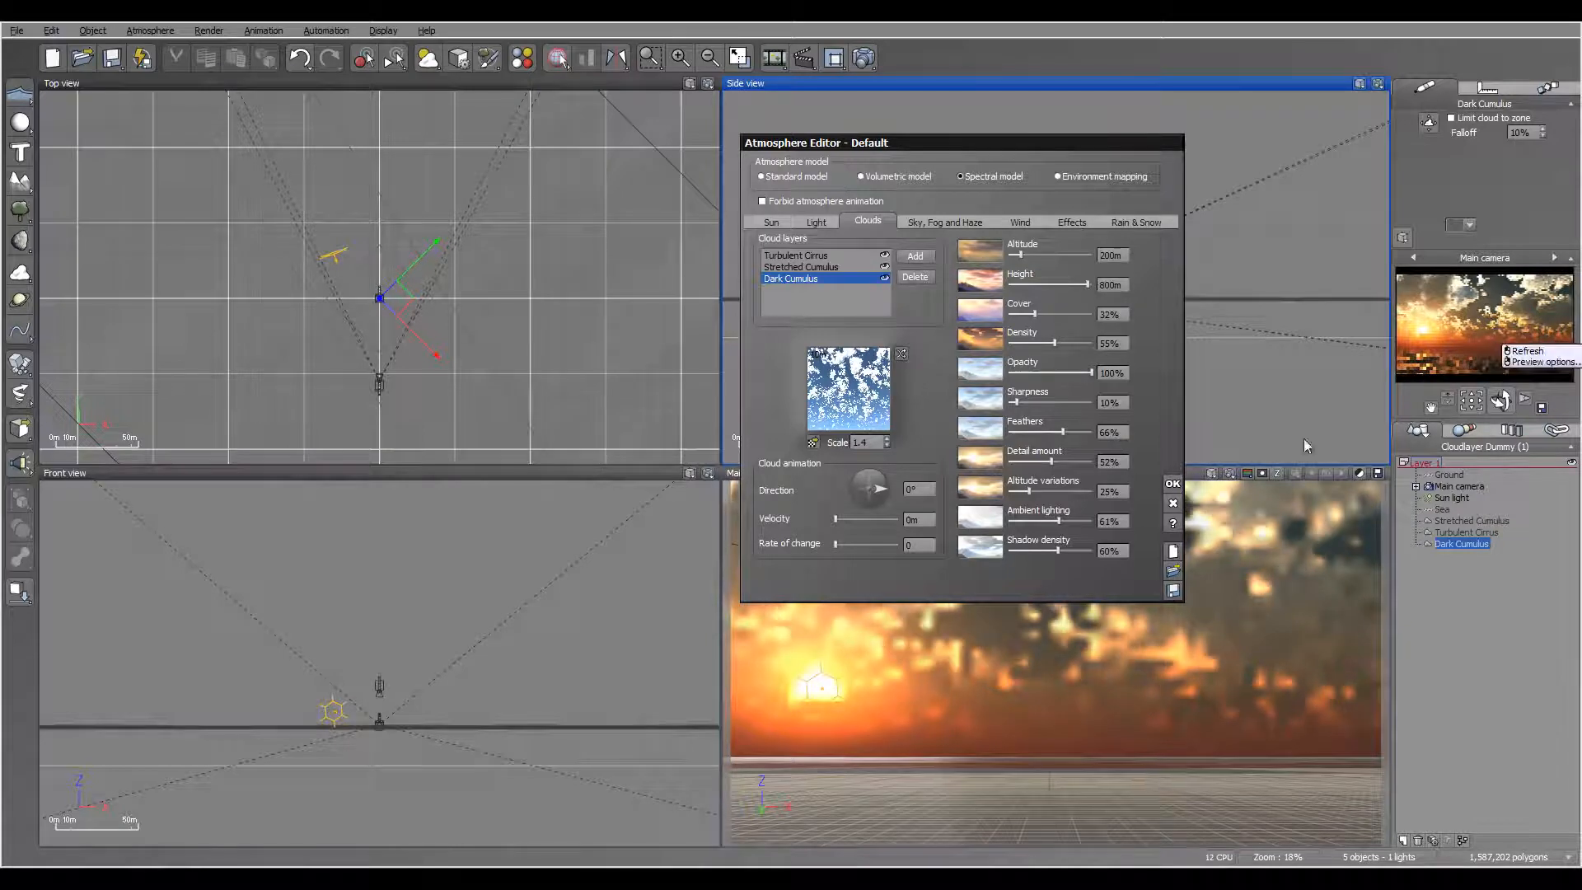
{"action": "left_click", "coordinate": [1172, 486]}
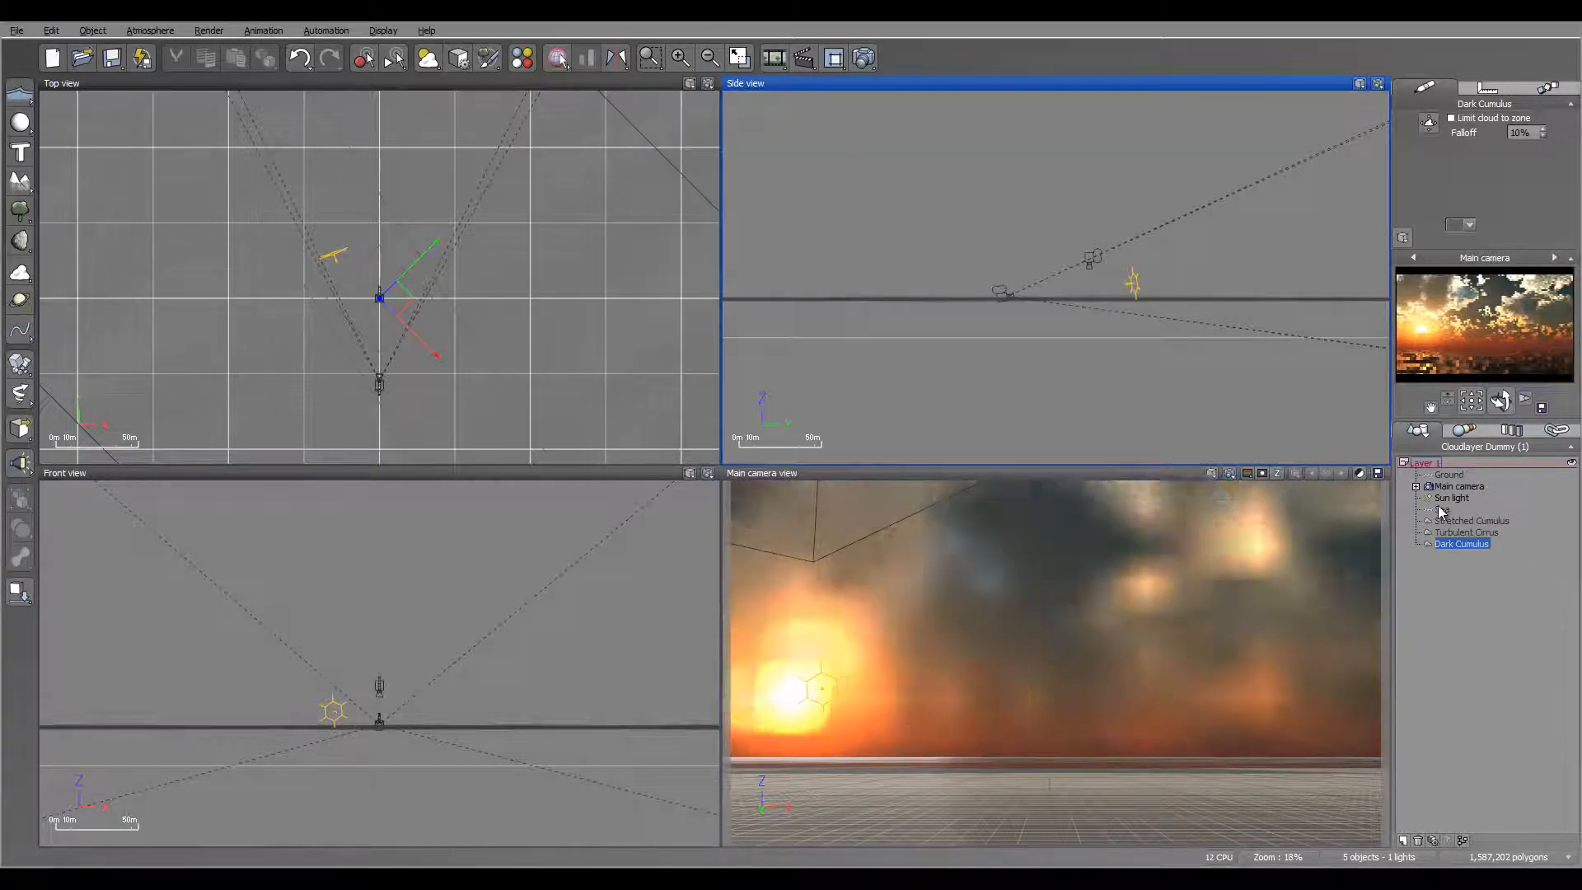
Step: Enable a lens flare on the sun light and open its lens flare settings for editing
{"action": "left_click", "coordinate": [1452, 498]}
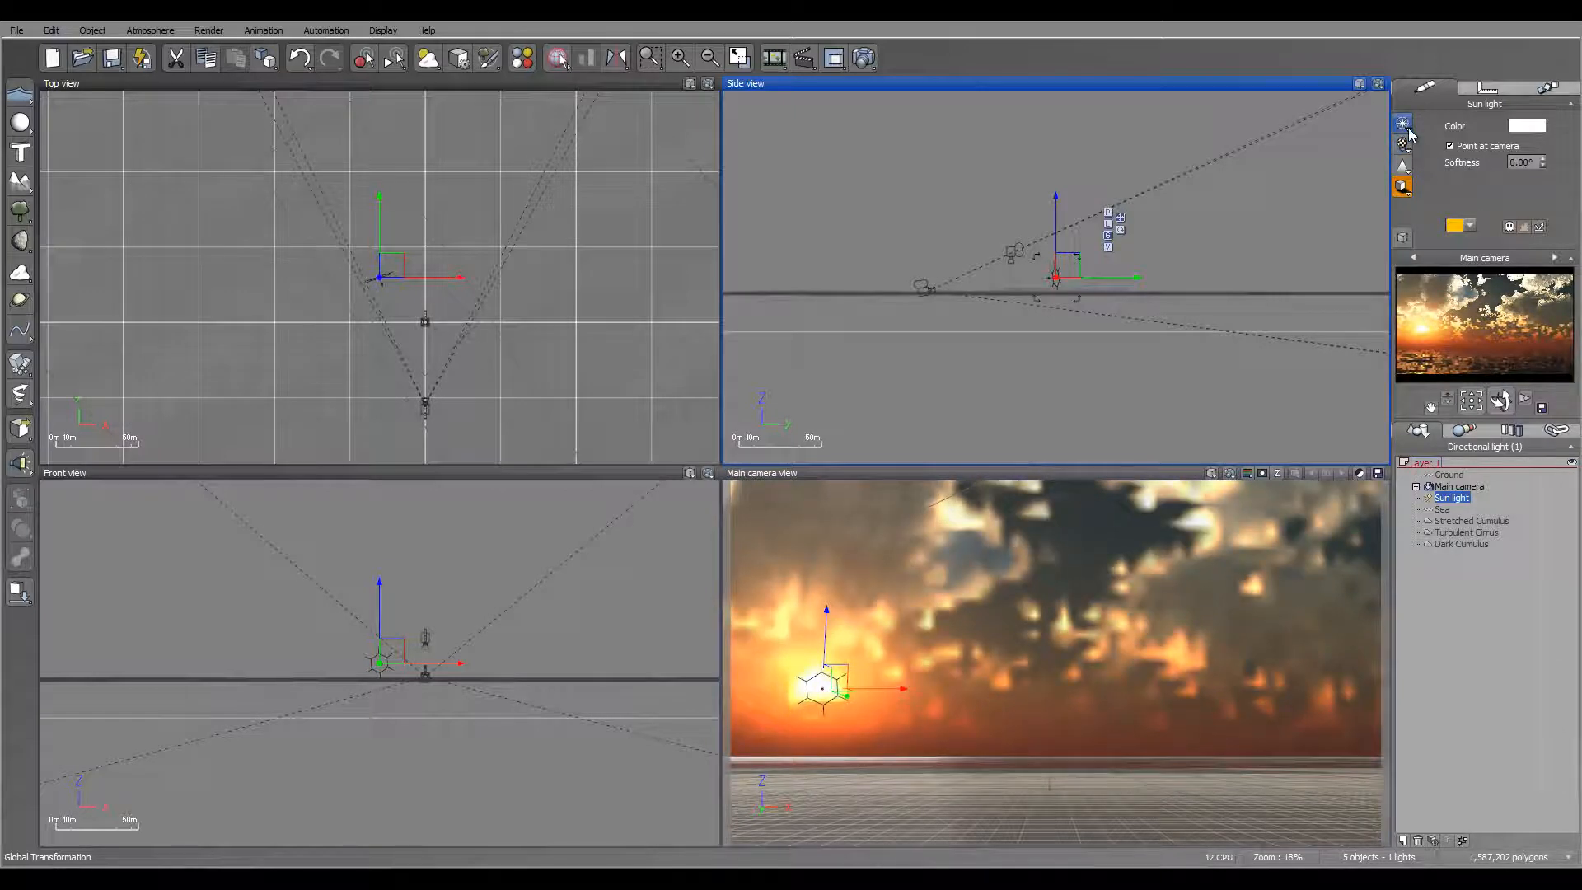
{"action": "left_click", "coordinate": [1404, 125]}
{"action": "left_click", "coordinate": [1443, 136]}
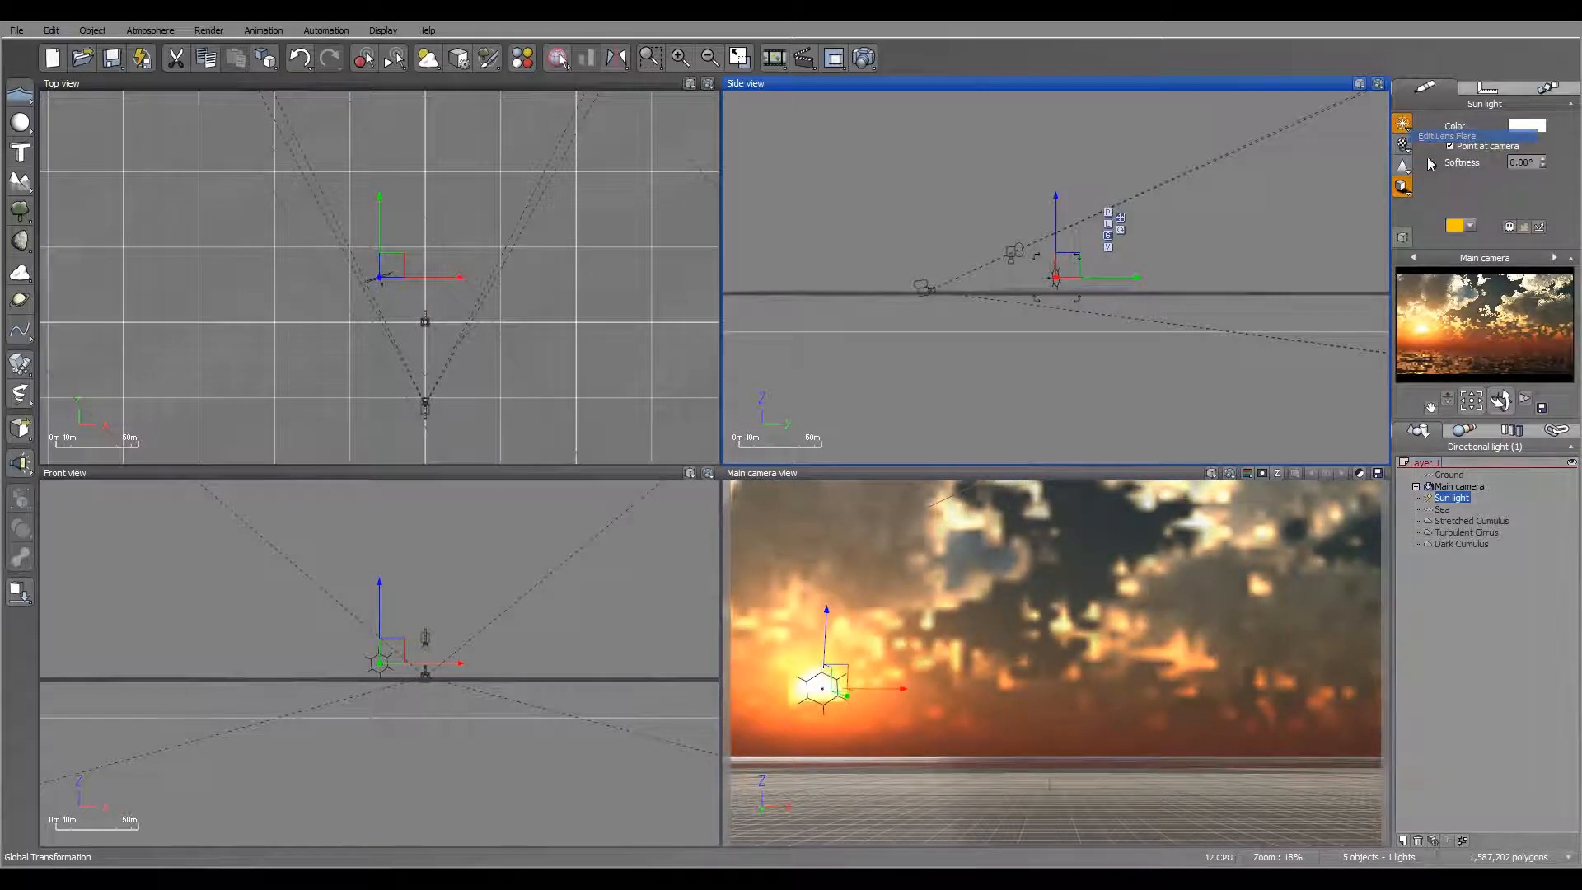
{"action": "left_click", "coordinate": [1404, 124]}
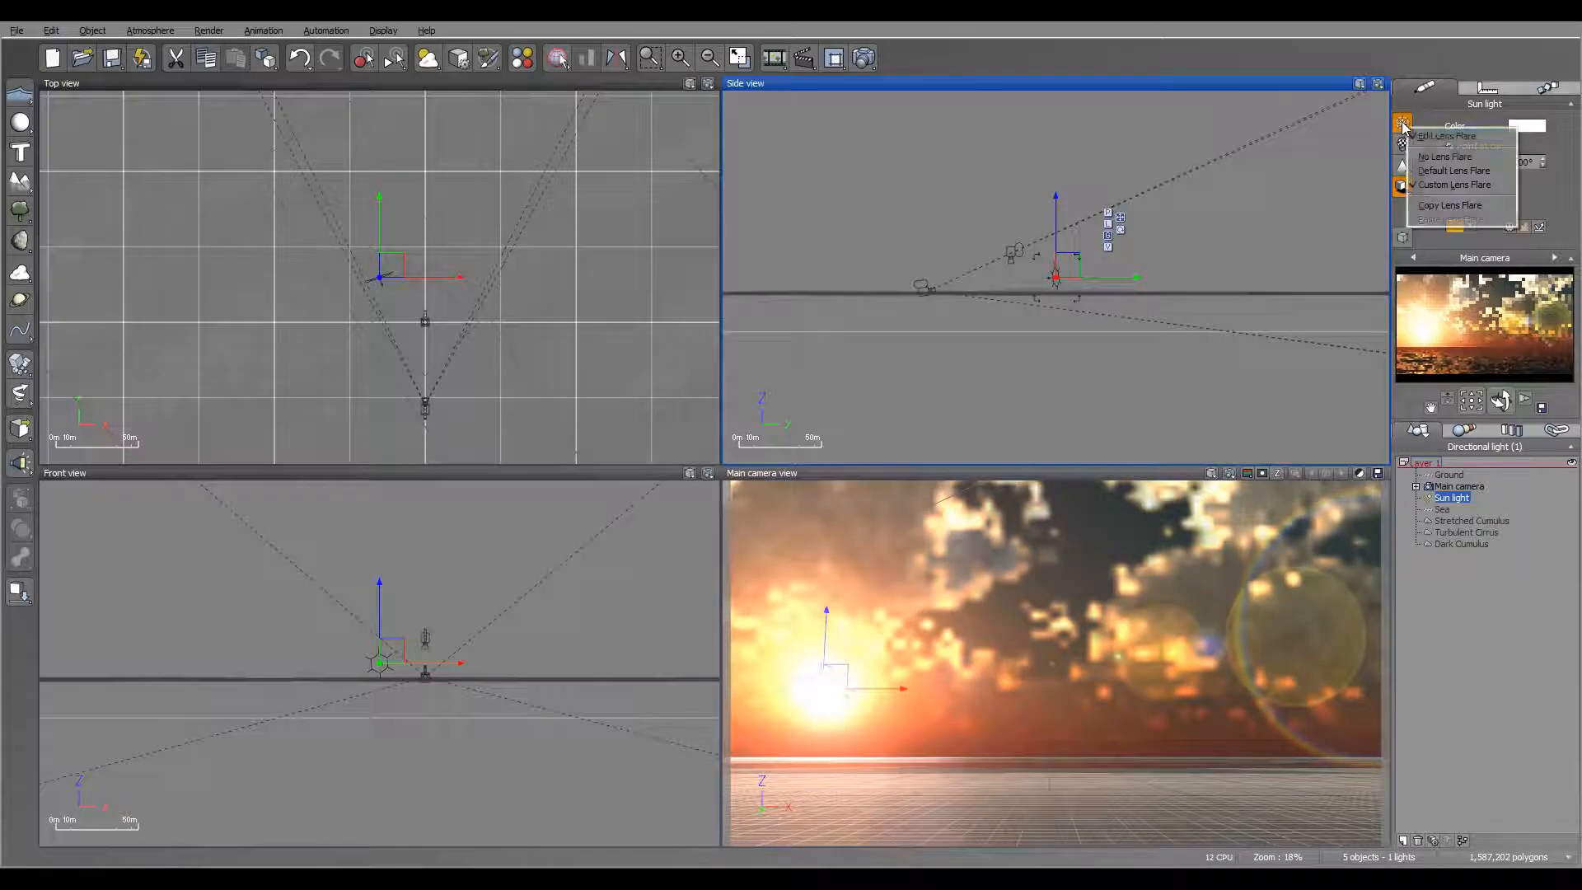
{"action": "left_click", "coordinate": [1446, 136]}
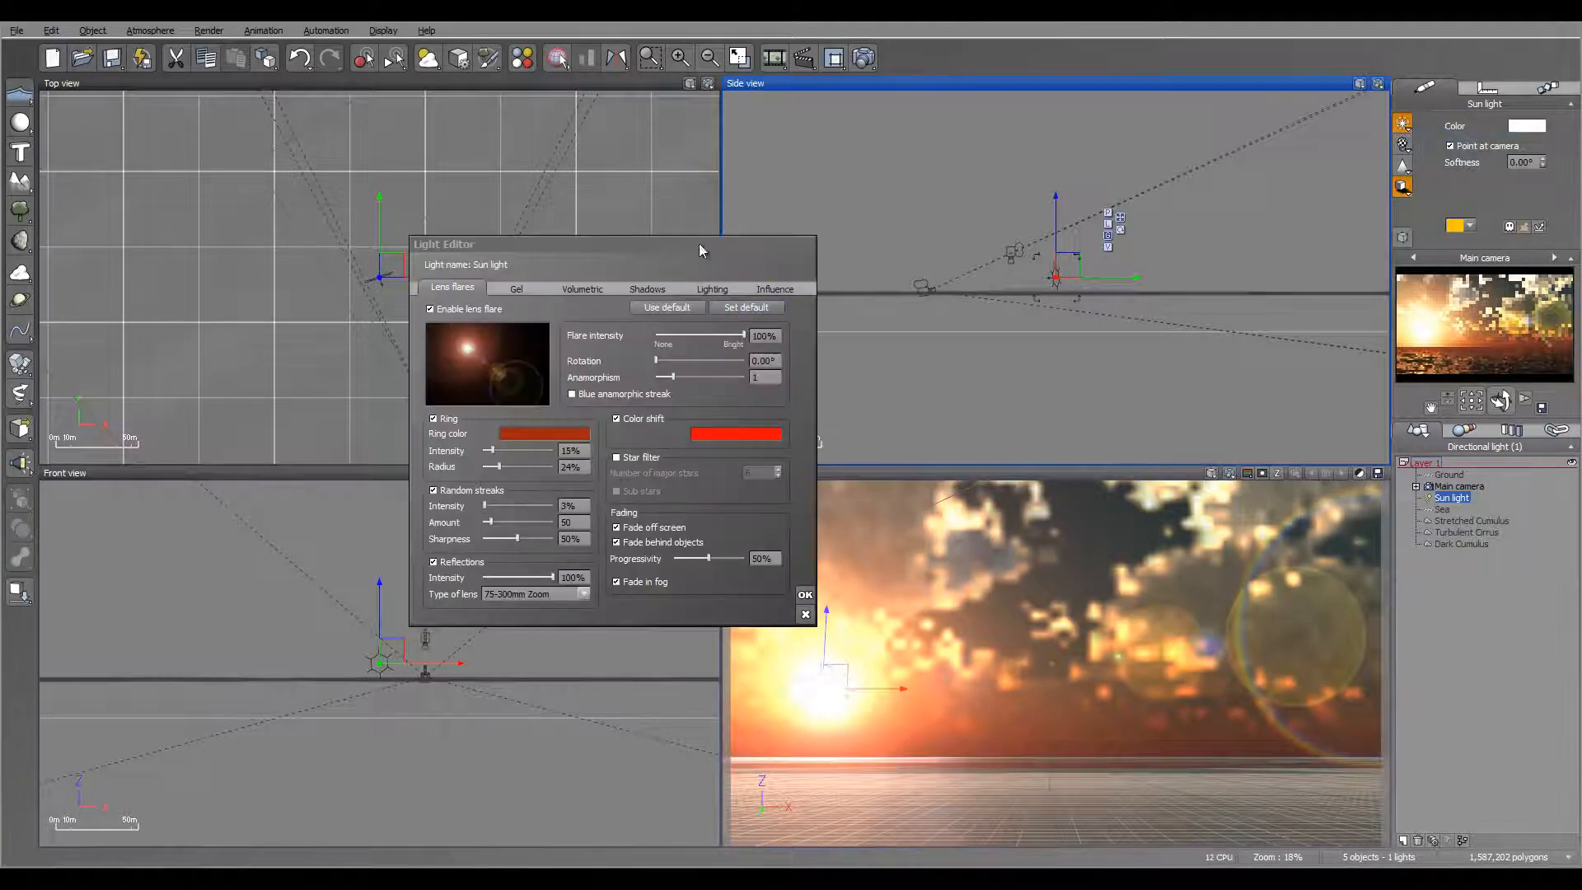
{"action": "left_click_drag", "start_coordinate": [699, 244], "coordinate": [835, 202]}
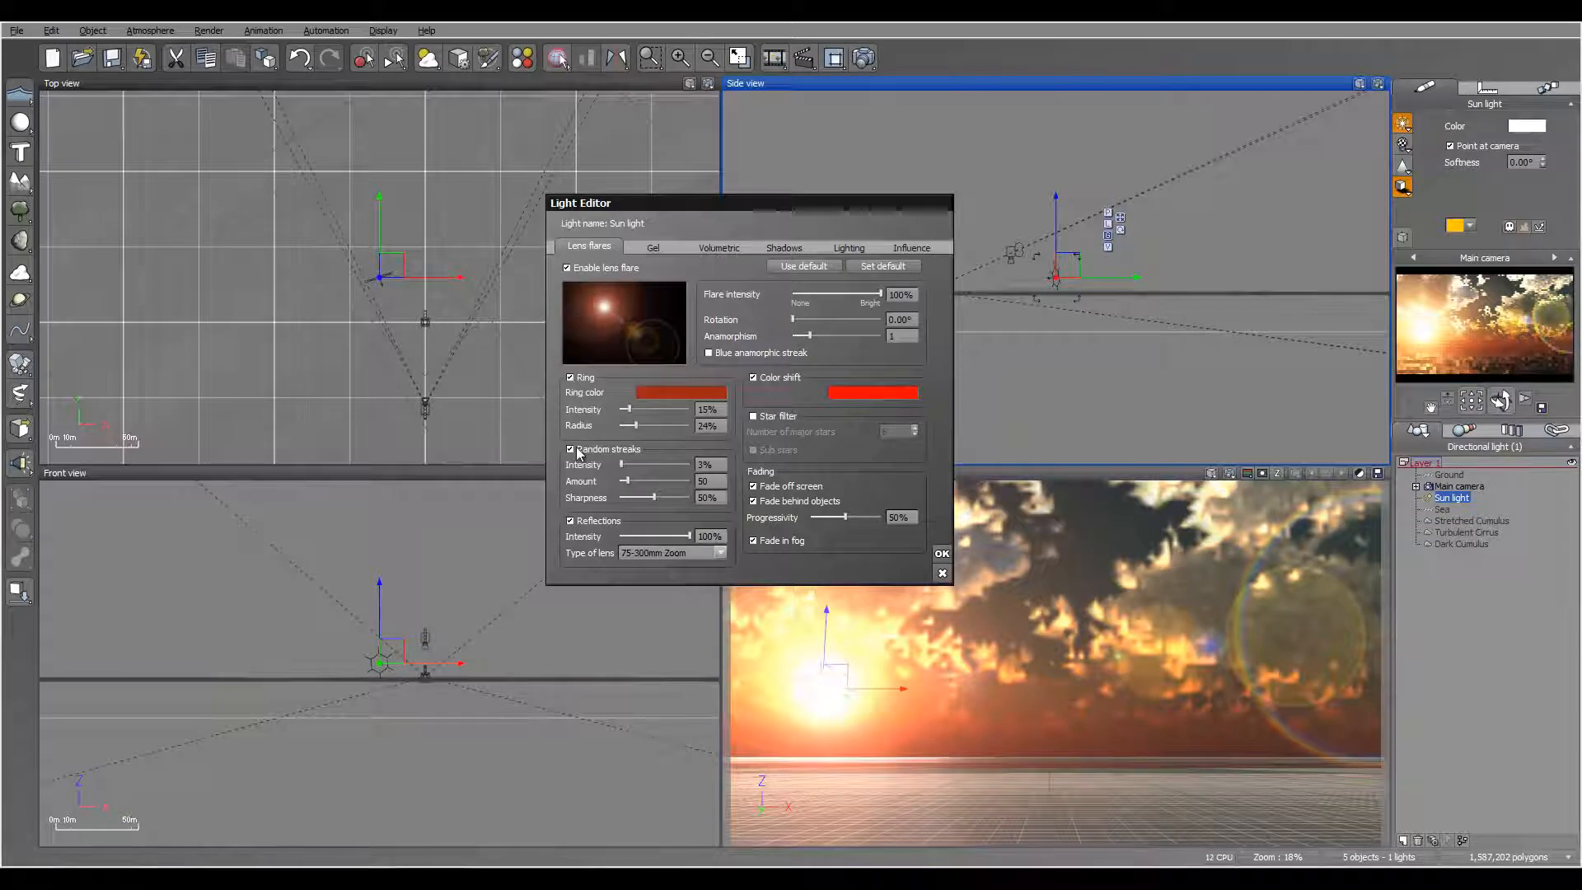
Step: Disable the flare's reflections, enable the blue anamorphic streak, set flare intensity to 73%, ring intensity to 7% and random streaks intensity to 19%, and accept
{"action": "left_click", "coordinate": [586, 522]}
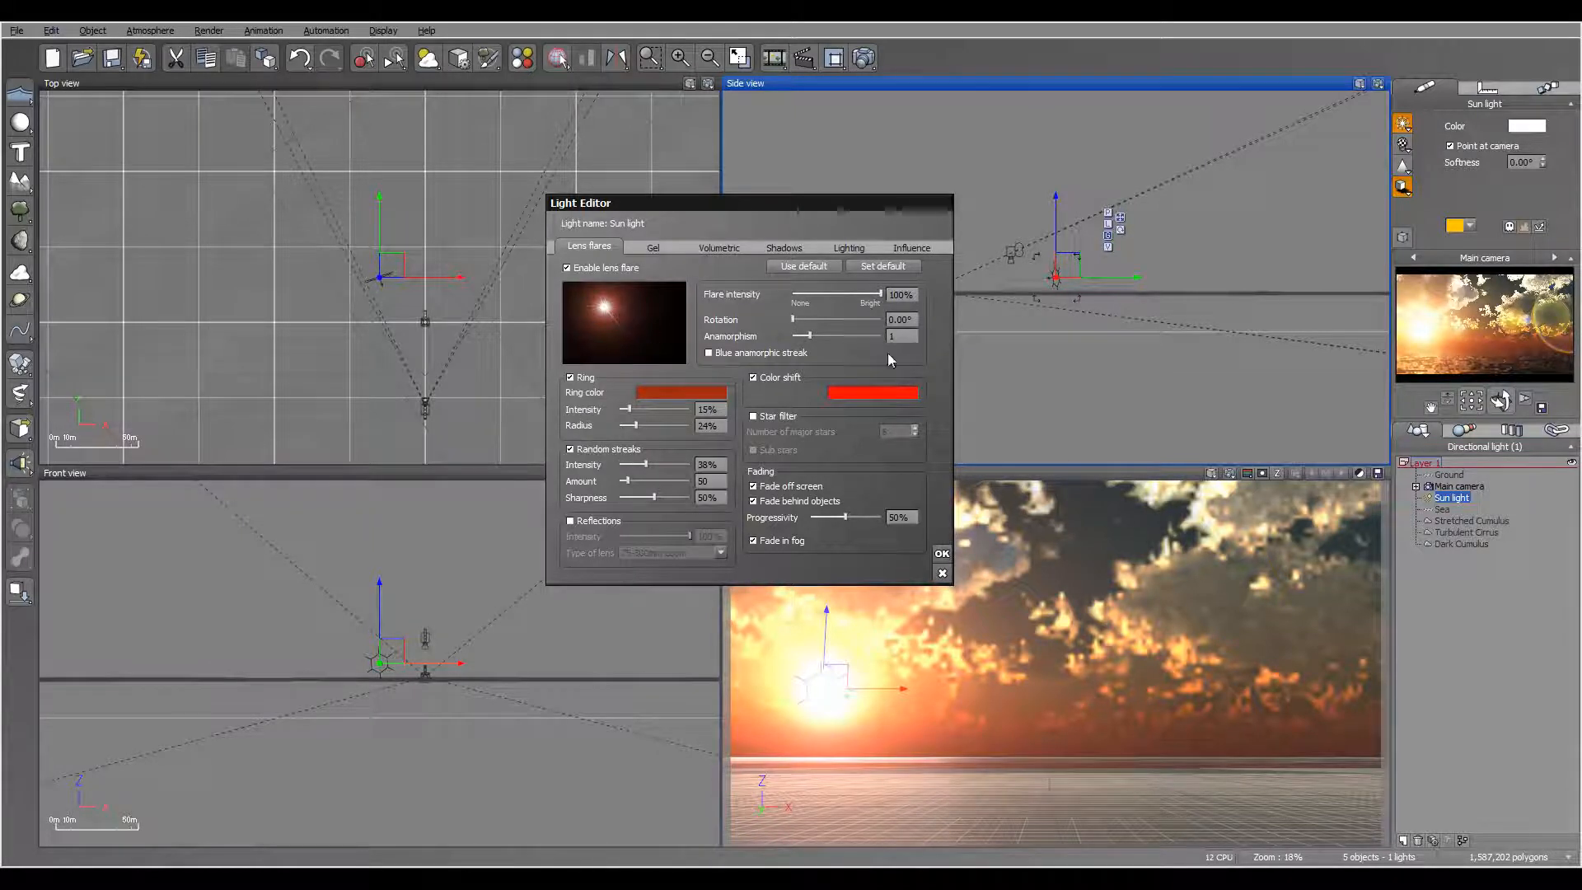
{"action": "left_click", "coordinate": [709, 353]}
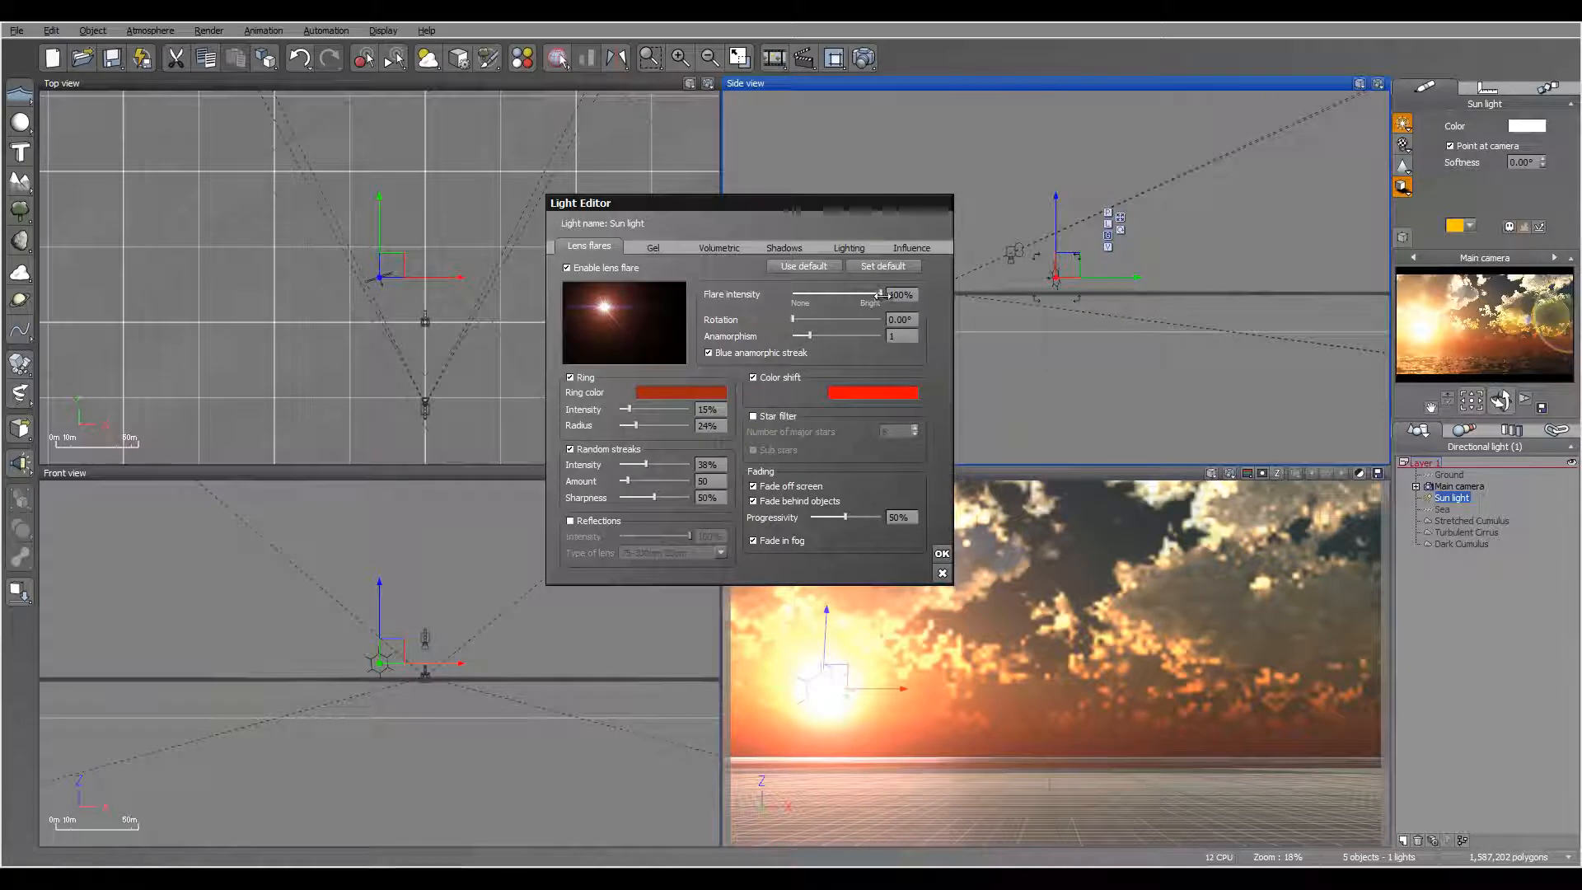
{"action": "left_click_drag", "start_coordinate": [859, 294], "coordinate": [856, 294]}
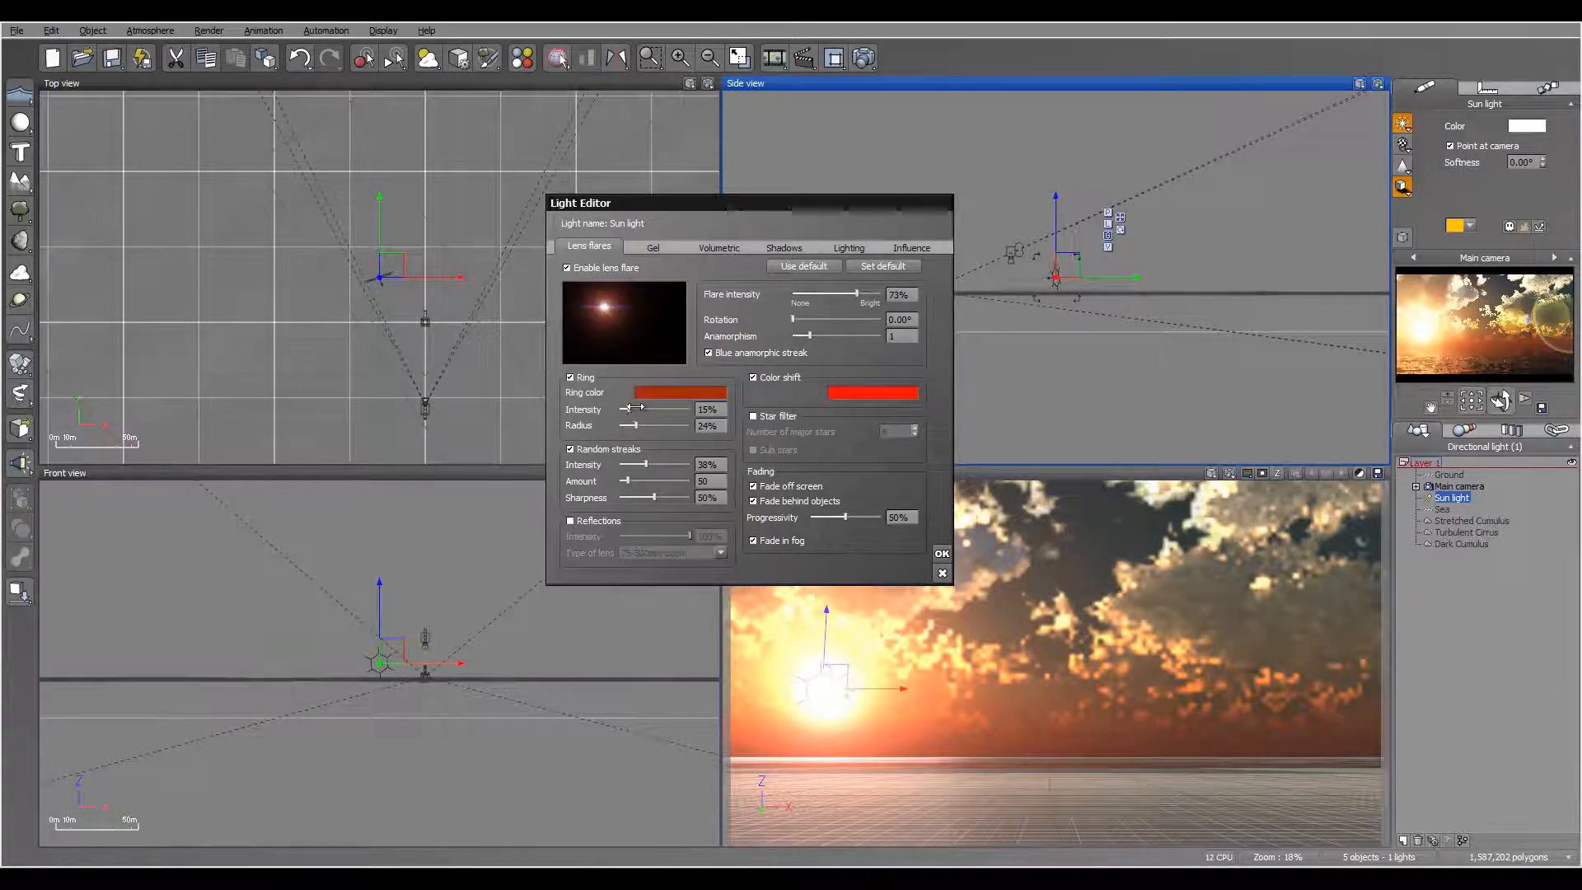
{"action": "left_click_drag", "start_coordinate": [634, 407], "coordinate": [629, 407]}
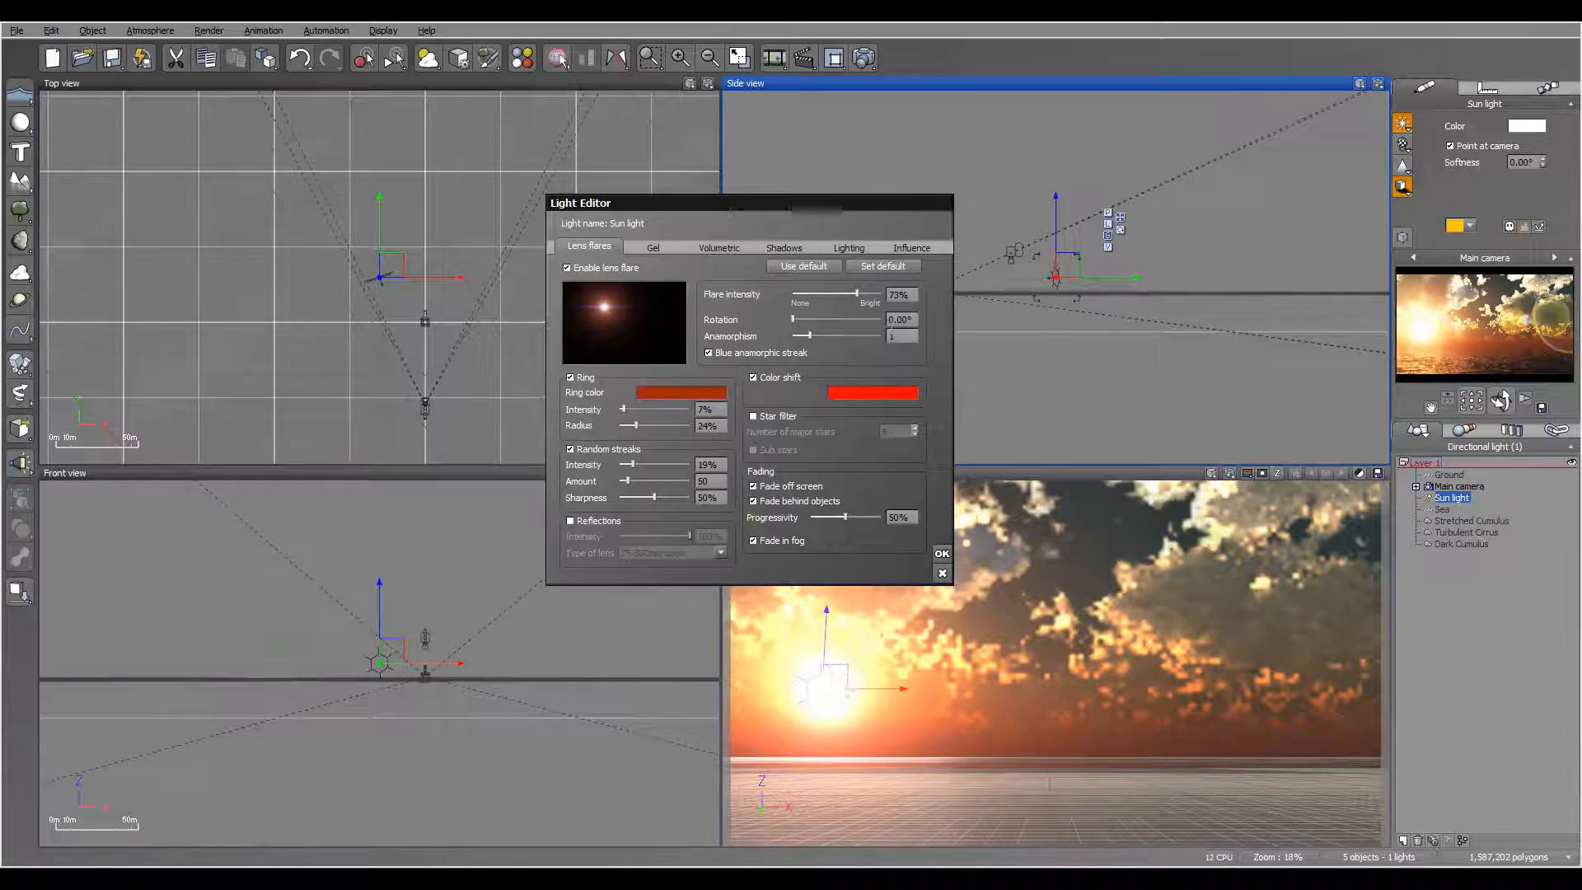
{"action": "left_click", "coordinate": [942, 553]}
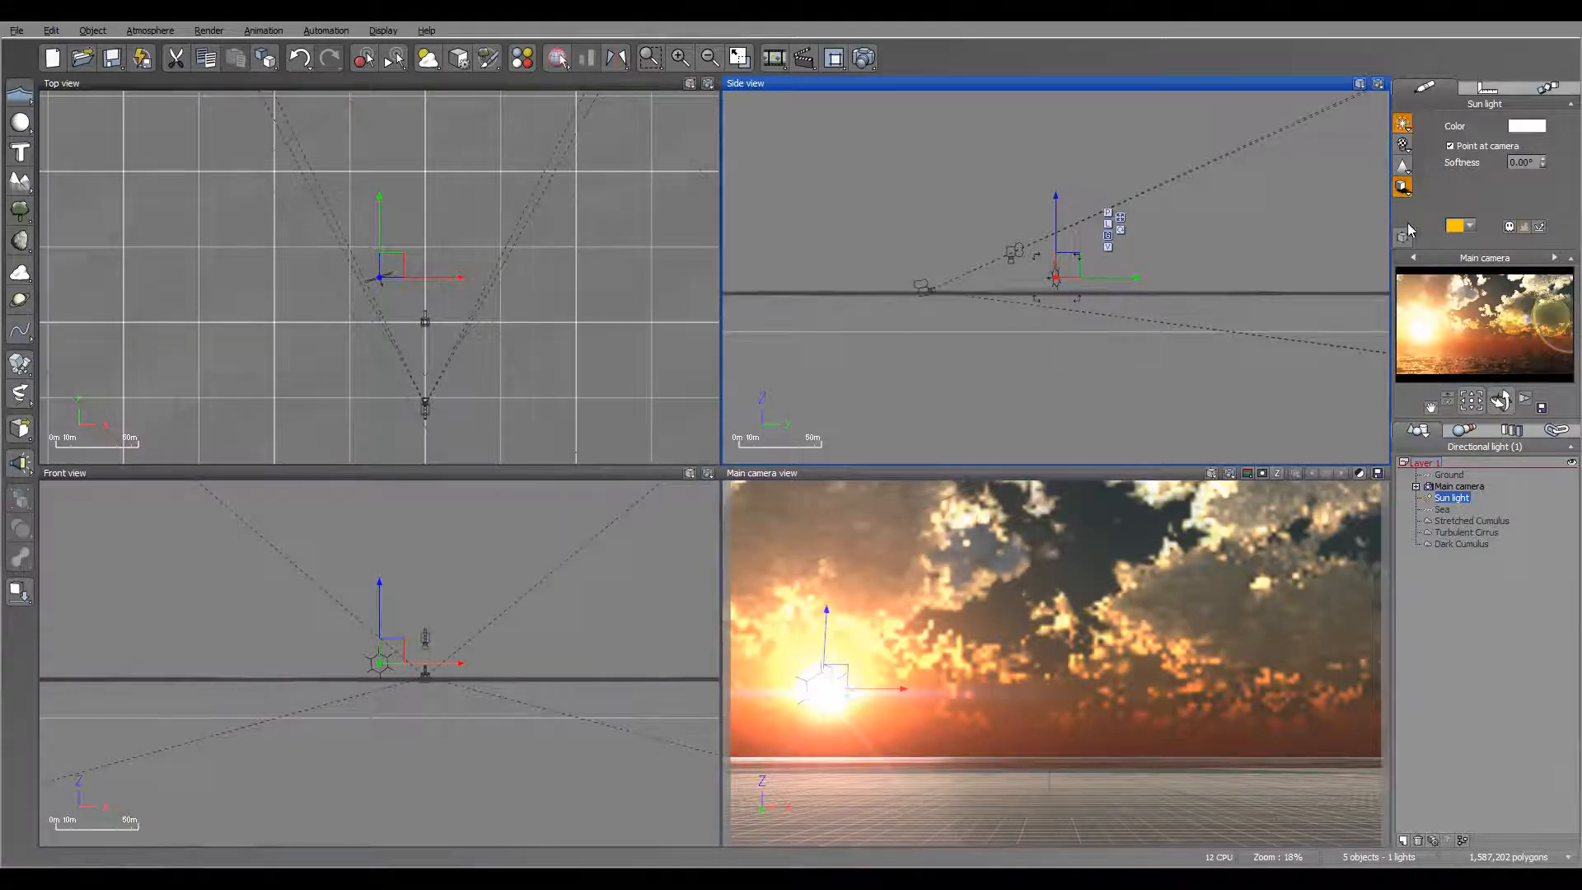
Step: In the atmosphere settings, set the sun's size to 1% and its corona to 8%, and check the result with a test render
{"action": "left_click", "coordinate": [150, 30]}
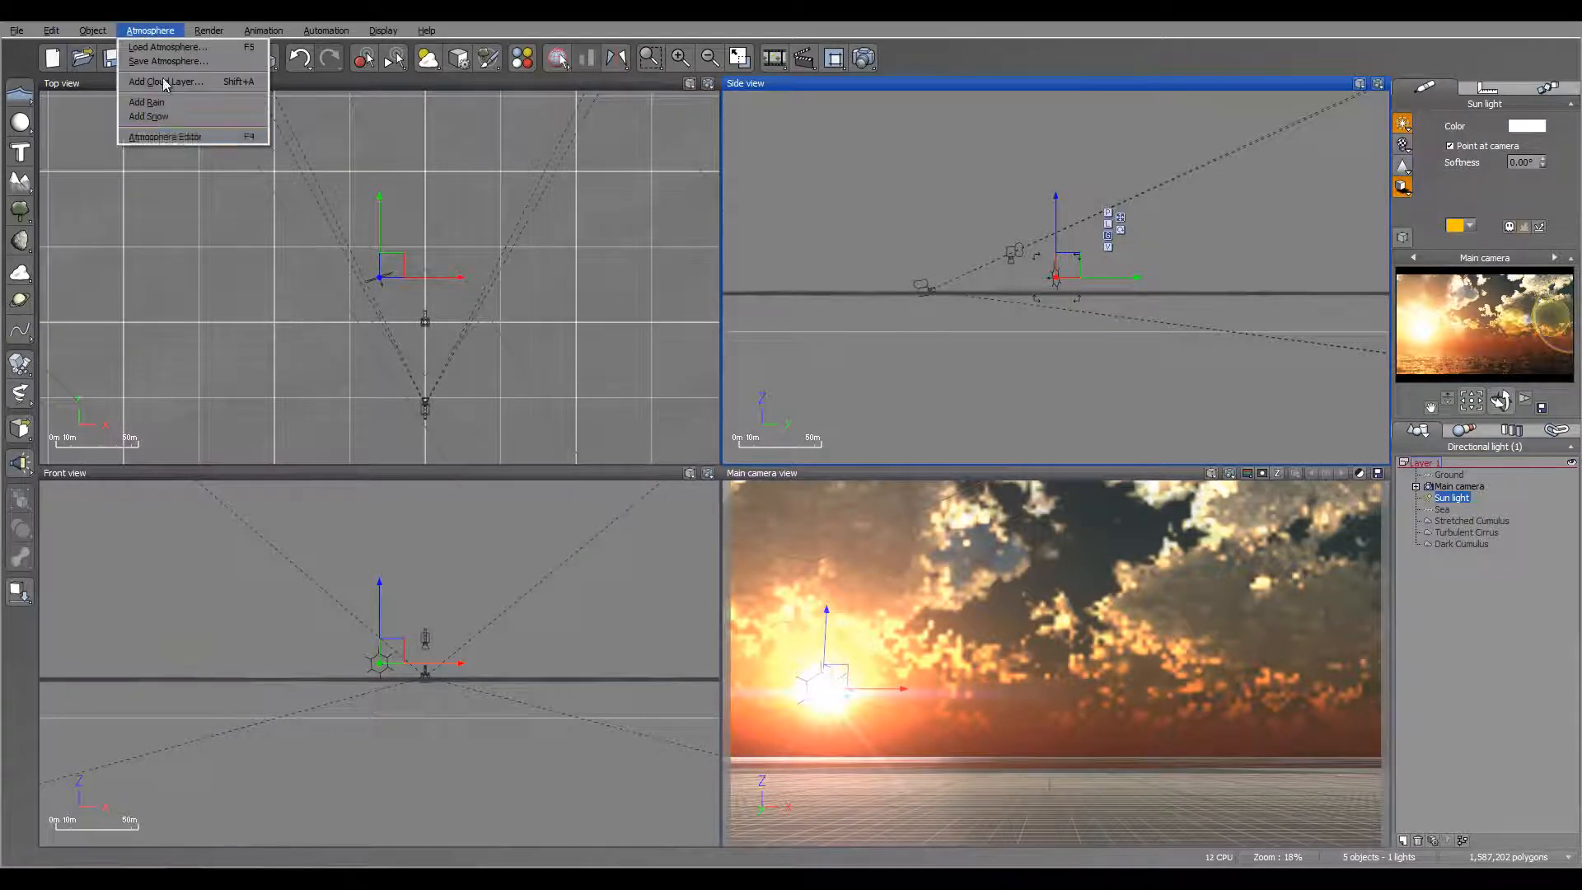
{"action": "left_click", "coordinate": [202, 136]}
{"action": "left_click", "coordinate": [772, 222]}
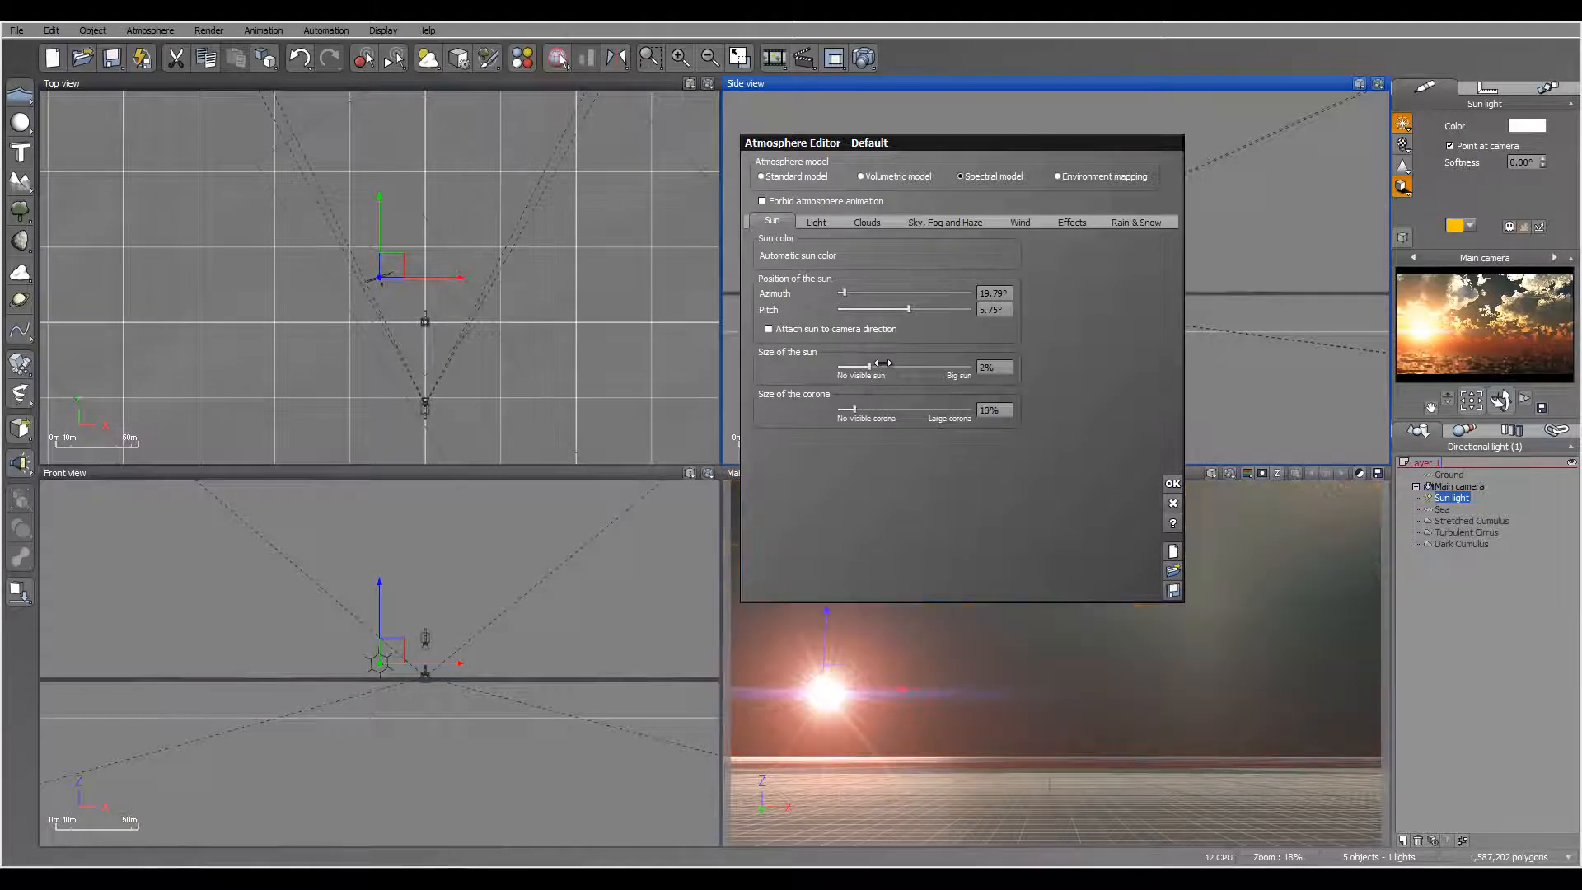
{"action": "left_click_drag", "start_coordinate": [868, 367], "coordinate": [862, 366]}
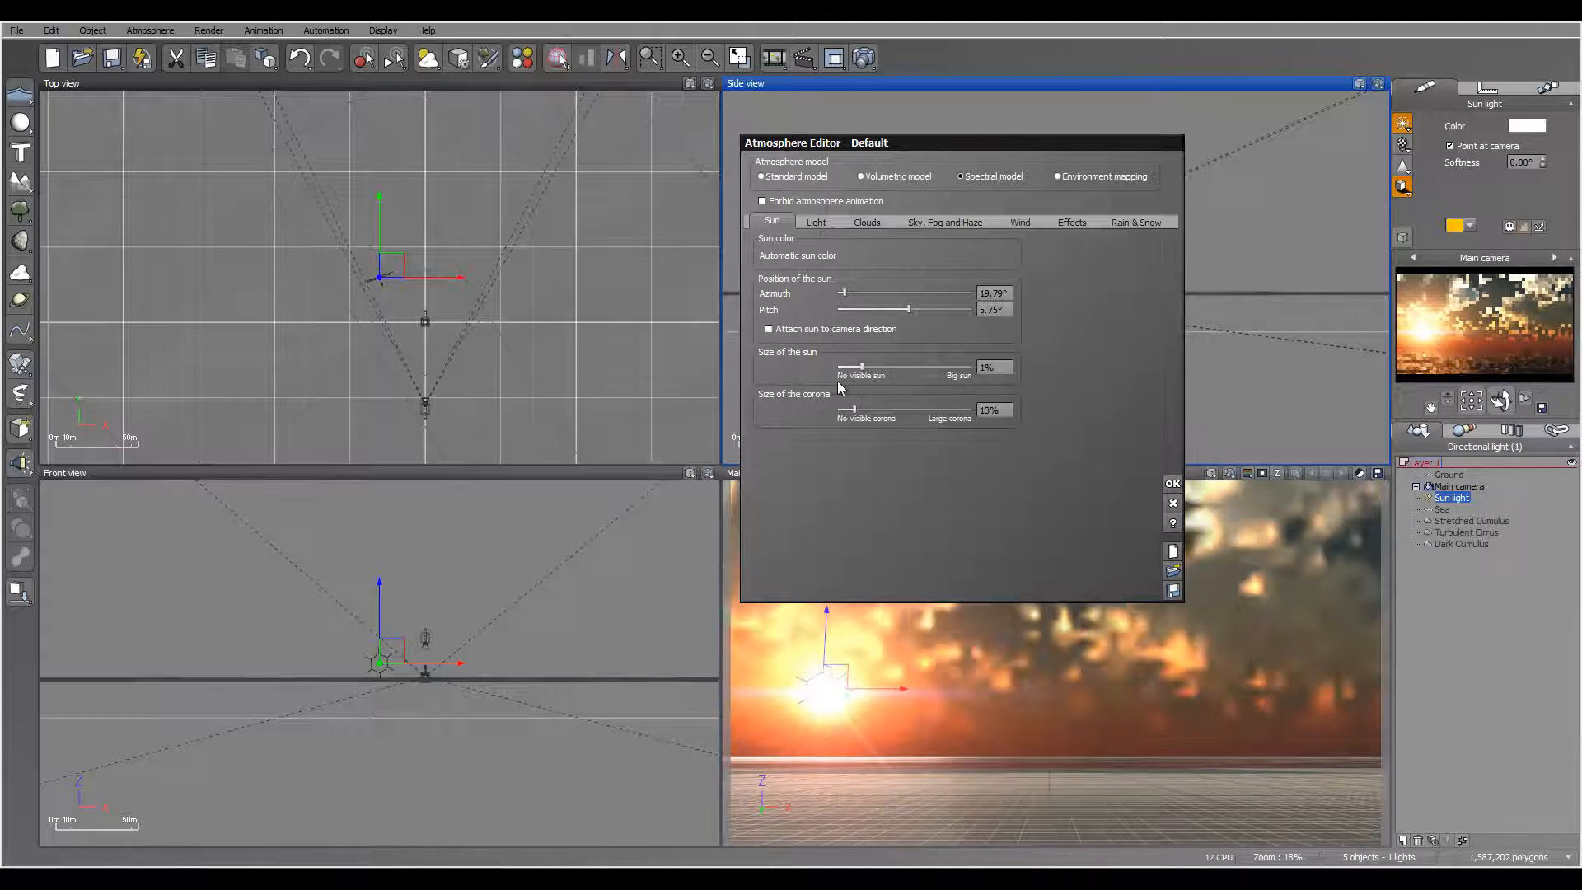
{"action": "left_click_drag", "start_coordinate": [854, 410], "coordinate": [853, 368]}
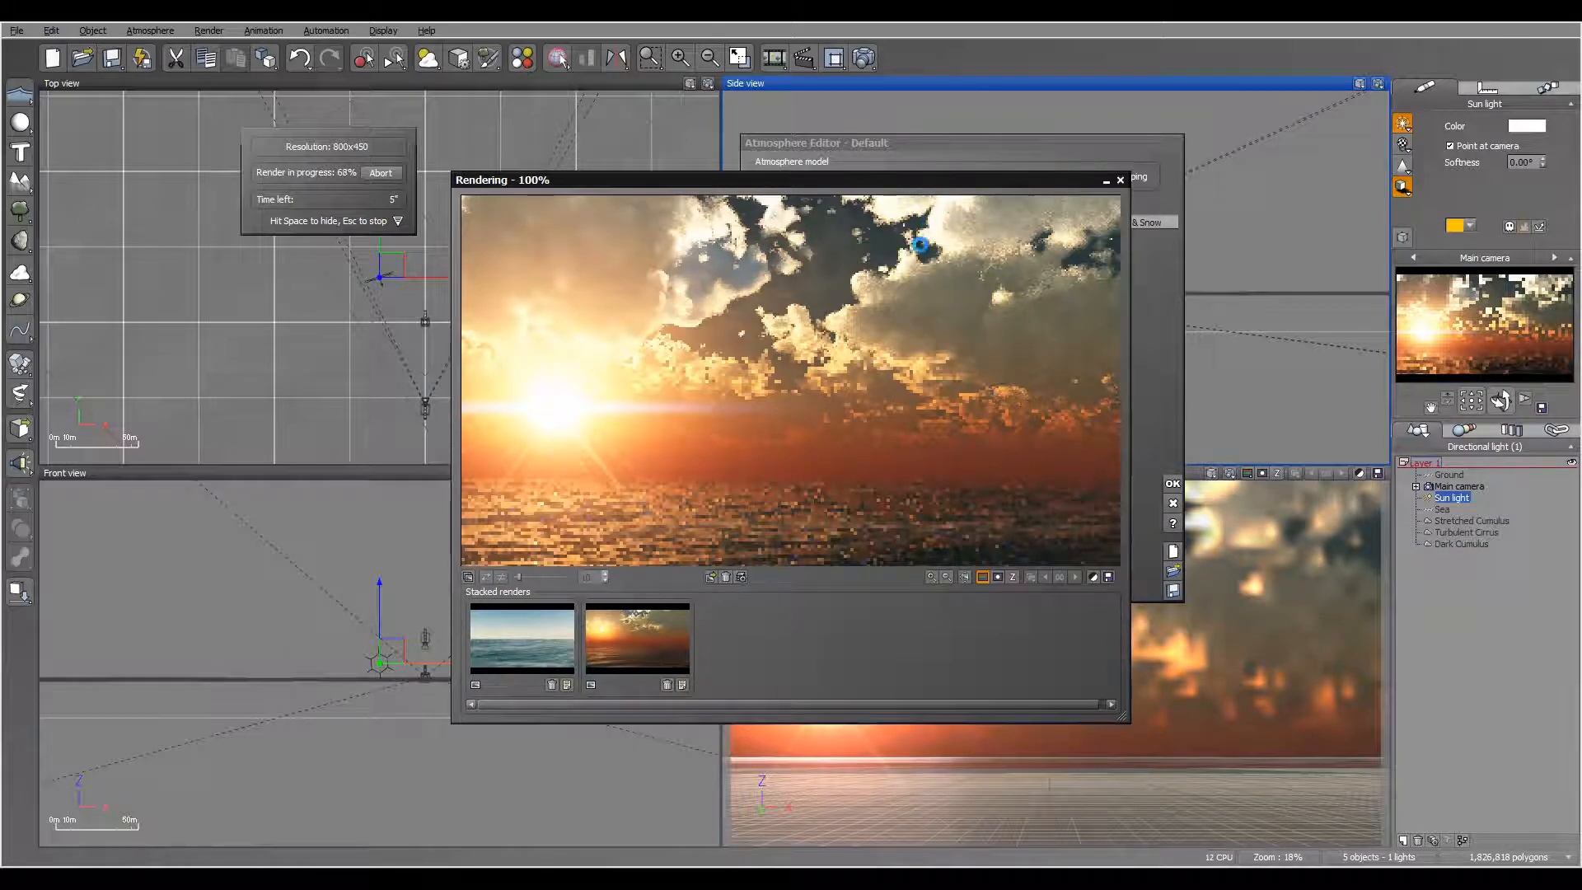
{"action": "left_click", "coordinate": [1120, 181]}
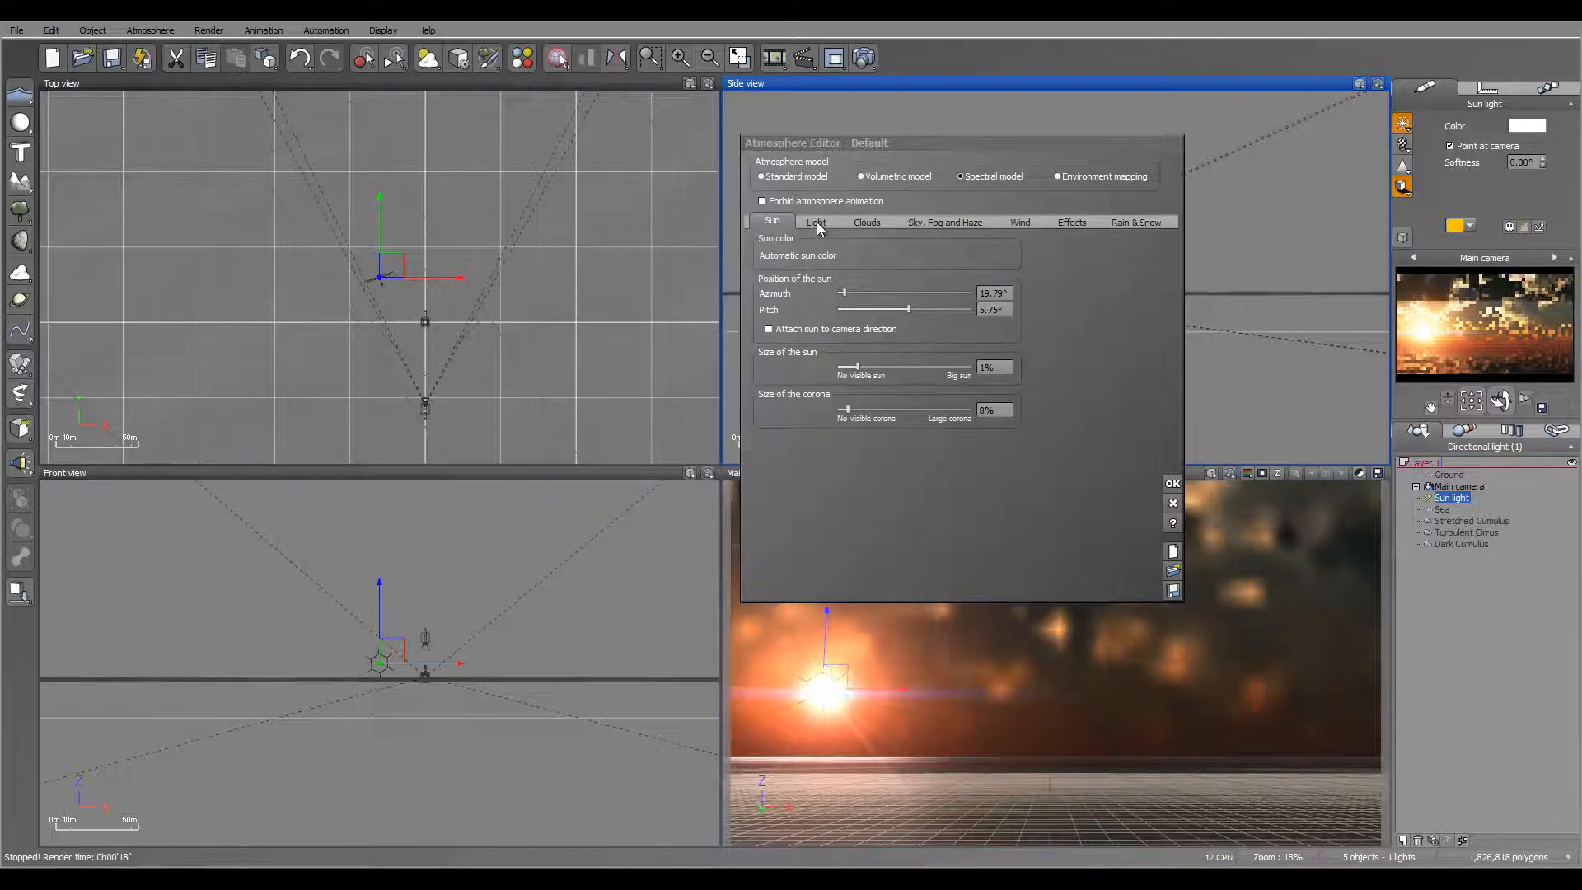
Step: Set the Dark Cumulus layer's scale to 0.7, cover to 54%, feathers to 24%, density to 79%, height to 1 km and altitude variations to 100%
{"action": "left_click", "coordinate": [867, 222]}
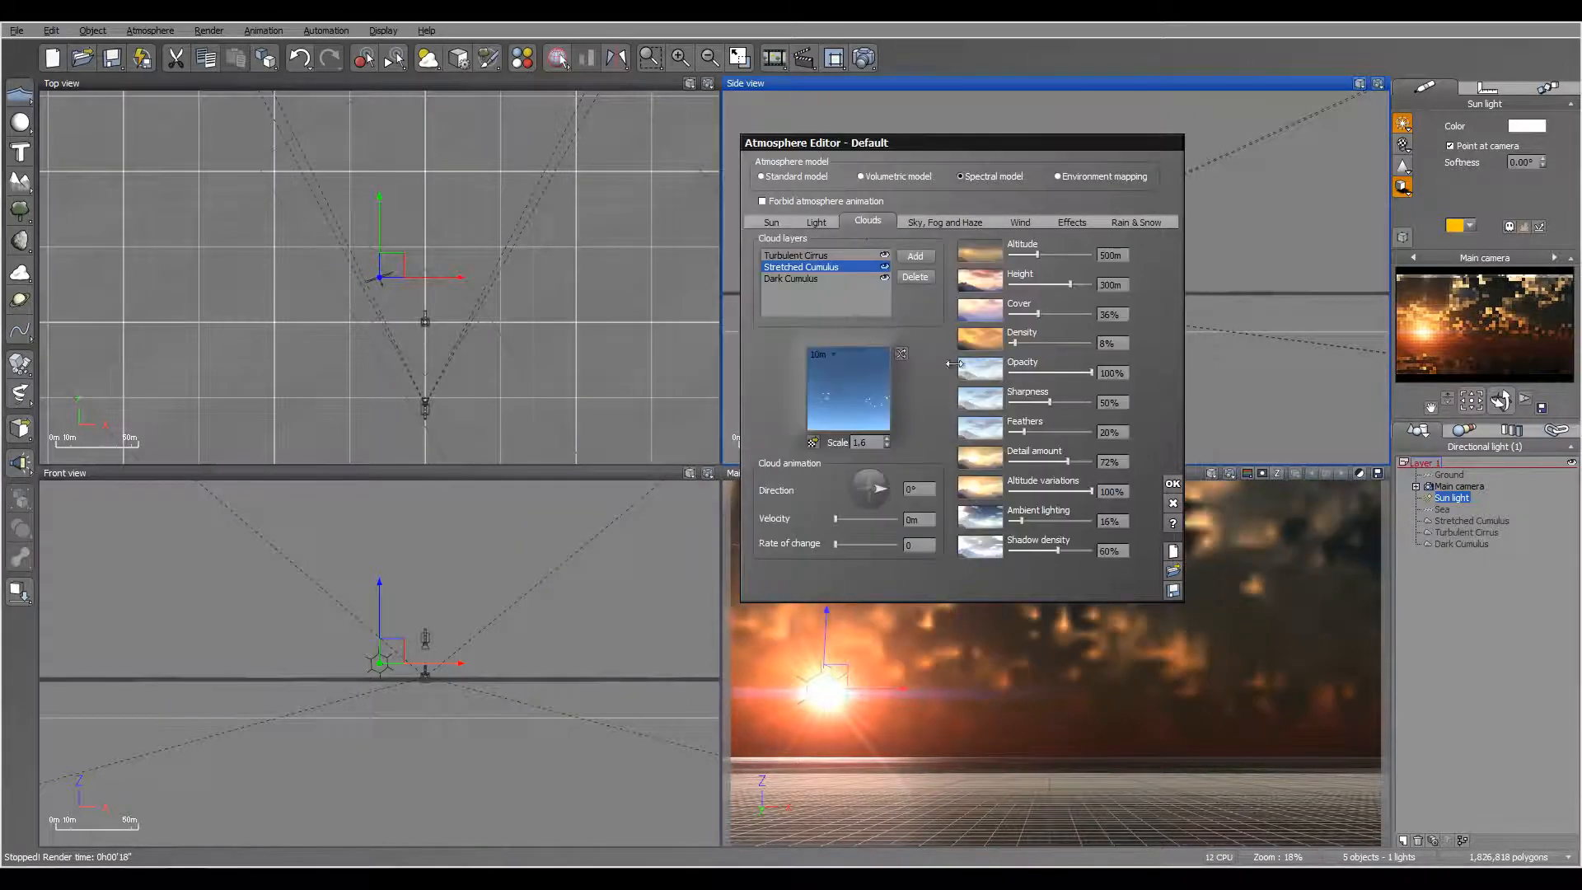
{"action": "left_click", "coordinate": [808, 278]}
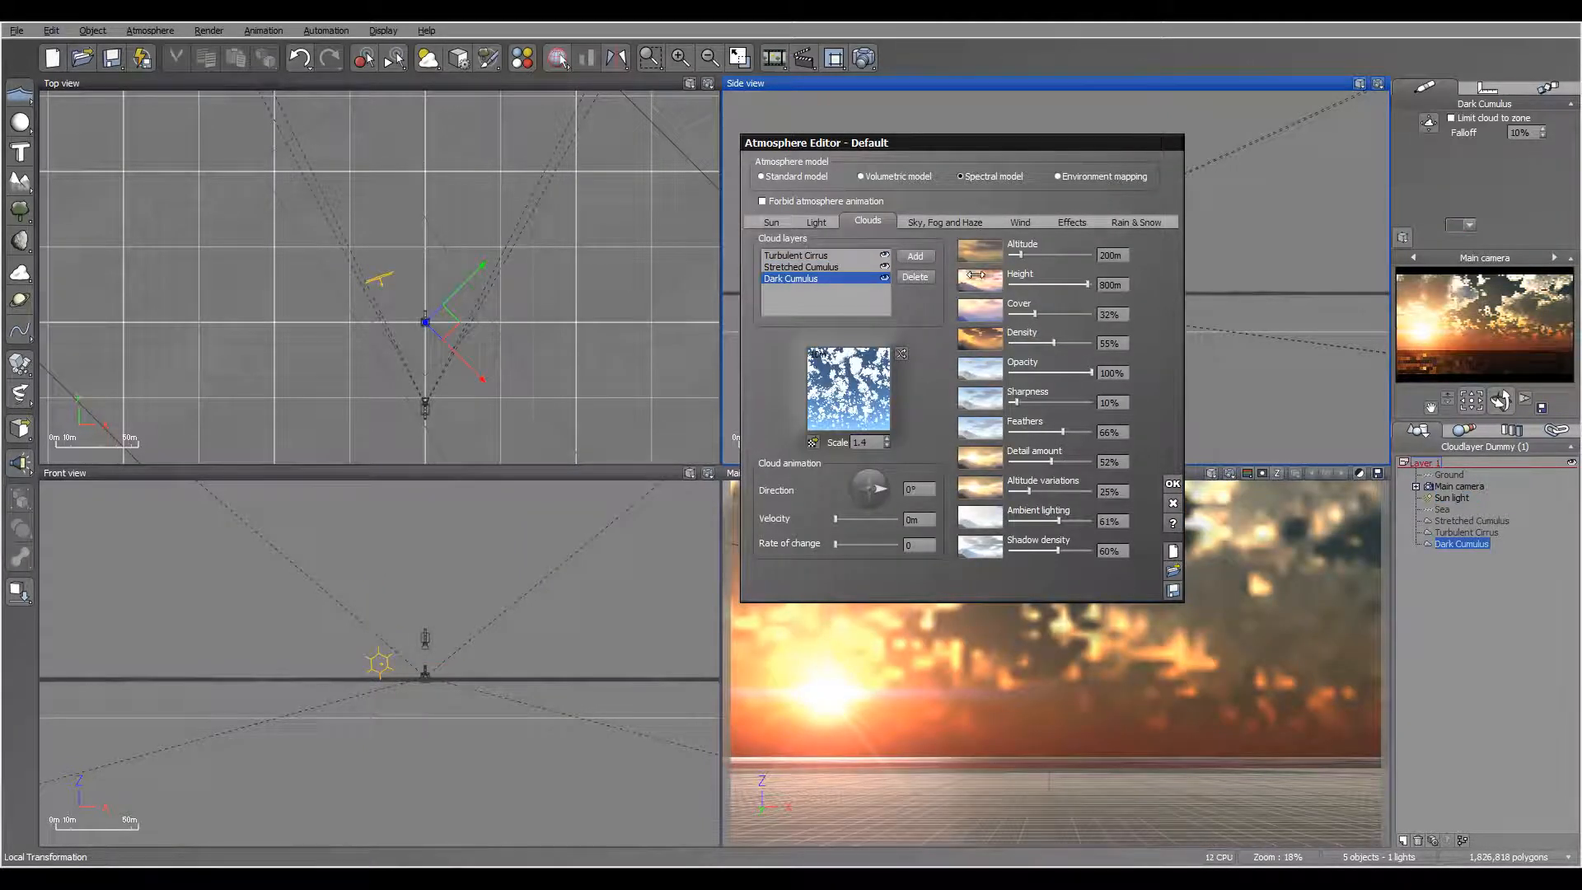
{"action": "double_click", "coordinate": [860, 443]}
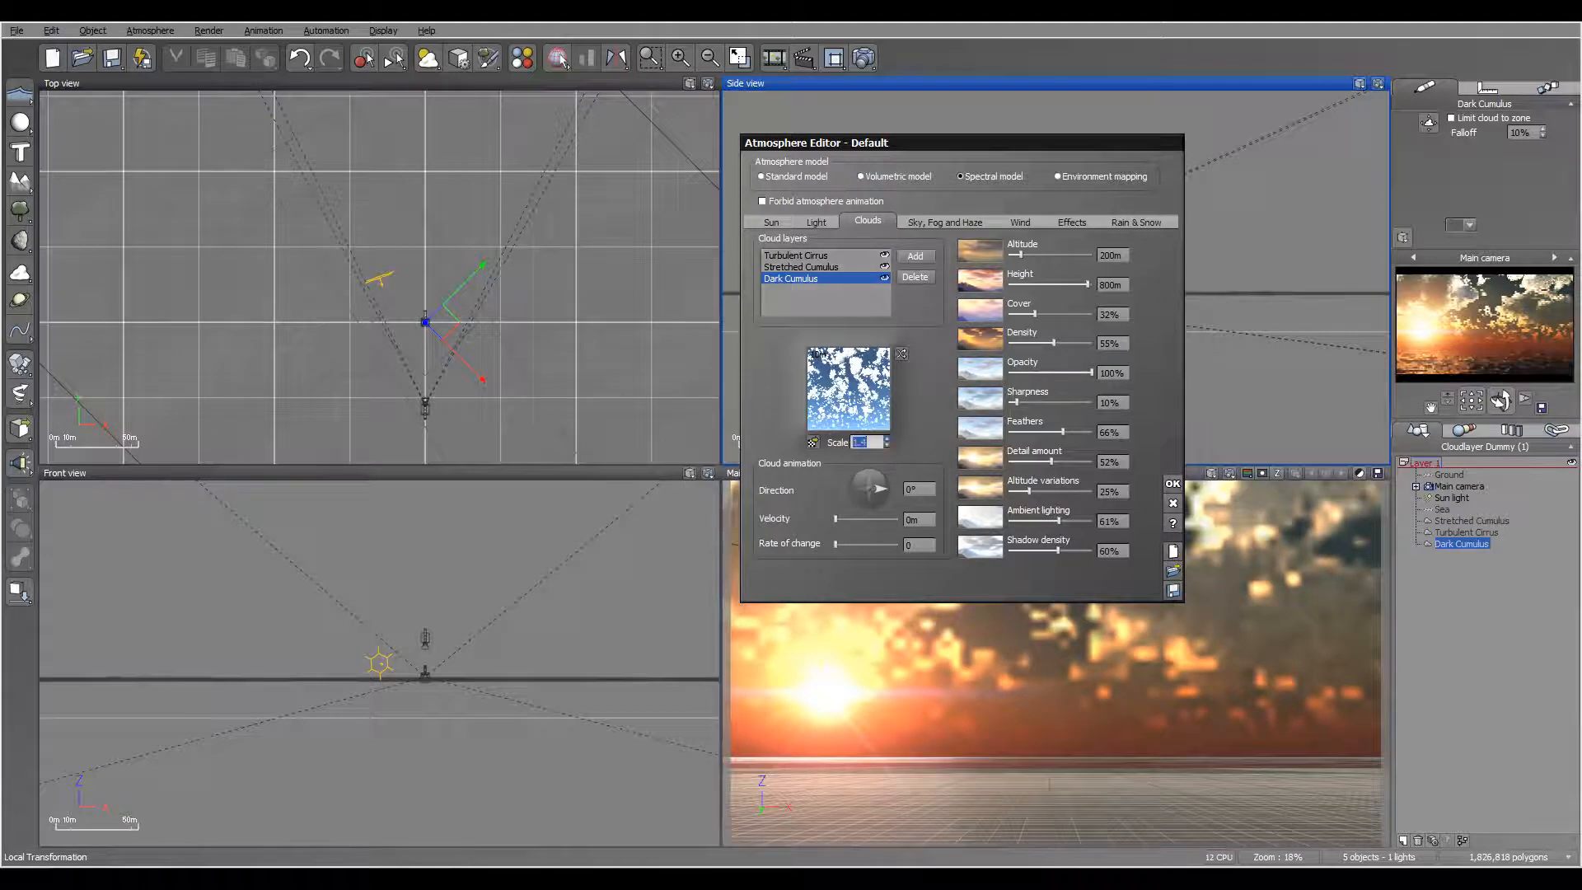
{"action": "left_click", "coordinate": [887, 446]}
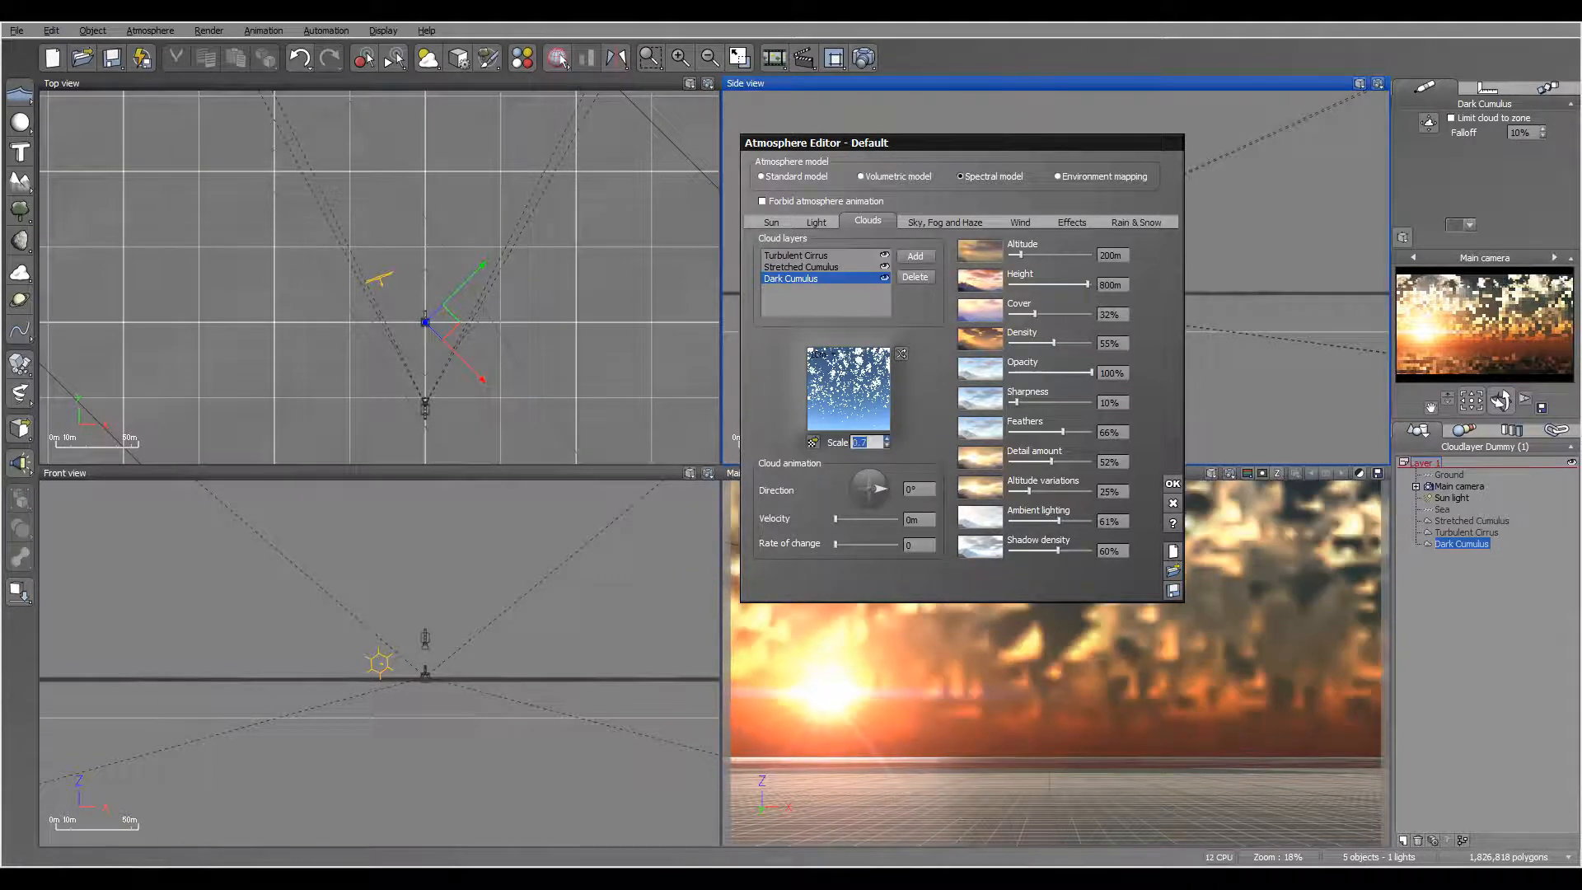
{"action": "left_click_drag", "start_coordinate": [1045, 315], "coordinate": [1049, 315]}
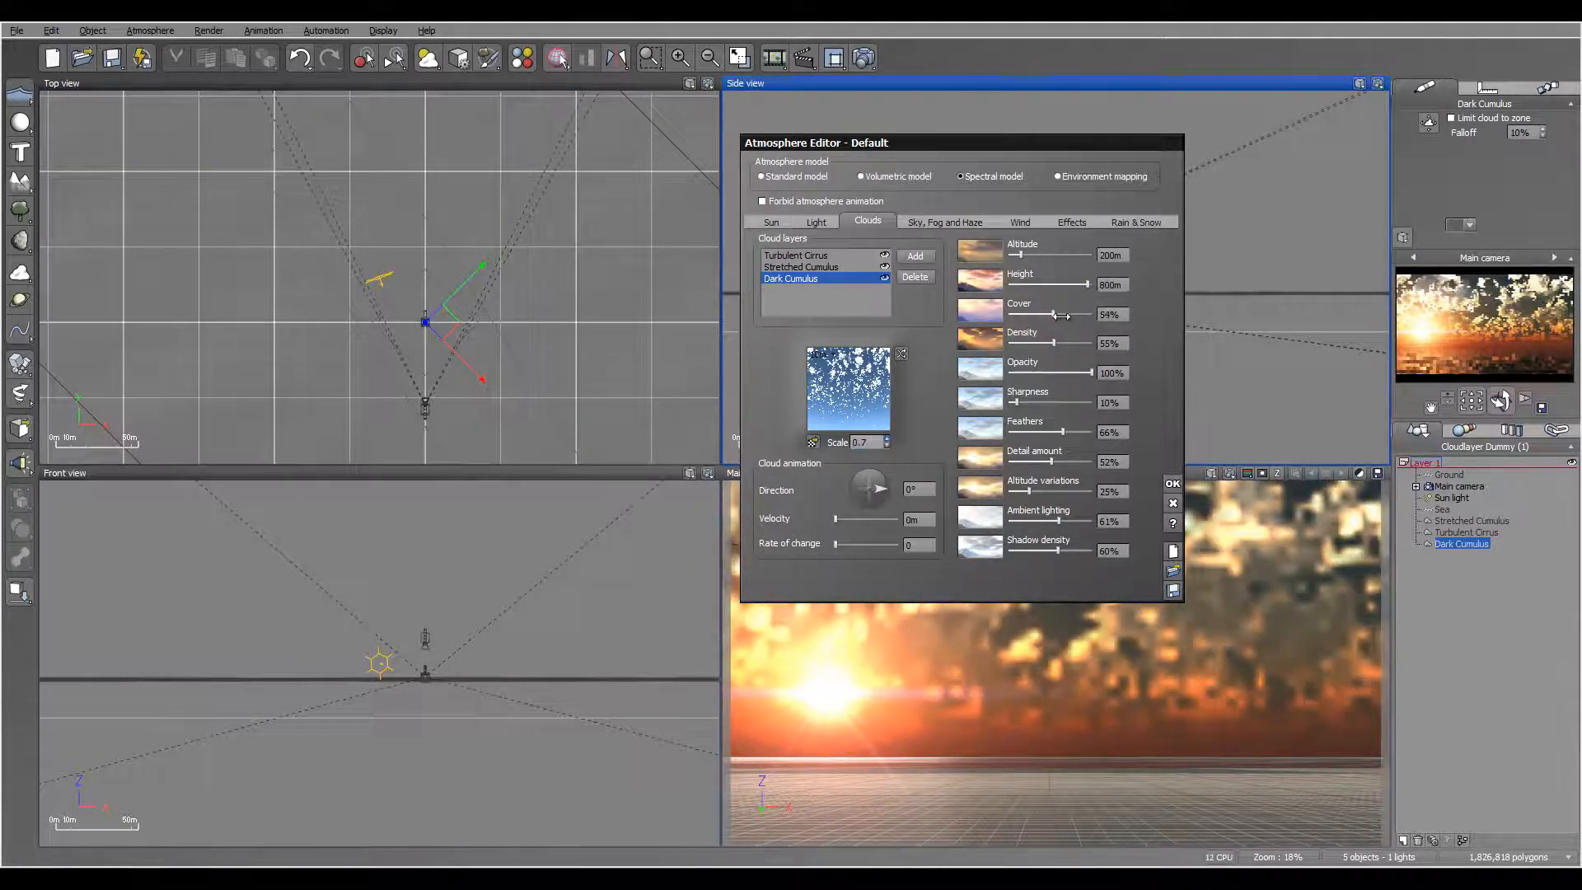
{"action": "left_click_drag", "start_coordinate": [1063, 432], "coordinate": [1028, 432]}
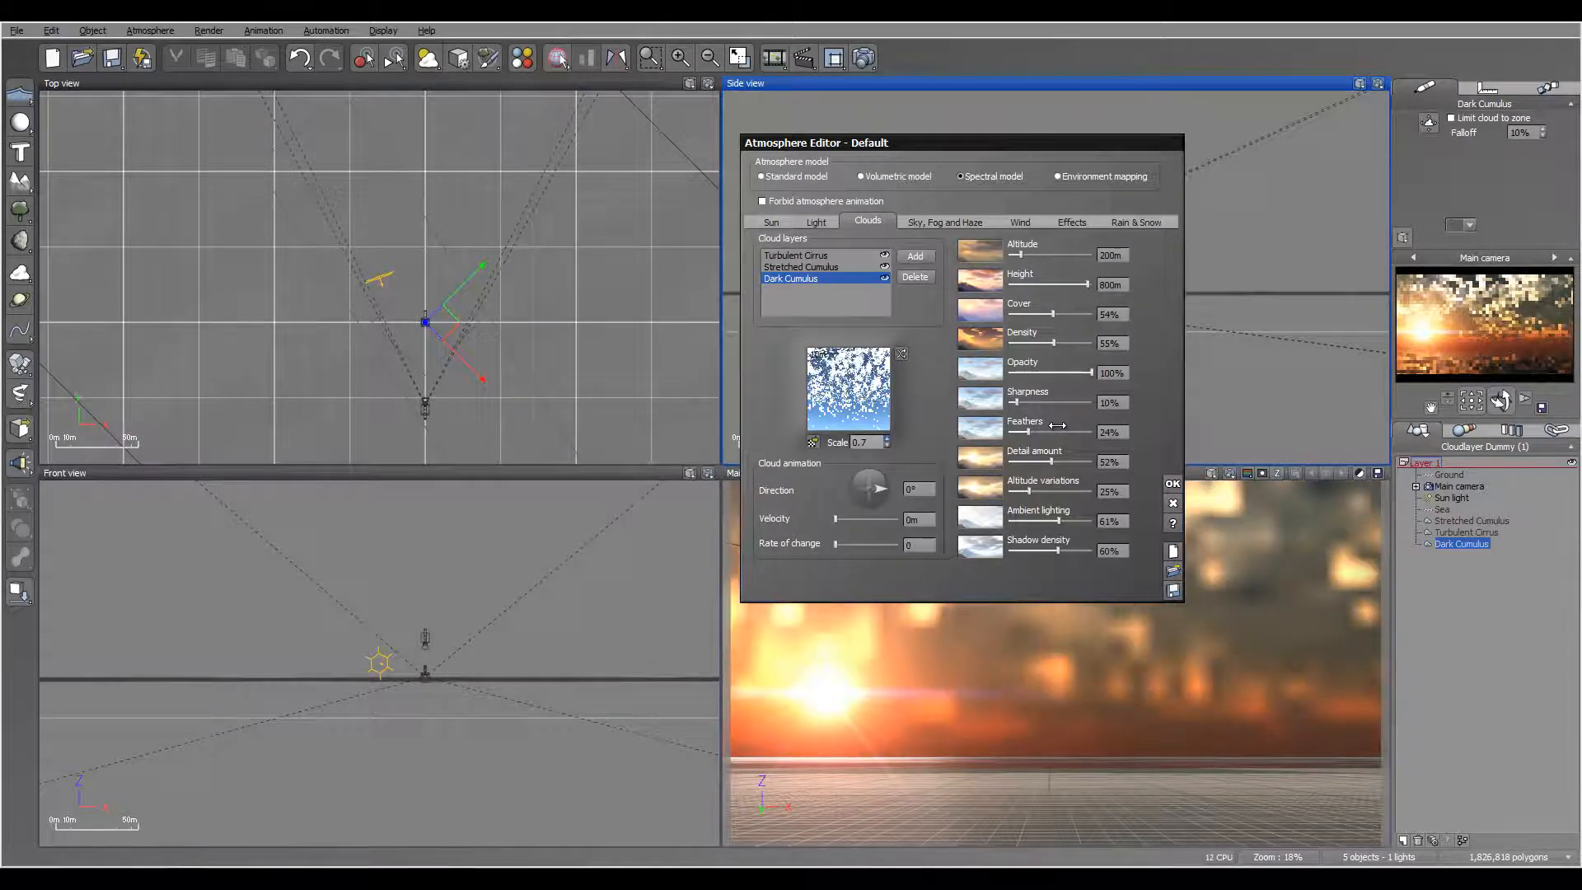
{"action": "left_click_drag", "start_coordinate": [1096, 348], "coordinate": [1115, 348]}
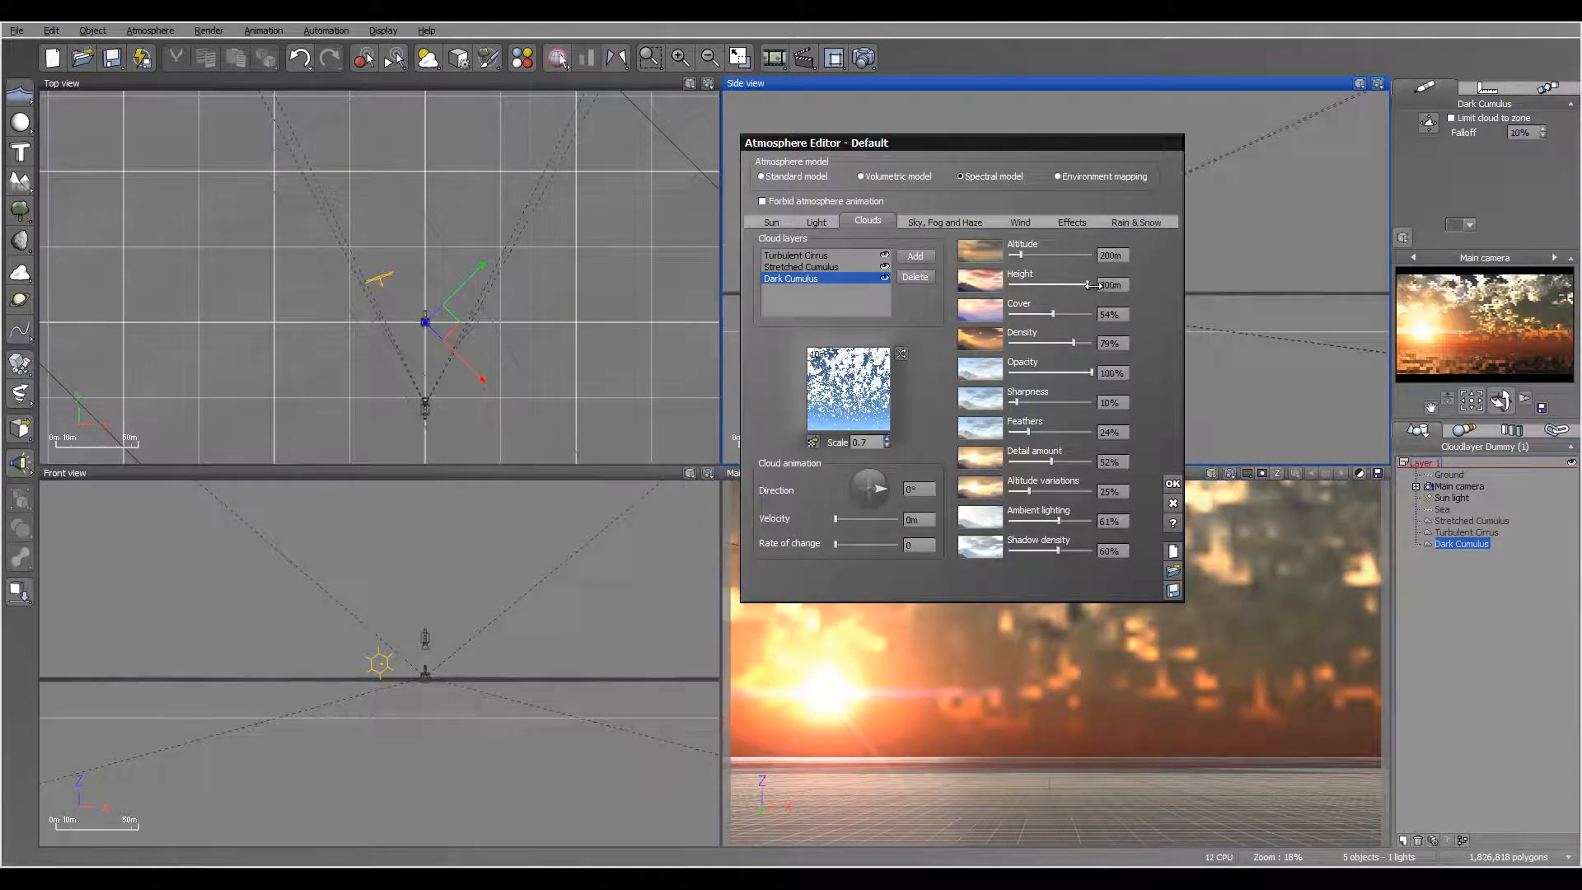
{"action": "left_click_drag", "start_coordinate": [1093, 285], "coordinate": [1195, 293]}
{"action": "left_click_drag", "start_coordinate": [1112, 492], "coordinate": [1214, 395]}
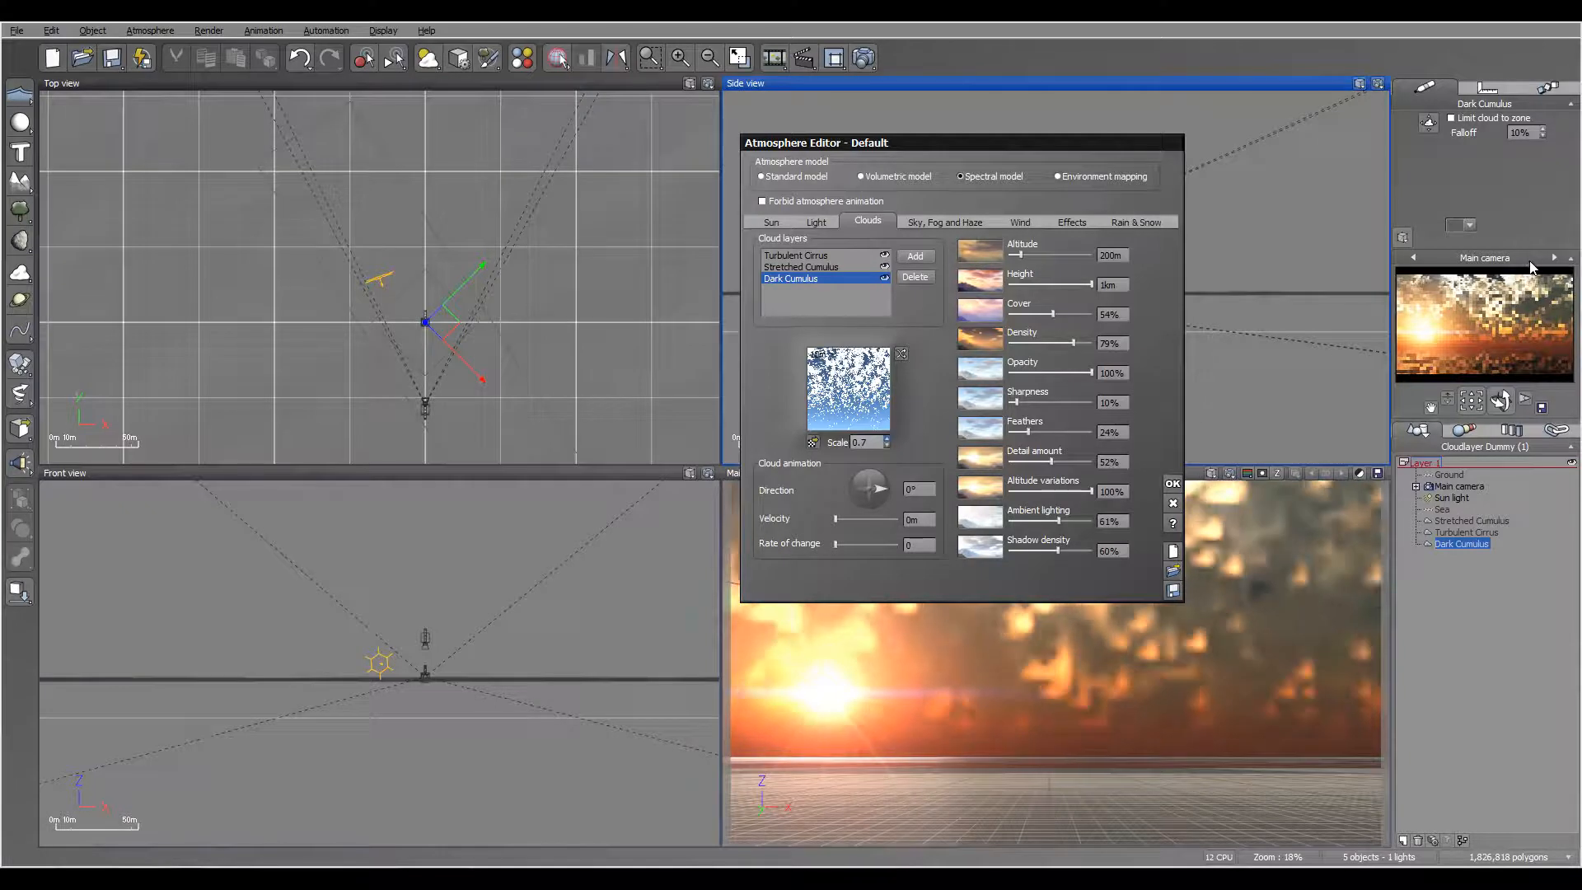
Step: Set the Stretched Cumulus layer's scale to 1.3, cover to 60% and density to 3%, and accept the atmosphere
{"action": "left_click", "coordinate": [815, 266]}
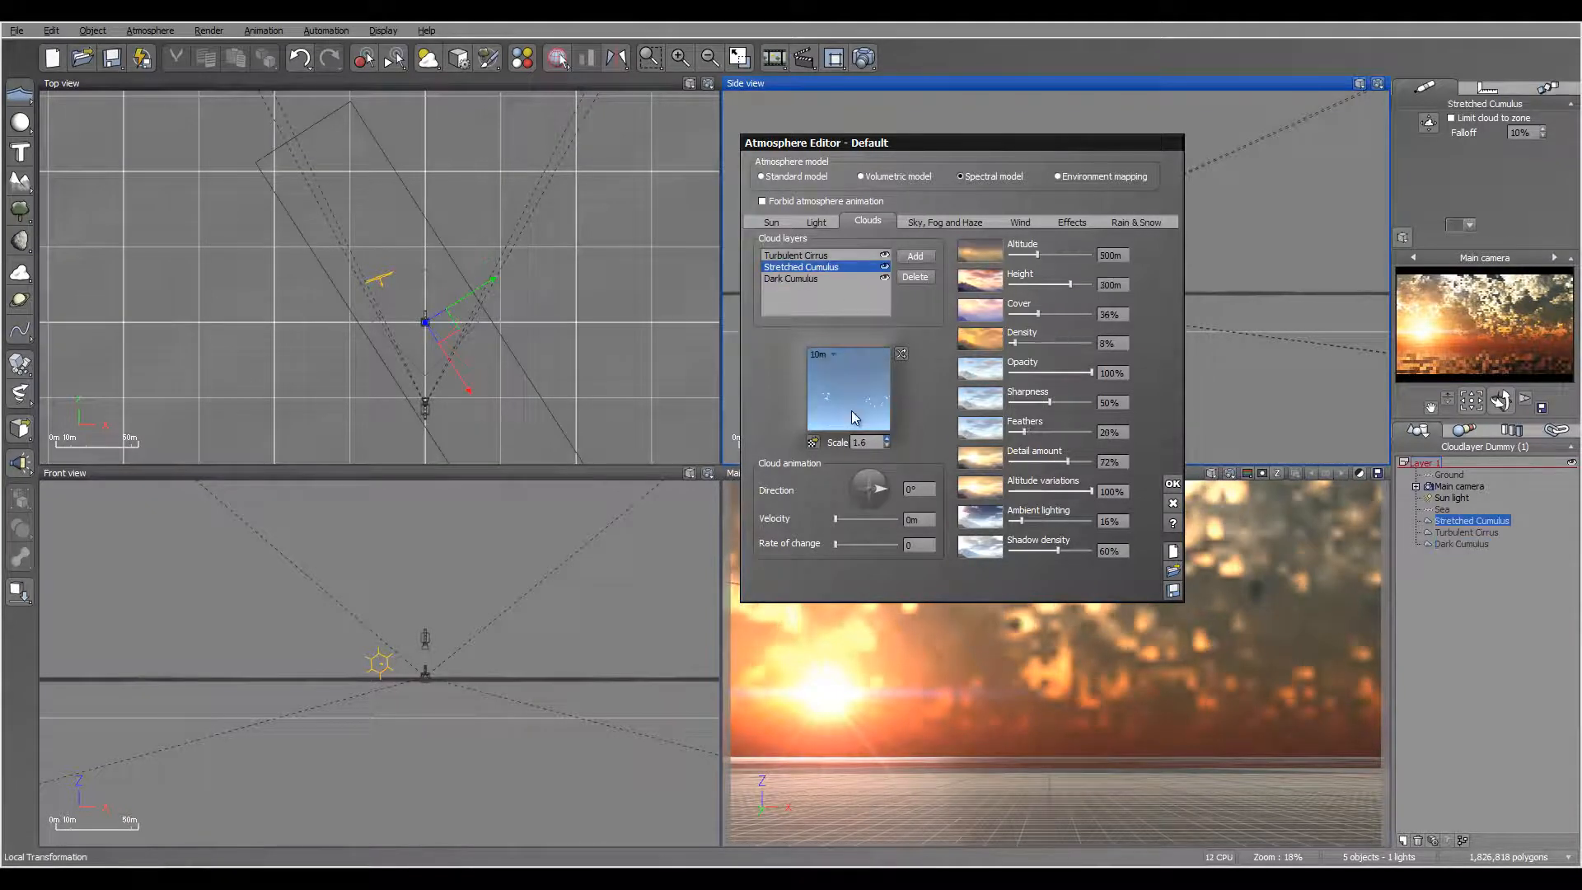
{"action": "double_click", "coordinate": [862, 443]}
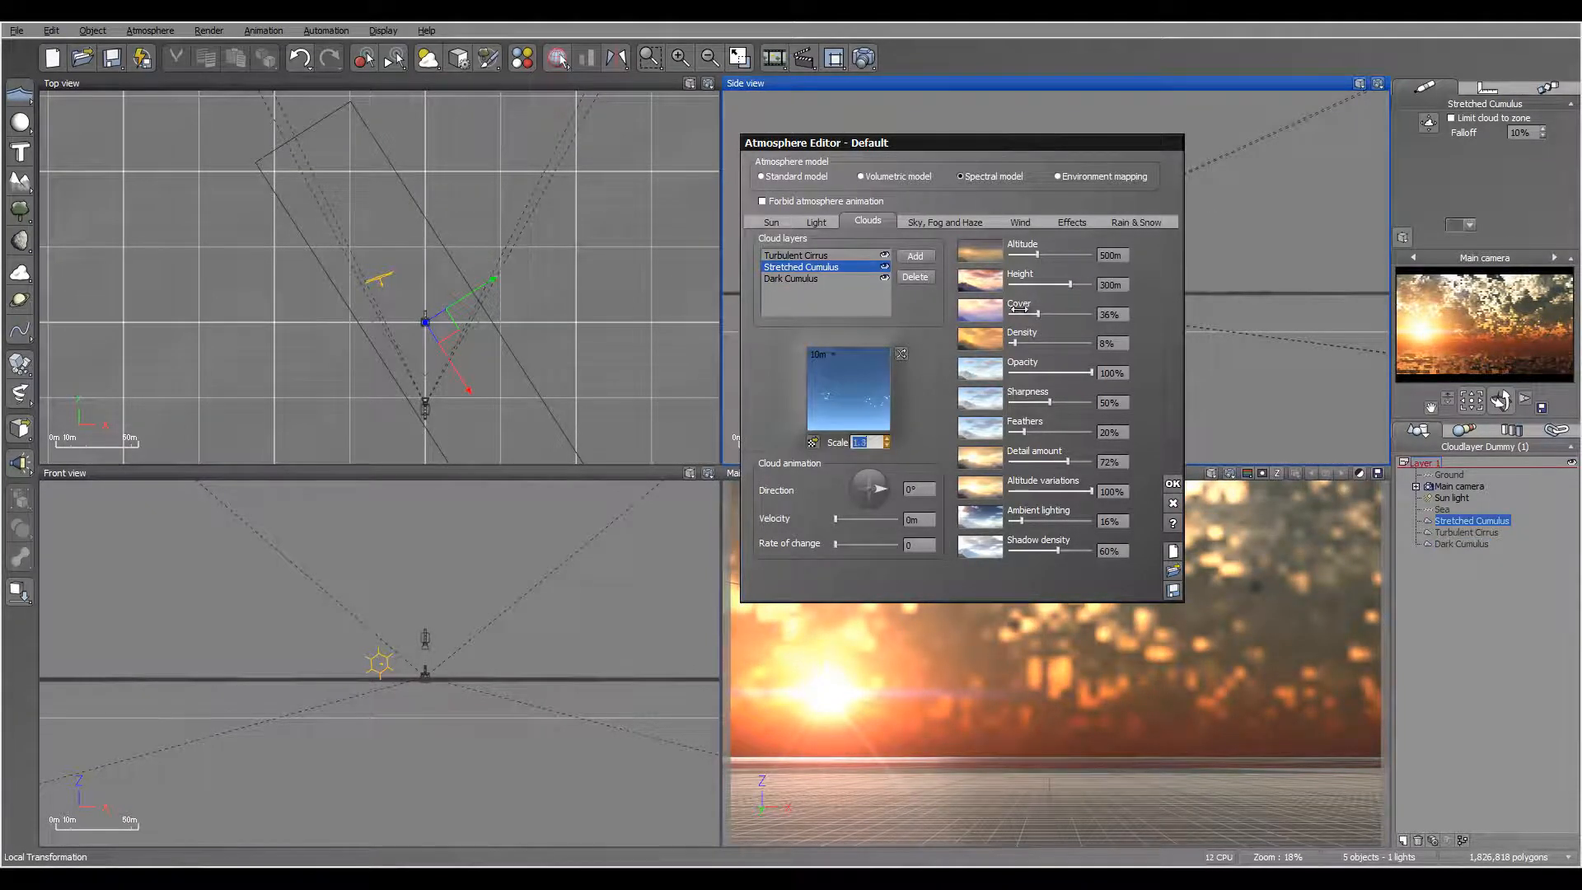
{"action": "left_click_drag", "start_coordinate": [1039, 314], "coordinate": [1058, 314]}
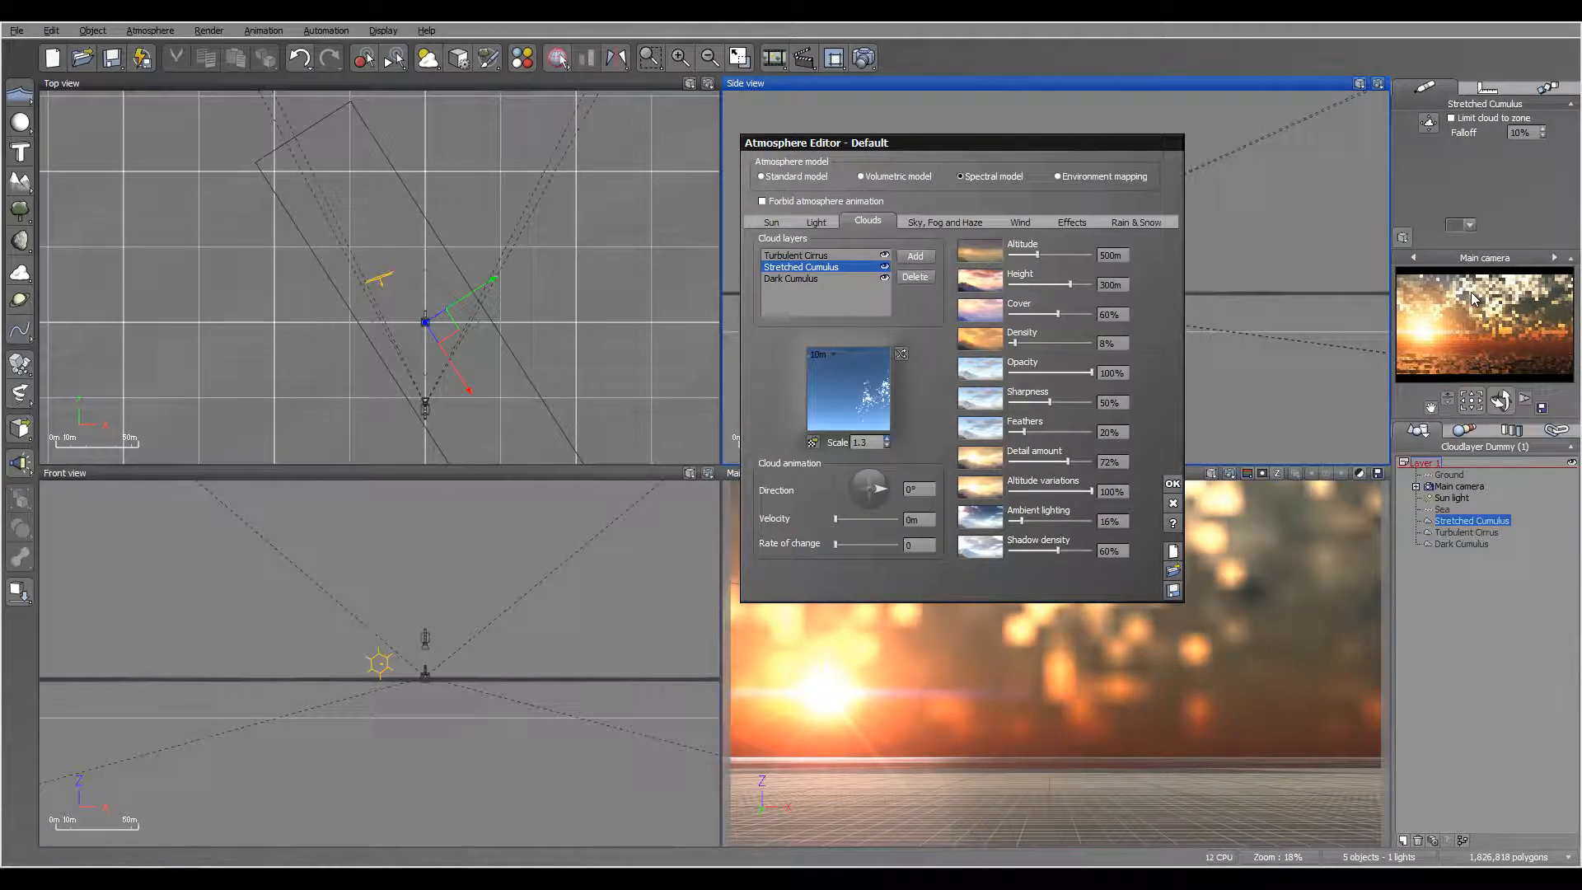
{"action": "left_click_drag", "start_coordinate": [1028, 338], "coordinate": [1022, 337]}
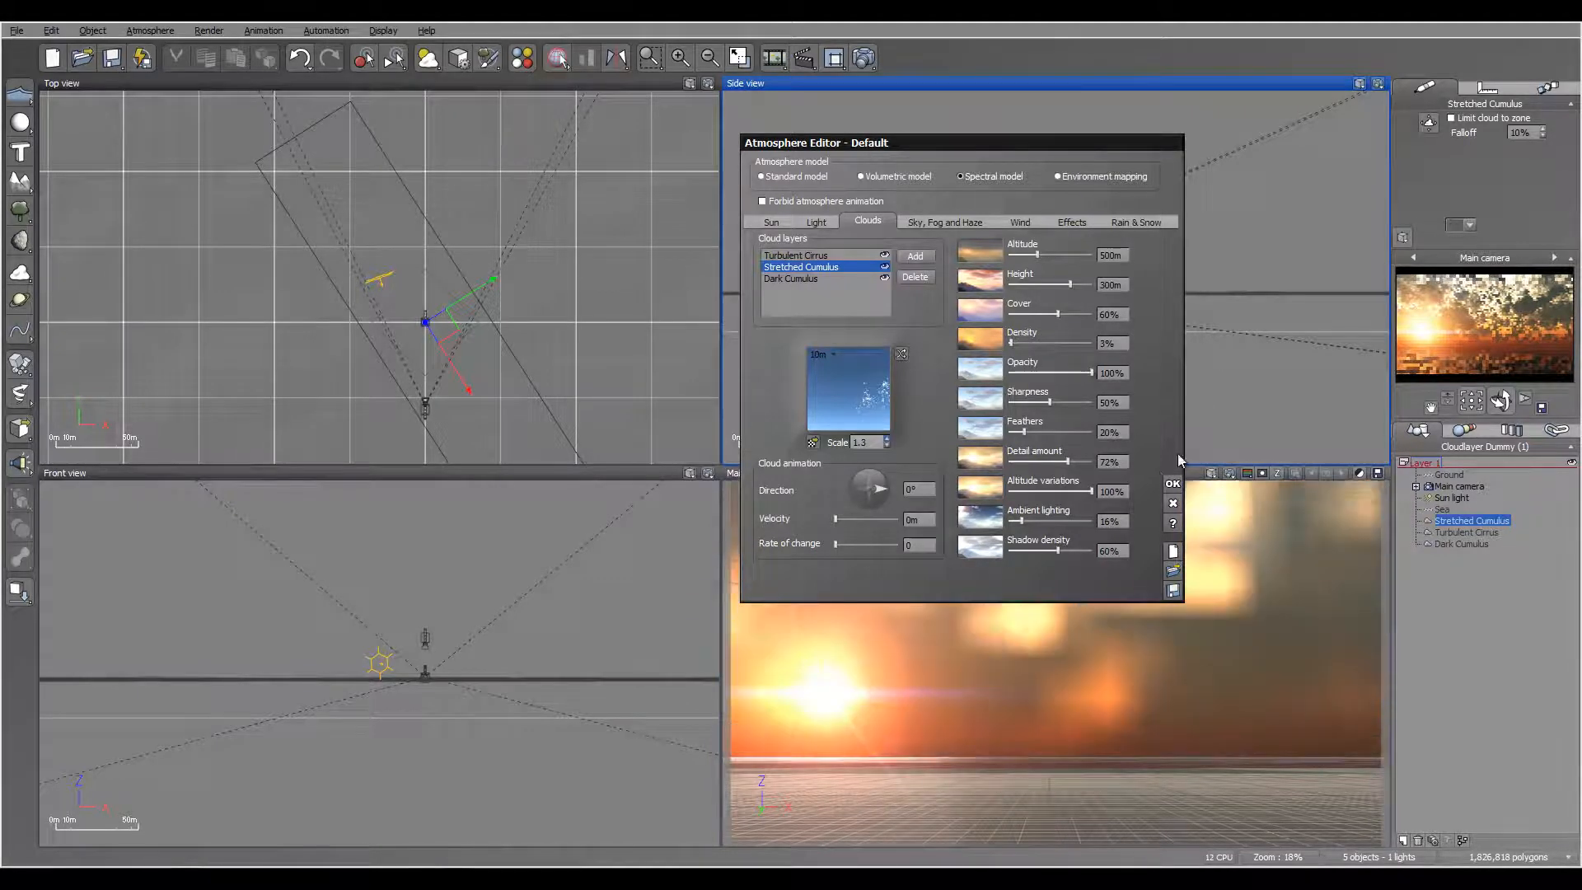
{"action": "left_click", "coordinate": [1173, 483]}
Step: Set the sun's lens flare to intensity 57%, anamorphism 1.04, random streaks 11% with amount 36, ring intensity 14%, ring radius 10% and no blue anamorphic streak
{"action": "left_click", "coordinate": [1452, 498]}
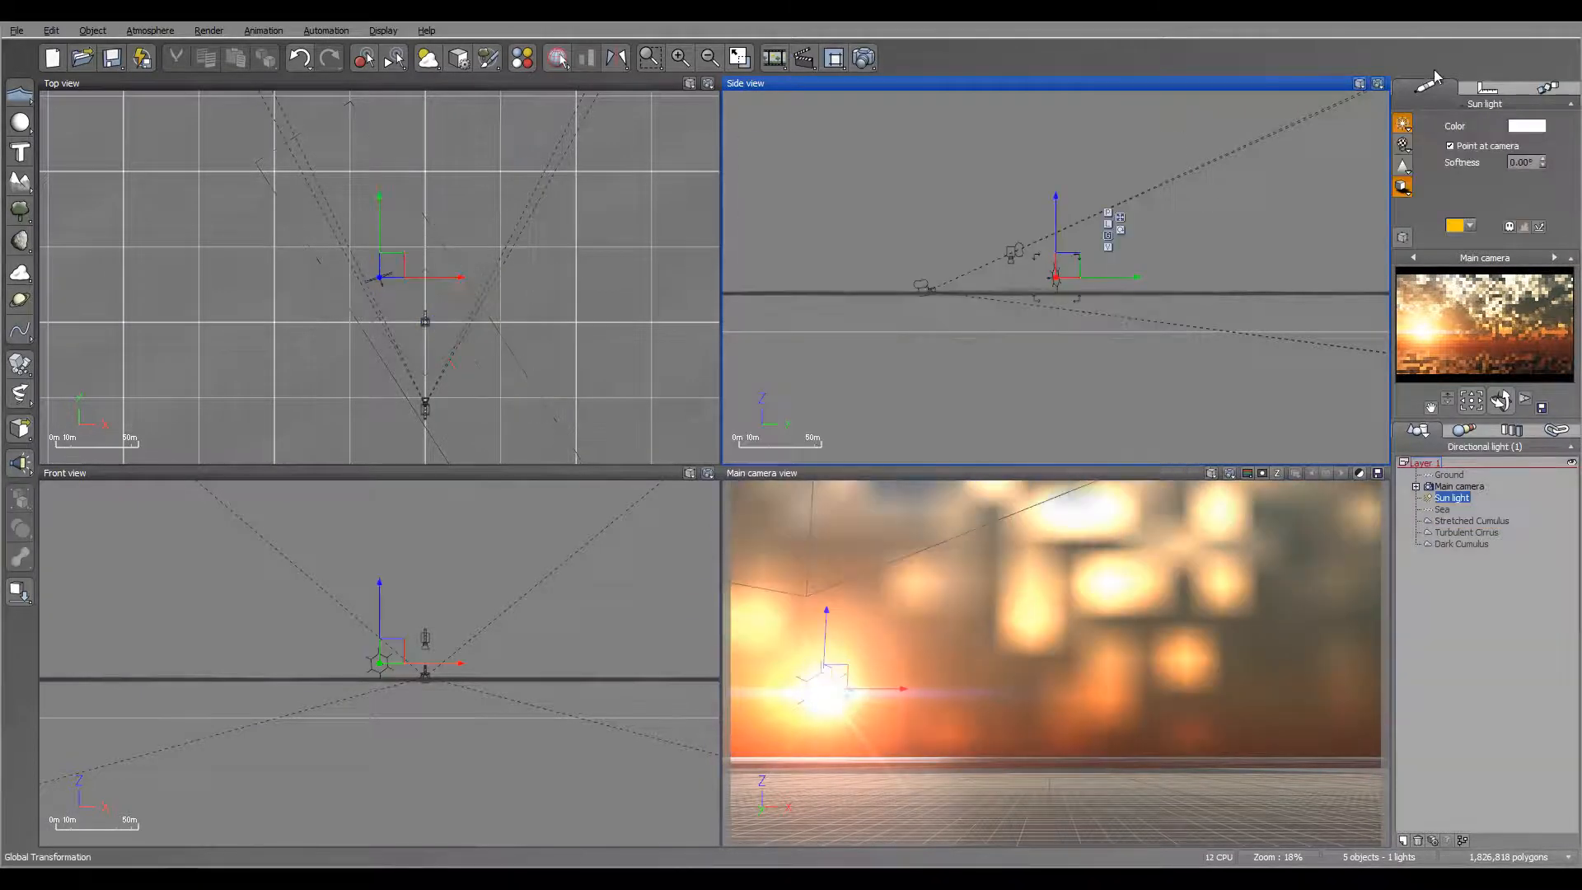
{"action": "left_click", "coordinate": [1403, 123]}
{"action": "left_click", "coordinate": [1448, 135]}
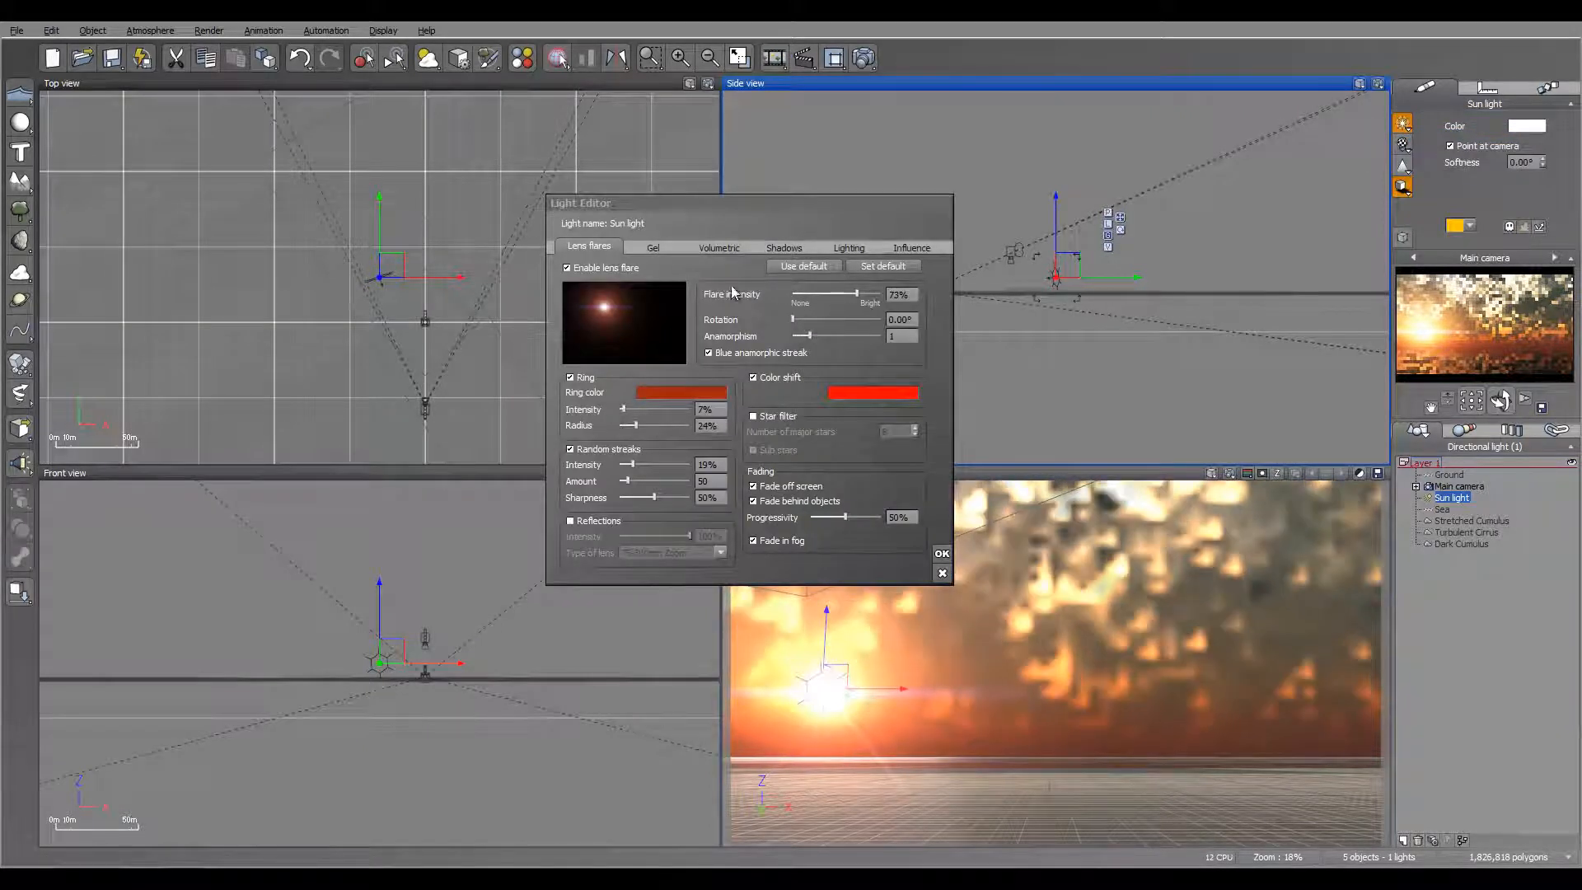
{"action": "left_click_drag", "start_coordinate": [815, 336], "coordinate": [818, 336]}
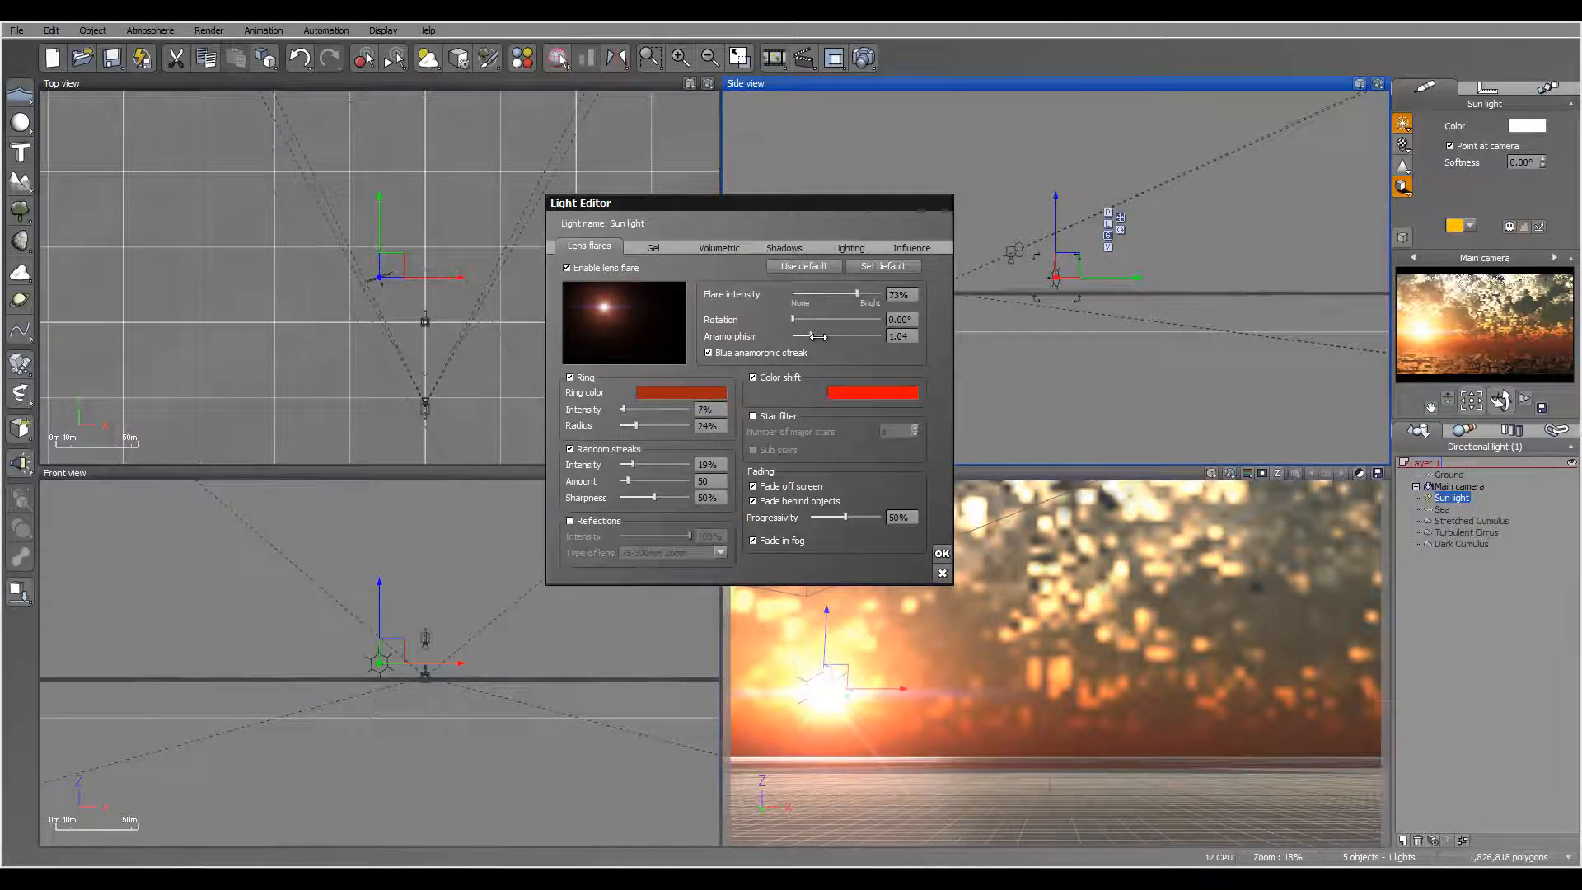
{"action": "left_click_drag", "start_coordinate": [632, 464], "coordinate": [628, 464]}
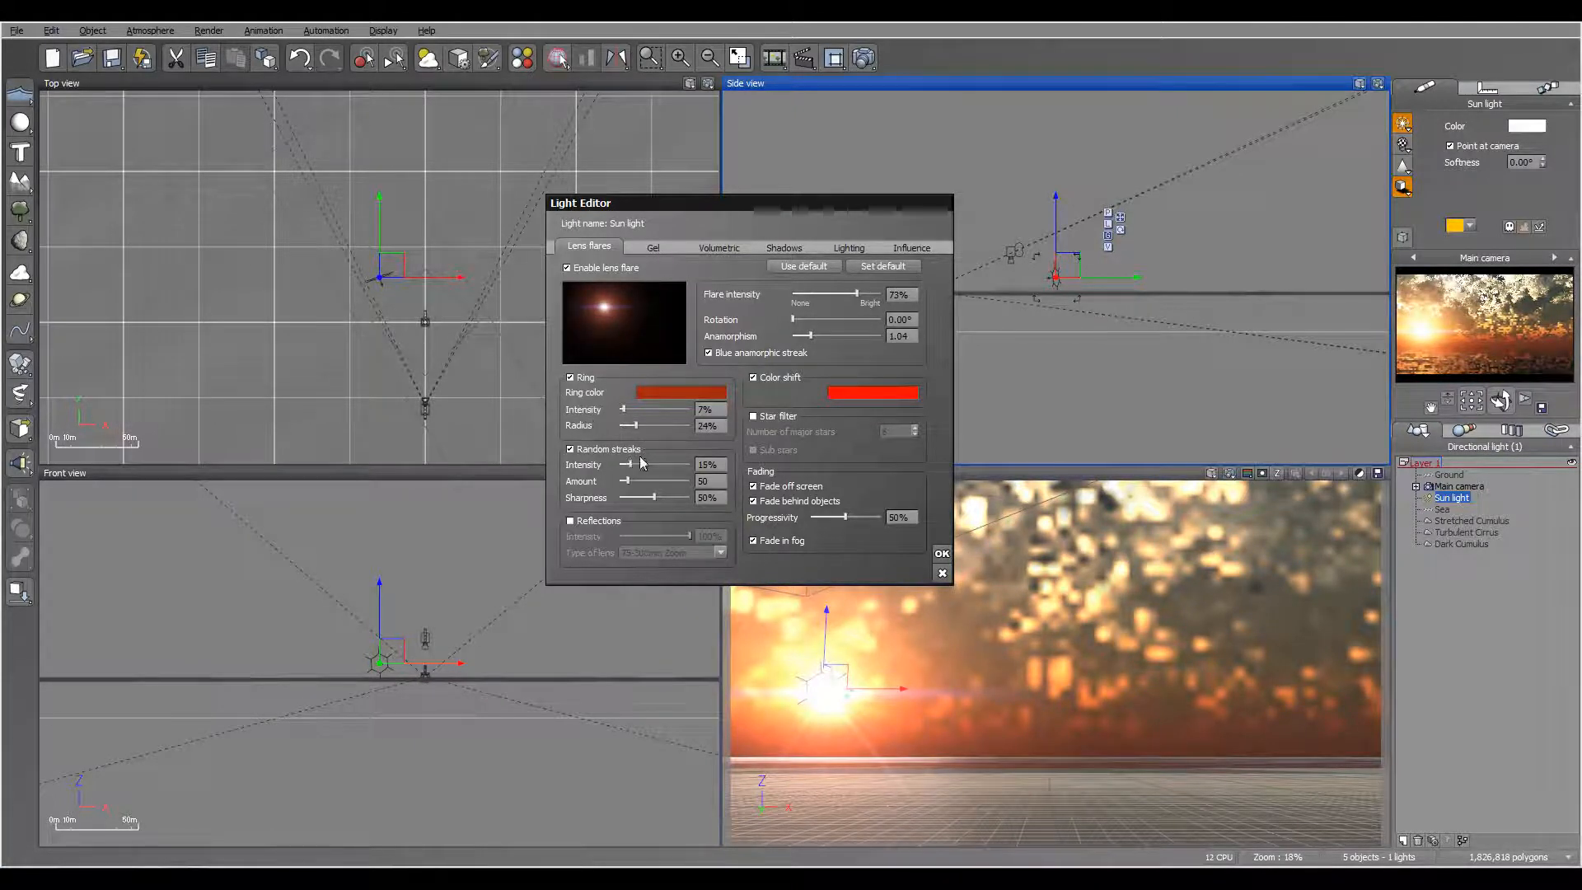
{"action": "left_click_drag", "start_coordinate": [870, 294], "coordinate": [860, 292]}
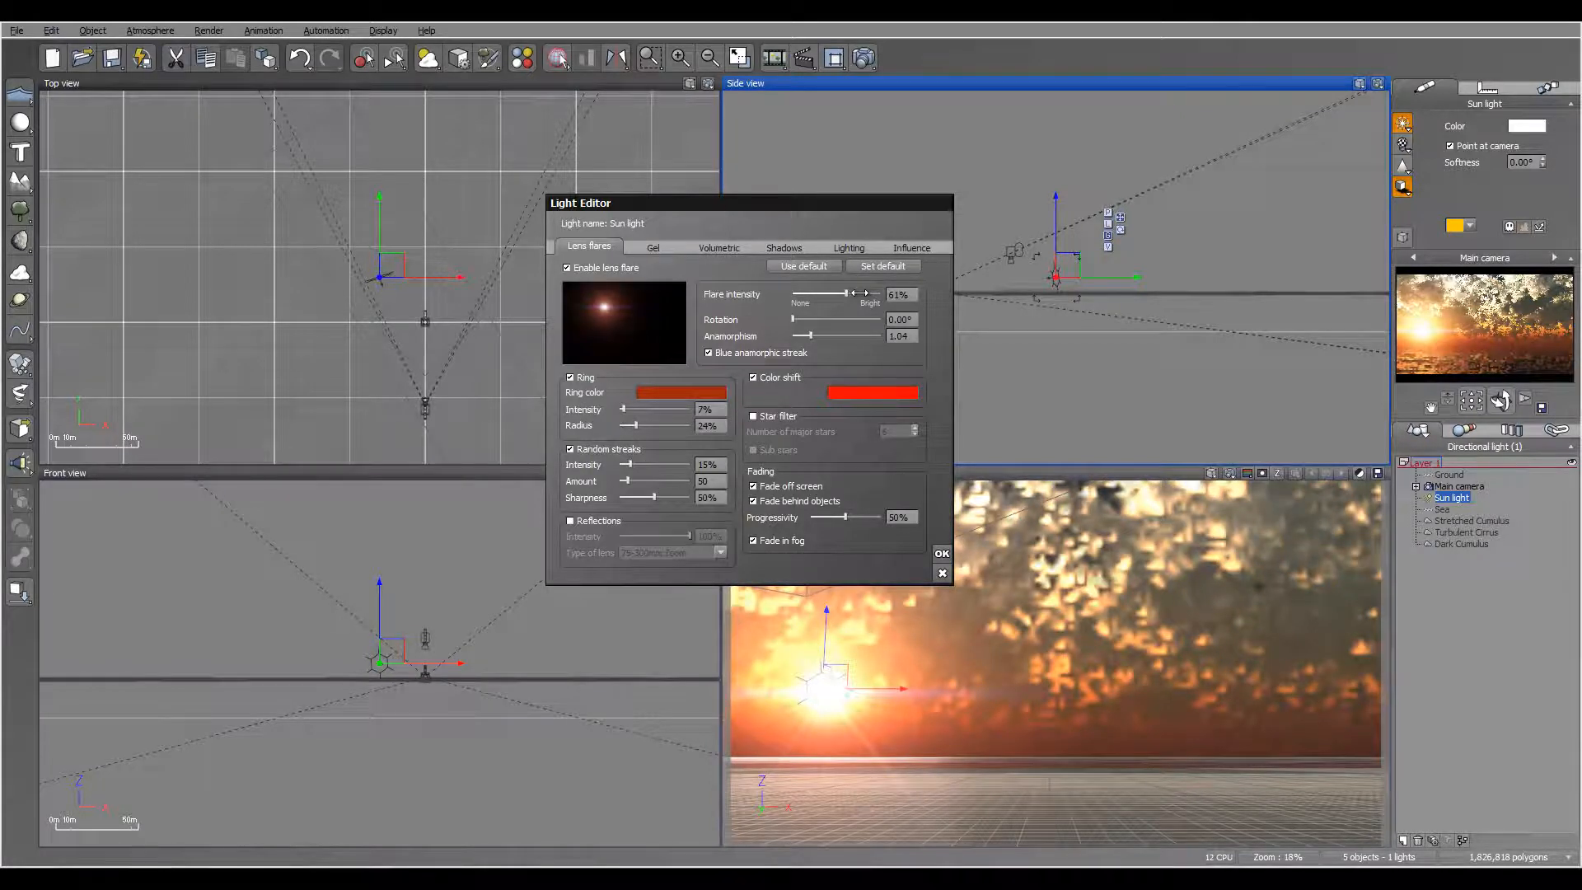
{"action": "left_click_drag", "start_coordinate": [635, 464], "coordinate": [624, 480]}
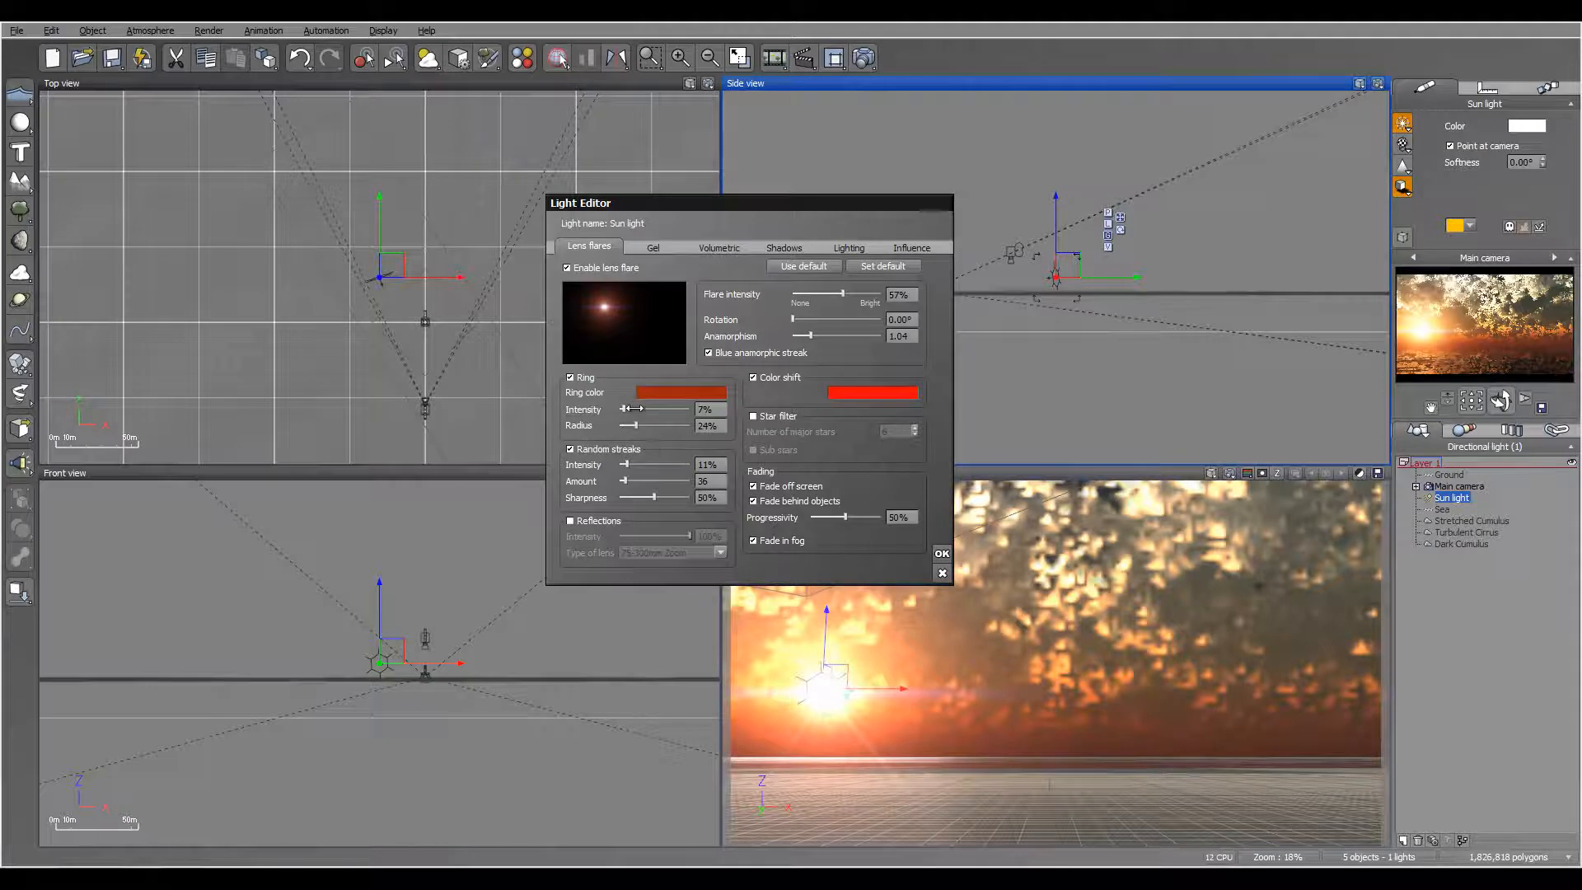
{"action": "left_click_drag", "start_coordinate": [631, 408], "coordinate": [629, 409]}
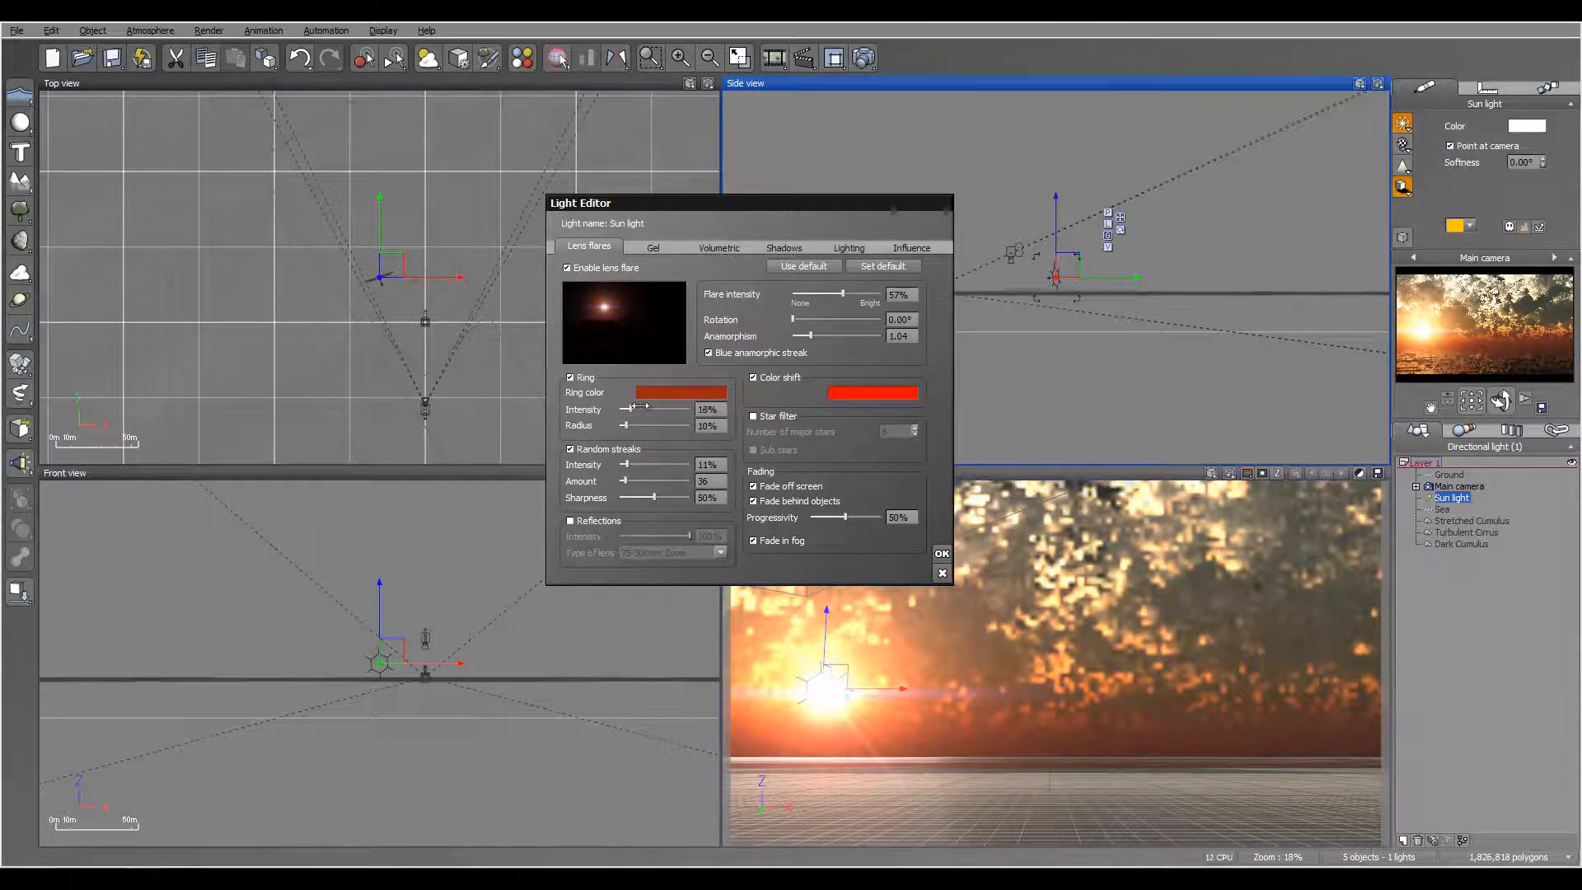
{"action": "left_click_drag", "start_coordinate": [642, 406], "coordinate": [625, 409]}
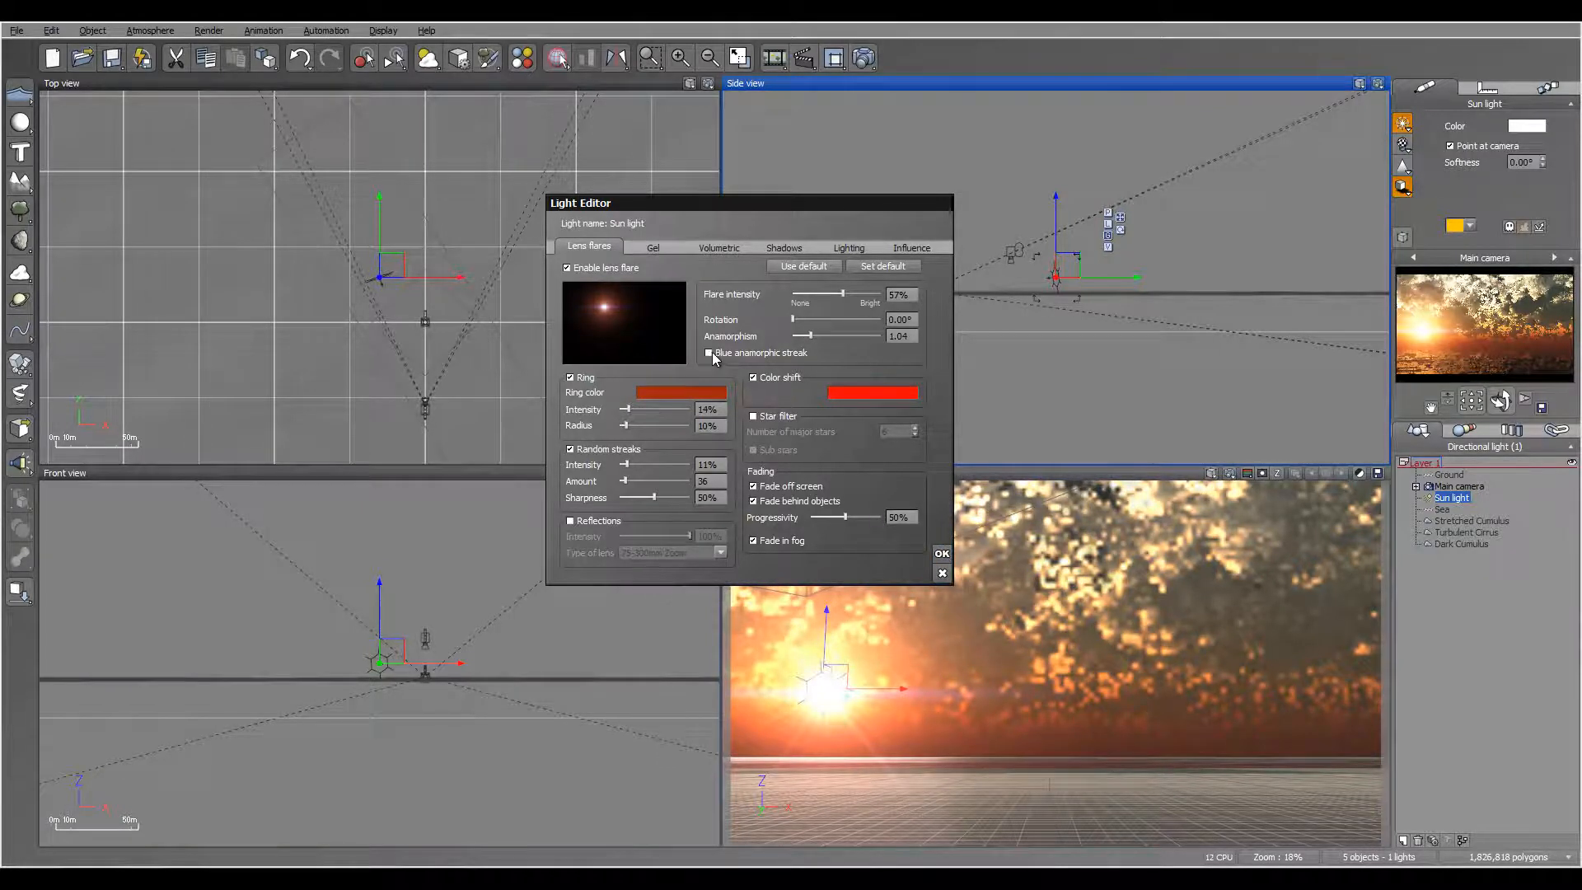
Step: Accept the sun's lens flare settings, check the sunset scene with an 800x450 test render, and close the render display
{"action": "left_click", "coordinate": [942, 553]}
{"action": "left_click", "coordinate": [864, 58]}
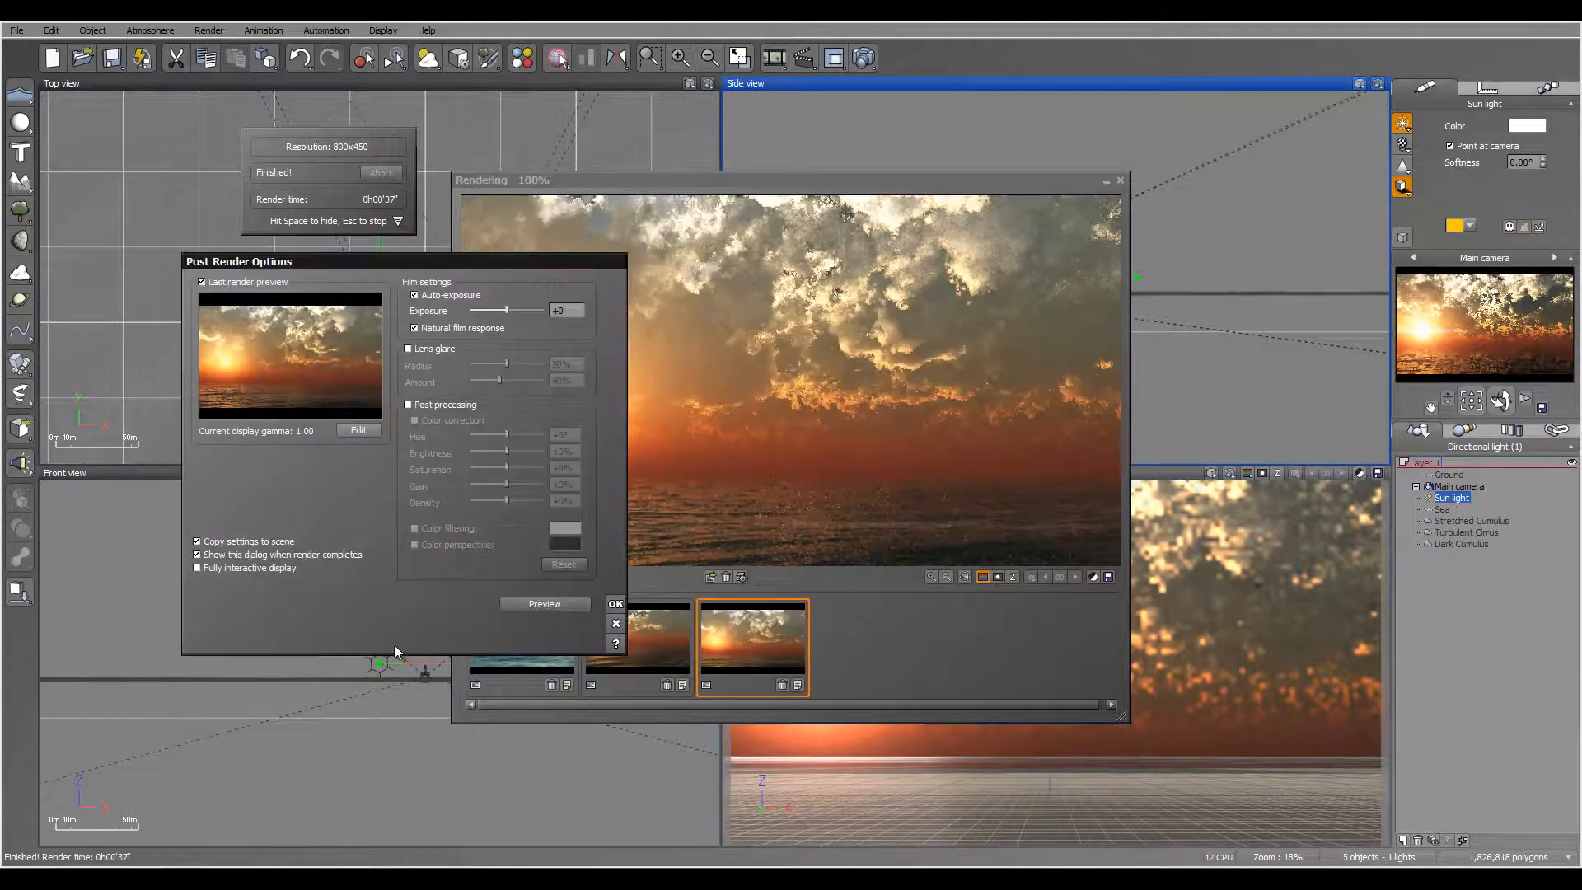
{"action": "left_click", "coordinate": [616, 603]}
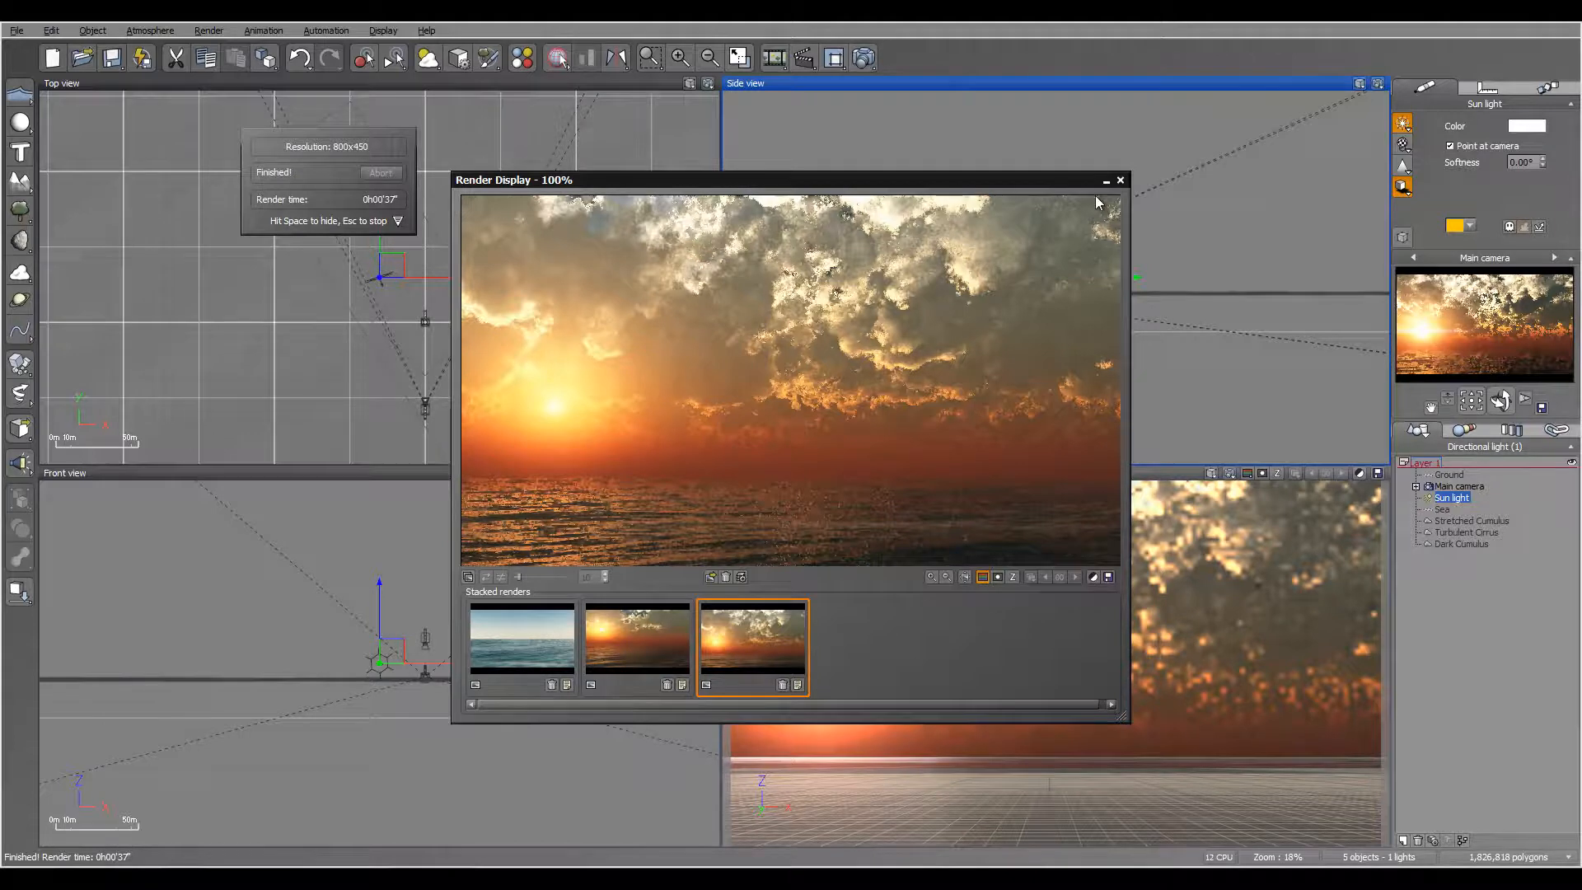
{"action": "left_click", "coordinate": [1121, 180]}
Step: Set the quality boost of the atmosphere's sky, fog and haze to 1 and accept the atmosphere
{"action": "left_click", "coordinate": [153, 30]}
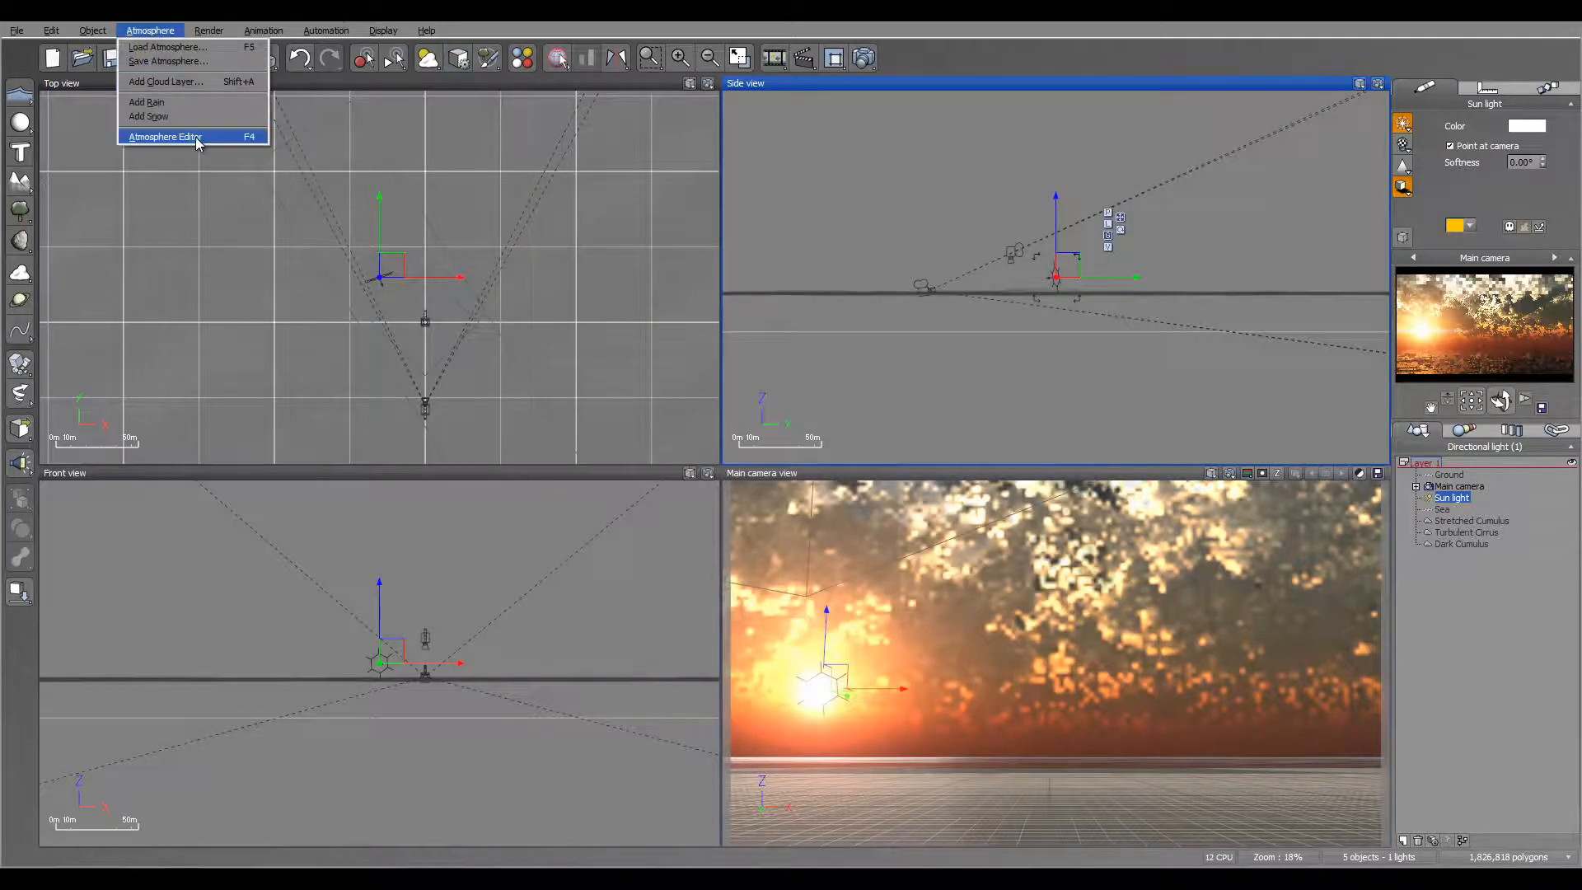
{"action": "left_click", "coordinate": [164, 137]}
{"action": "left_click", "coordinate": [946, 221]}
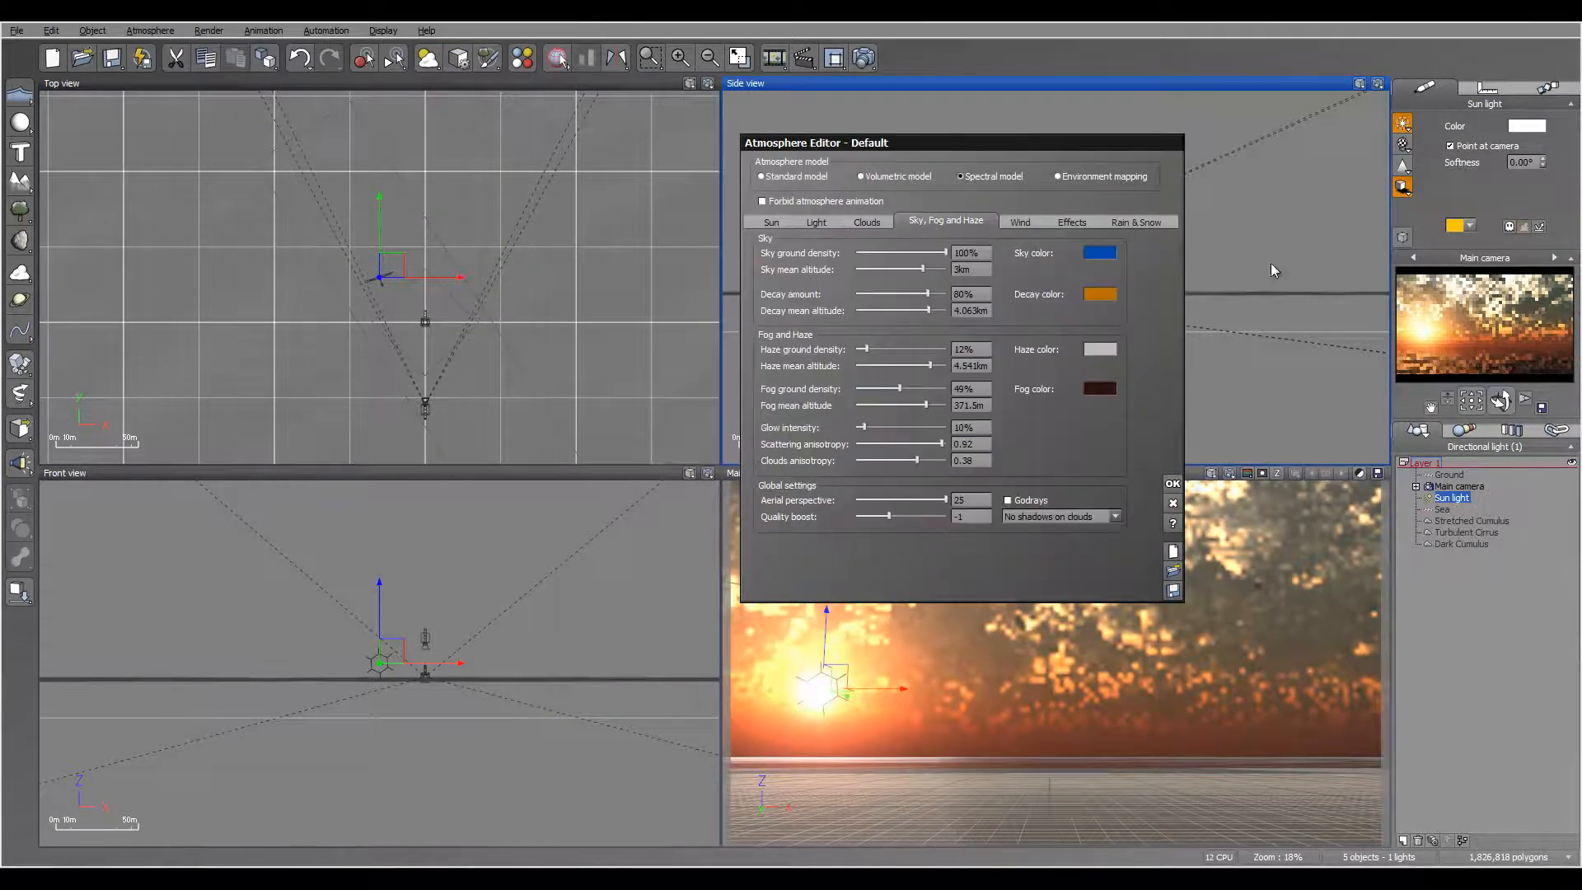
{"action": "double_click", "coordinate": [973, 517]}
{"action": "type", "text": "1"}
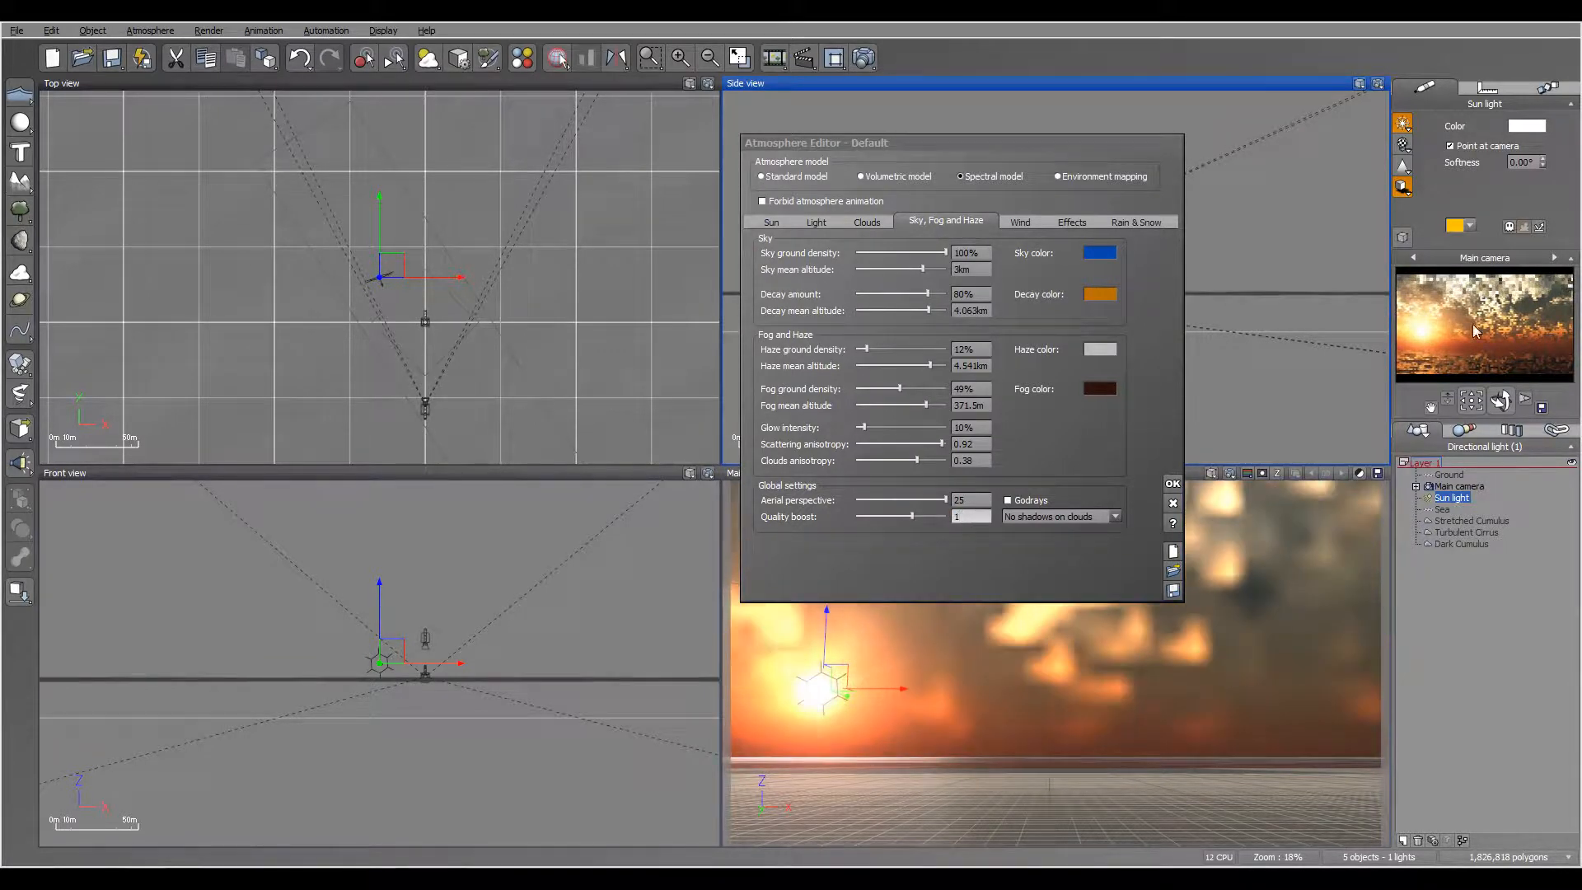
{"action": "left_click", "coordinate": [1177, 484]}
Step: Render the scene to screen with the Final quality preset at 1600x900
{"action": "left_click", "coordinate": [864, 59]}
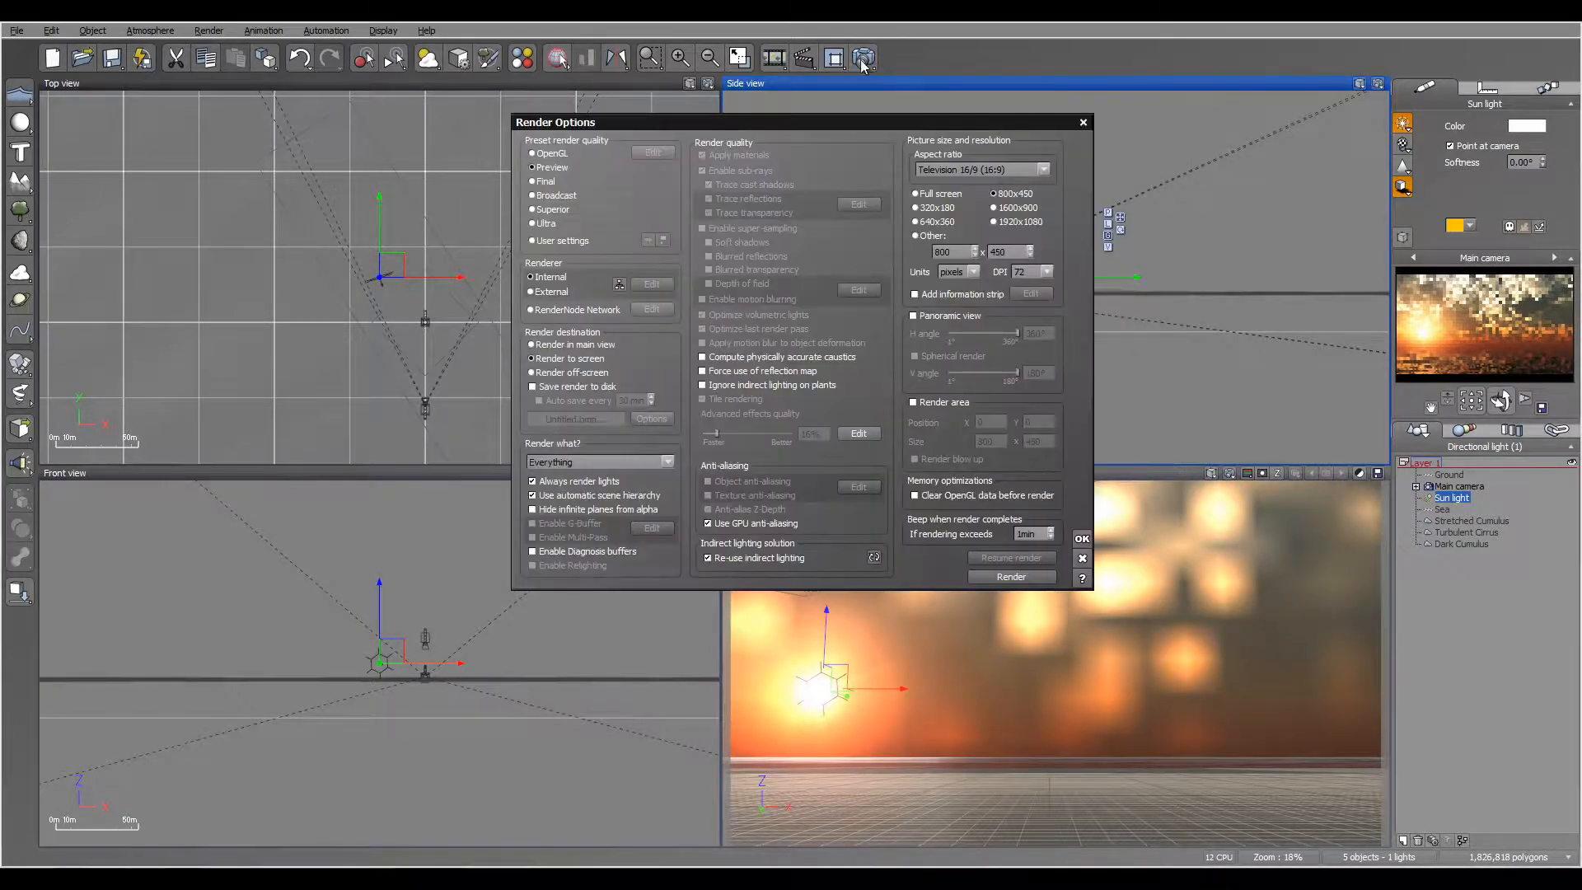
{"action": "left_click", "coordinate": [544, 181]}
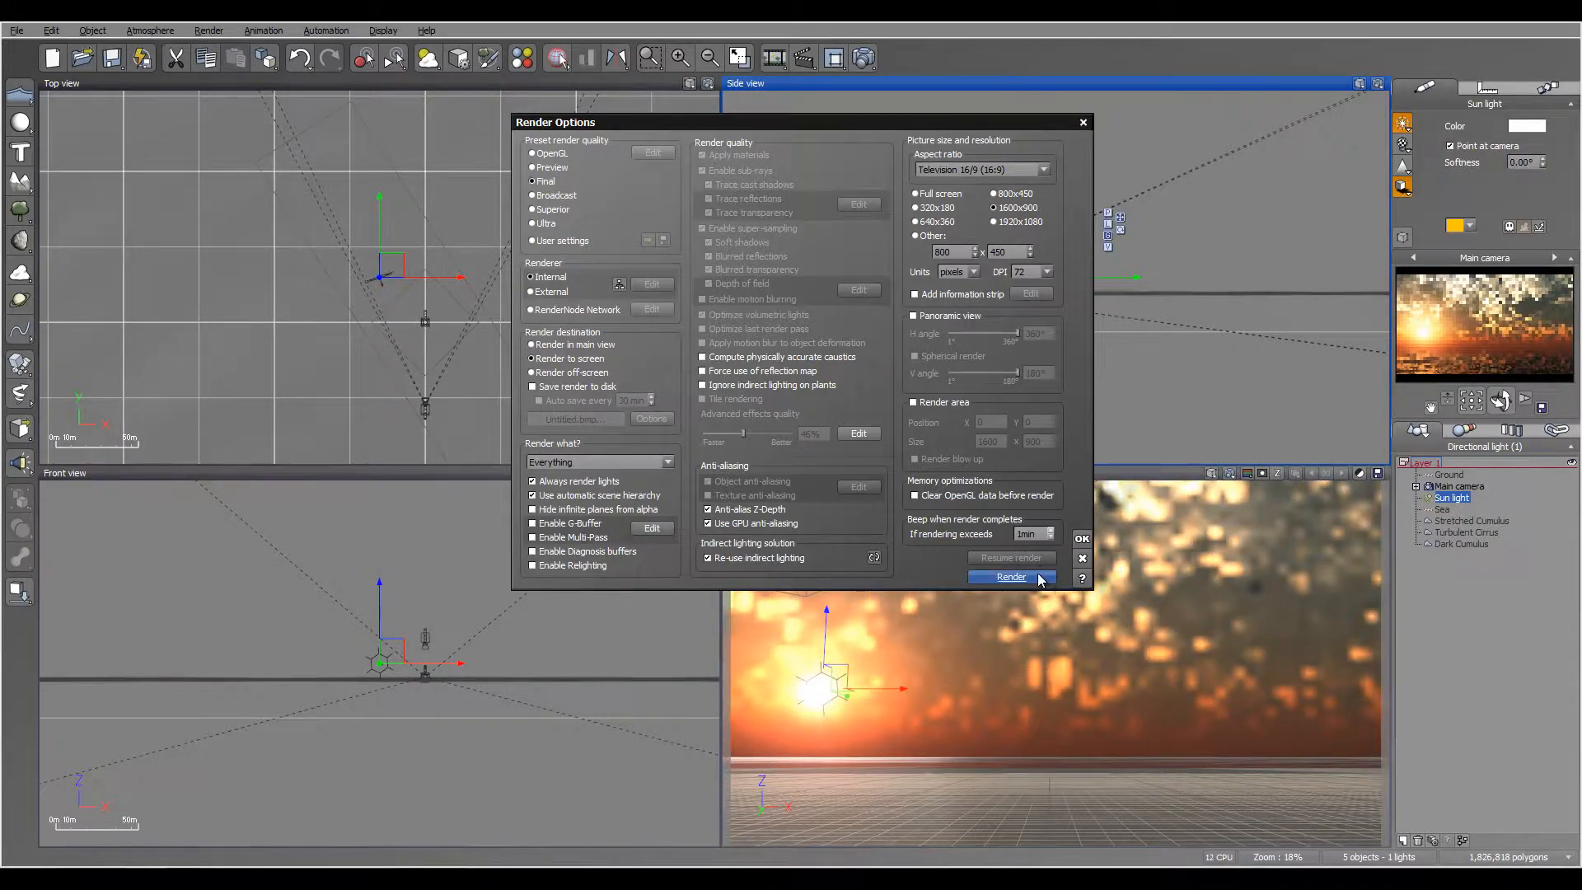
{"action": "left_click", "coordinate": [1012, 577]}
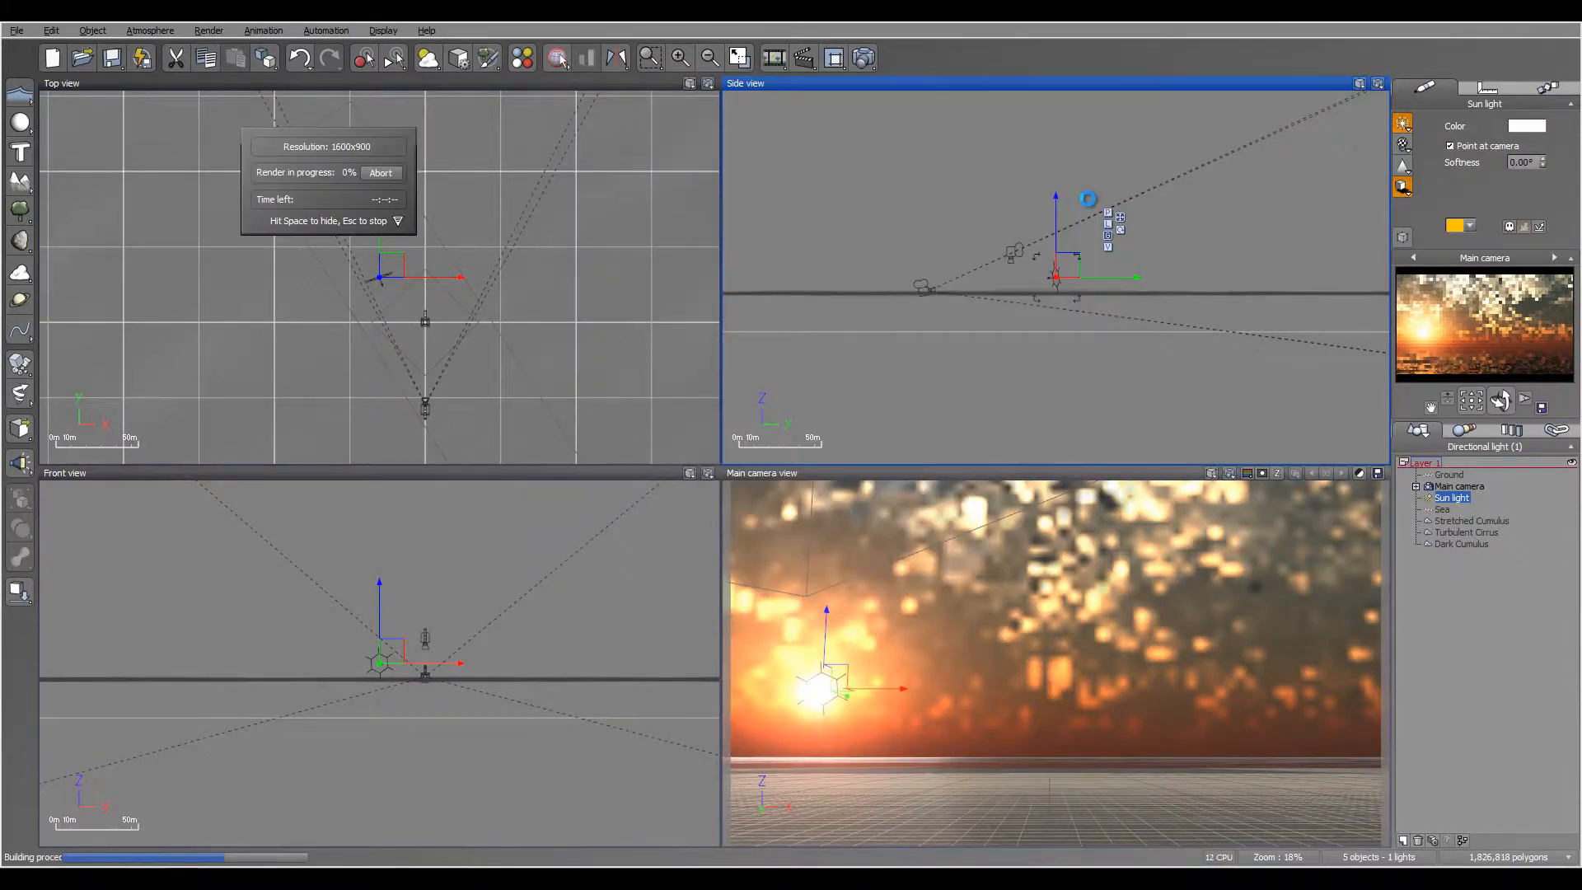